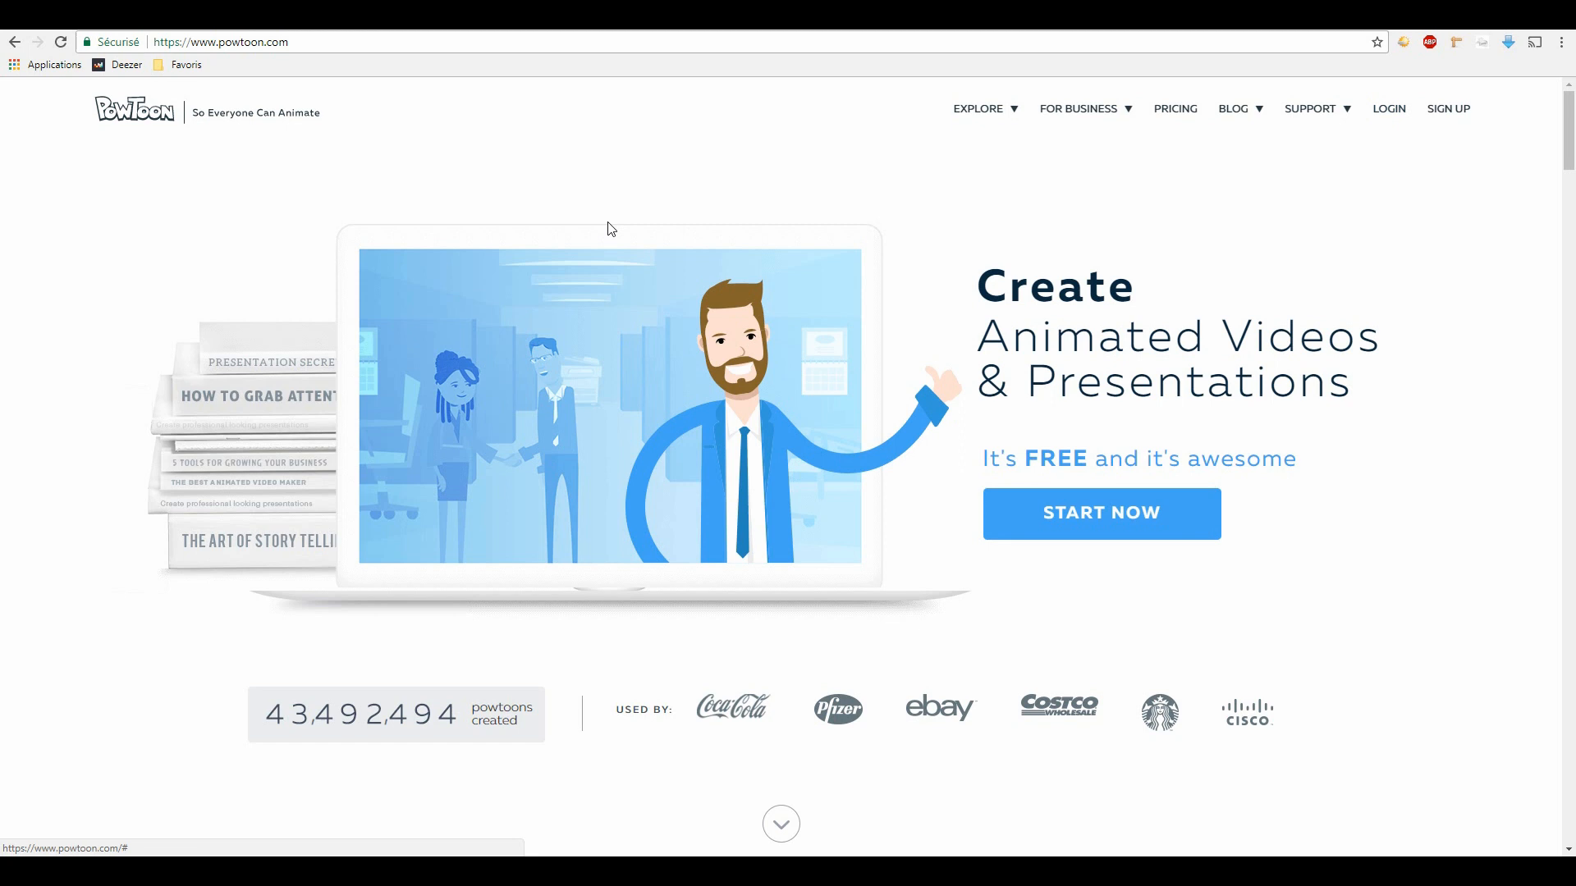
Step: Open the login page of powtoon.com and place the cursor in the email/username field
click(293, 41)
drag(294, 41, 154, 42)
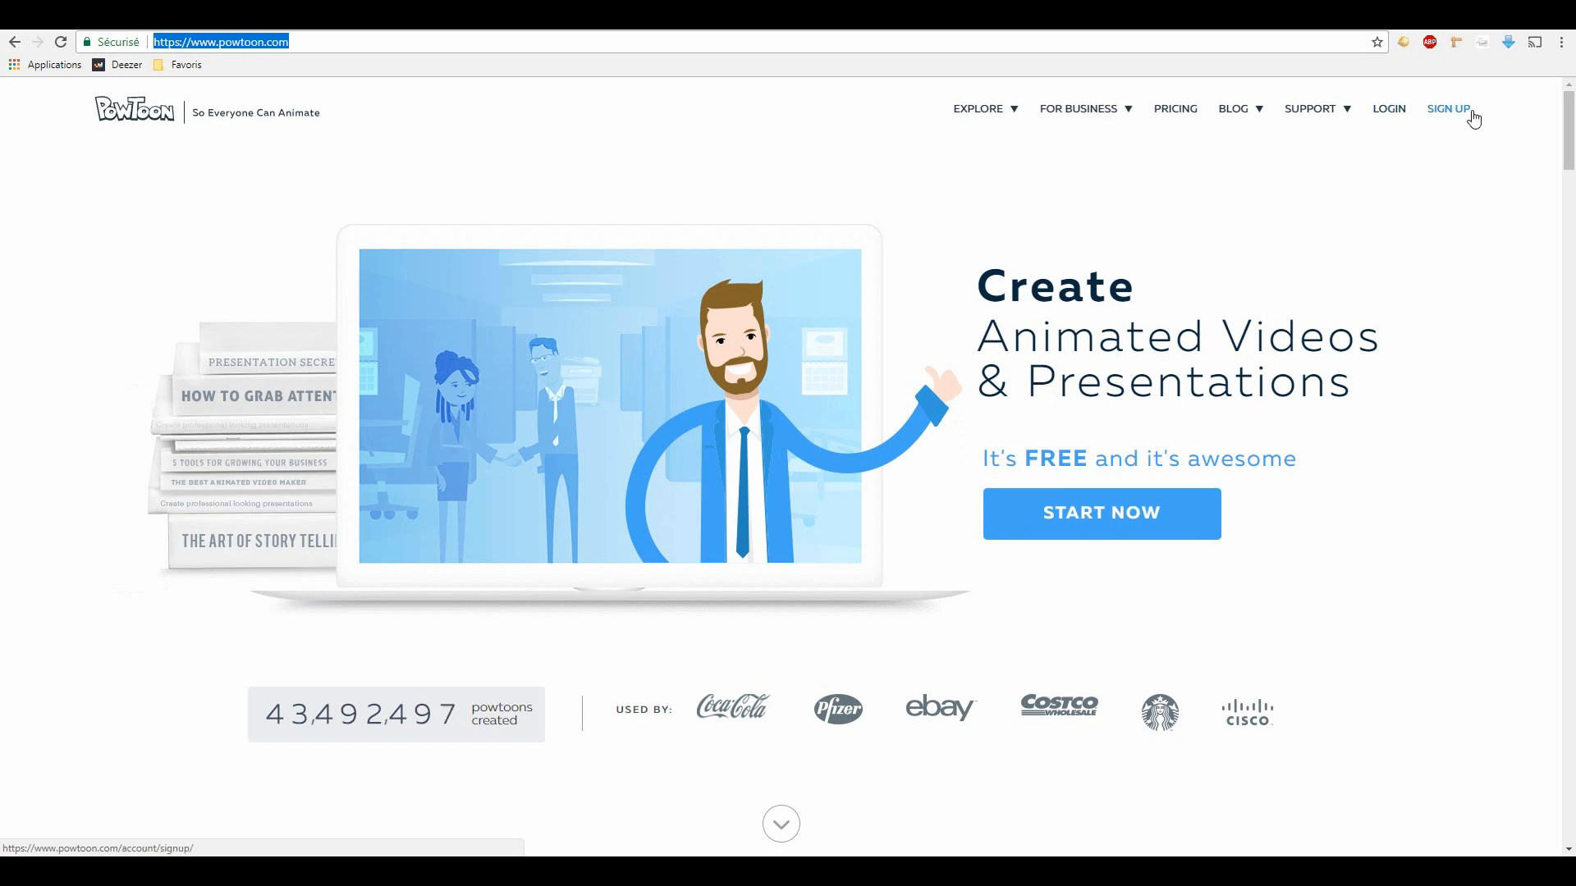
click(1392, 110)
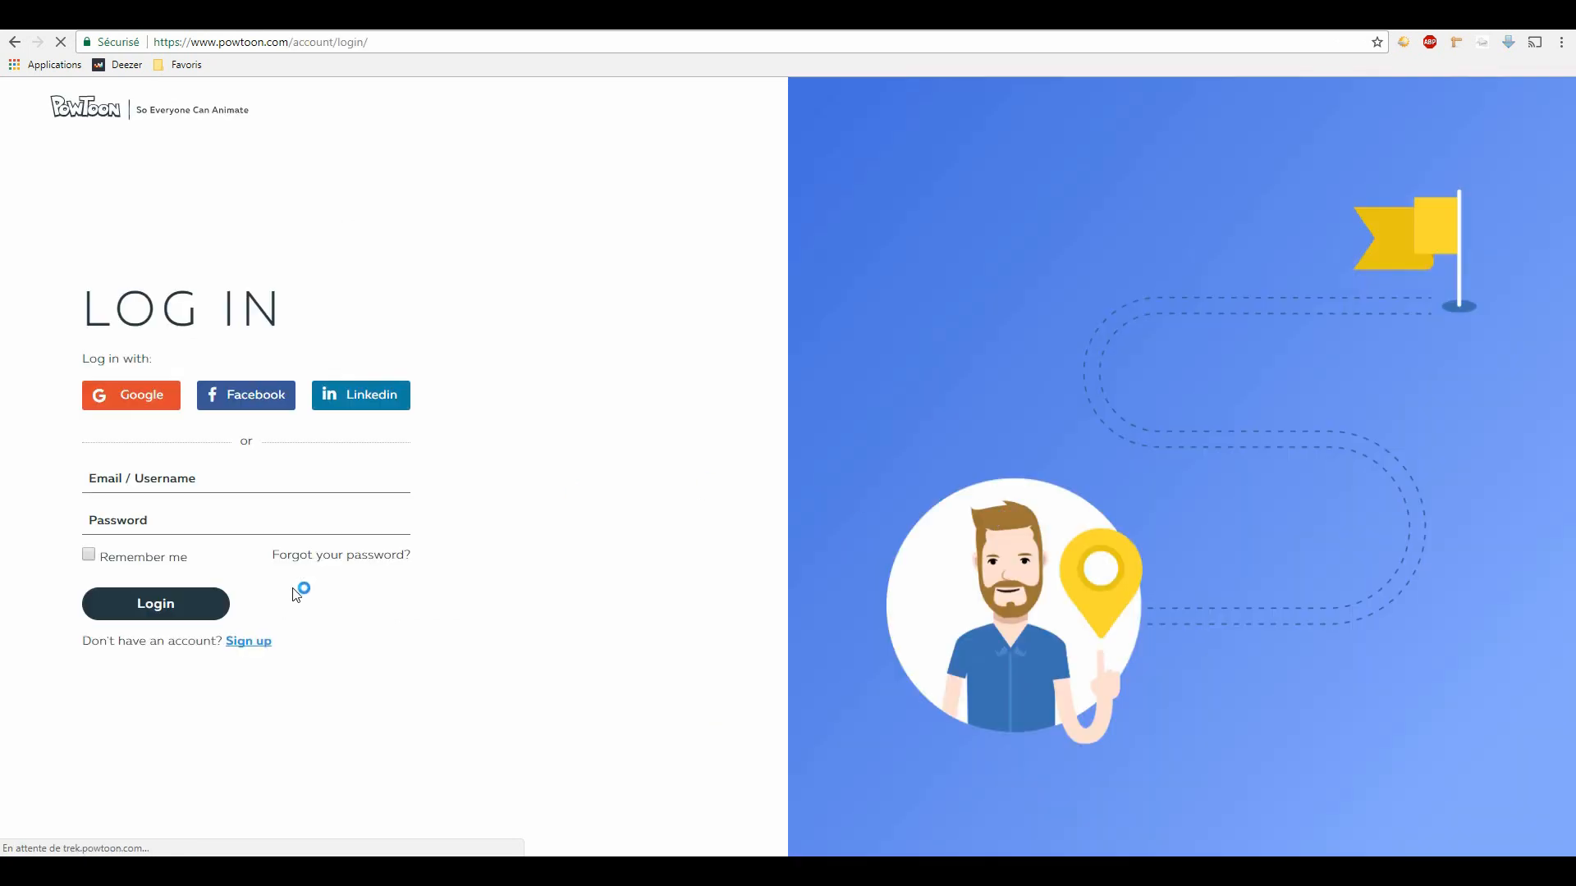
click(131, 484)
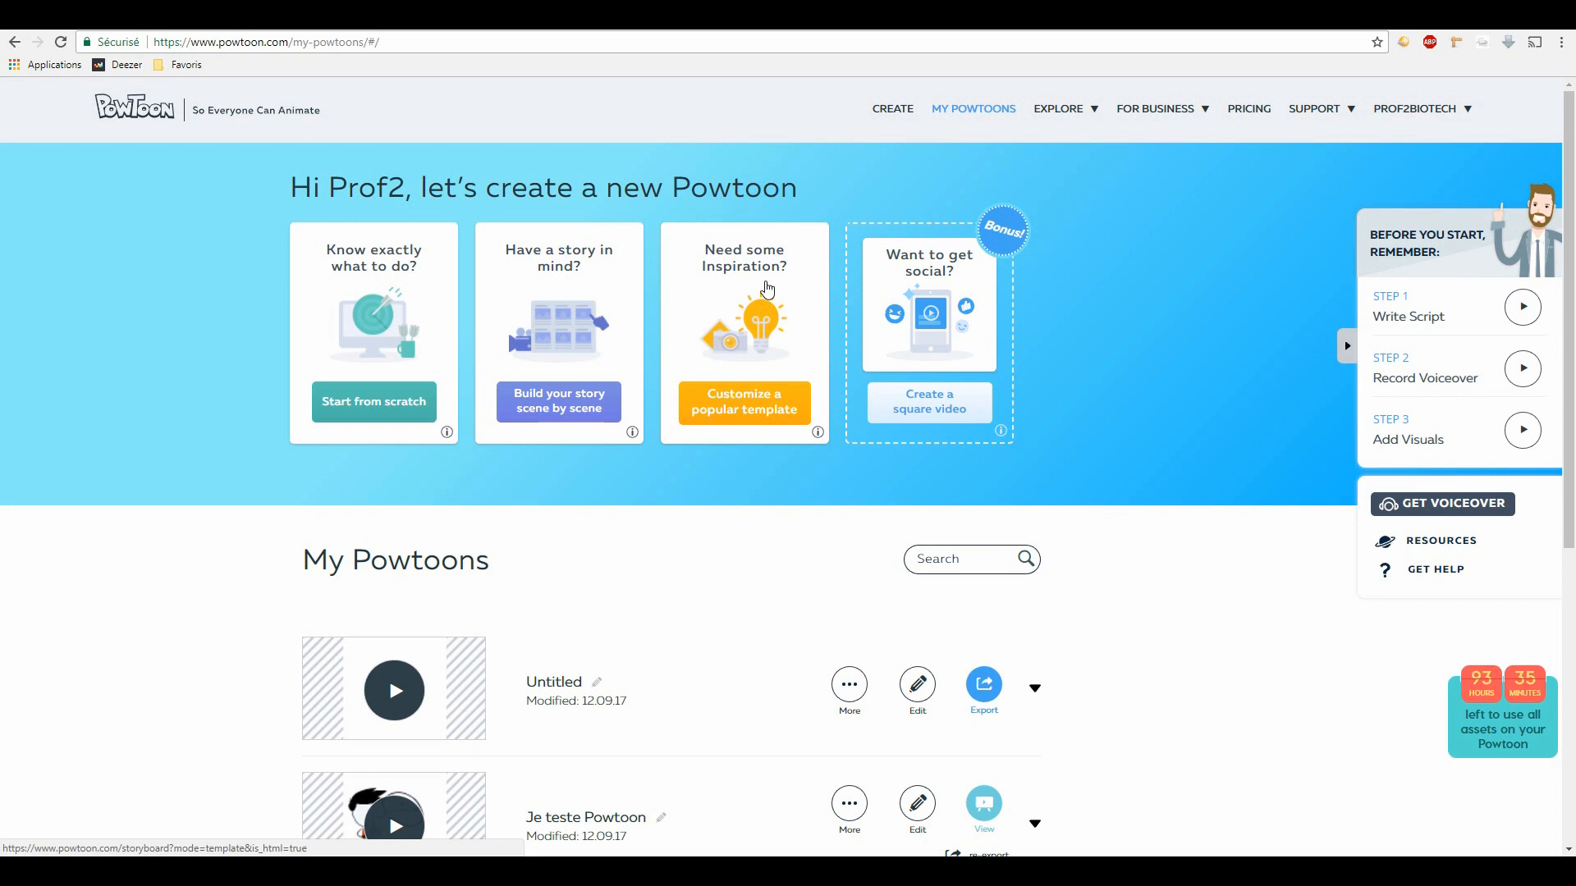
Step: Start a new Powtoon from scratch with the Modern Edge look and dismiss the introductory tutorial video
click(372, 402)
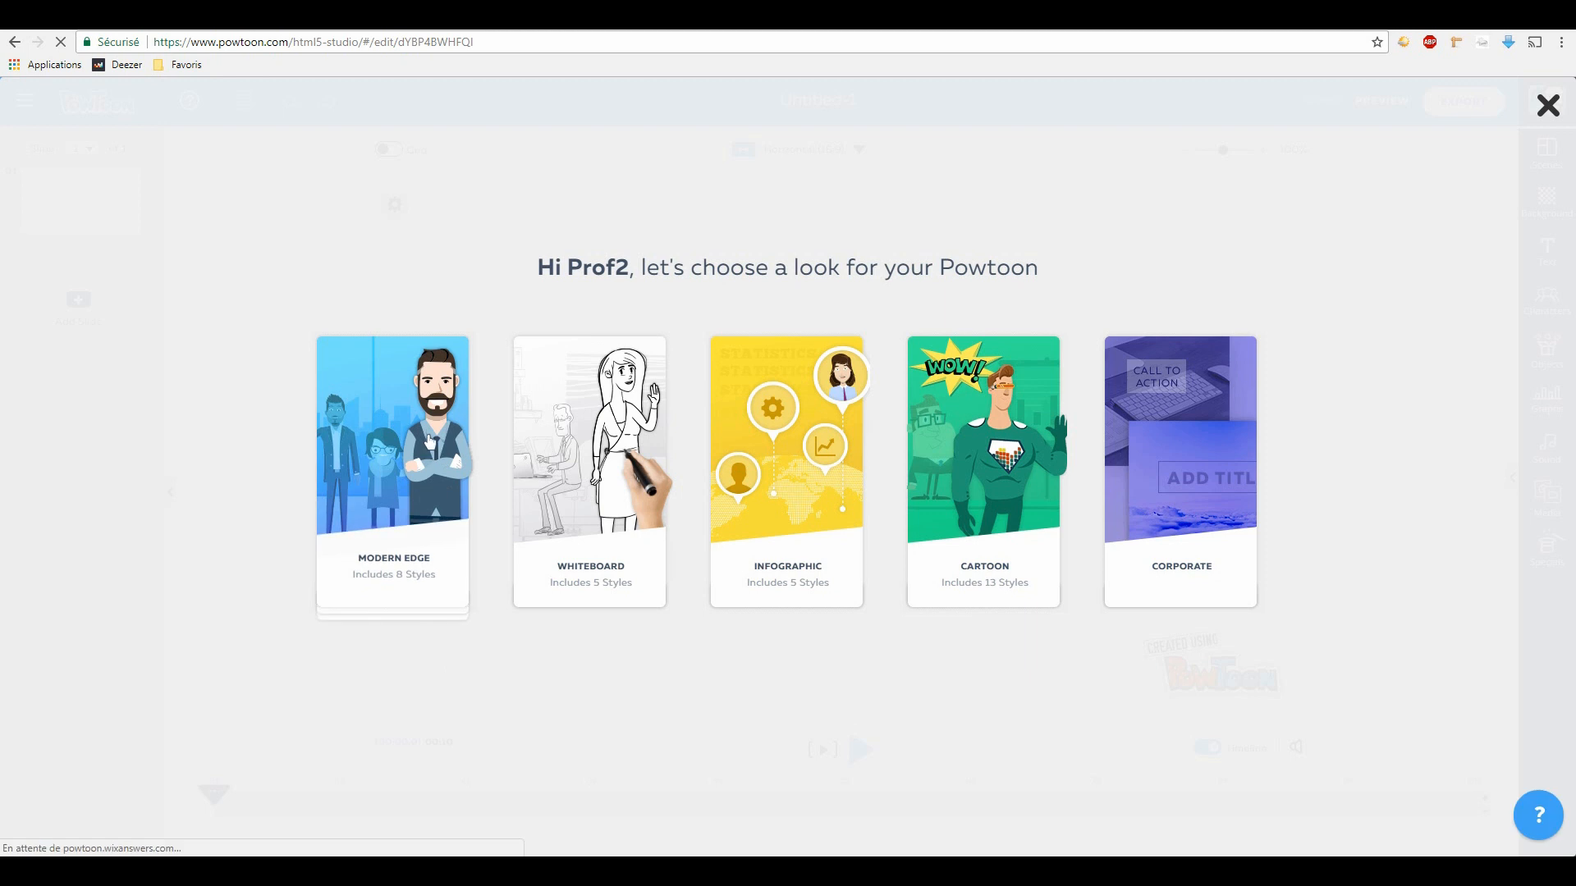
click(429, 442)
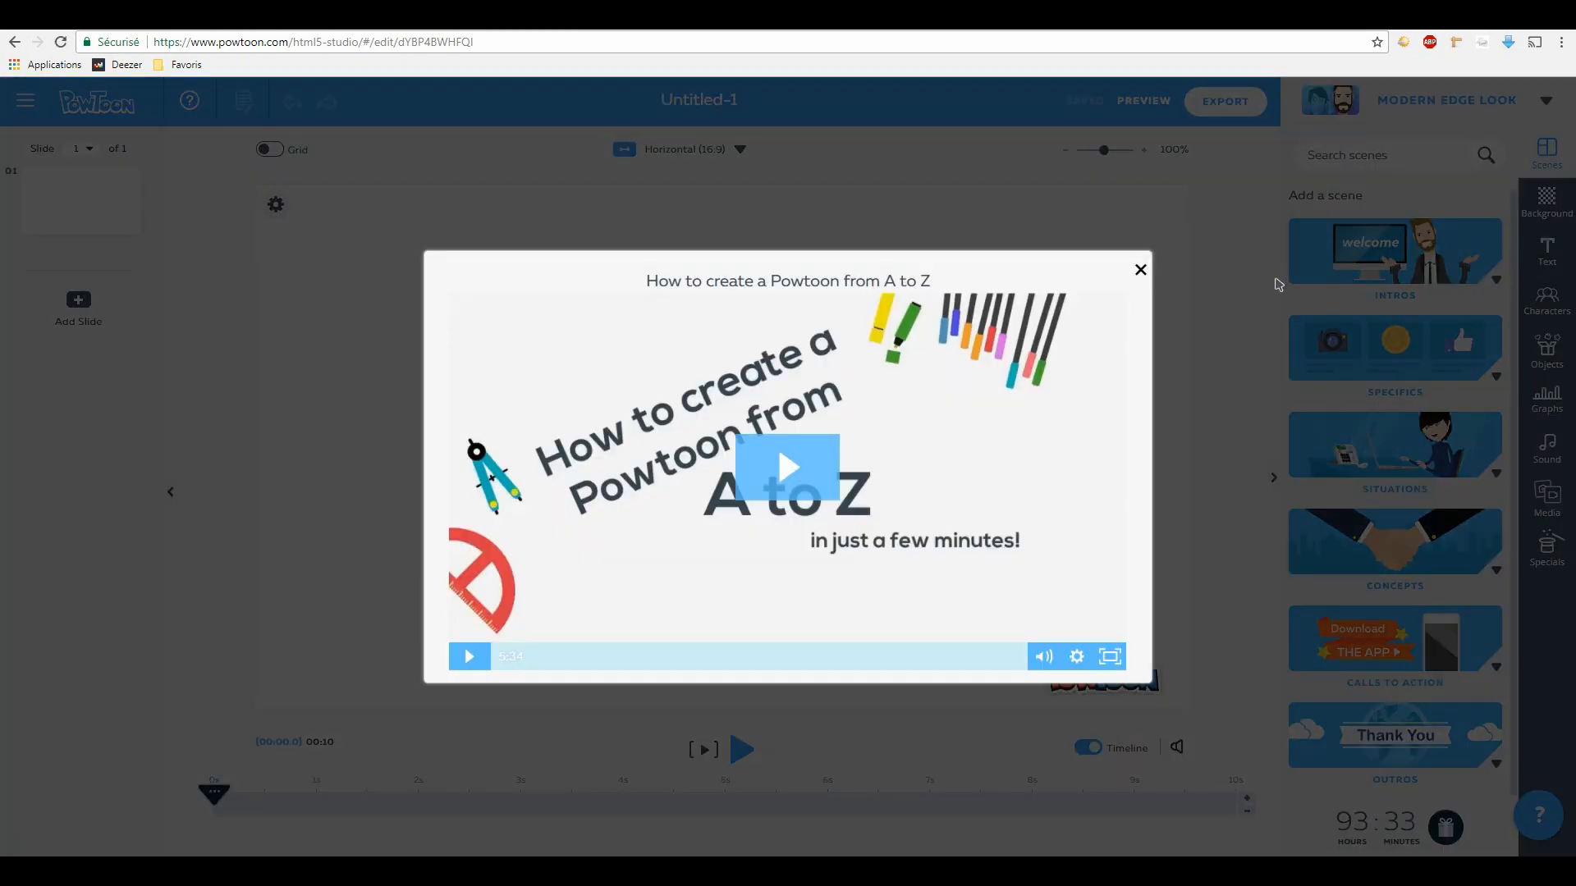
click(1140, 269)
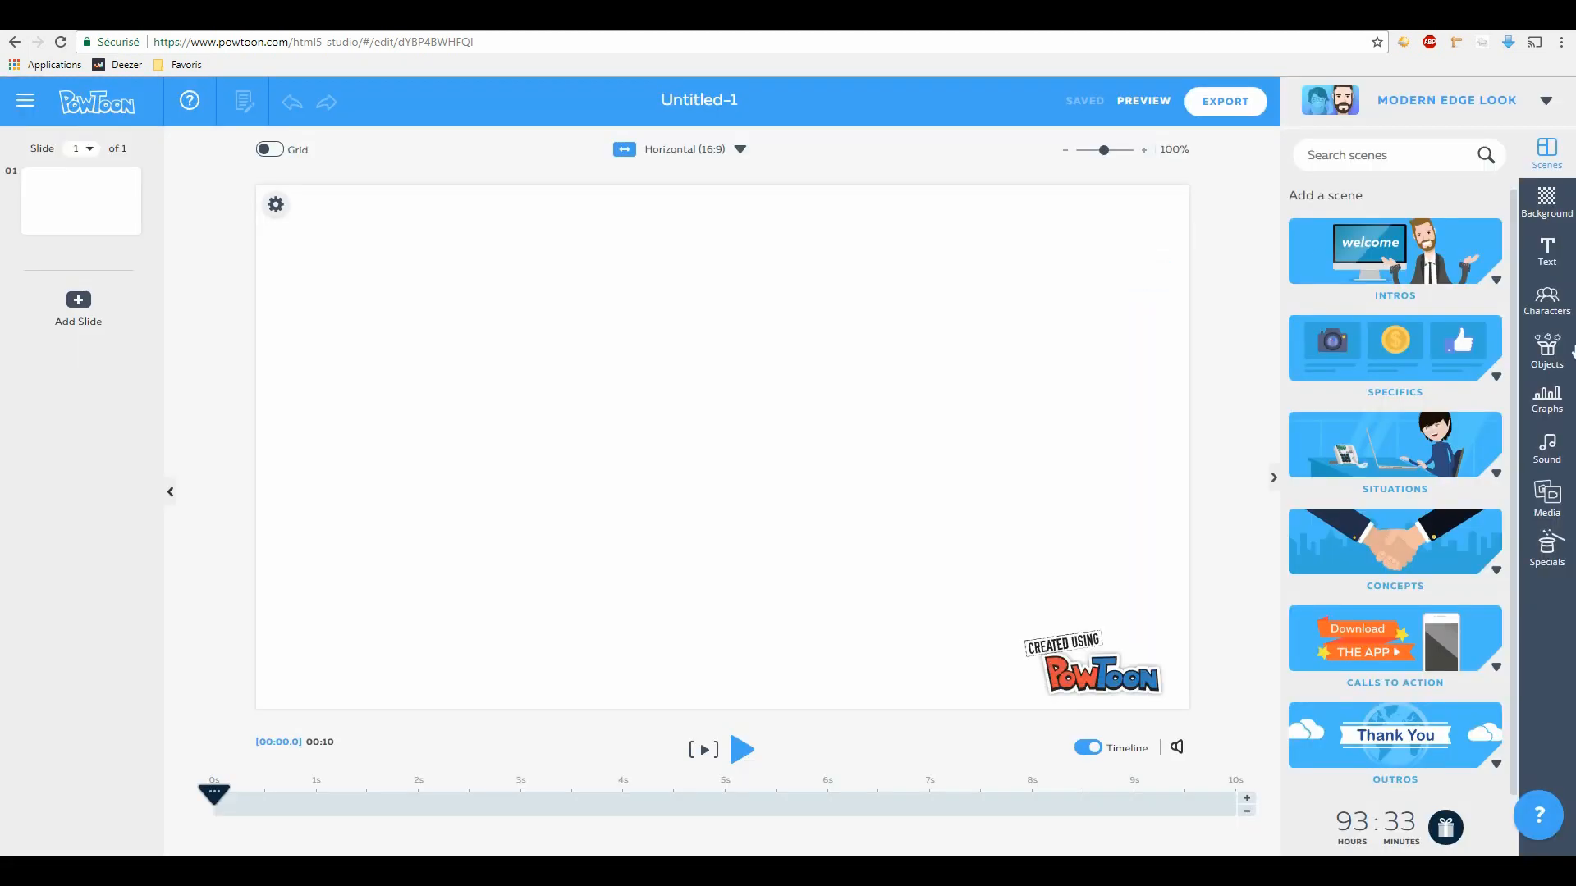
Step: Add the Intros scene with the piggy bank and title text to the blank slide
click(1496, 282)
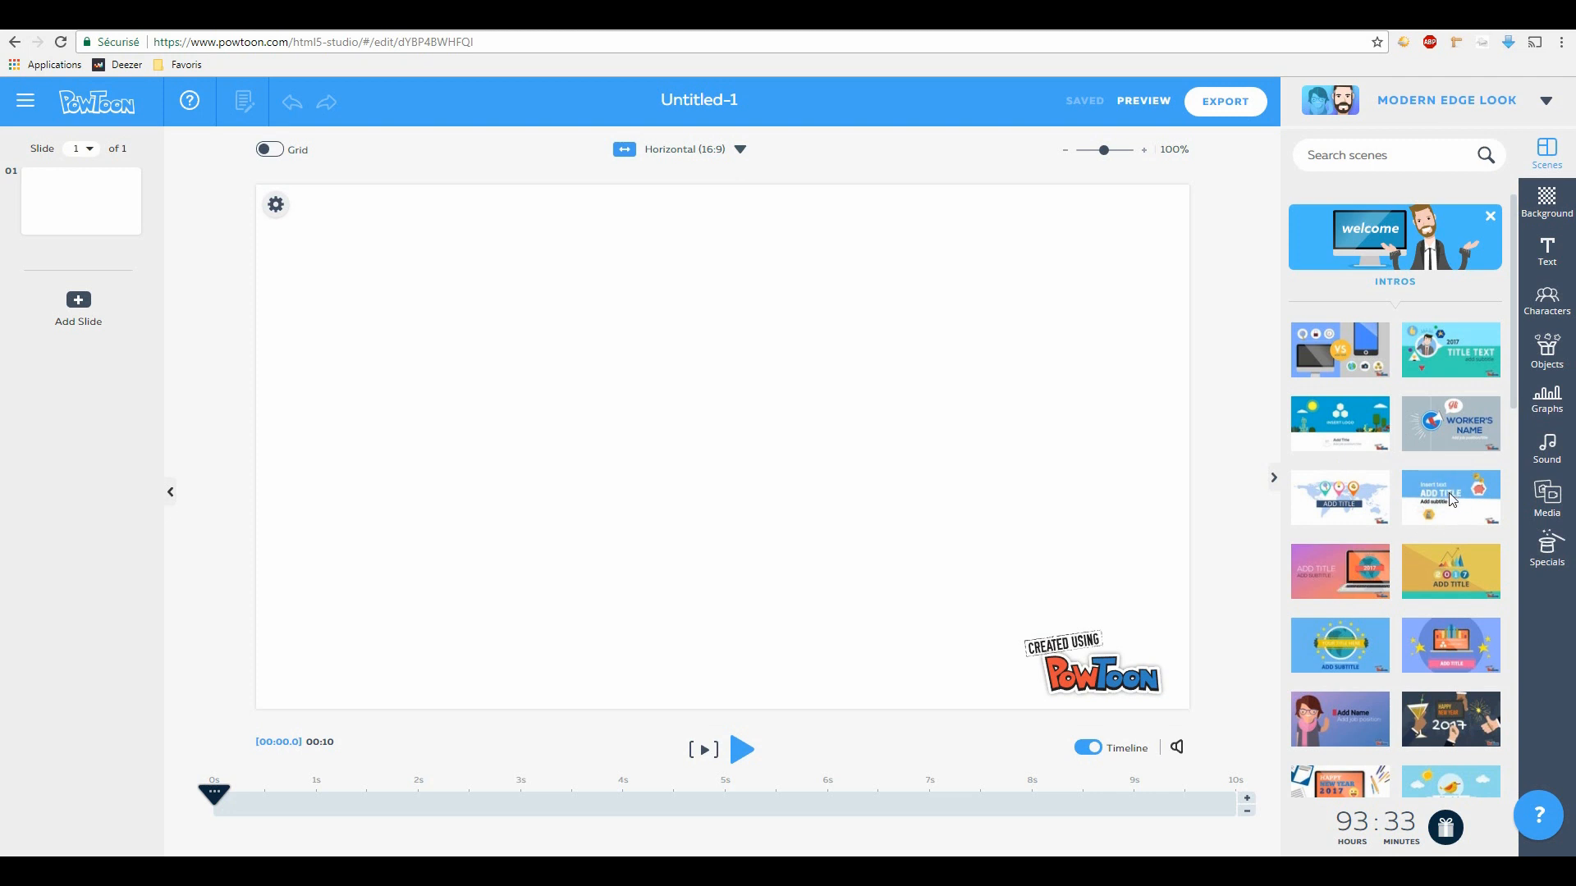
drag(1430, 501, 774, 495)
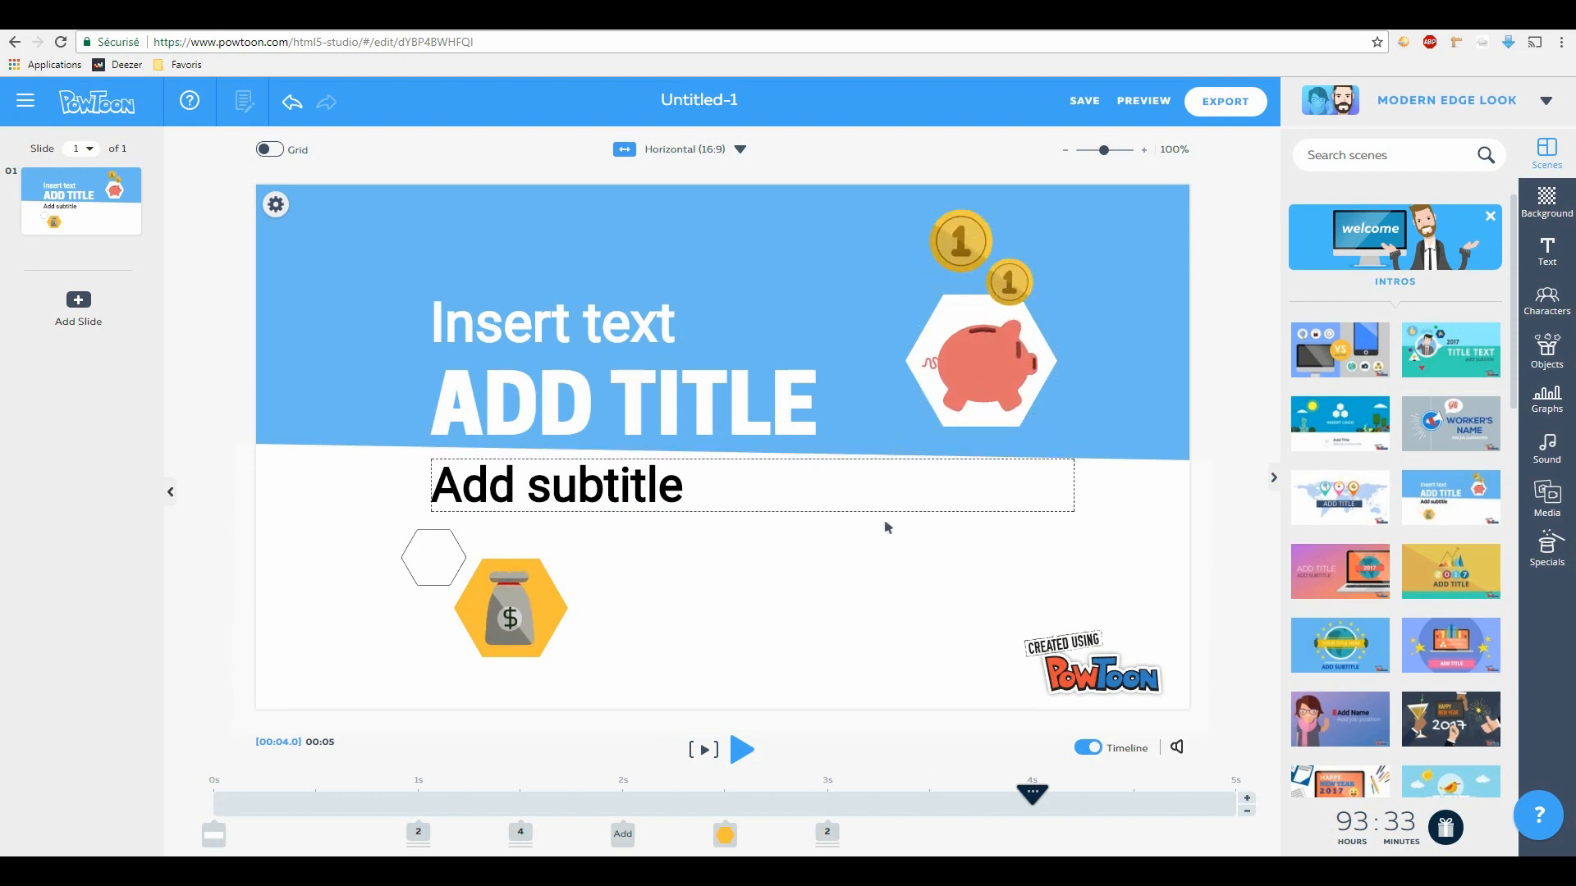
Step: Flip the money bag below the subtitle, flip it back, and play the slide
click(504, 617)
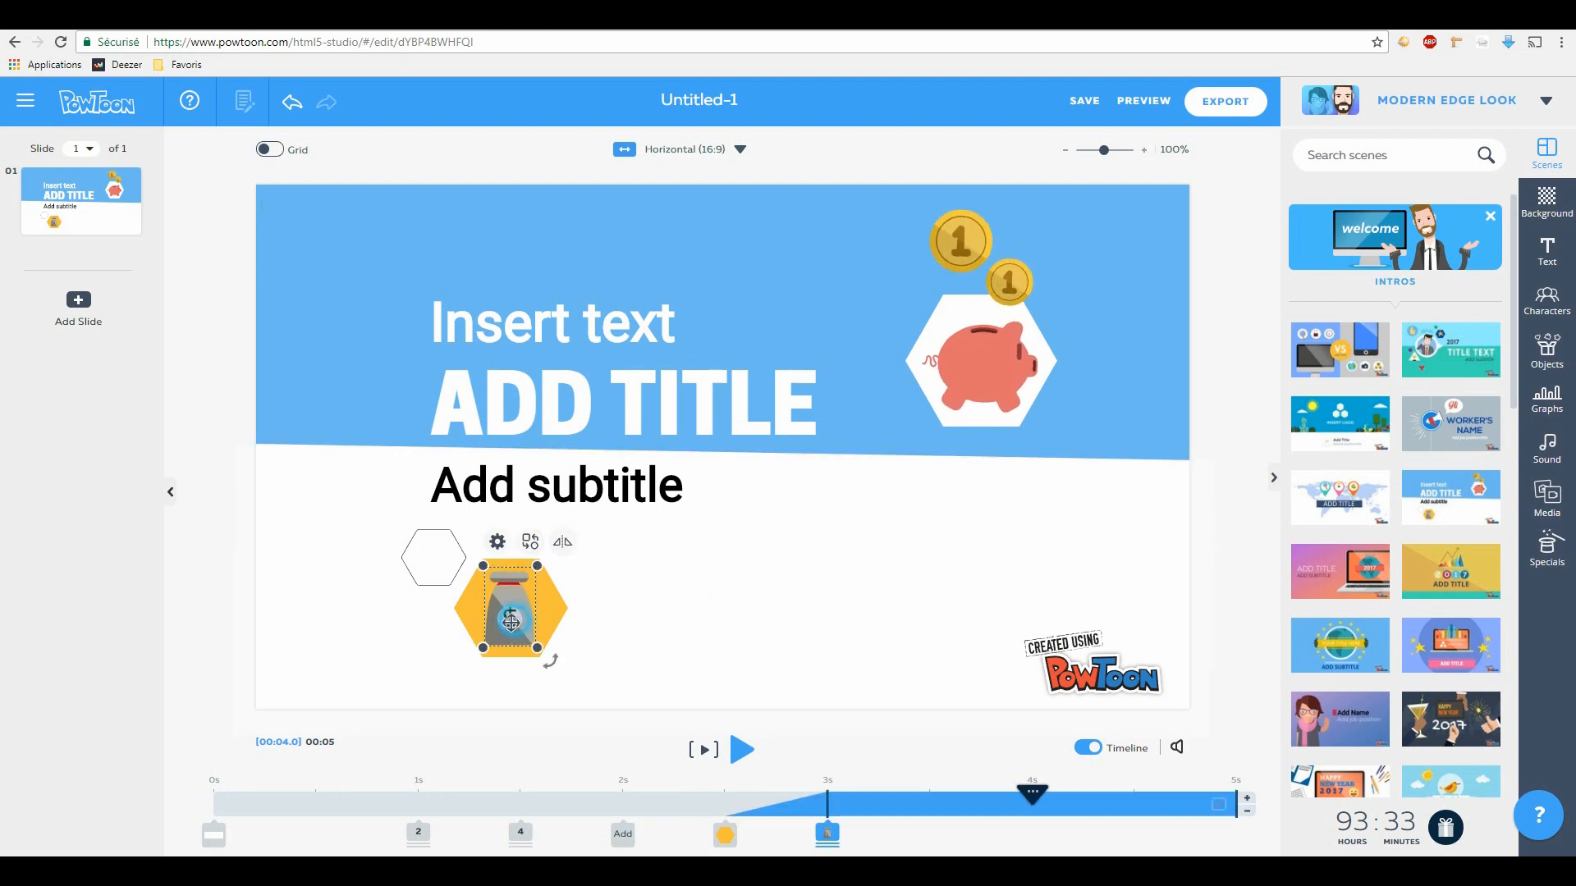
click(497, 541)
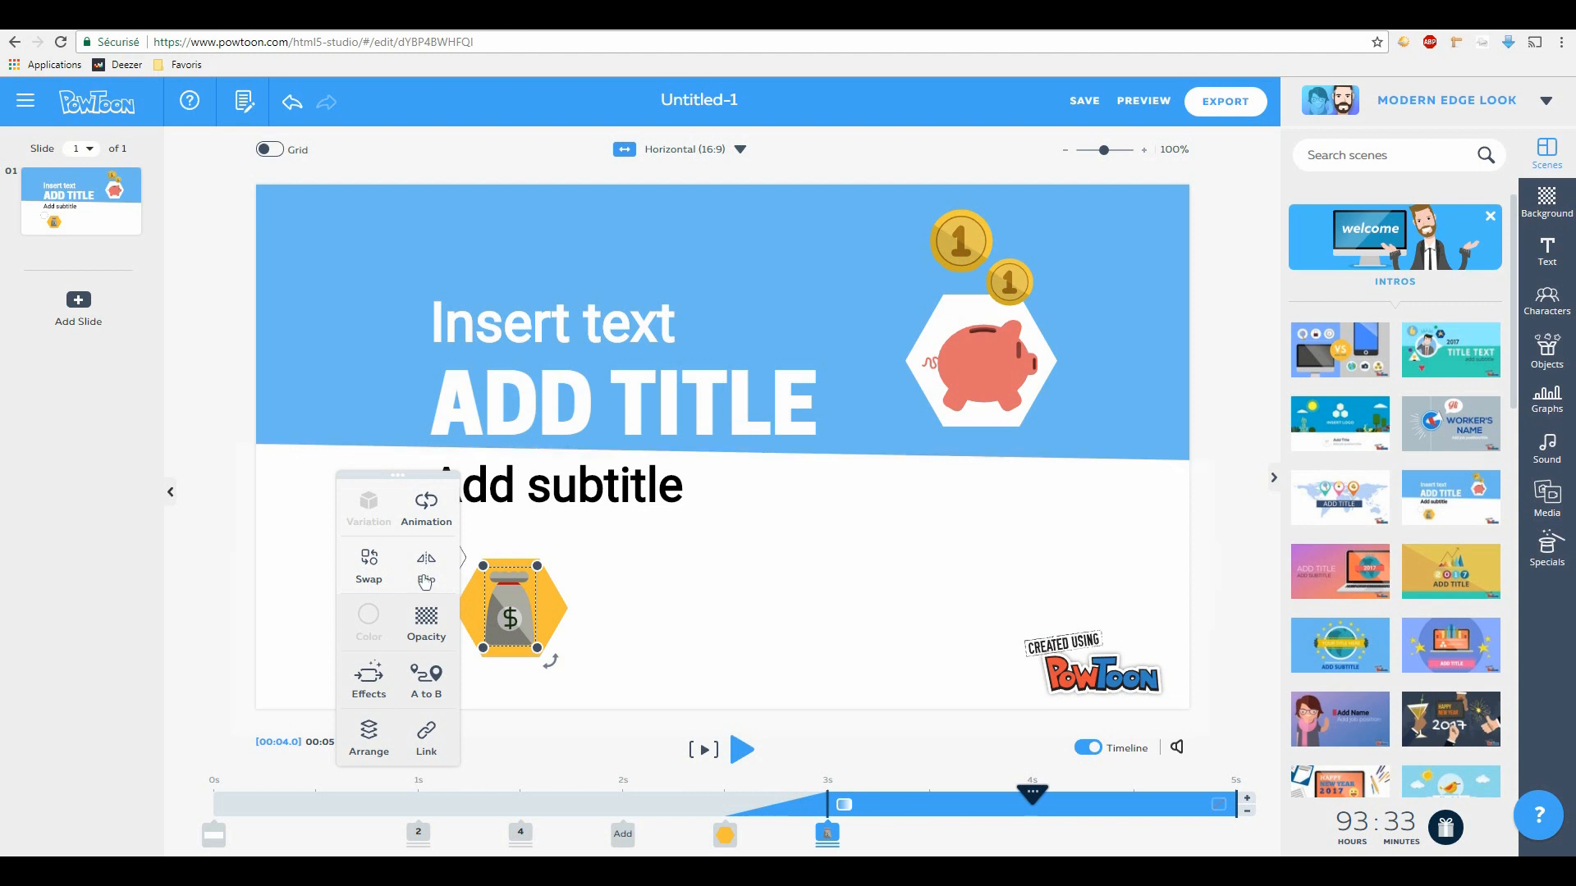
click(428, 566)
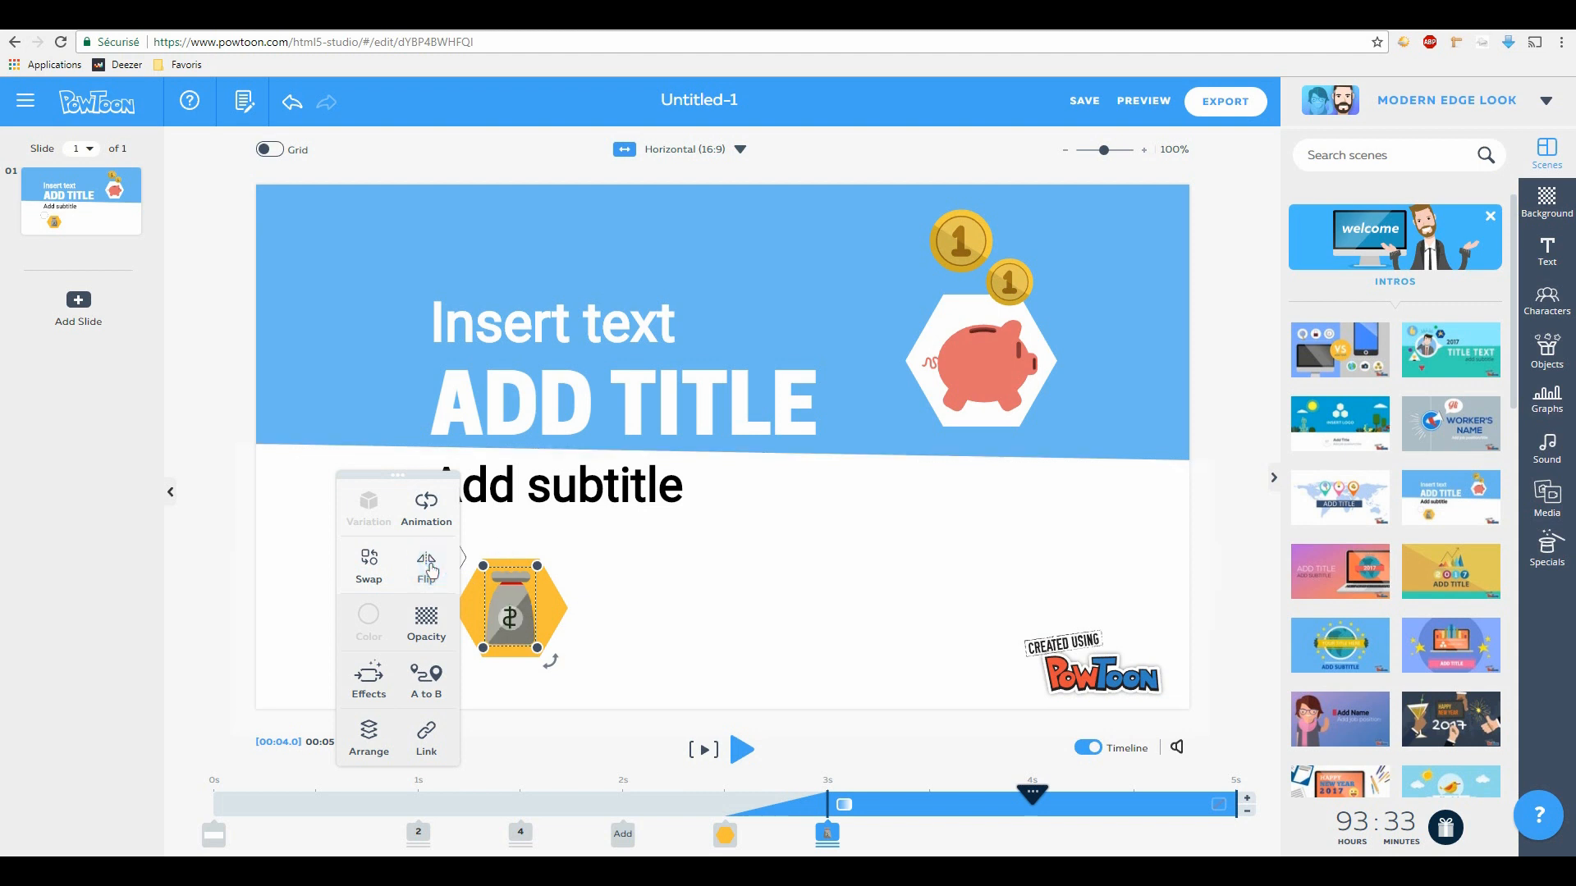
click(429, 568)
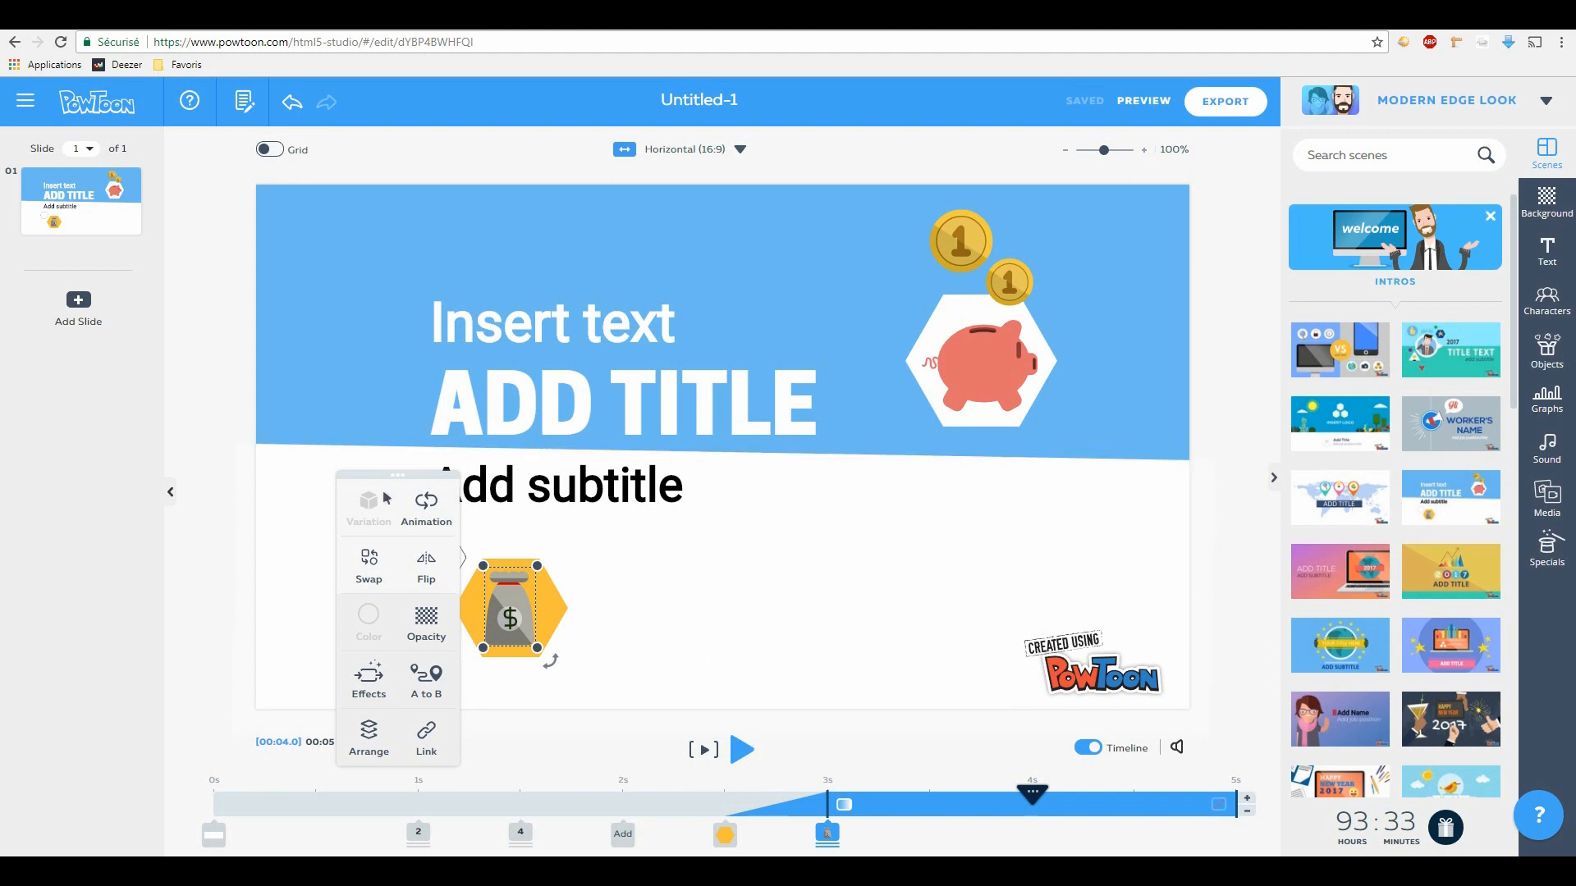
click(553, 529)
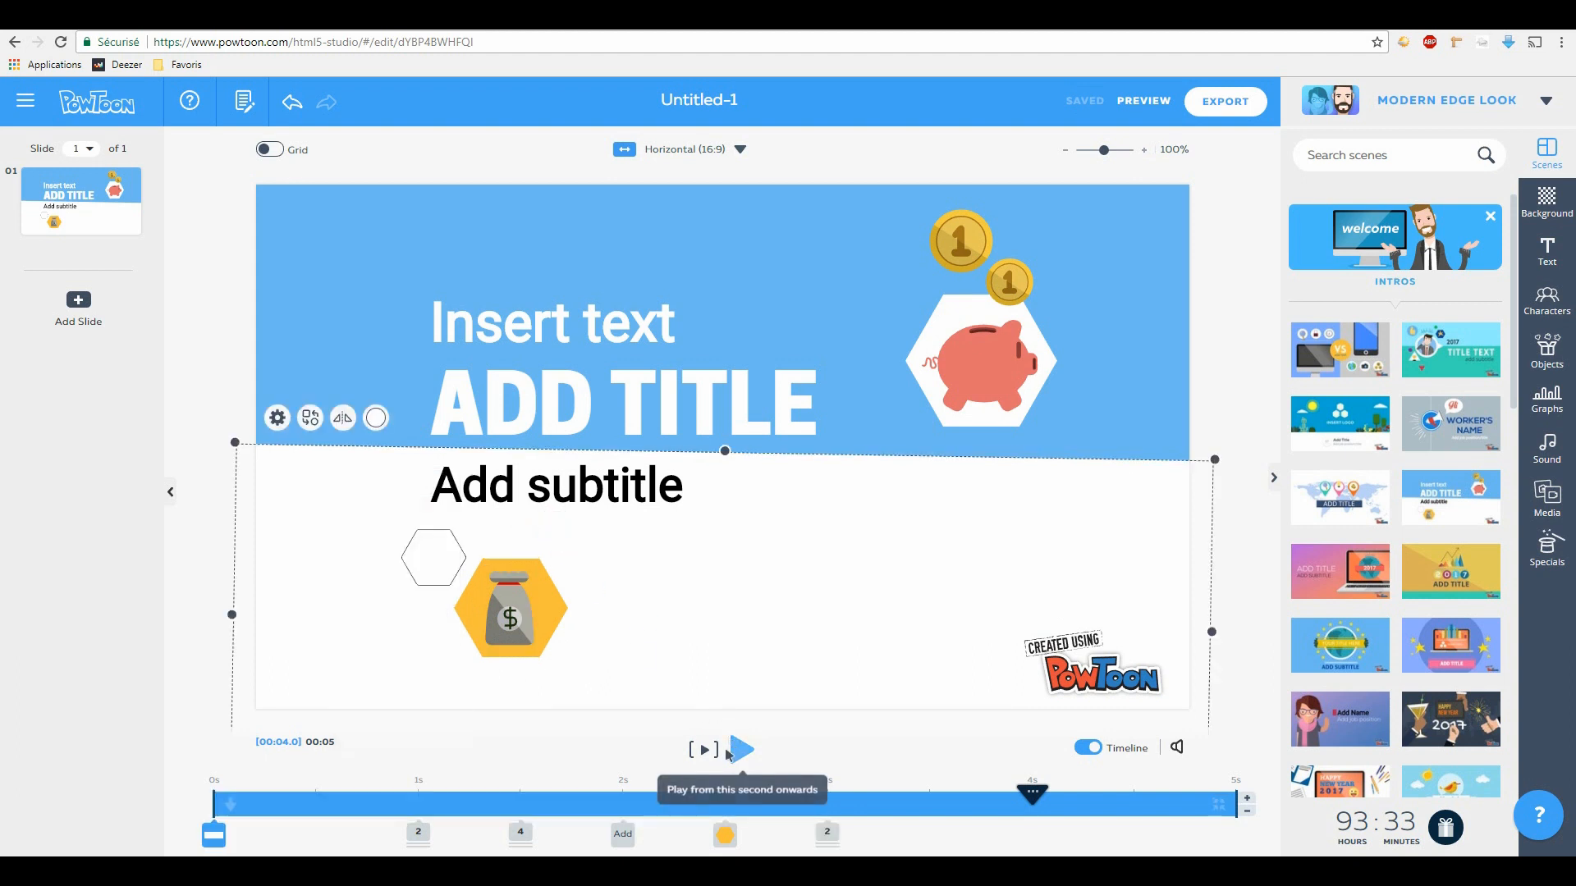
click(702, 751)
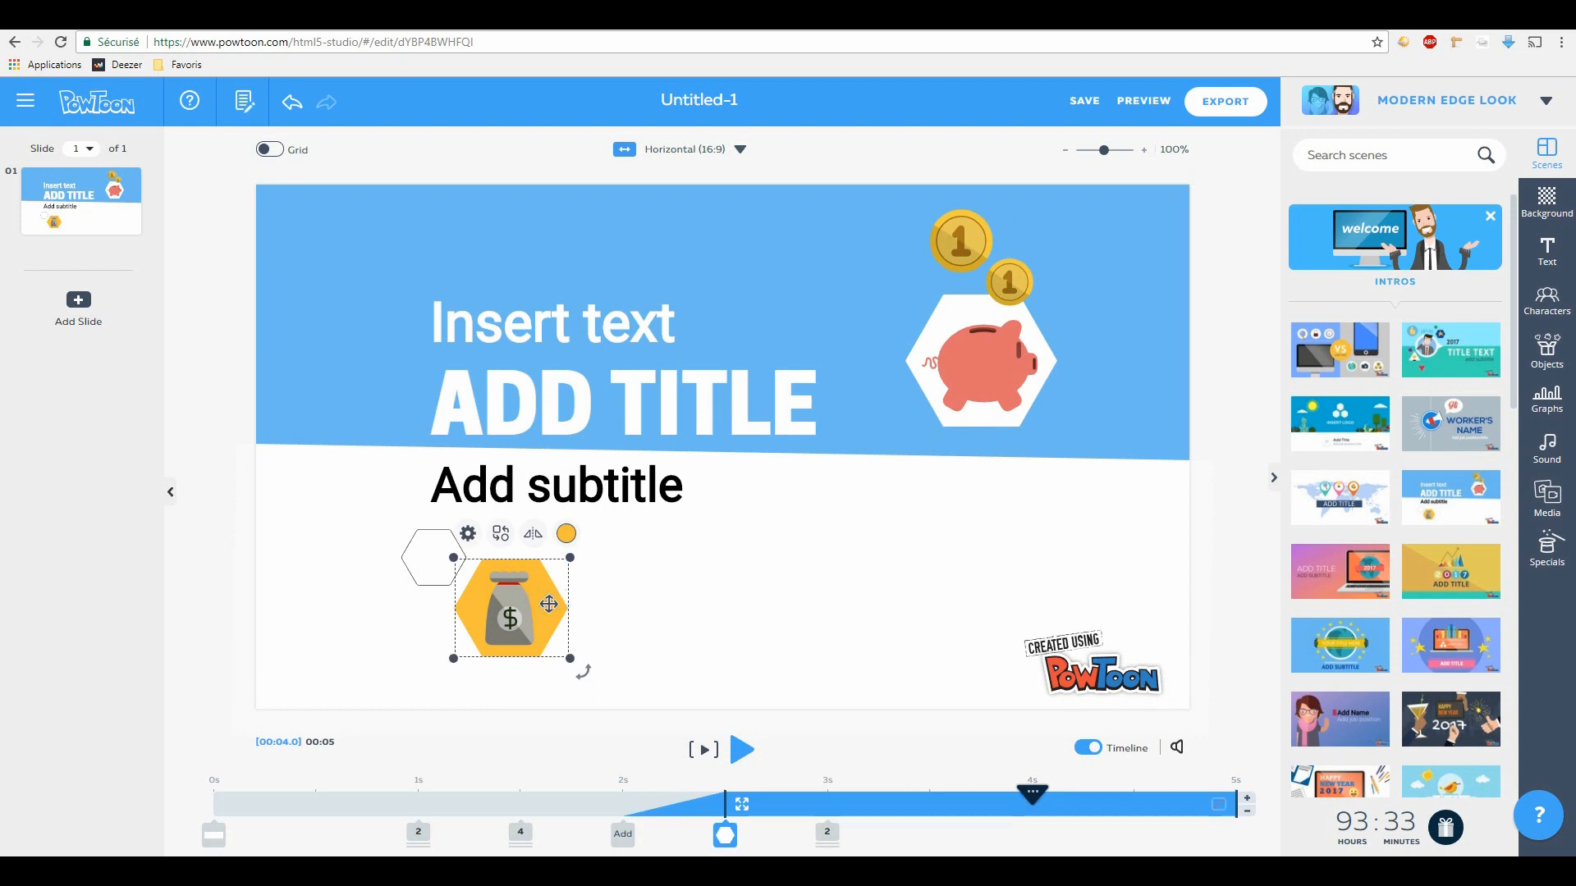
Step: Delete the yellow hexagon and the money bag below the subtitle
key(Delete)
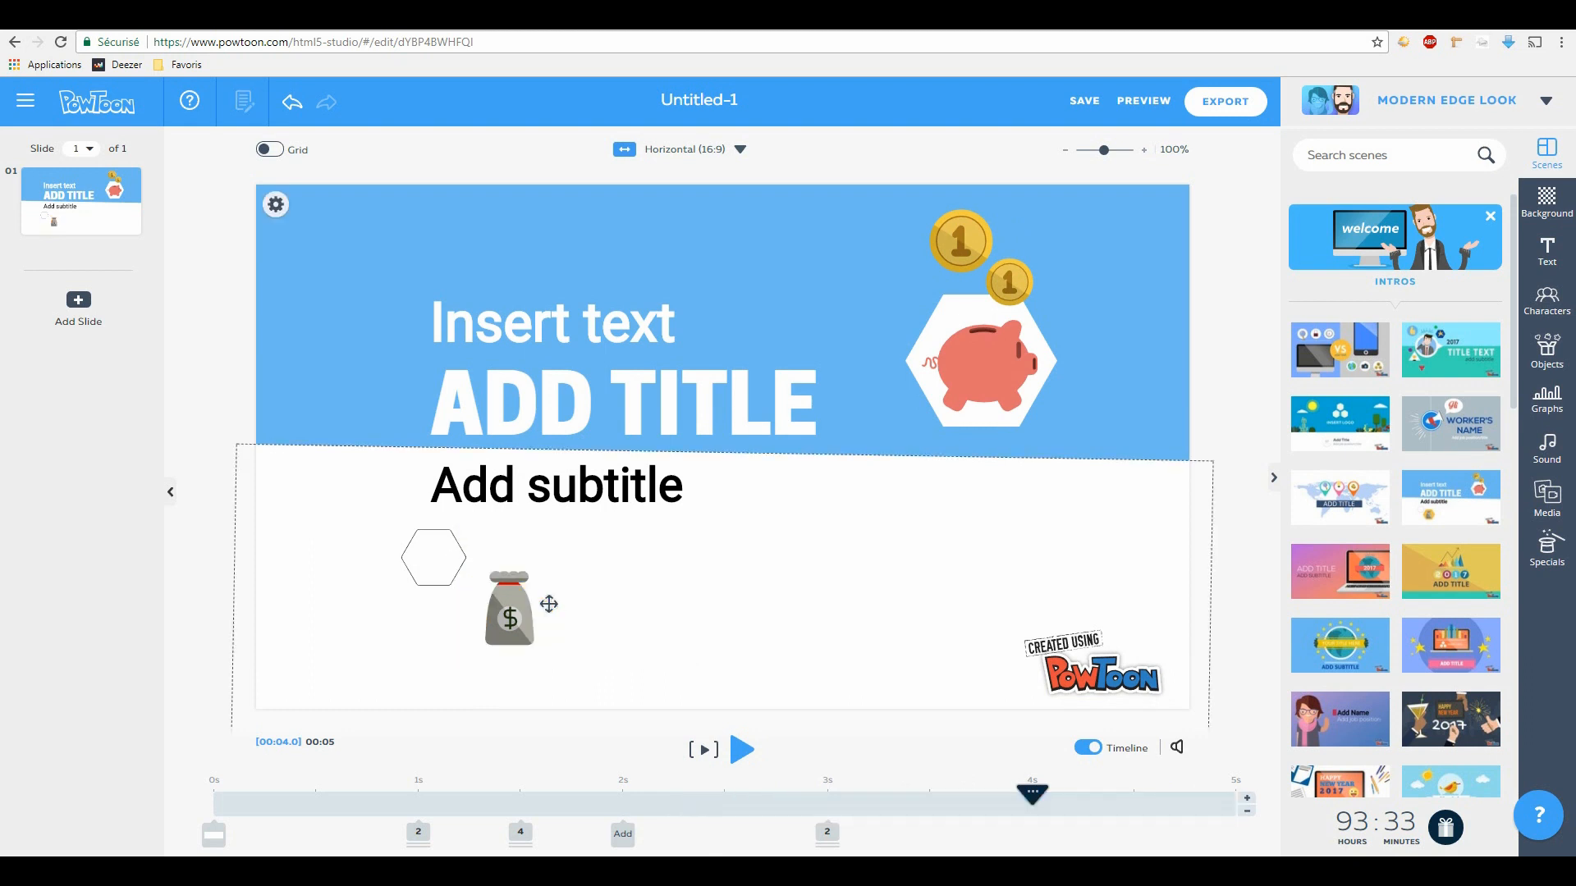
click(504, 624)
key(Delete)
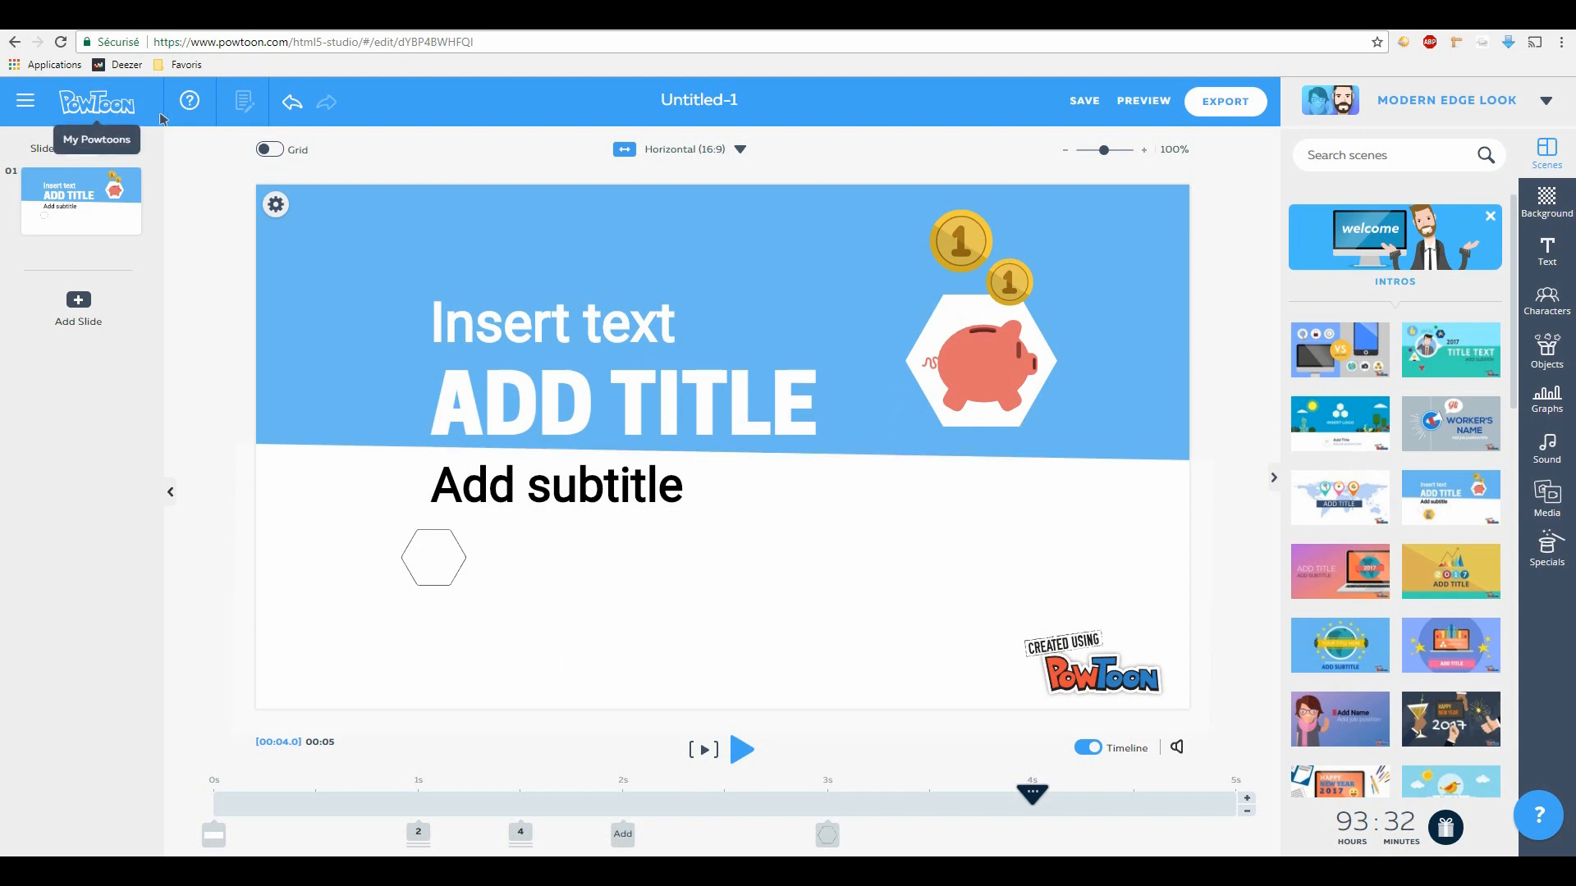
Step: Delete slide 1 with its piggy bank scene
mouse_move(122, 238)
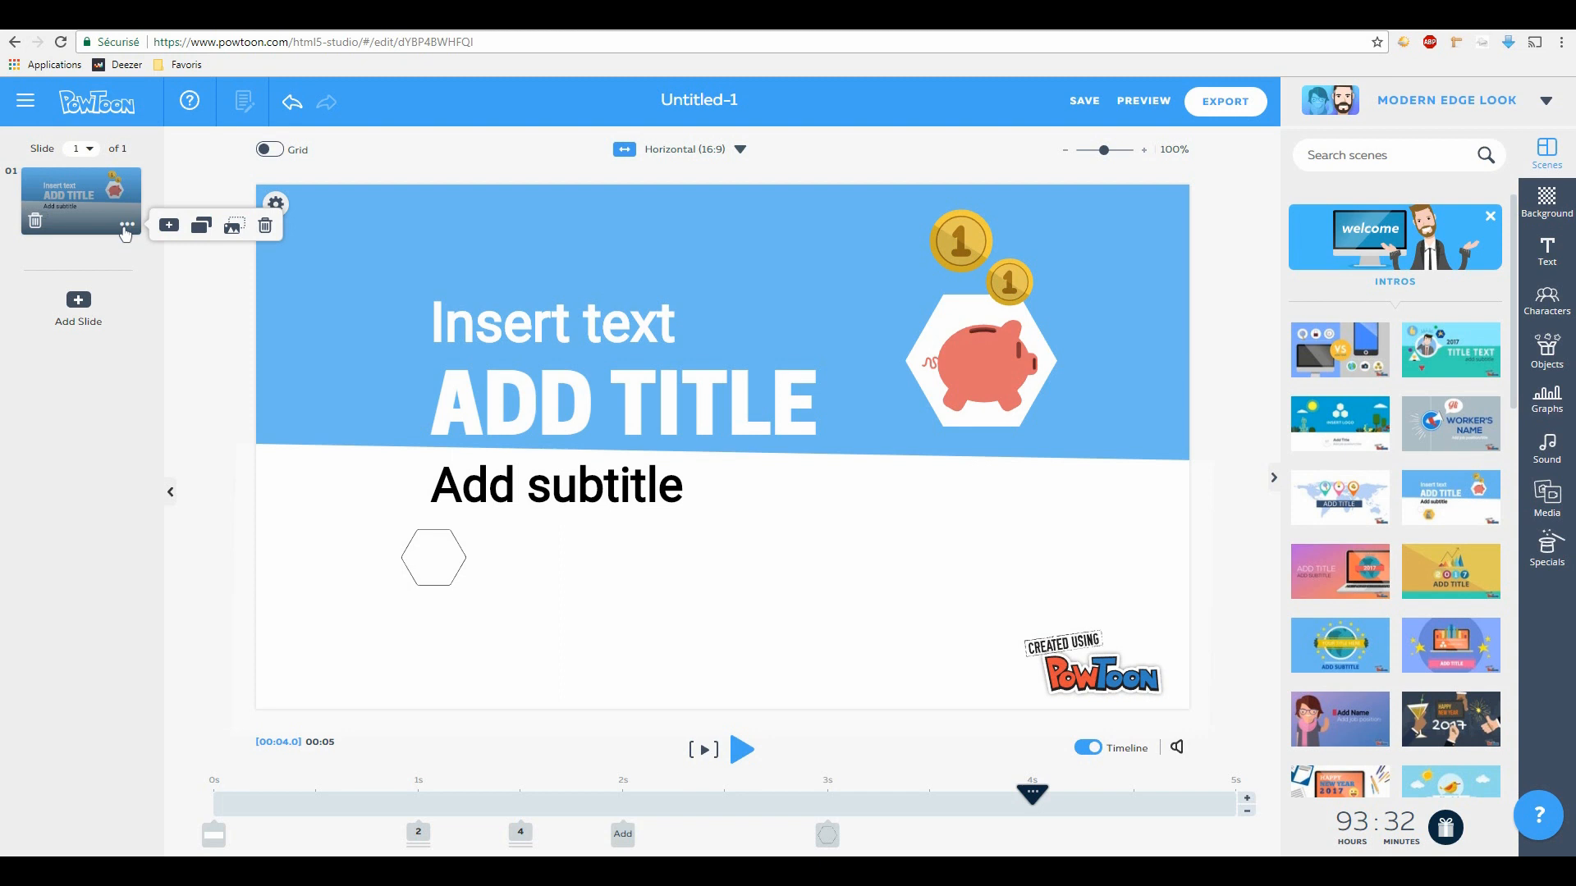
click(124, 224)
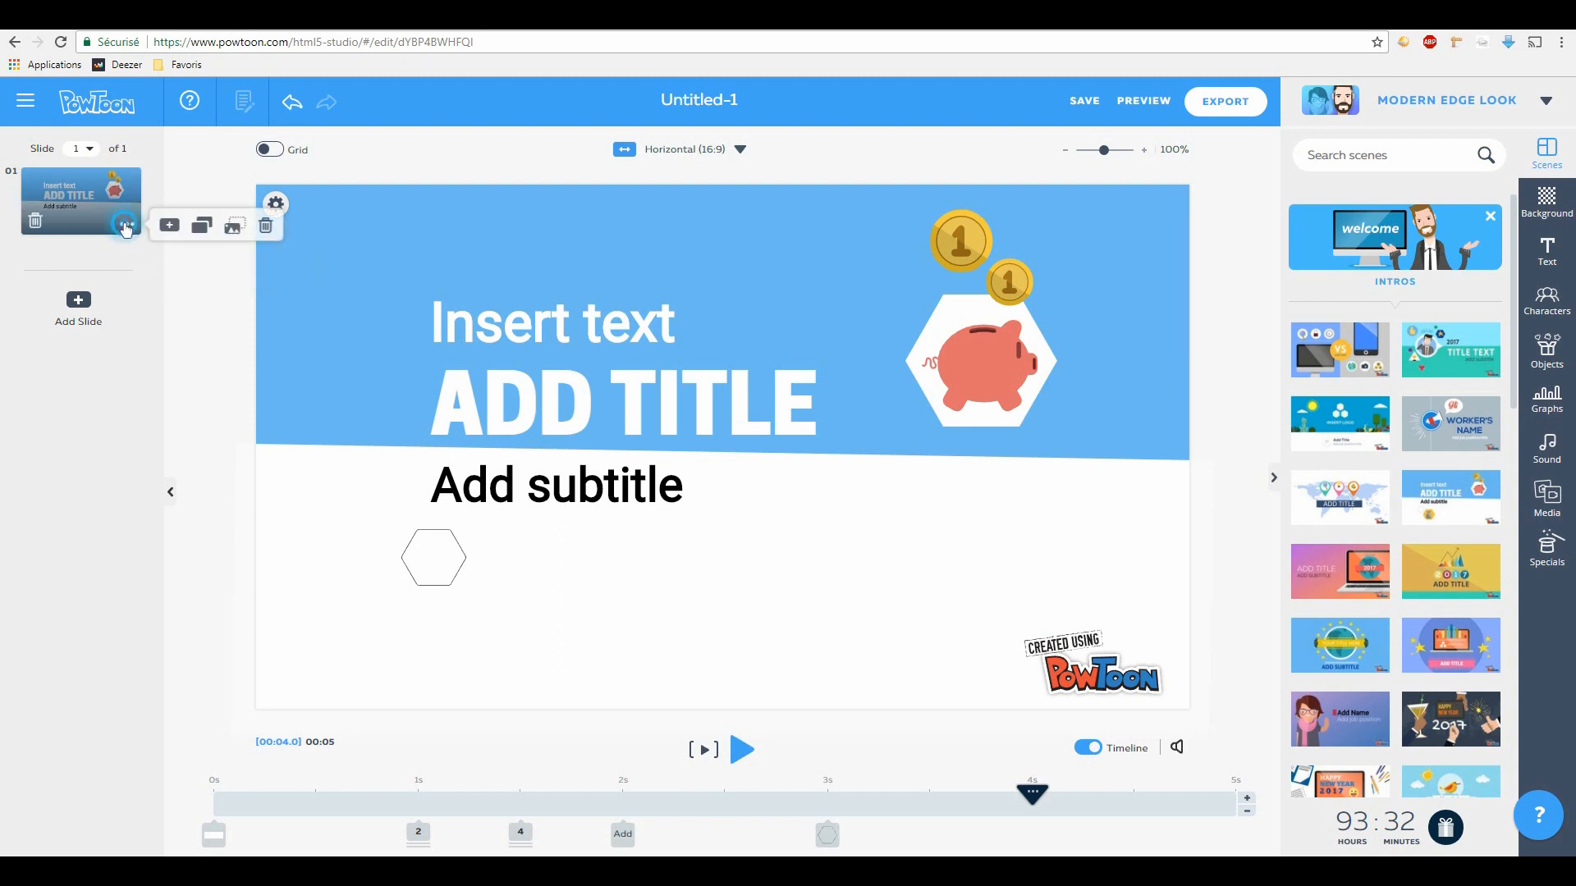
click(266, 225)
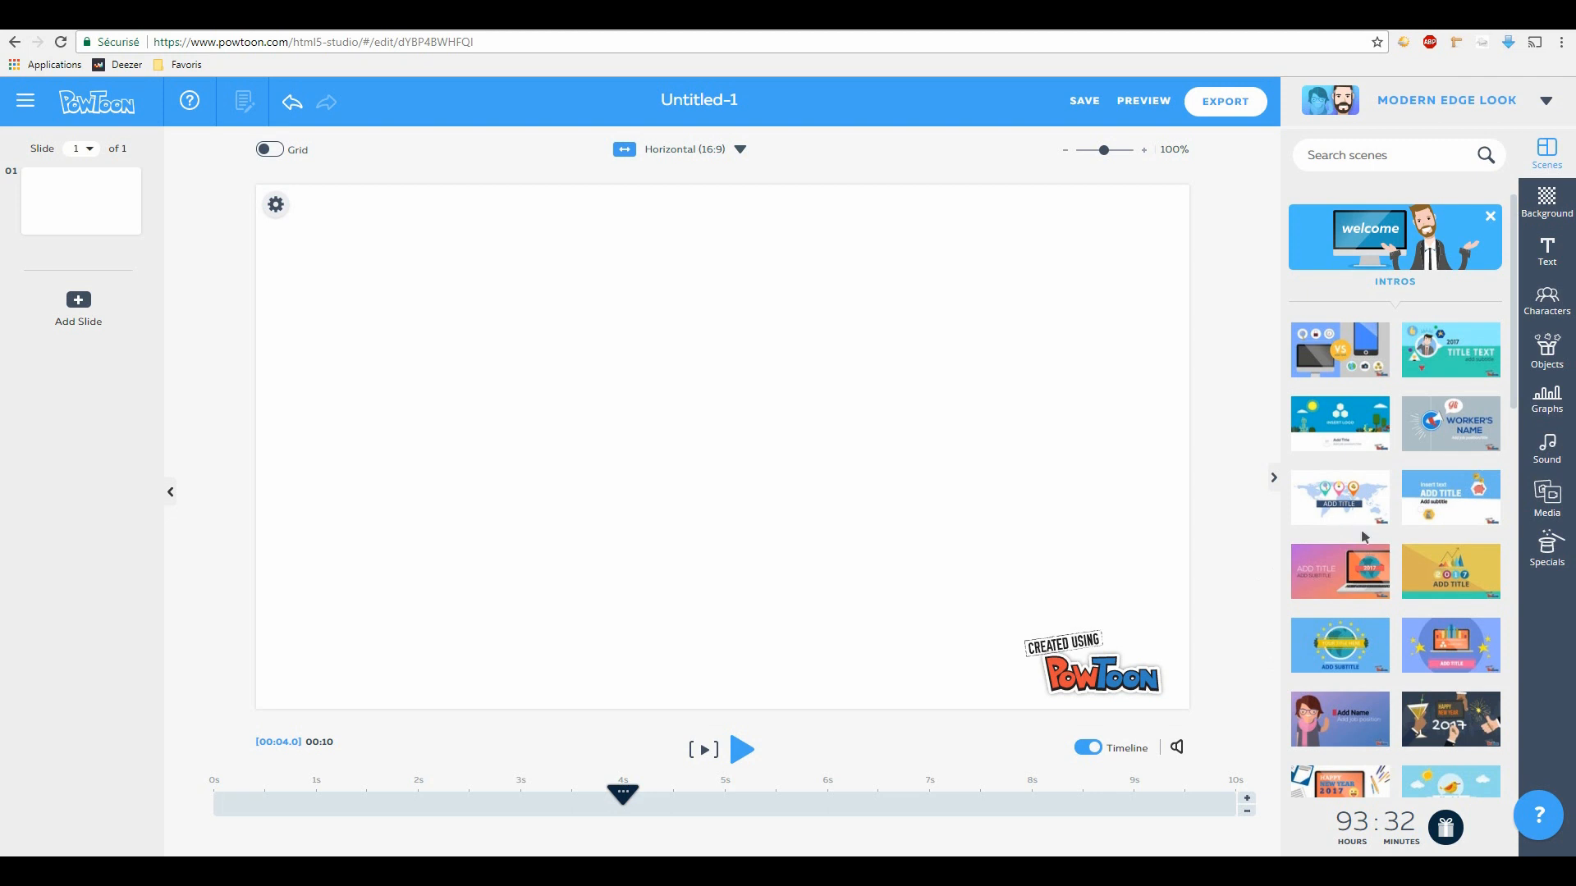
Step: Browse the ready-made scenes in the Intros and Situations categories
scroll(1364, 537, down, 3)
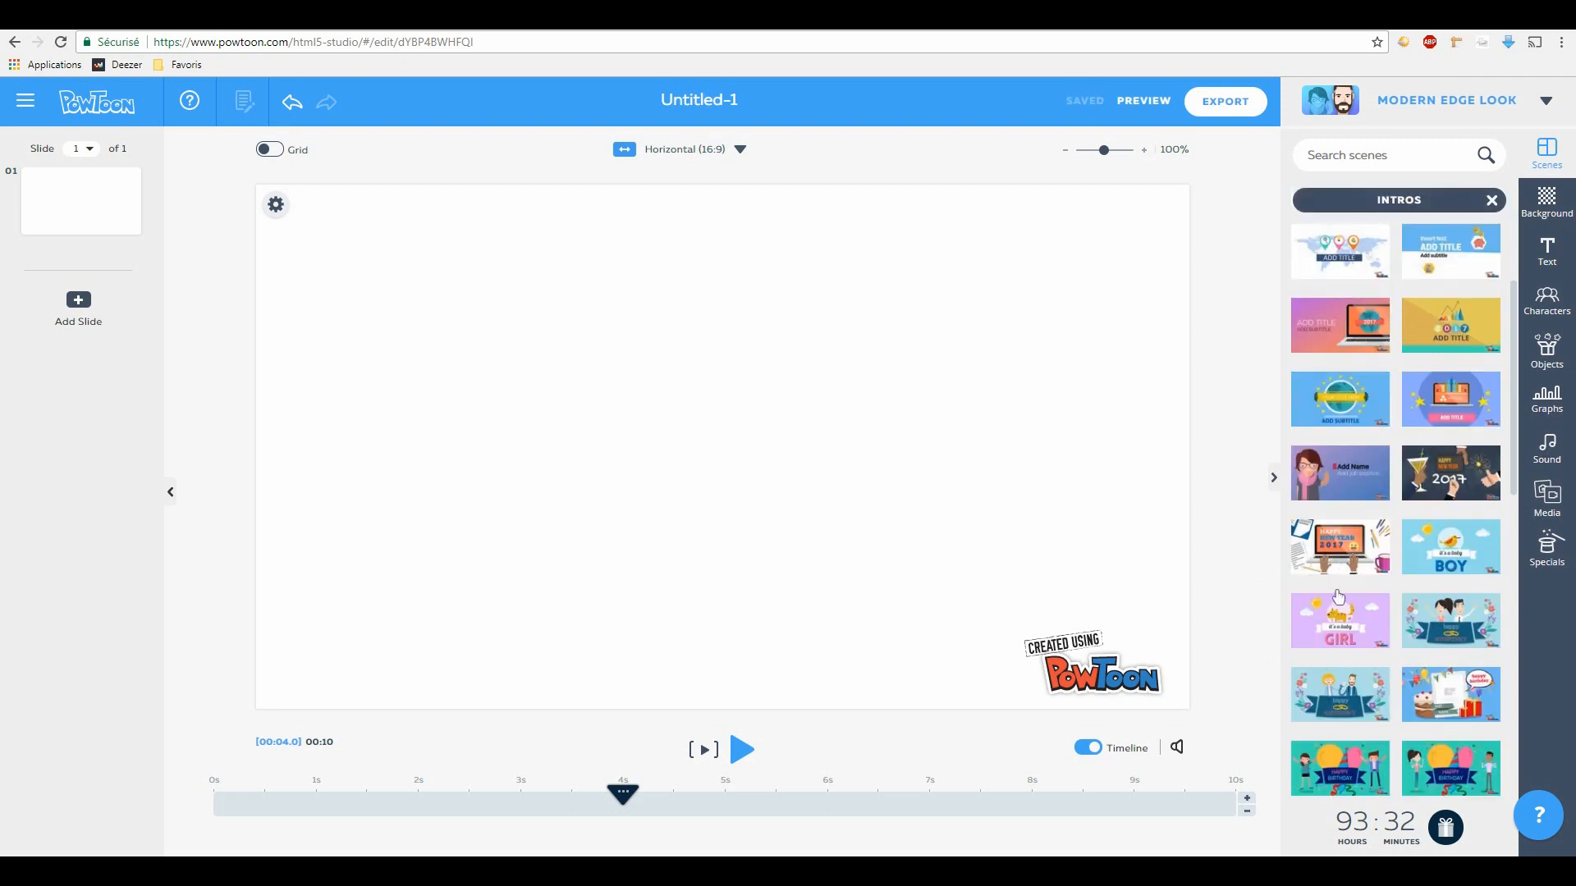
scroll(1338, 597, down, 1)
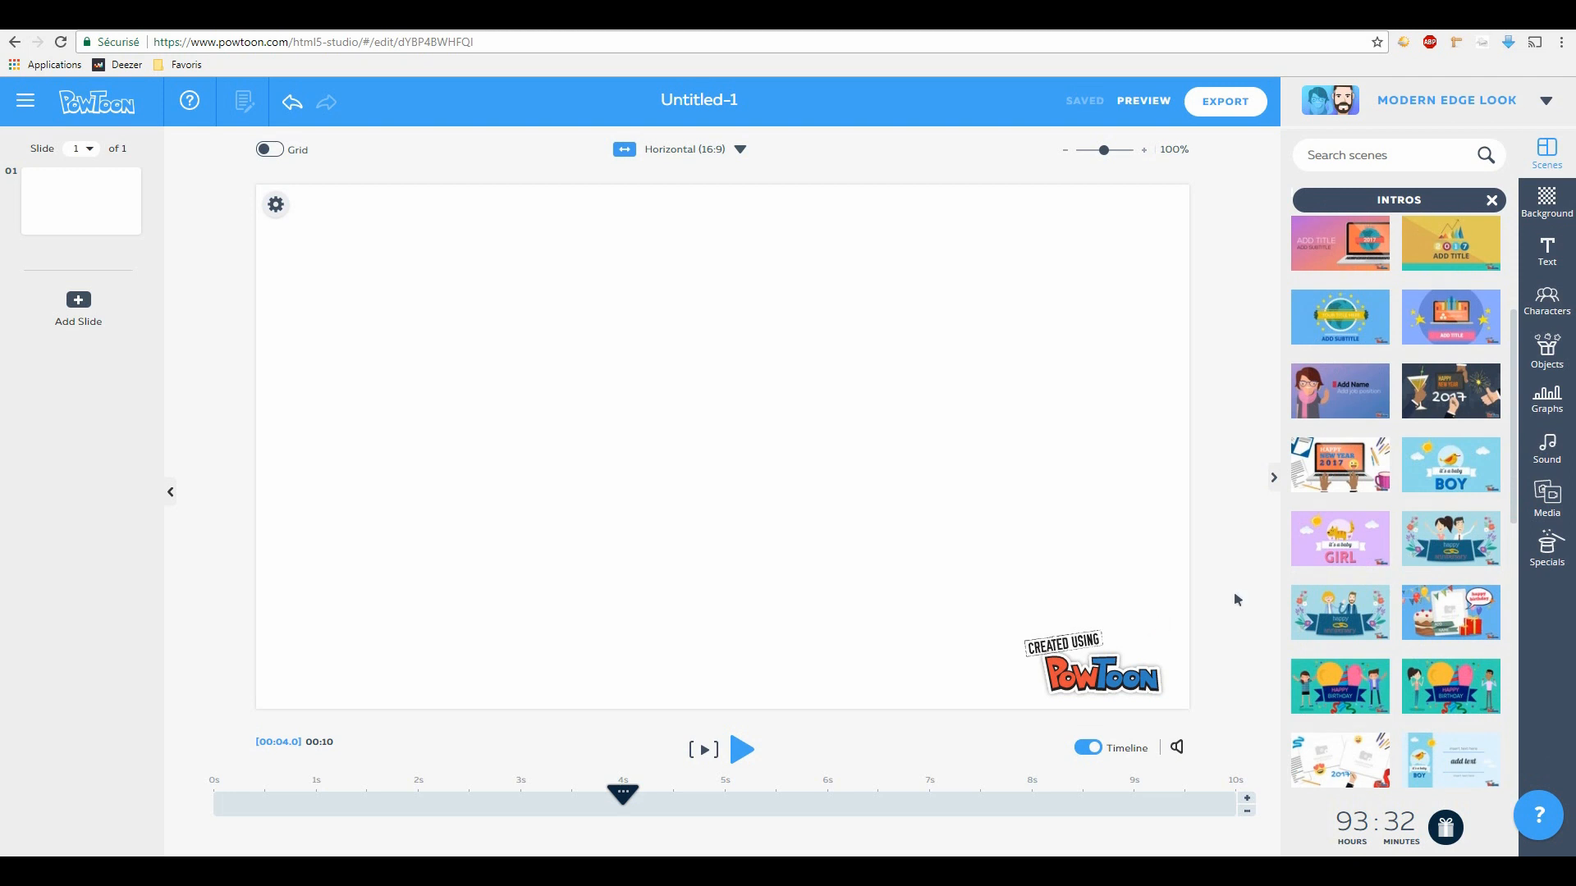
scroll(1317, 576, down, 3)
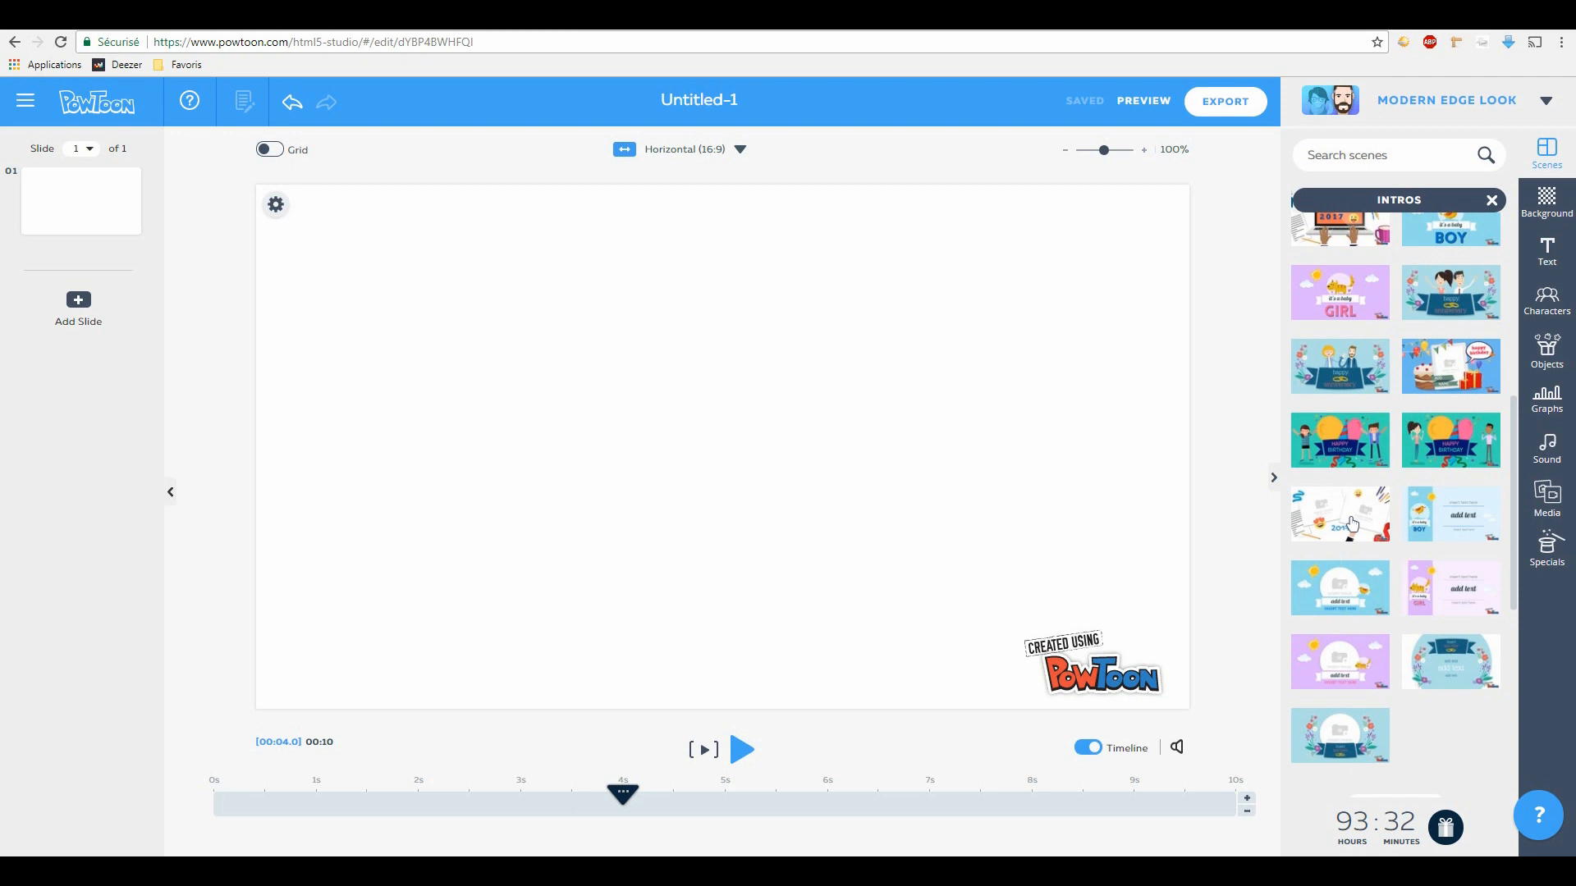
click(1449, 200)
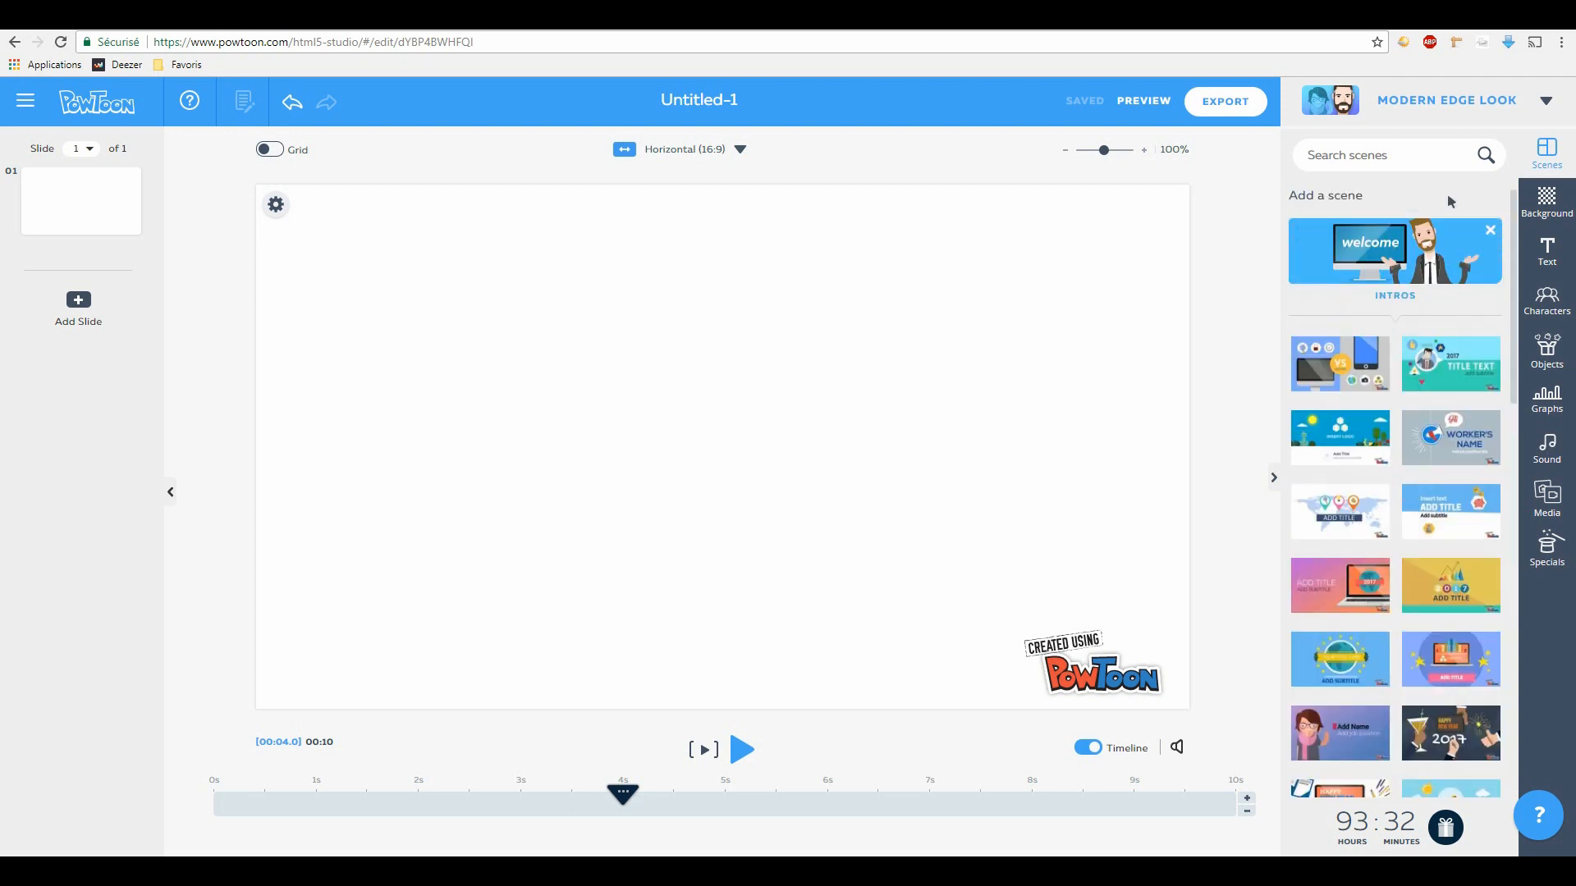
click(1490, 231)
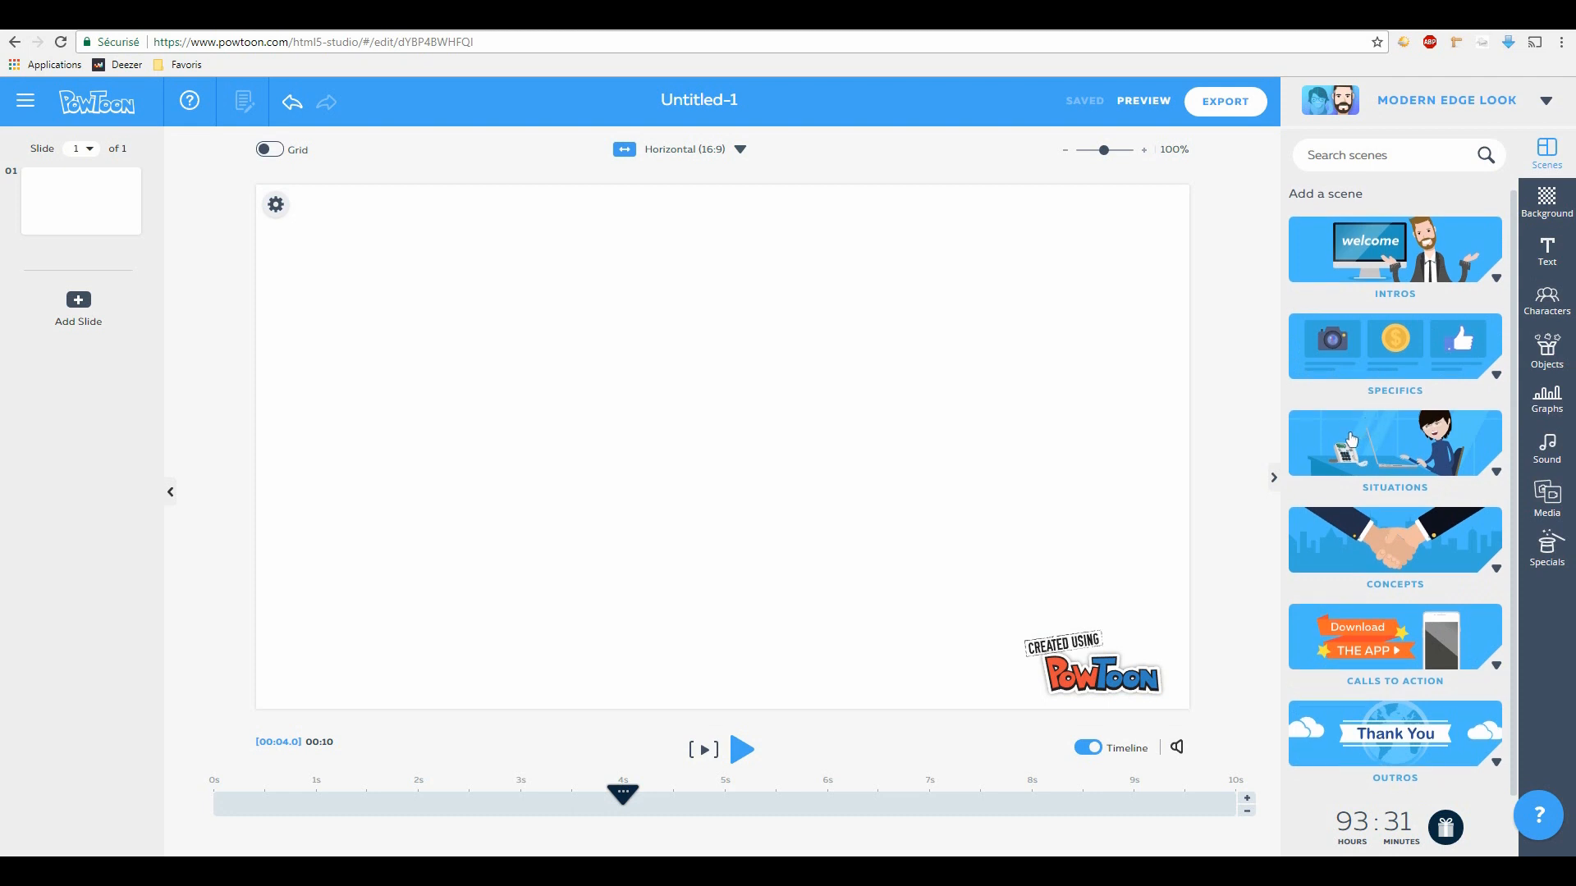
click(1352, 441)
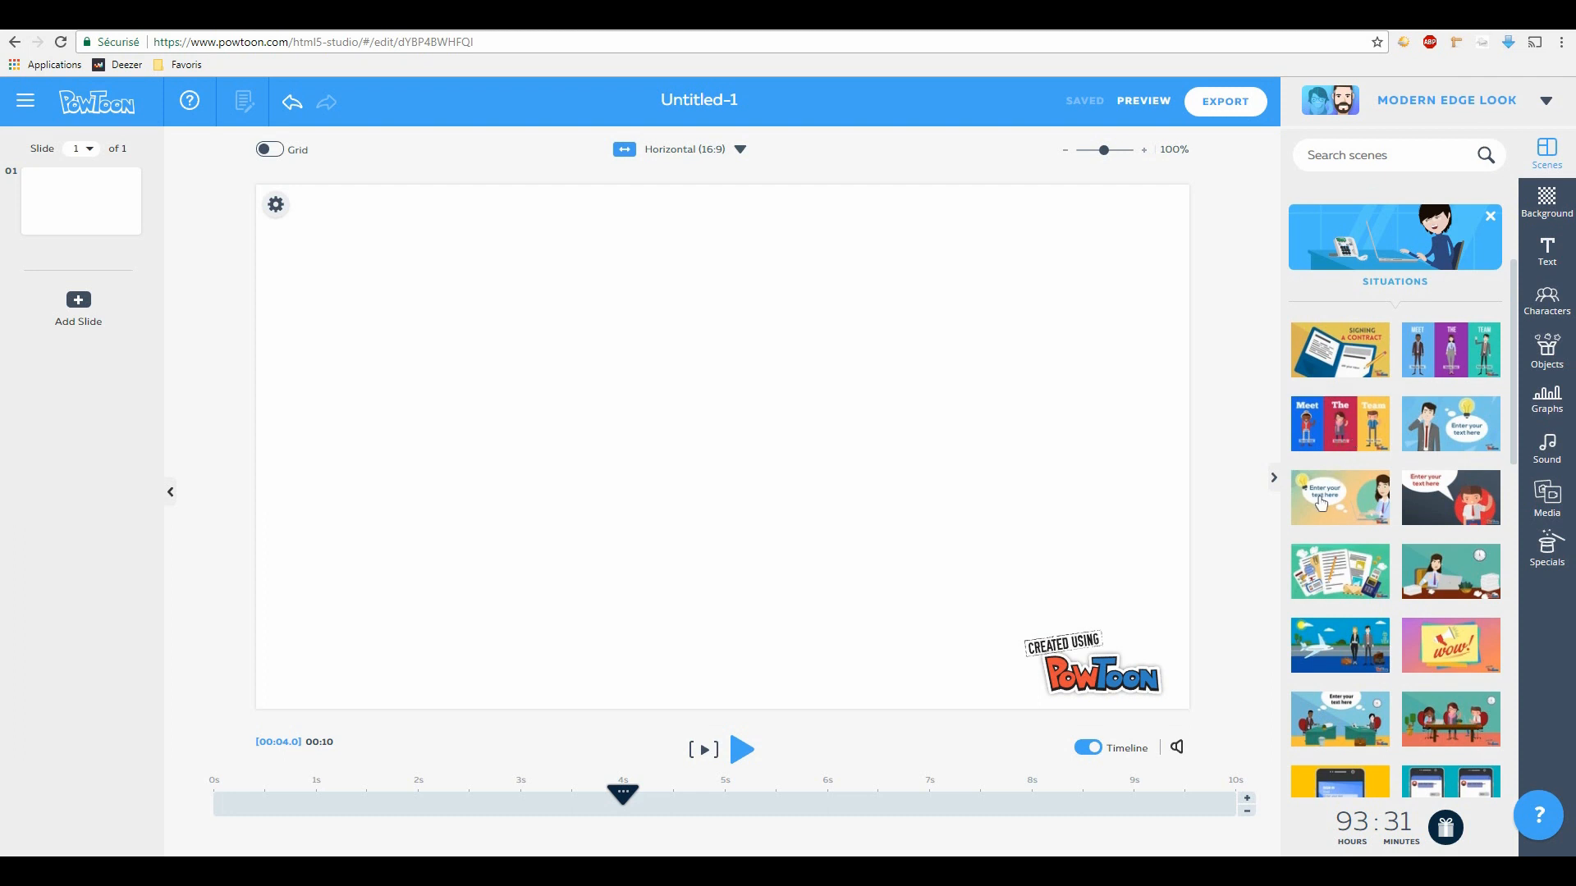
scroll(1321, 503, down, 2)
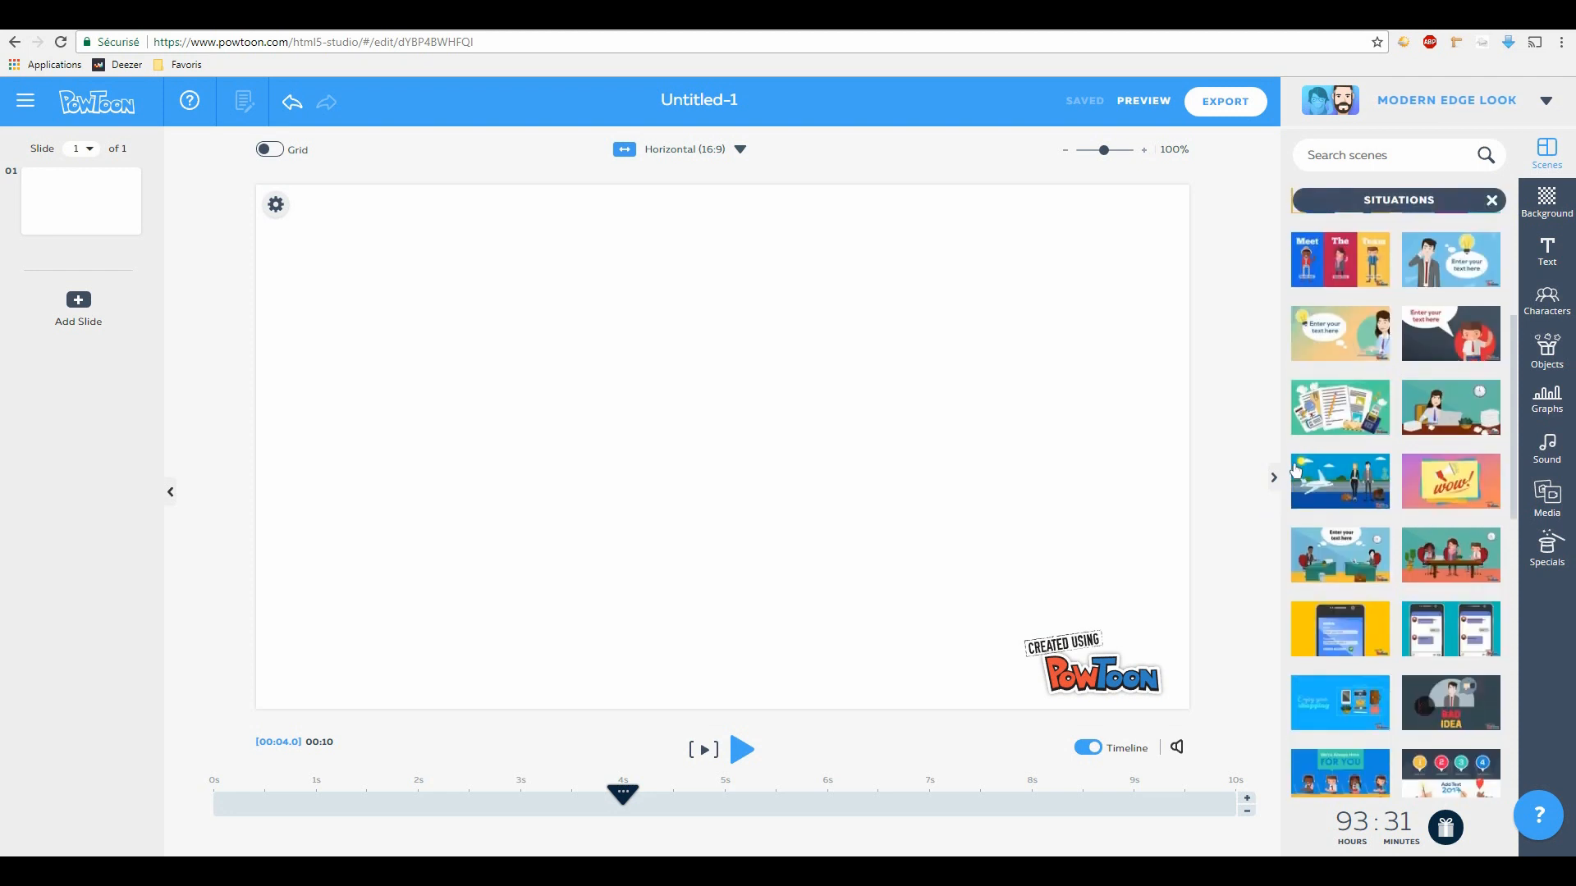
scroll(1295, 451, down, 1)
scroll(1296, 450, down, 2)
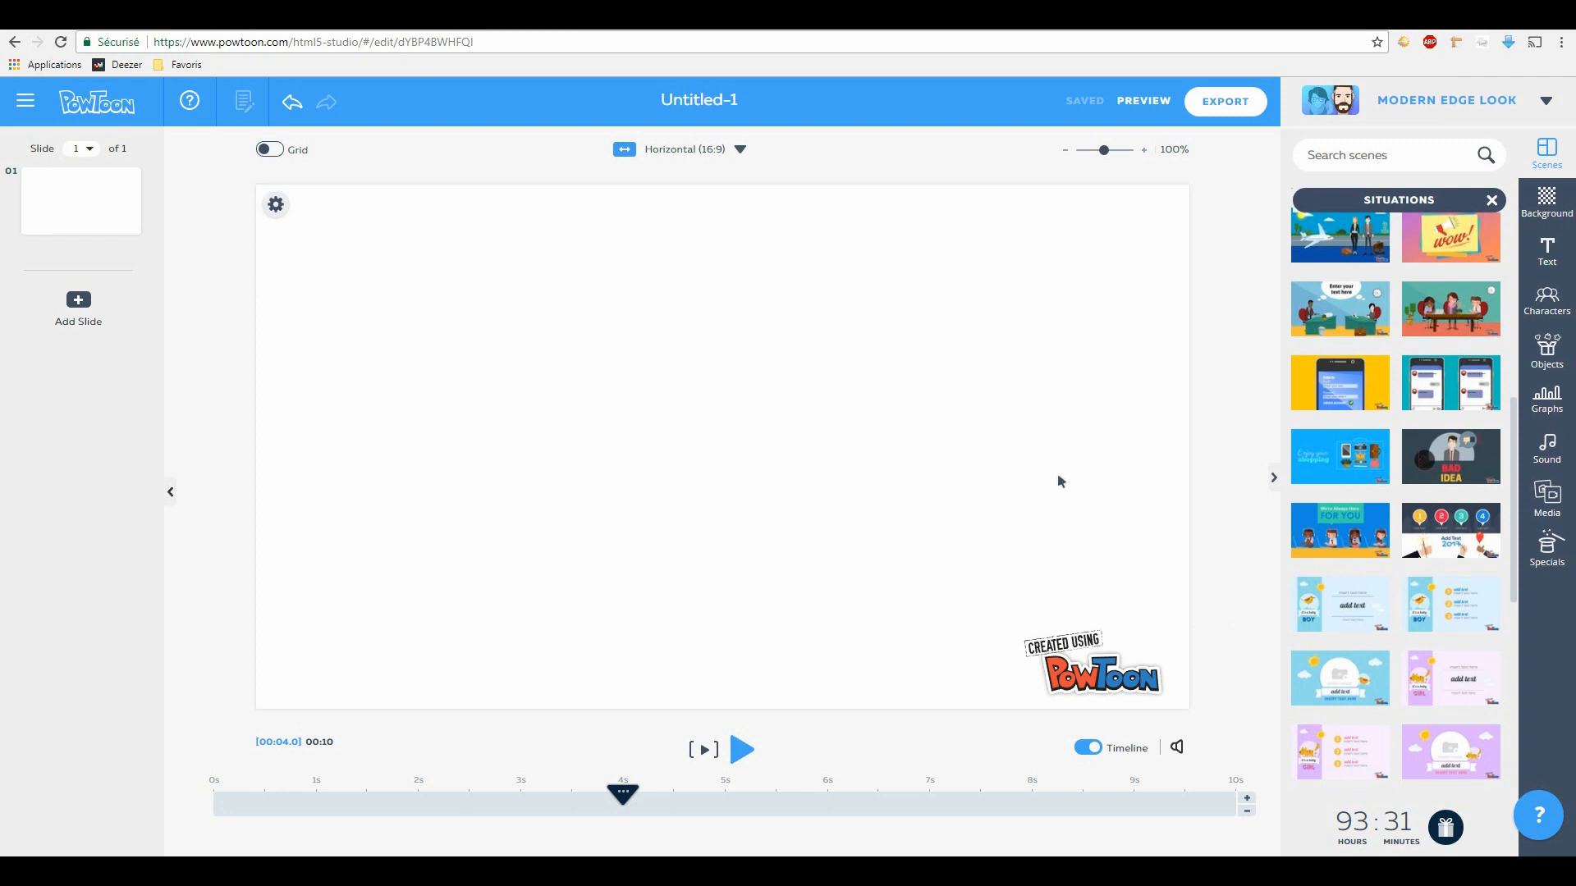
Step: Look through the text options and the character collections available for the Modern Edge look
mouse_move(81, 218)
click(1547, 251)
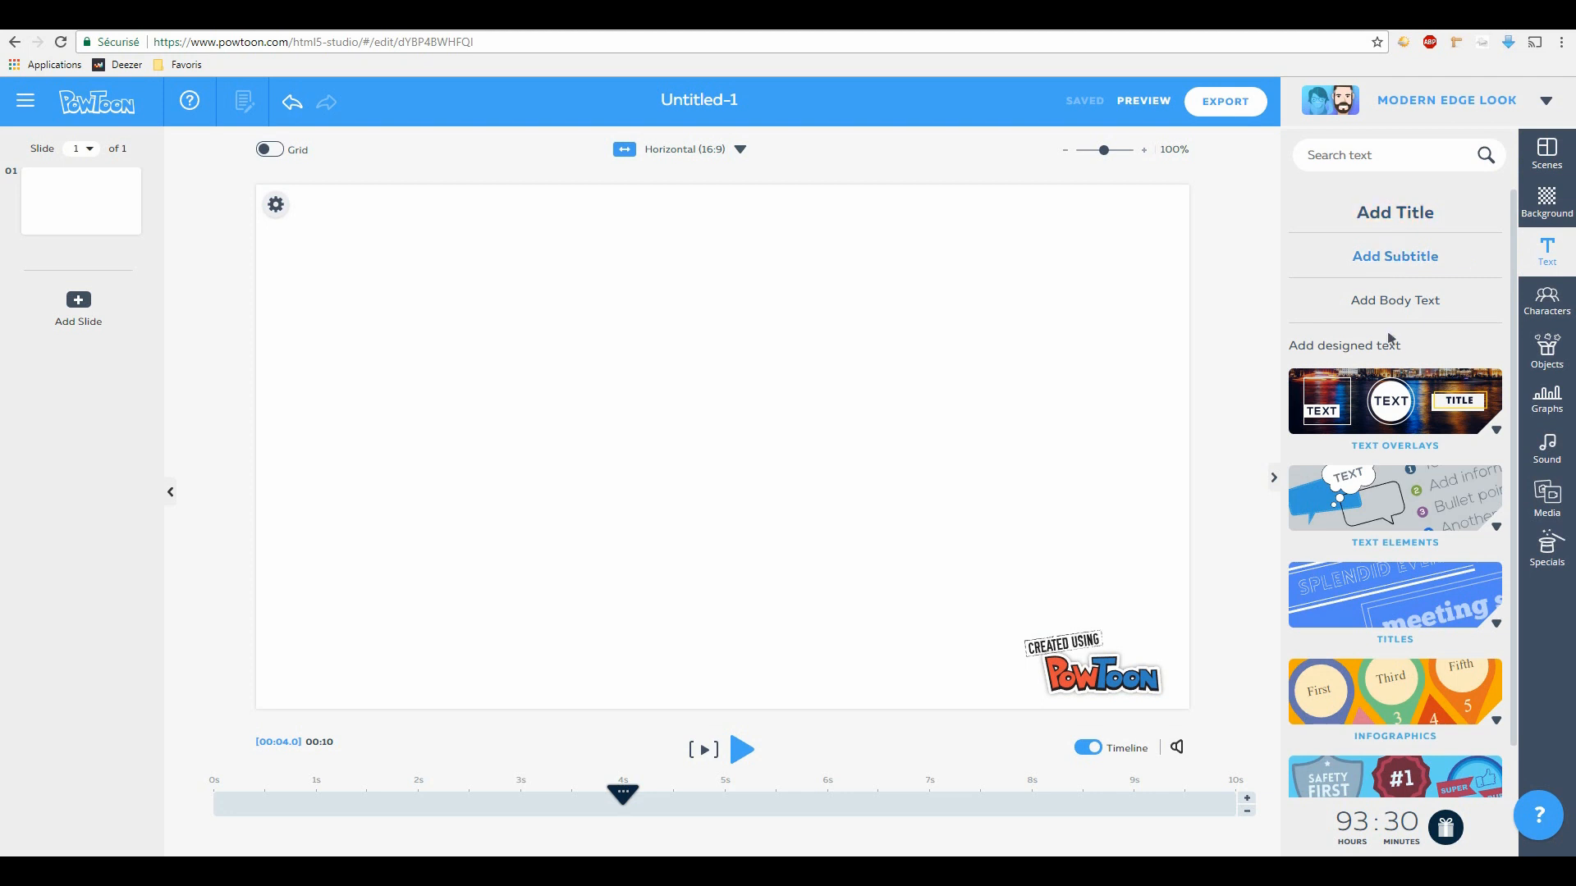
click(1548, 301)
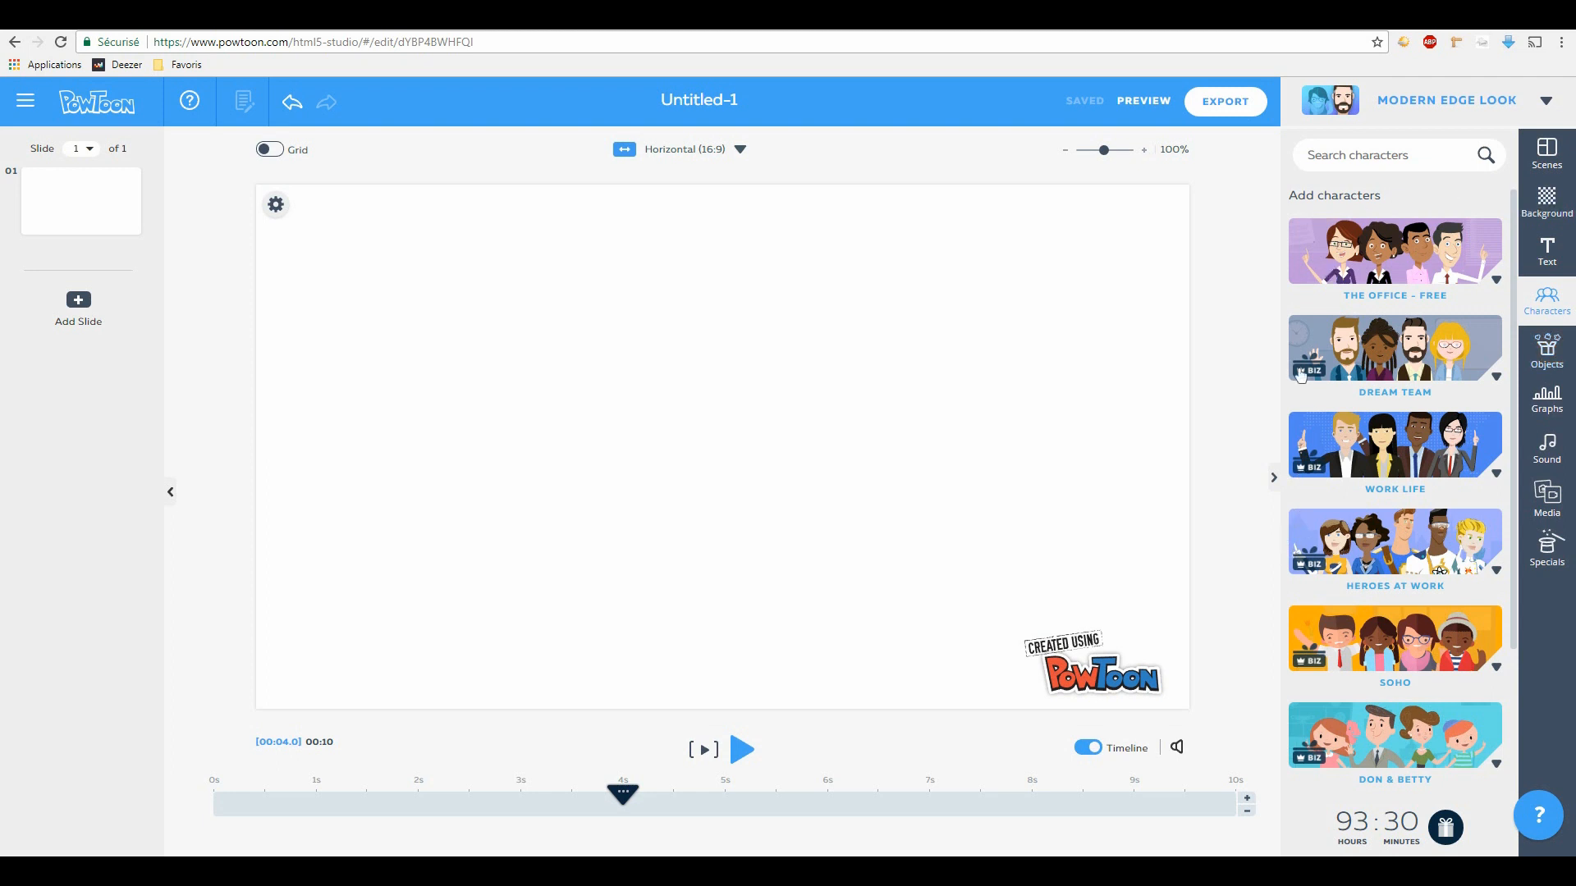
scroll(1297, 563, down, 2)
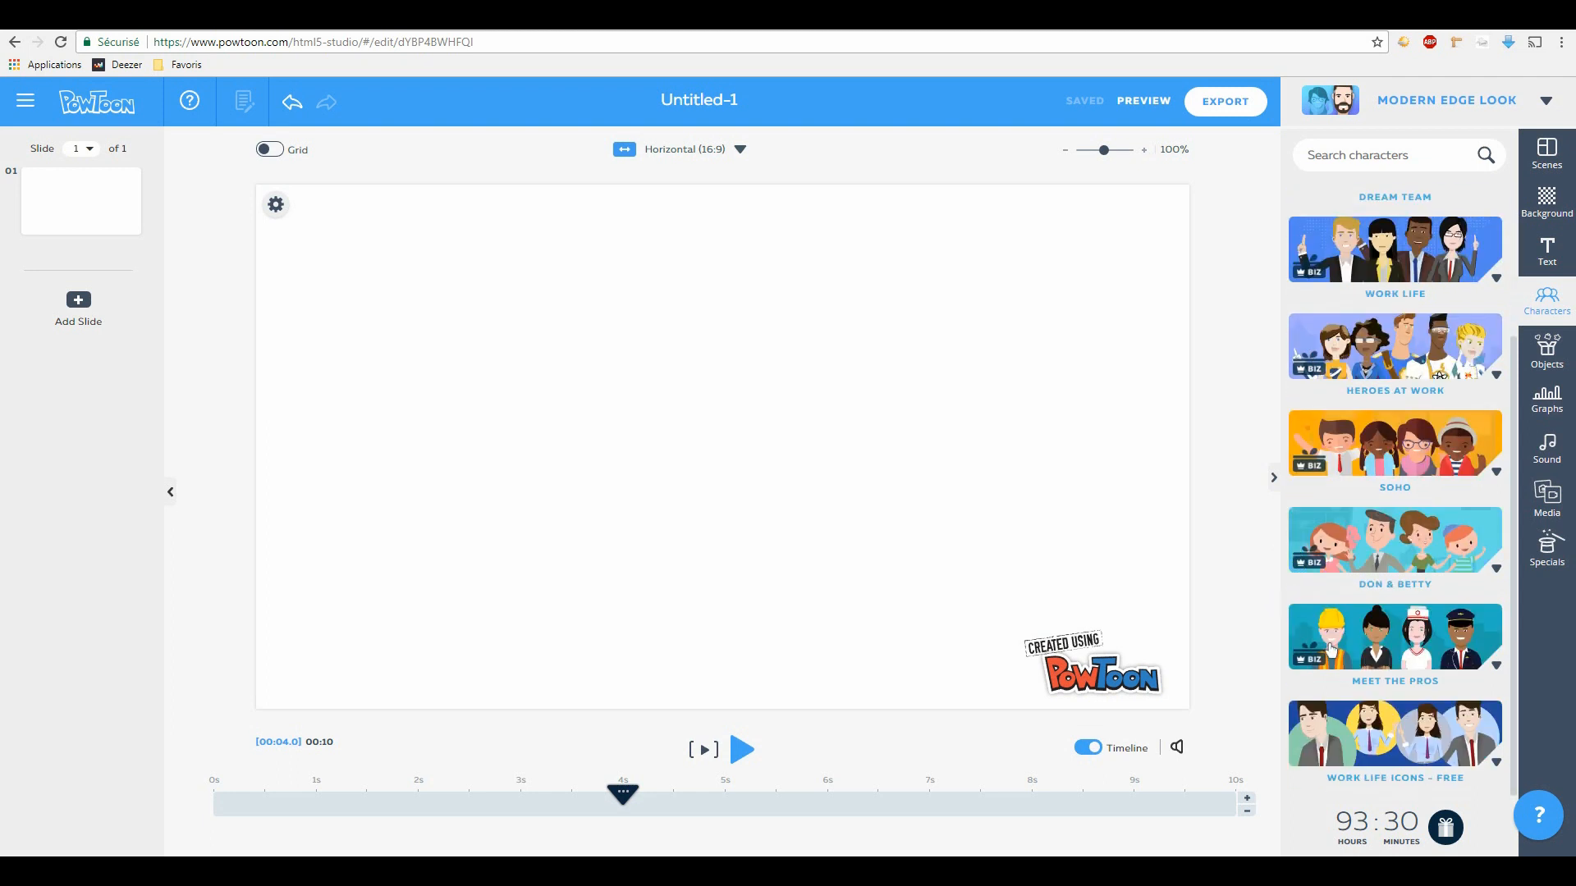
scroll(1332, 648, up, 2)
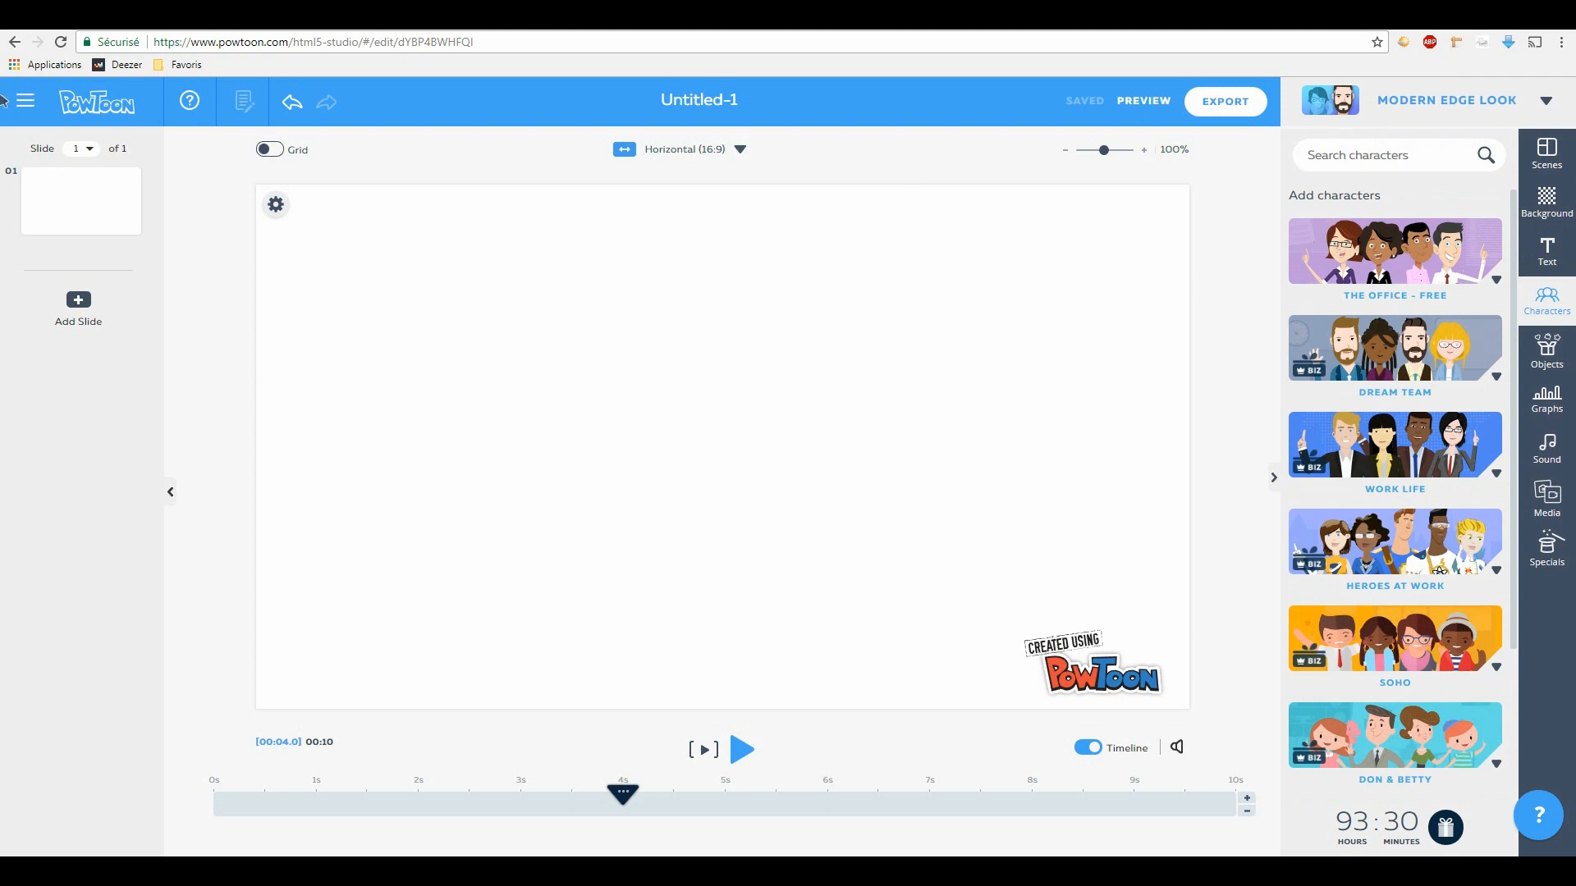
Step: Leave the editor for the My Powtoons dashboard and open the pricing page to view the plans
click(25, 100)
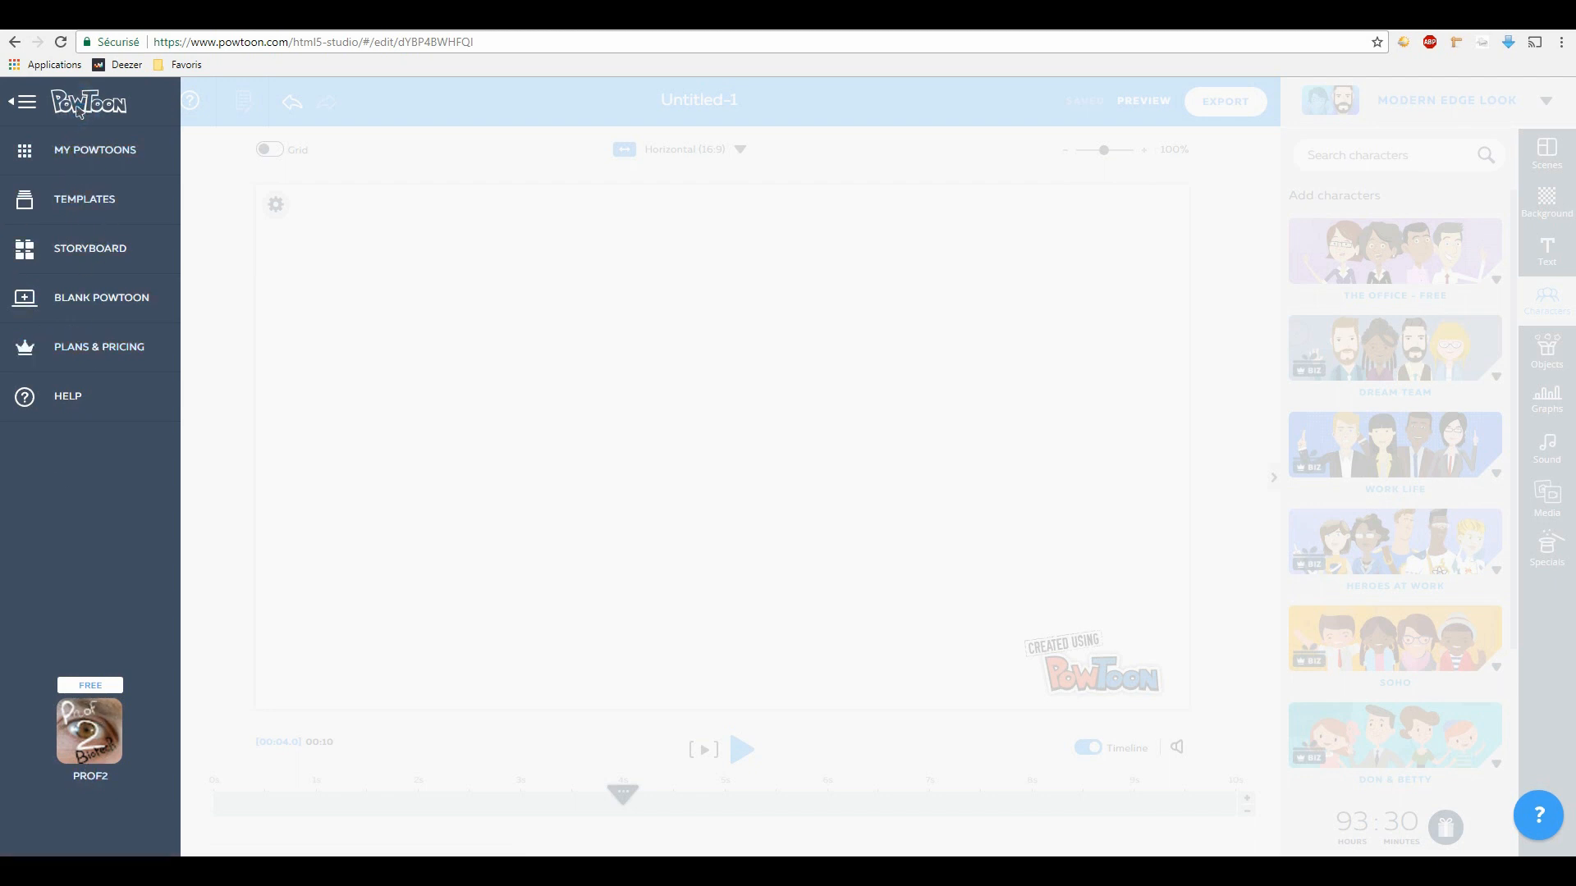
click(22, 104)
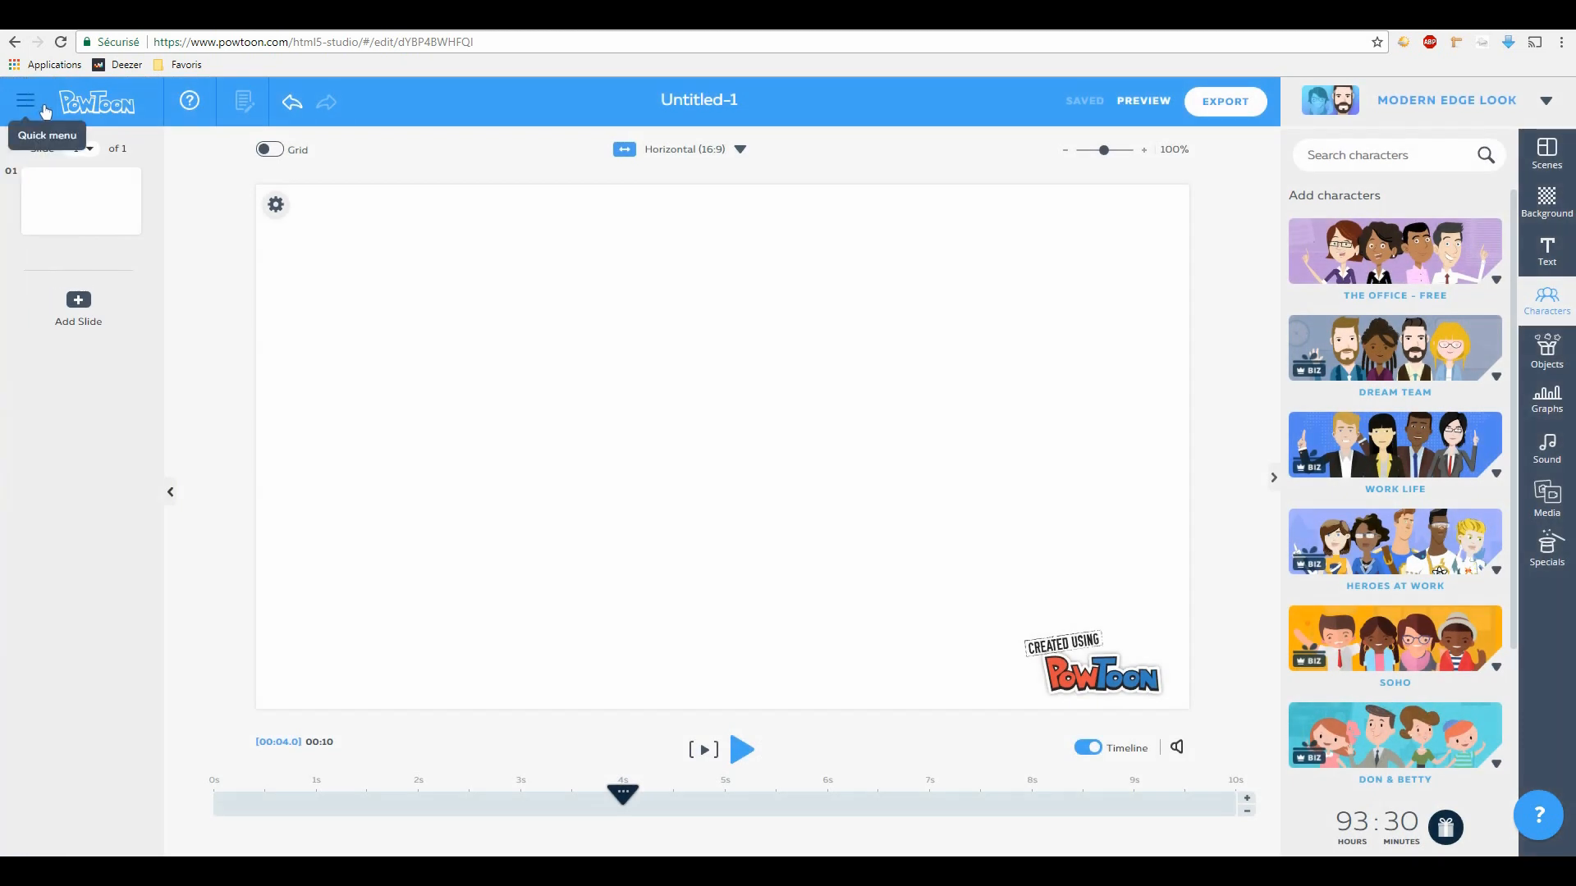
click(118, 104)
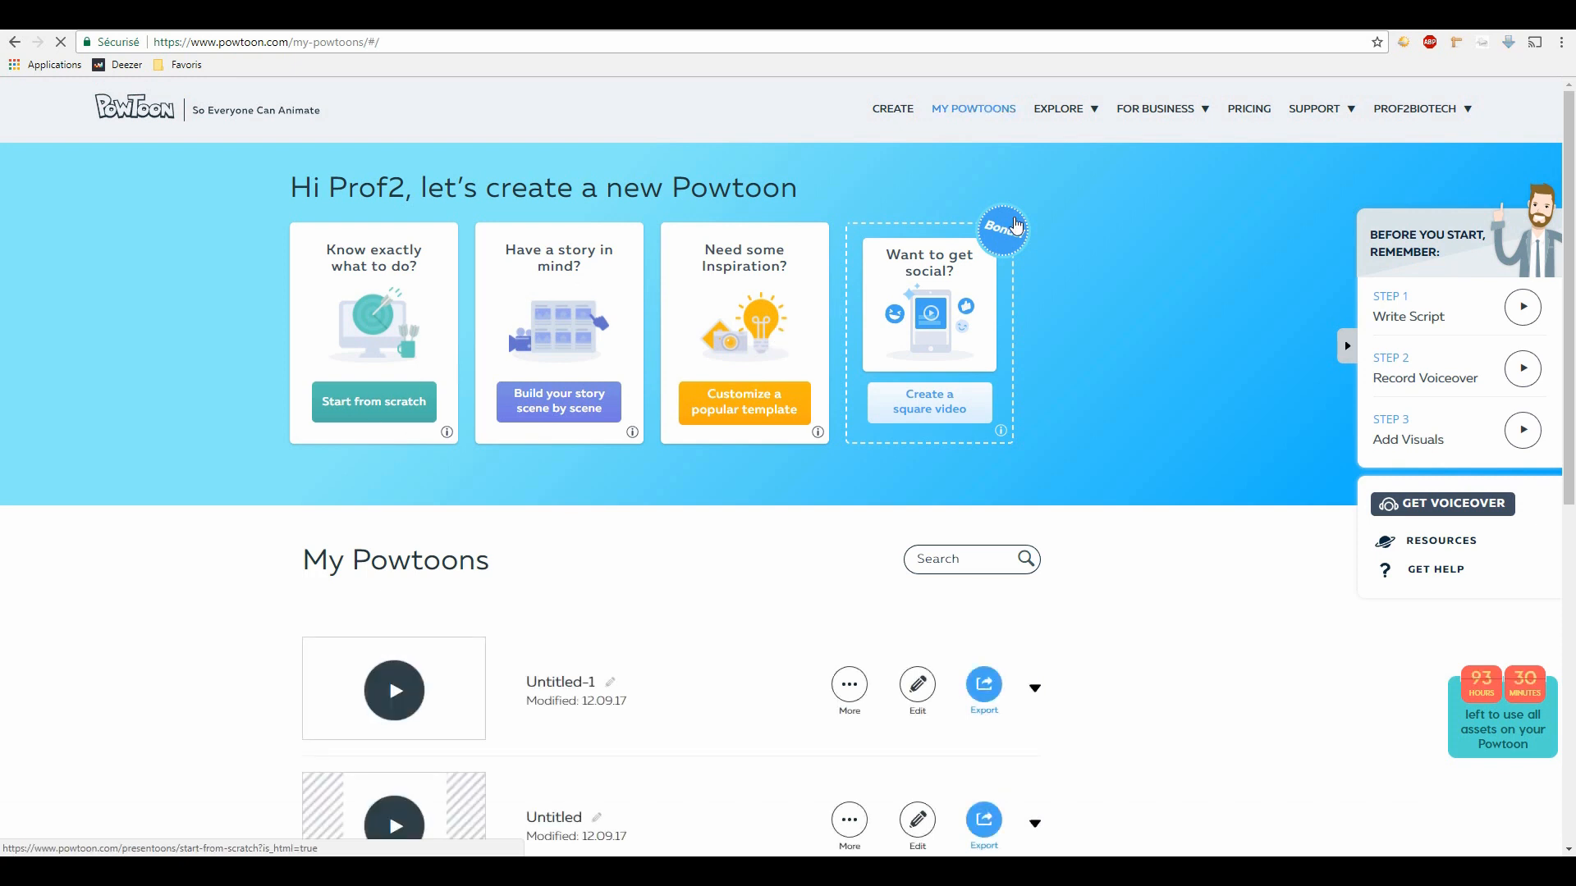
click(1249, 110)
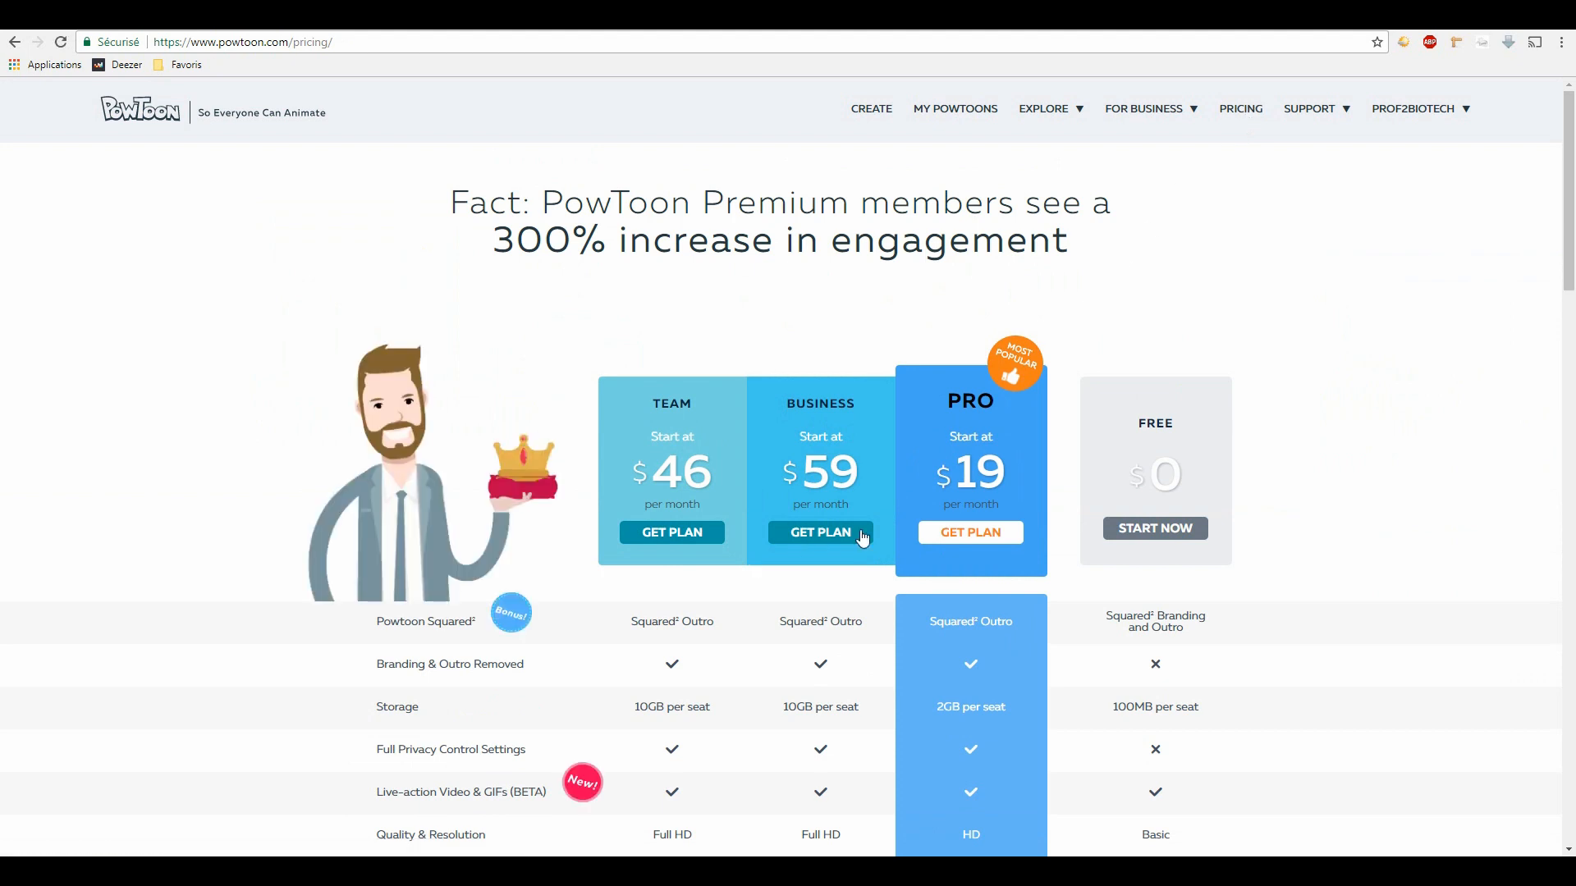
Step: Read through the feature comparison of the Team, Business, Pro and Free plans on the pricing page
scroll(1103, 499, down, 4)
scroll(1102, 499, down, 3)
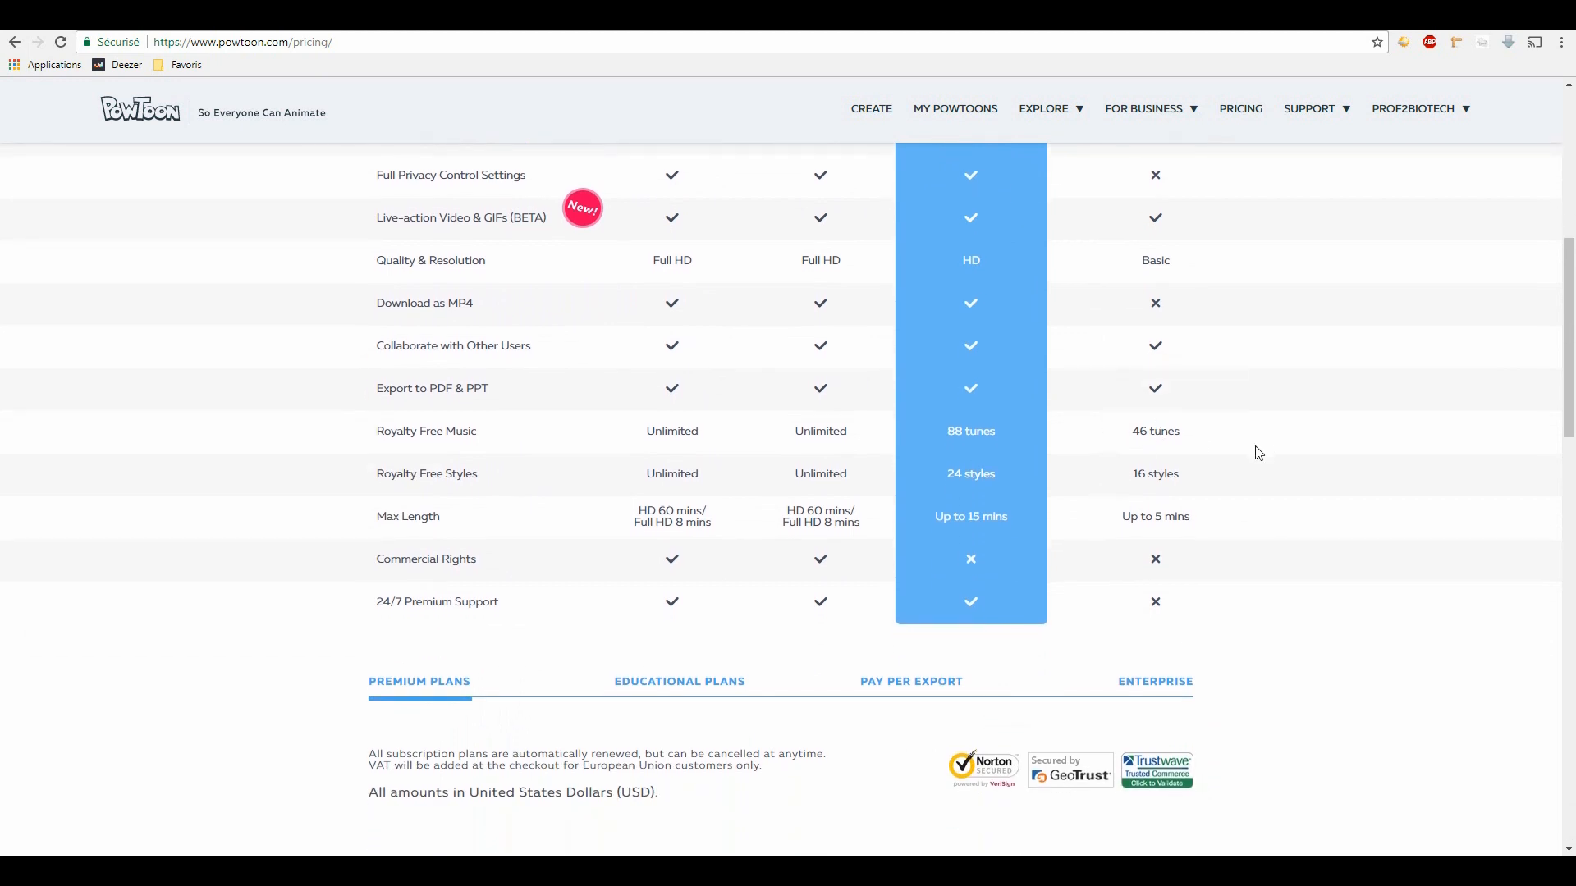
mouse_move(1190, 519)
mouse_move(1142, 523)
scroll(978, 606, down, 2)
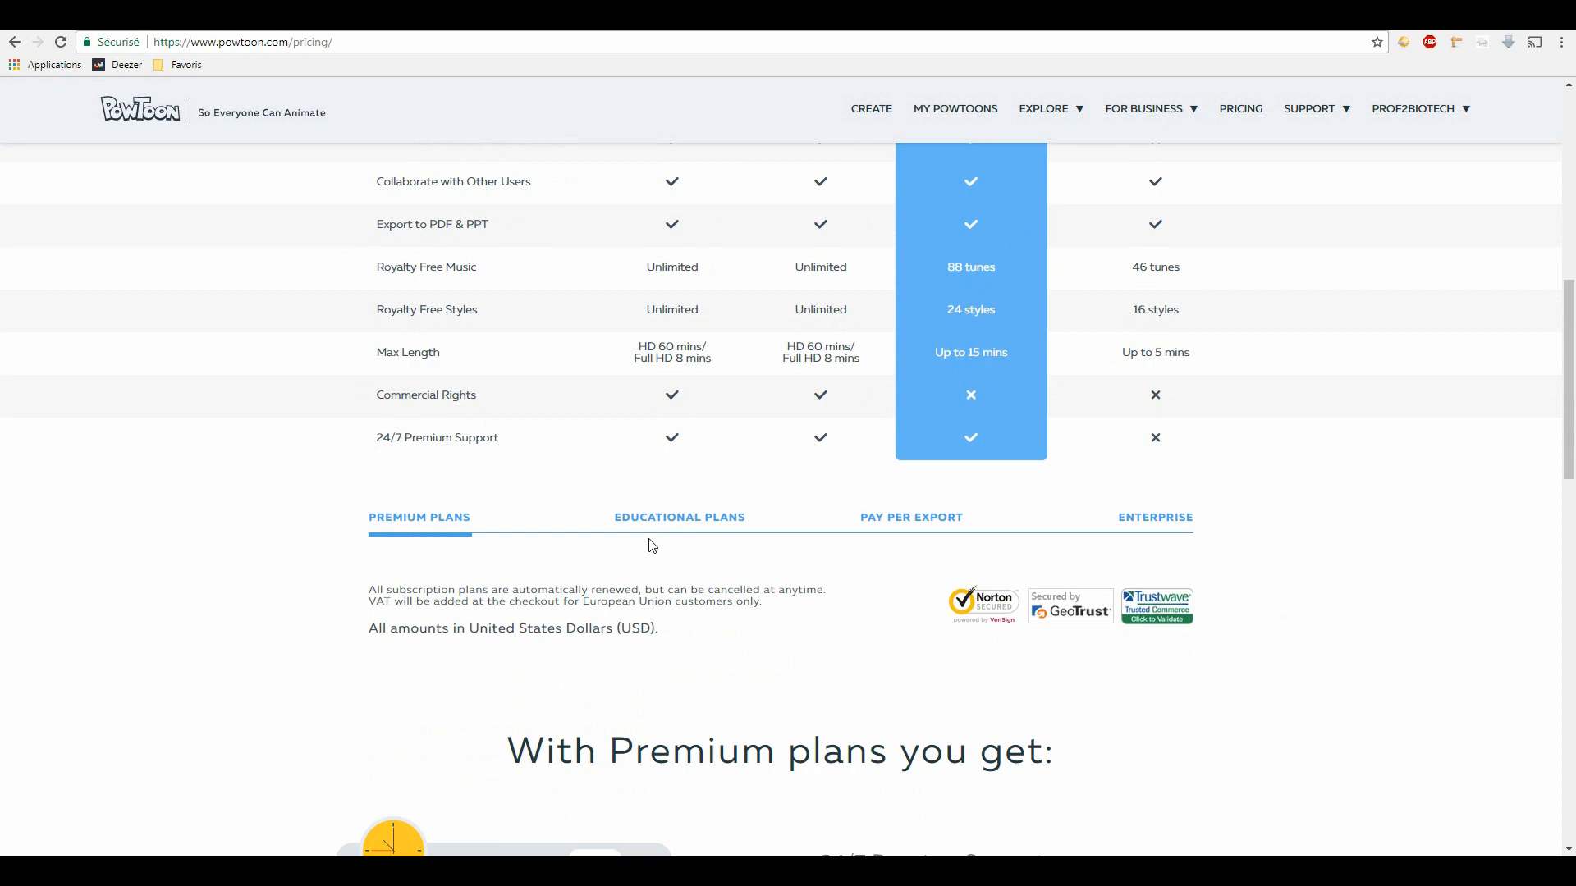
Step: Show the educational plans and compare the features of Classroom Basic, Classroom Elite, Student and Free
click(654, 519)
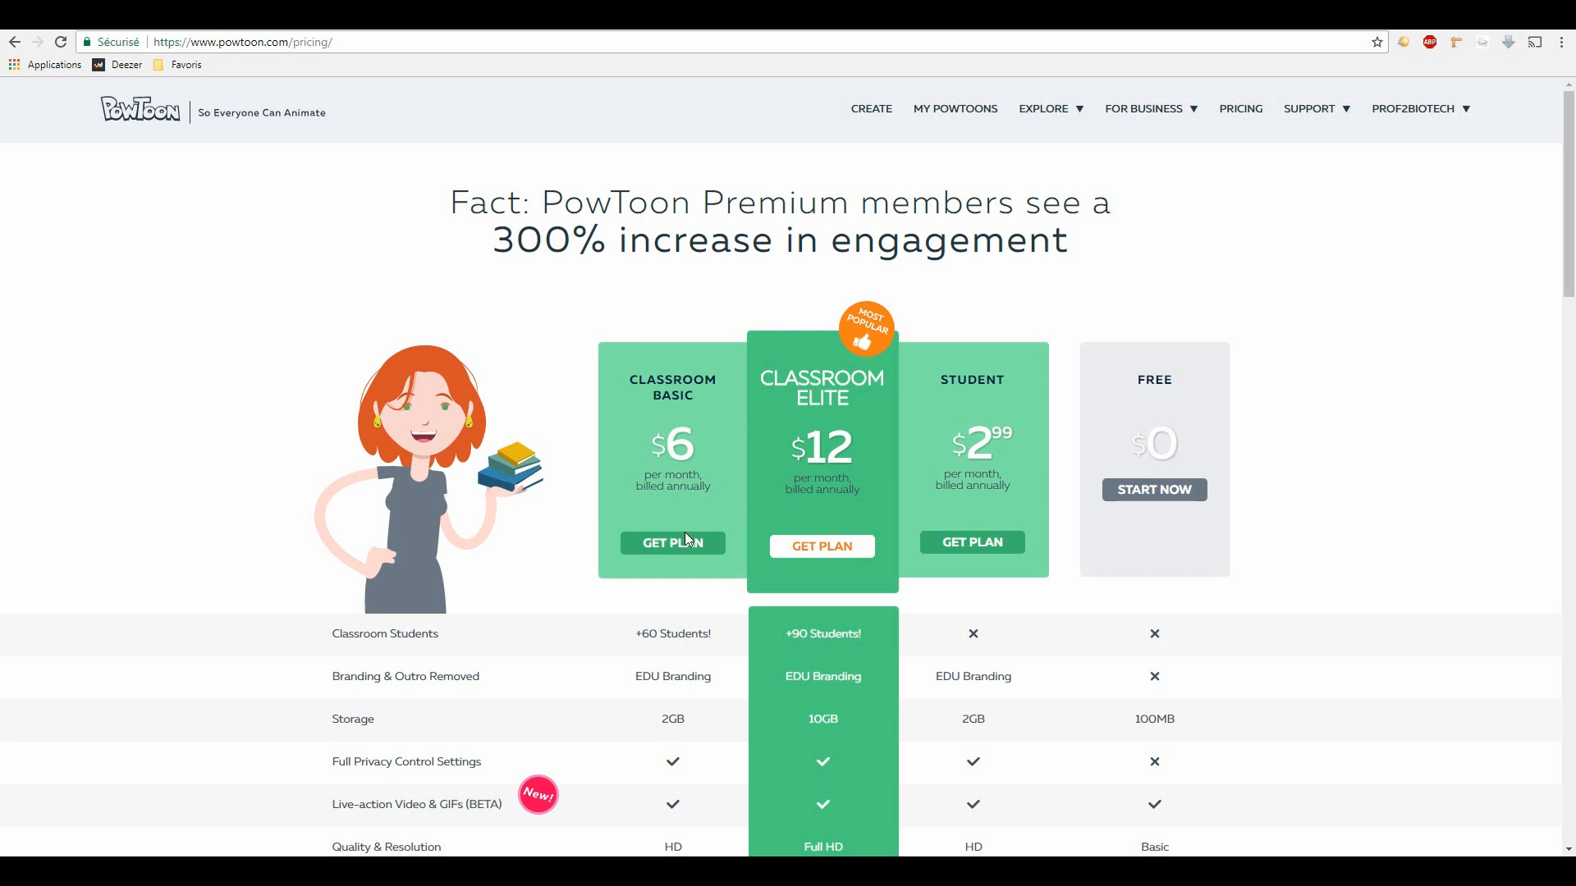
mouse_move(827, 632)
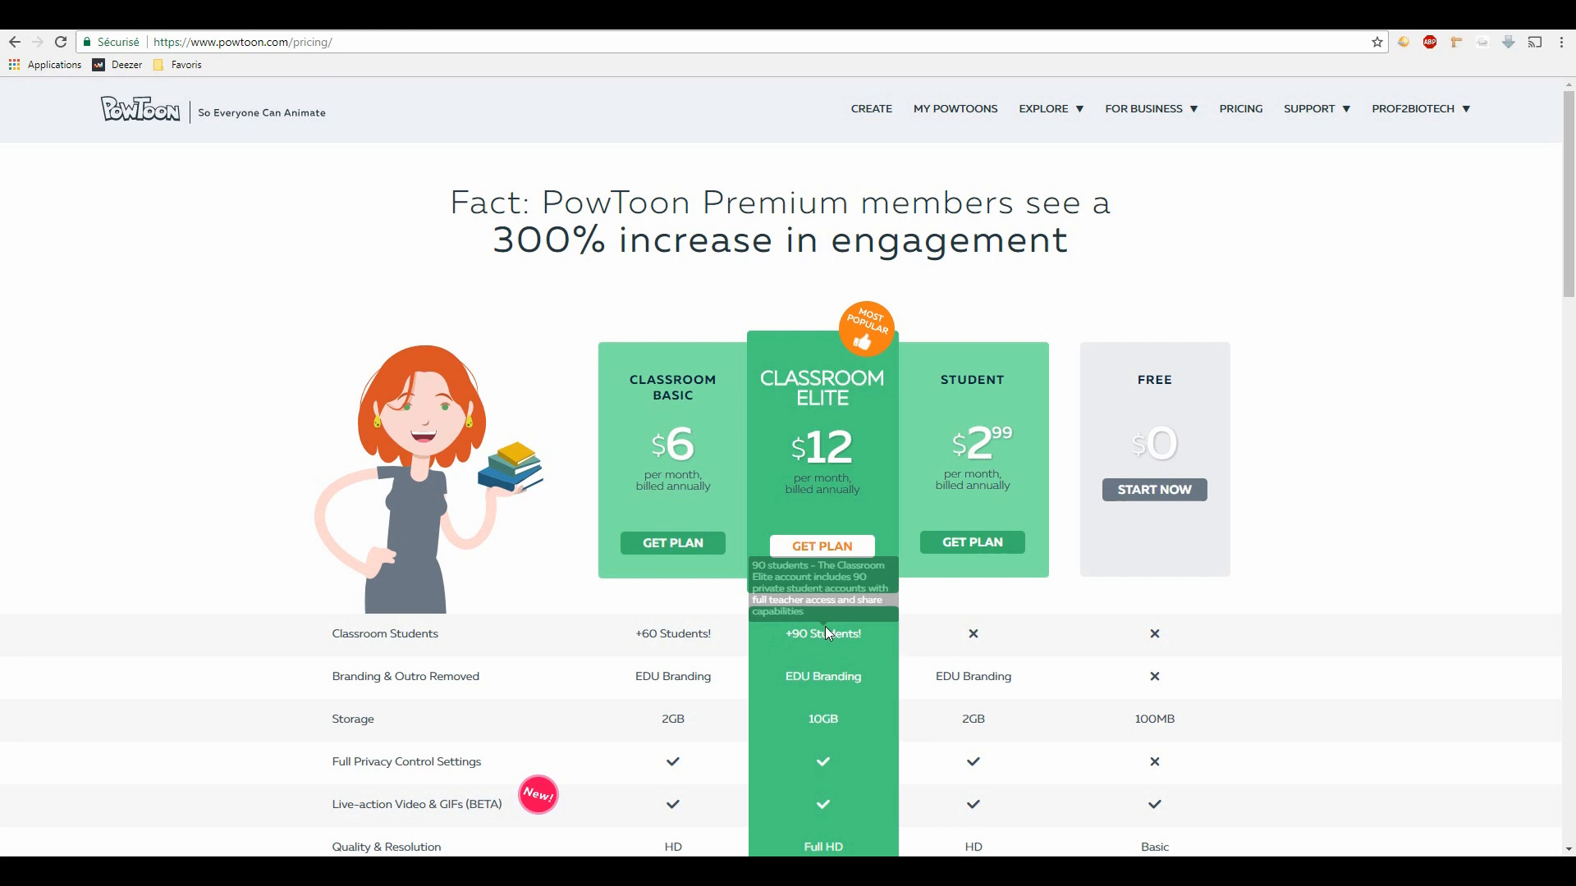
scroll(867, 632, down, 2)
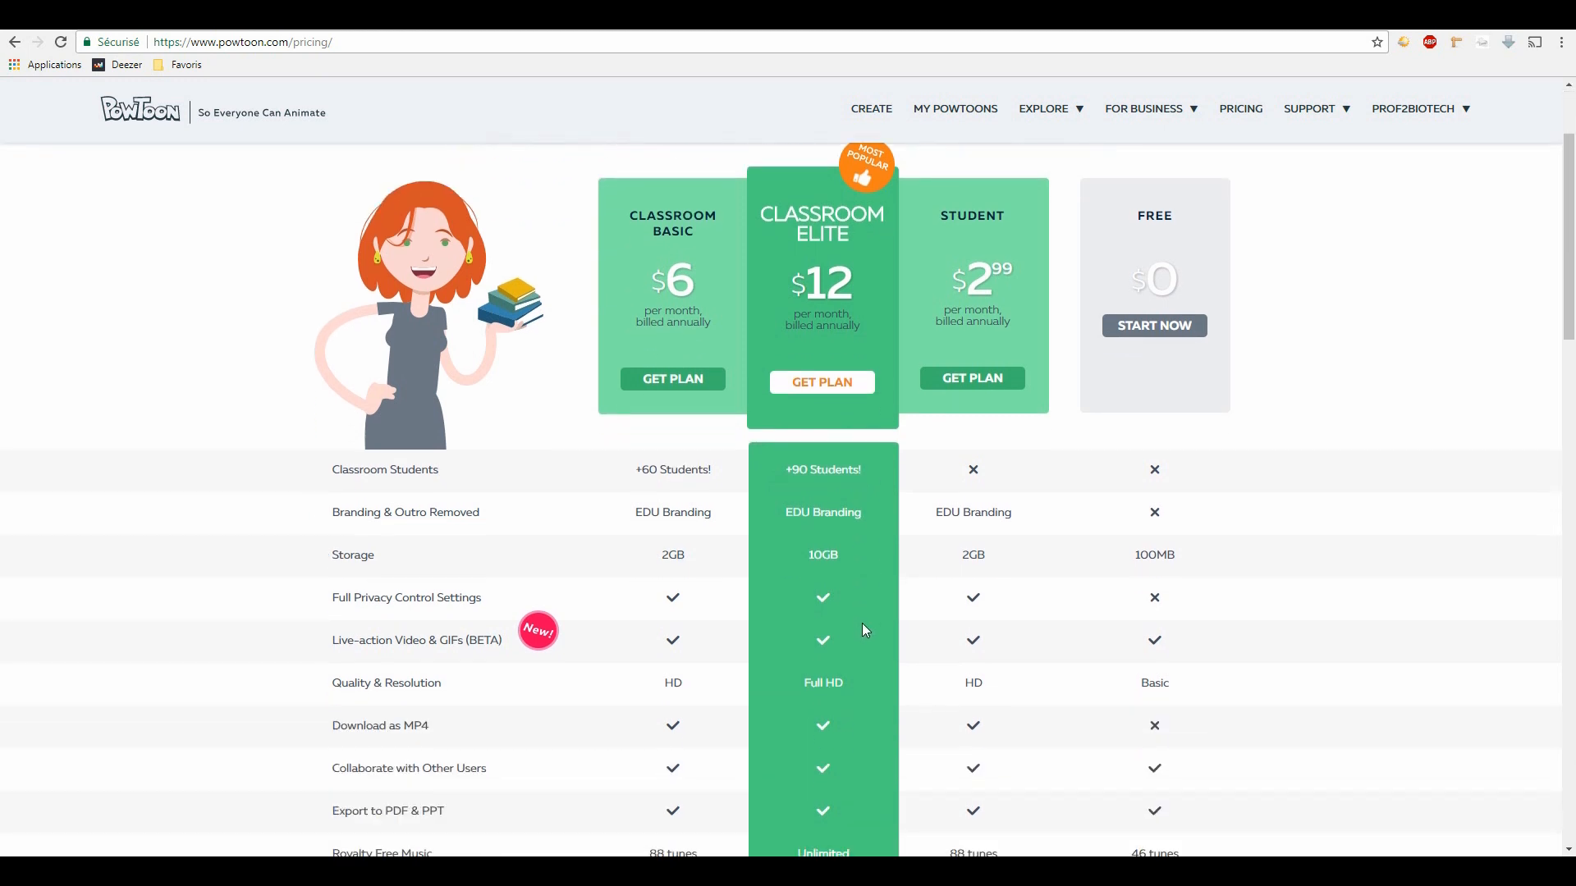
scroll(862, 623, down, 1)
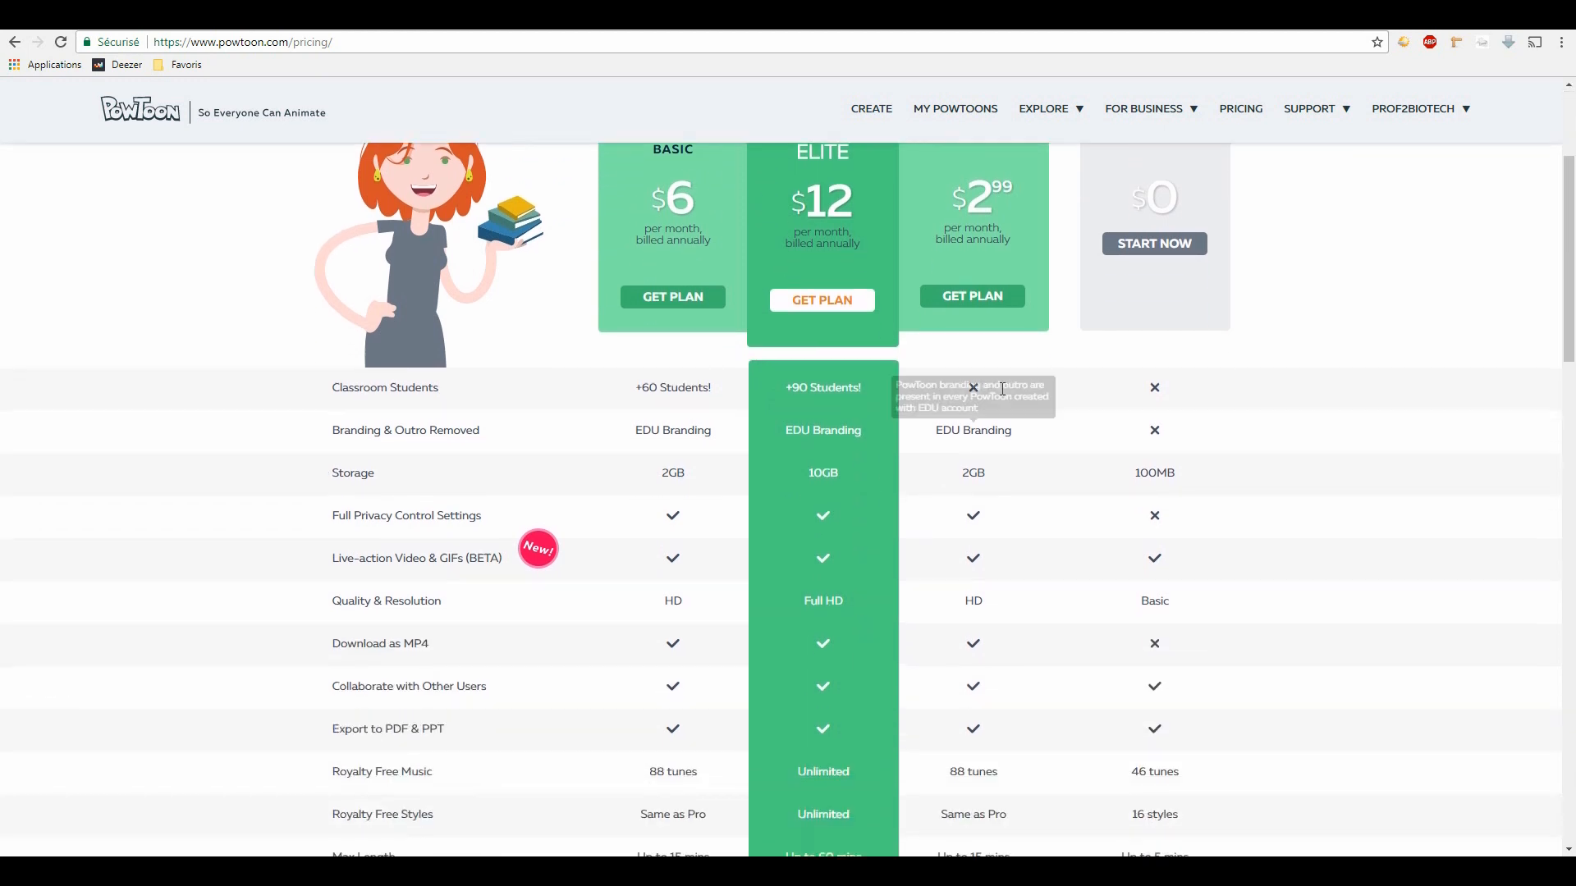
scroll(1038, 410, up, 2)
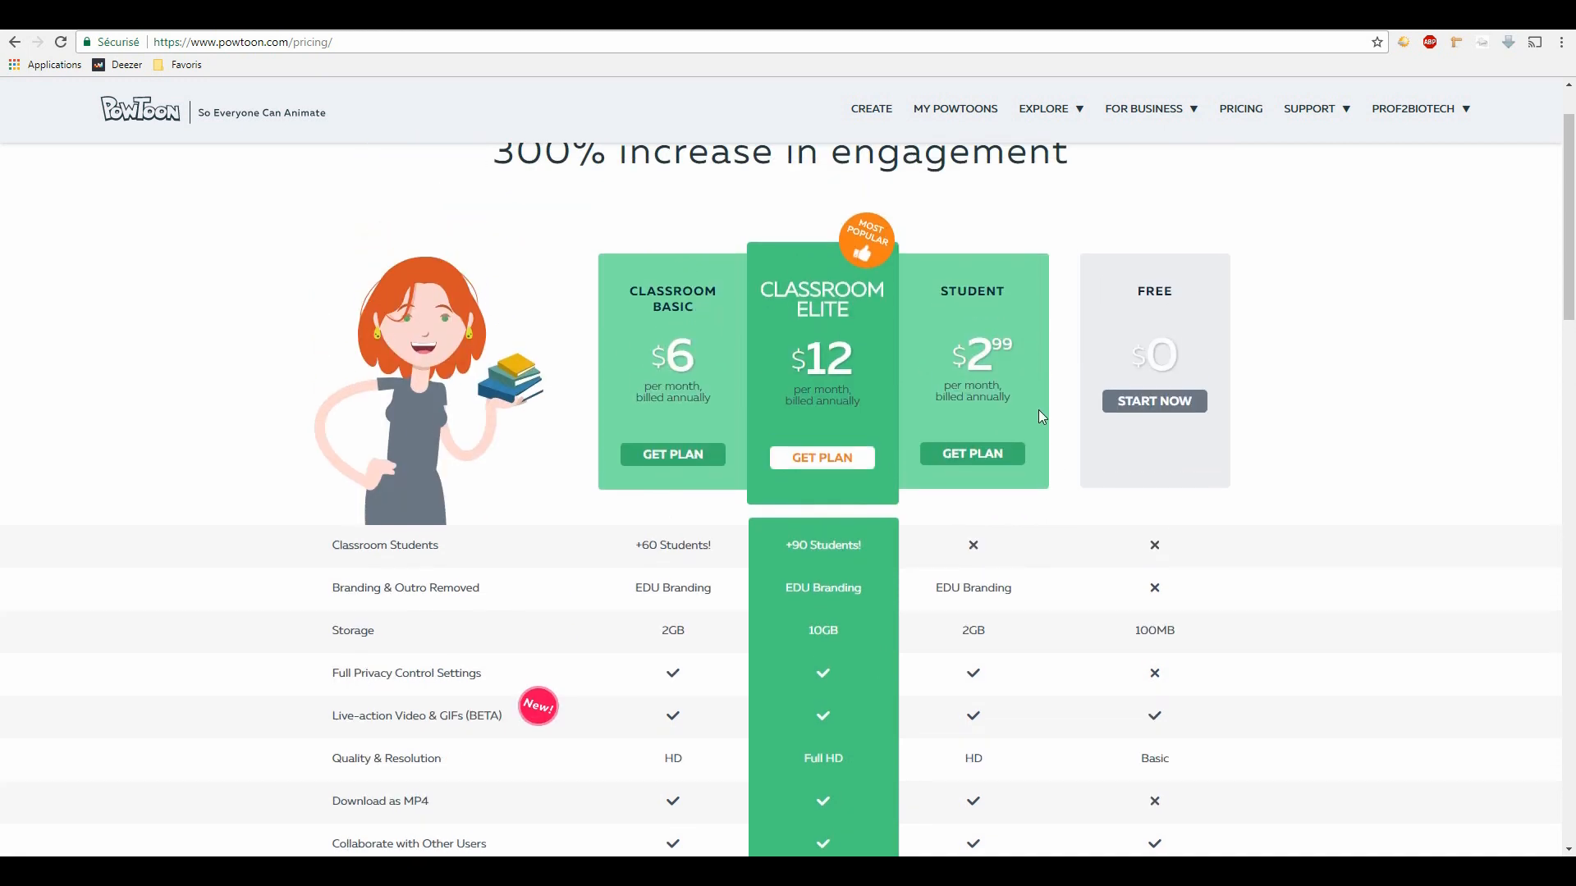
scroll(995, 499, down, 4)
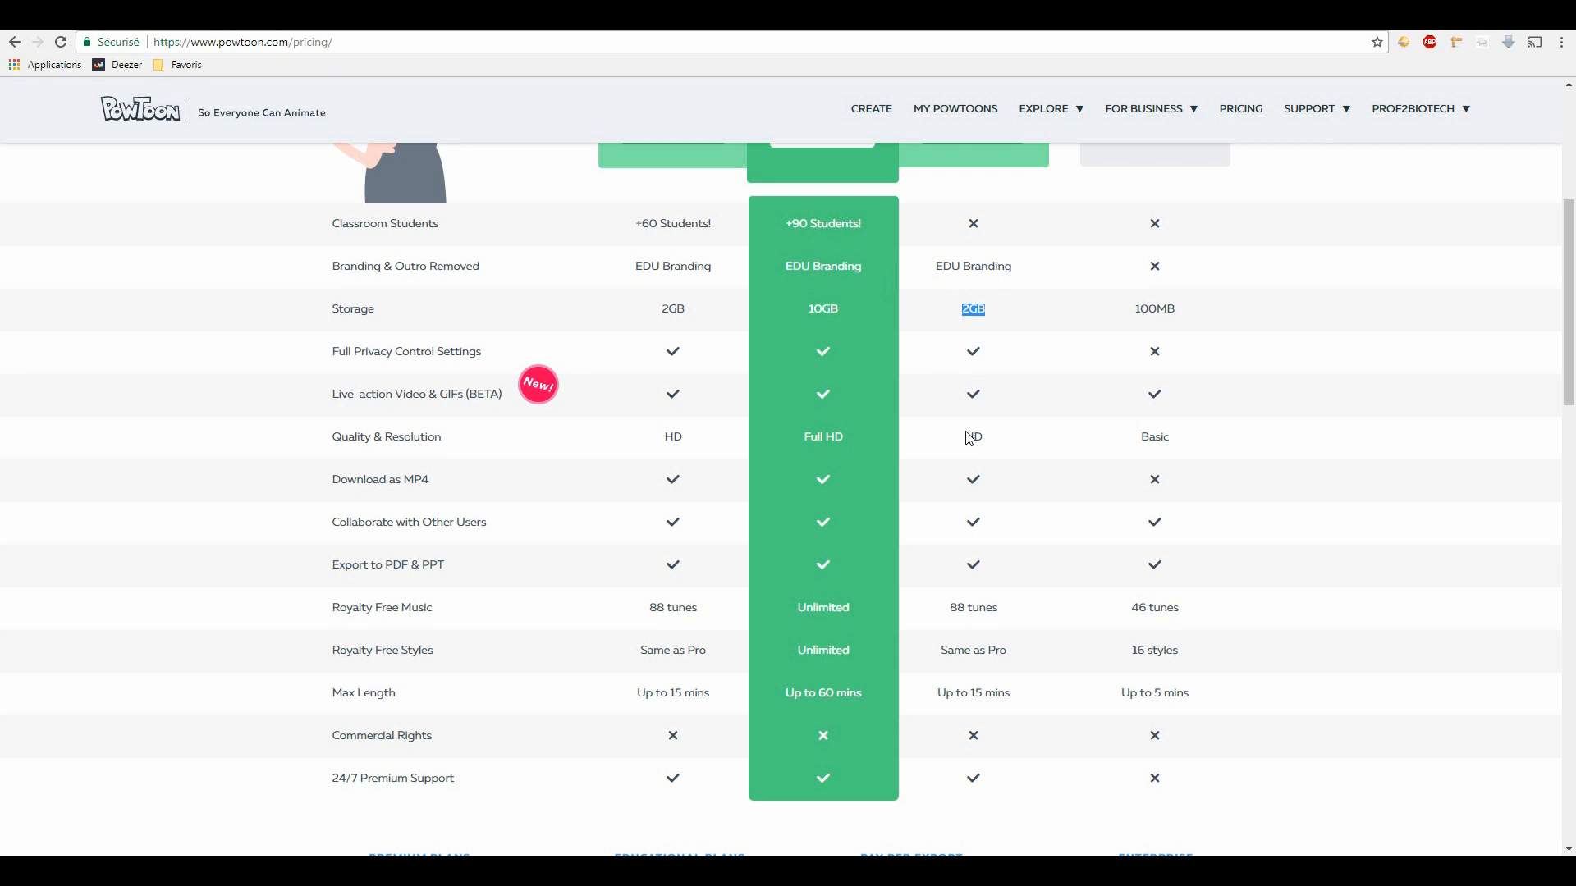
scroll(969, 437, down, 1)
click(977, 359)
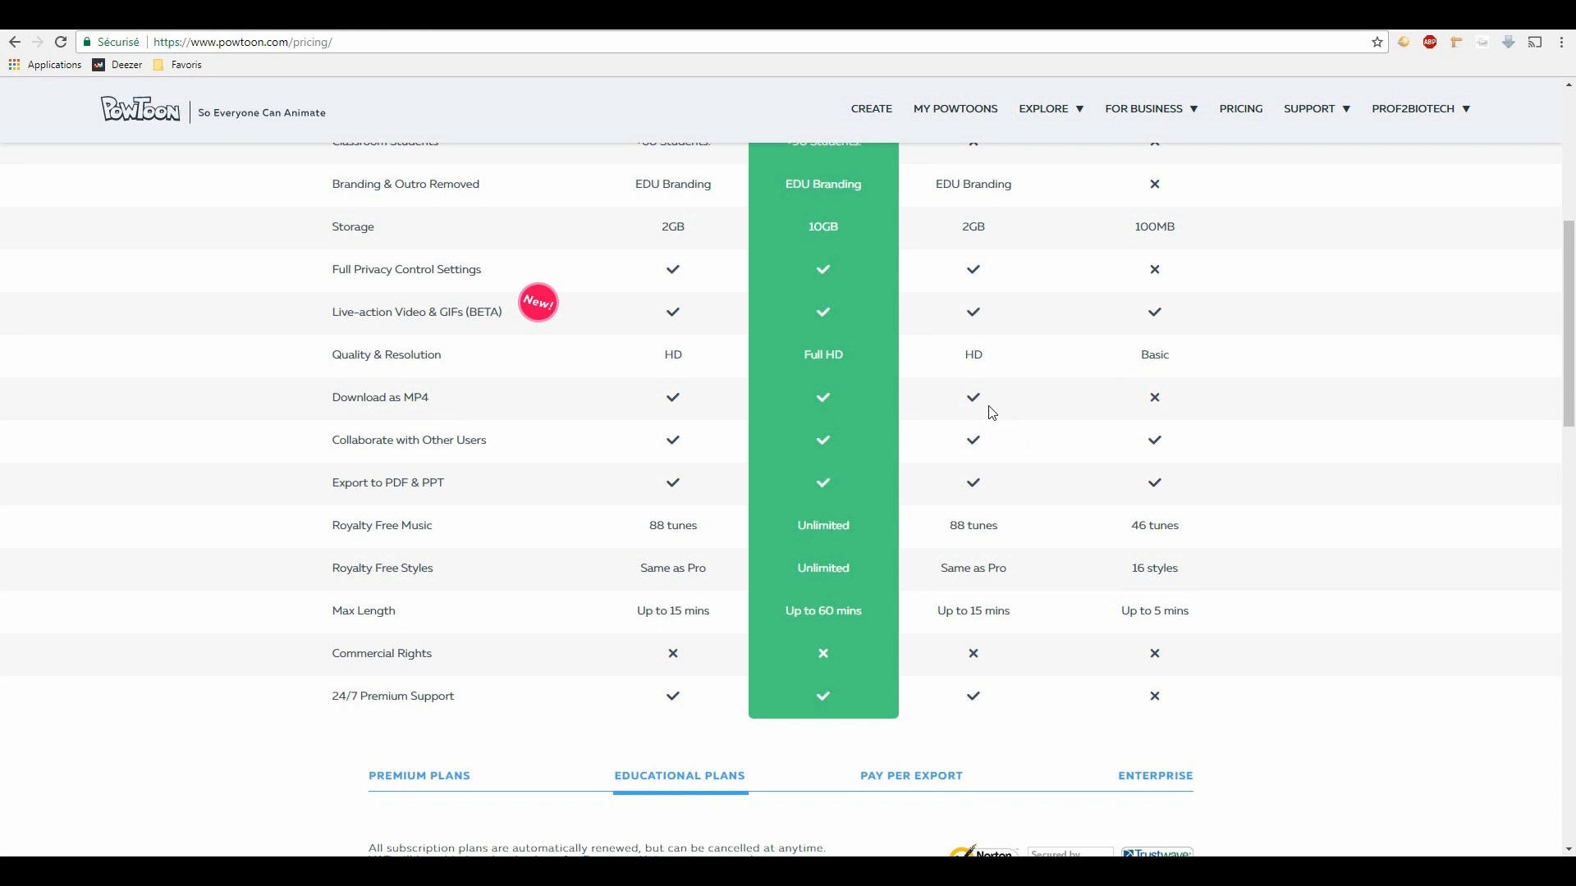
mouse_move(992, 531)
scroll(957, 703, up, 2)
scroll(957, 703, up, 4)
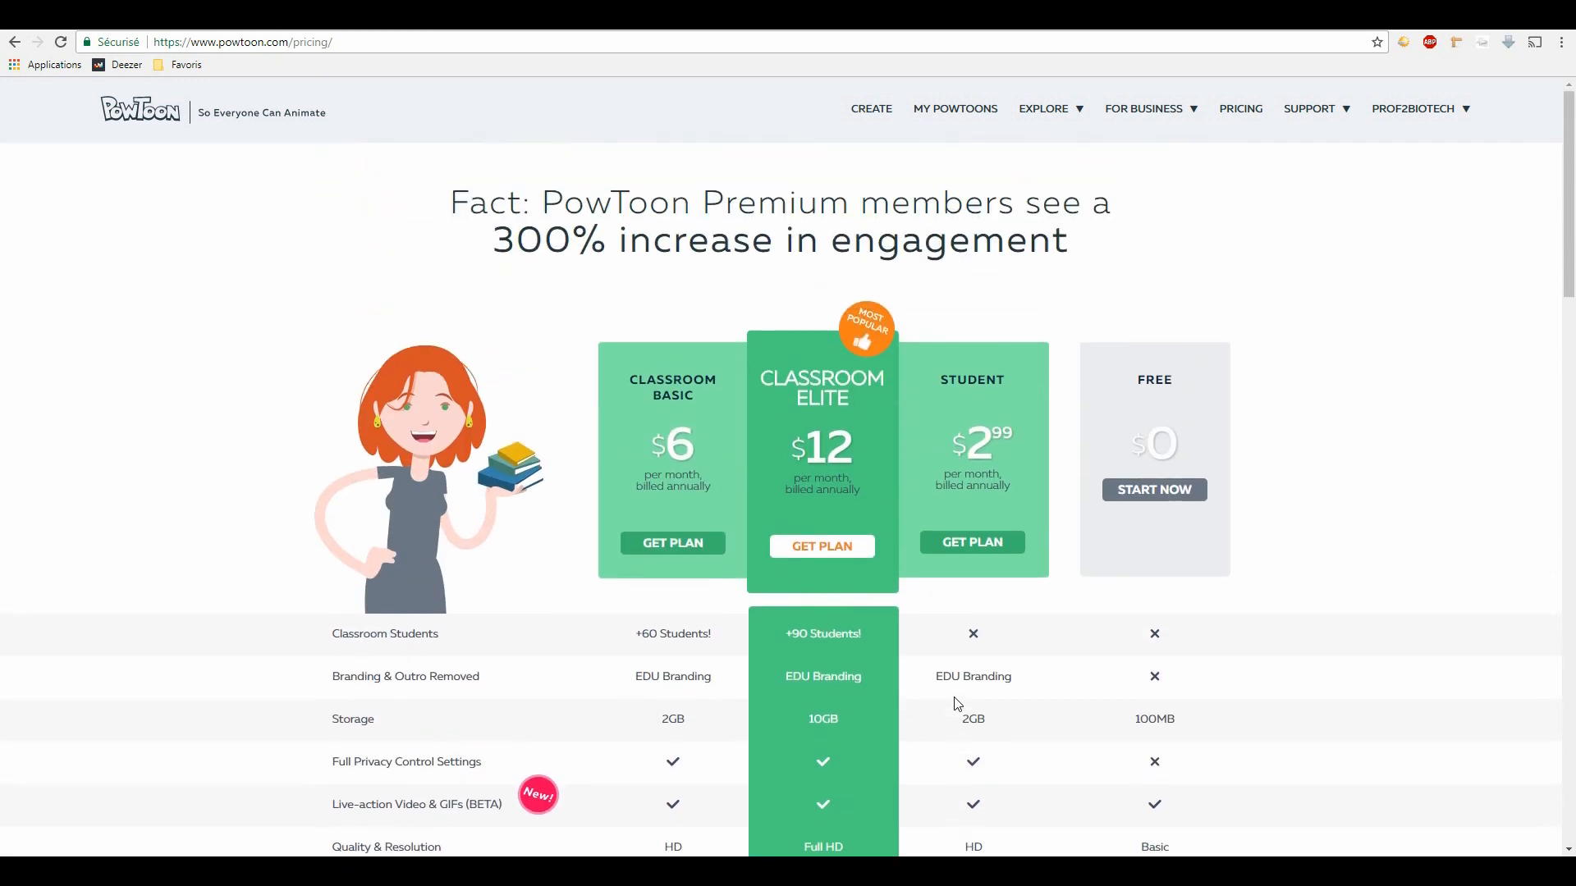
mouse_move(945, 682)
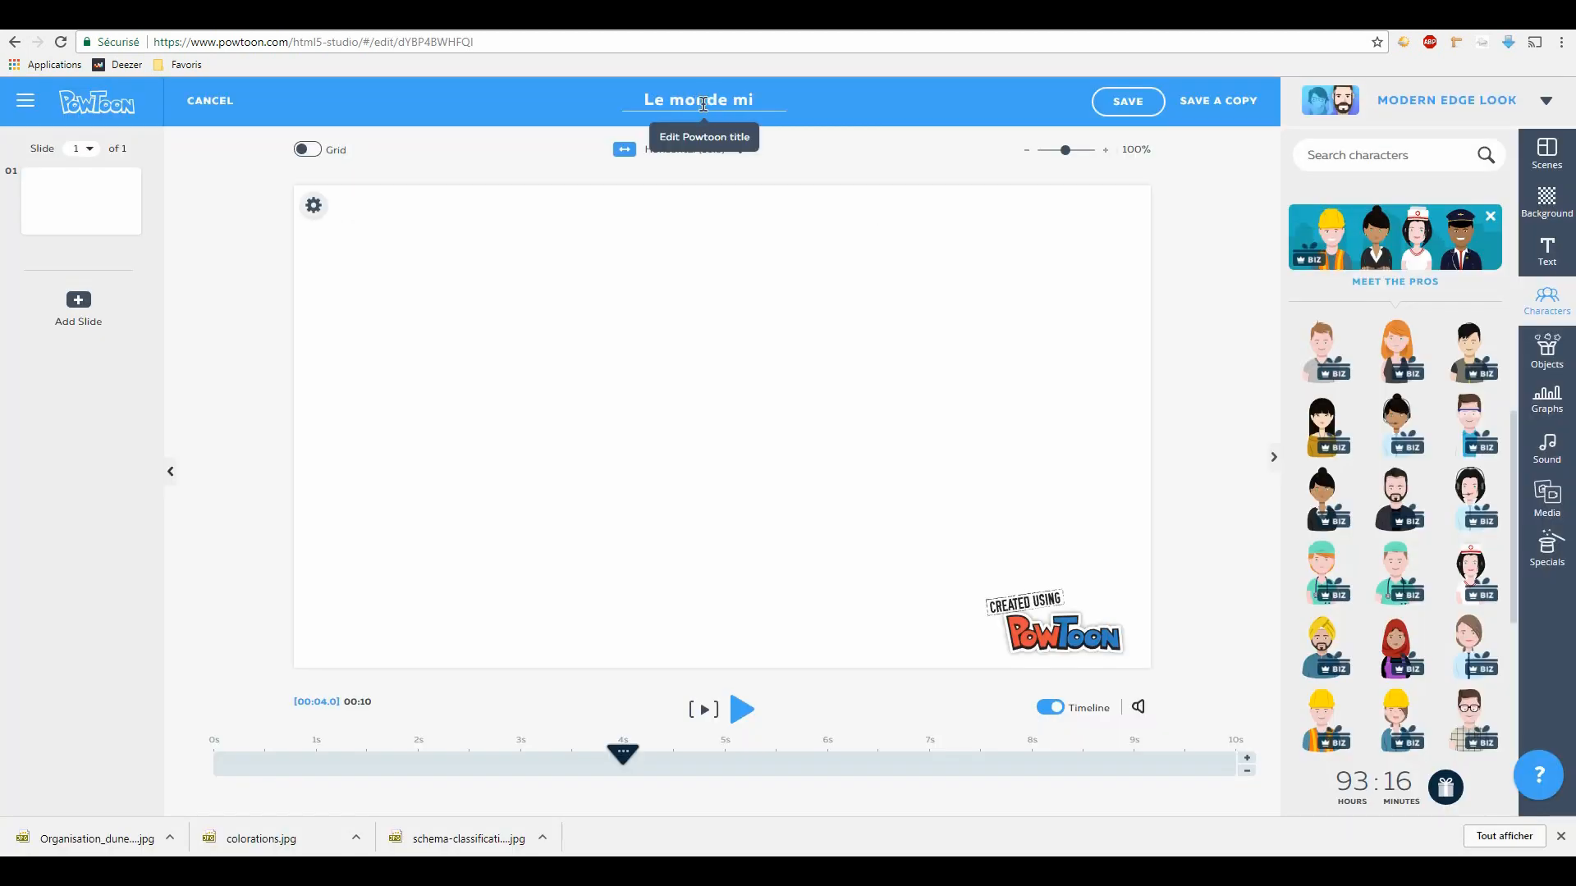
Step: Title the Powtoon "Le monde microbien"
text(crobien)
key(Return)
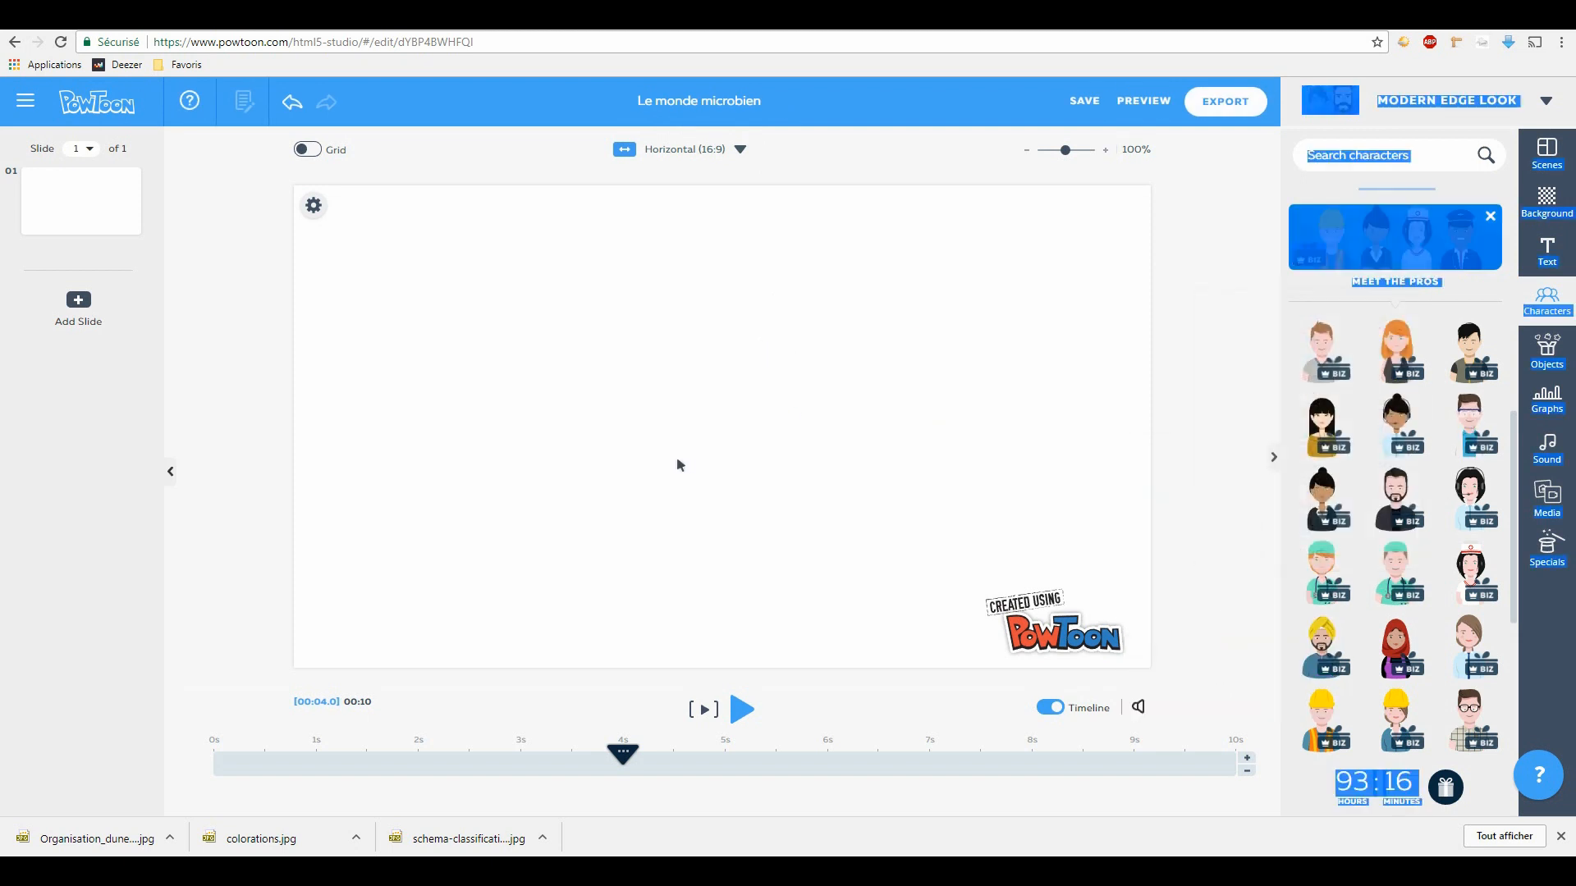
Step: Add the scientist character with safety goggles and lab coat to the slide and set his entrance to 1 s
click(1459, 441)
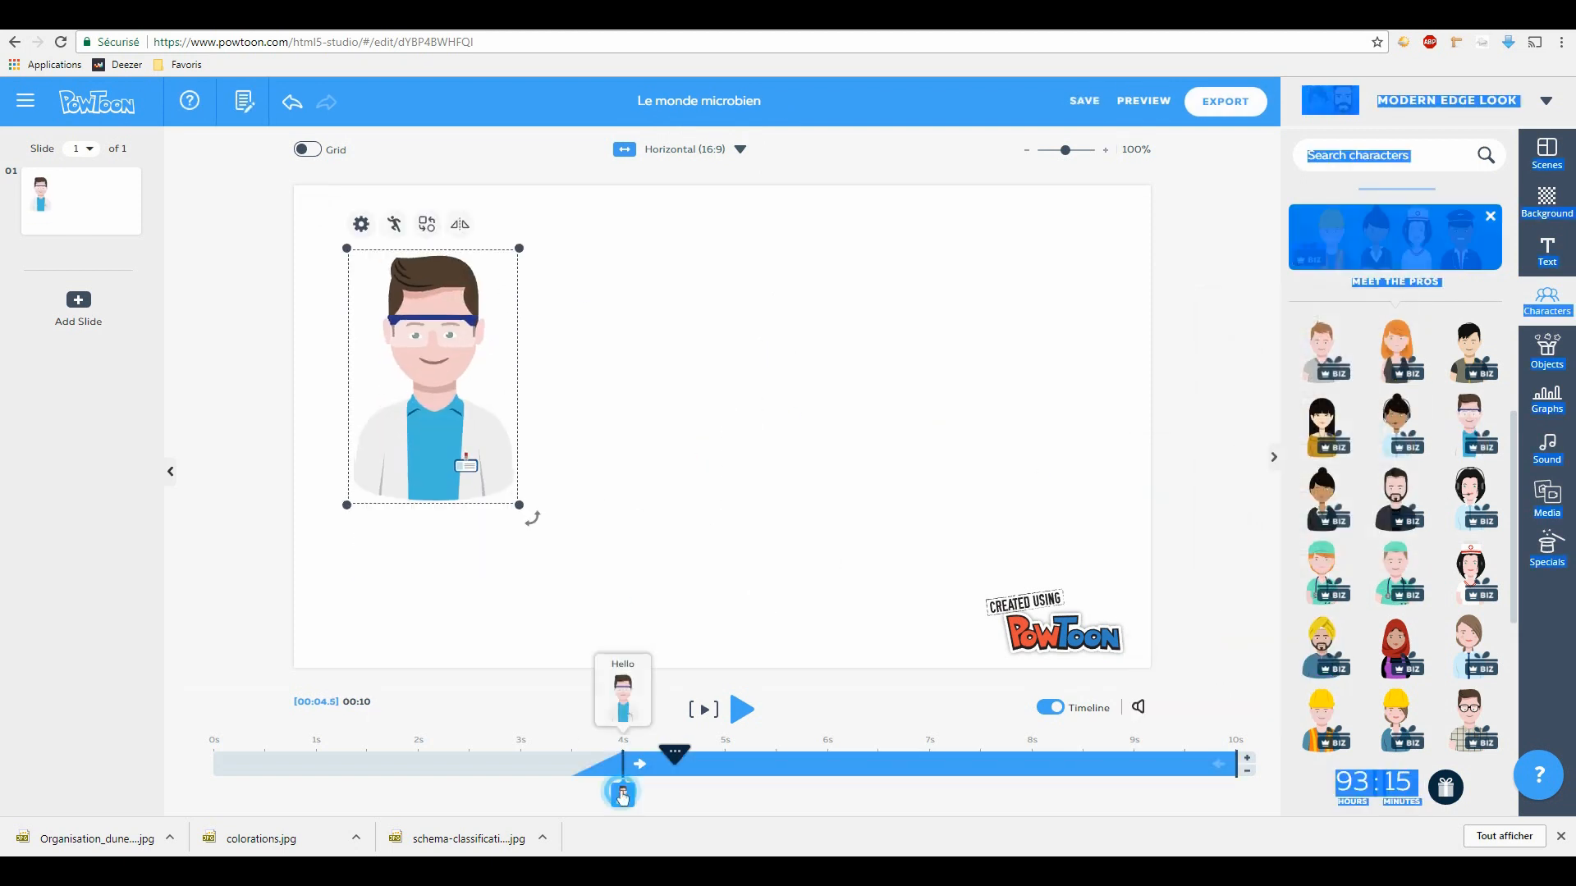
click(244, 756)
drag(246, 756, 624, 732)
click(1561, 837)
drag(622, 835, 317, 833)
Step: Move the playhead to 3.5 s and shift the scientist slightly lower on the slide
click(626, 796)
drag(626, 796, 572, 796)
drag(426, 479, 408, 527)
click(673, 477)
click(1491, 216)
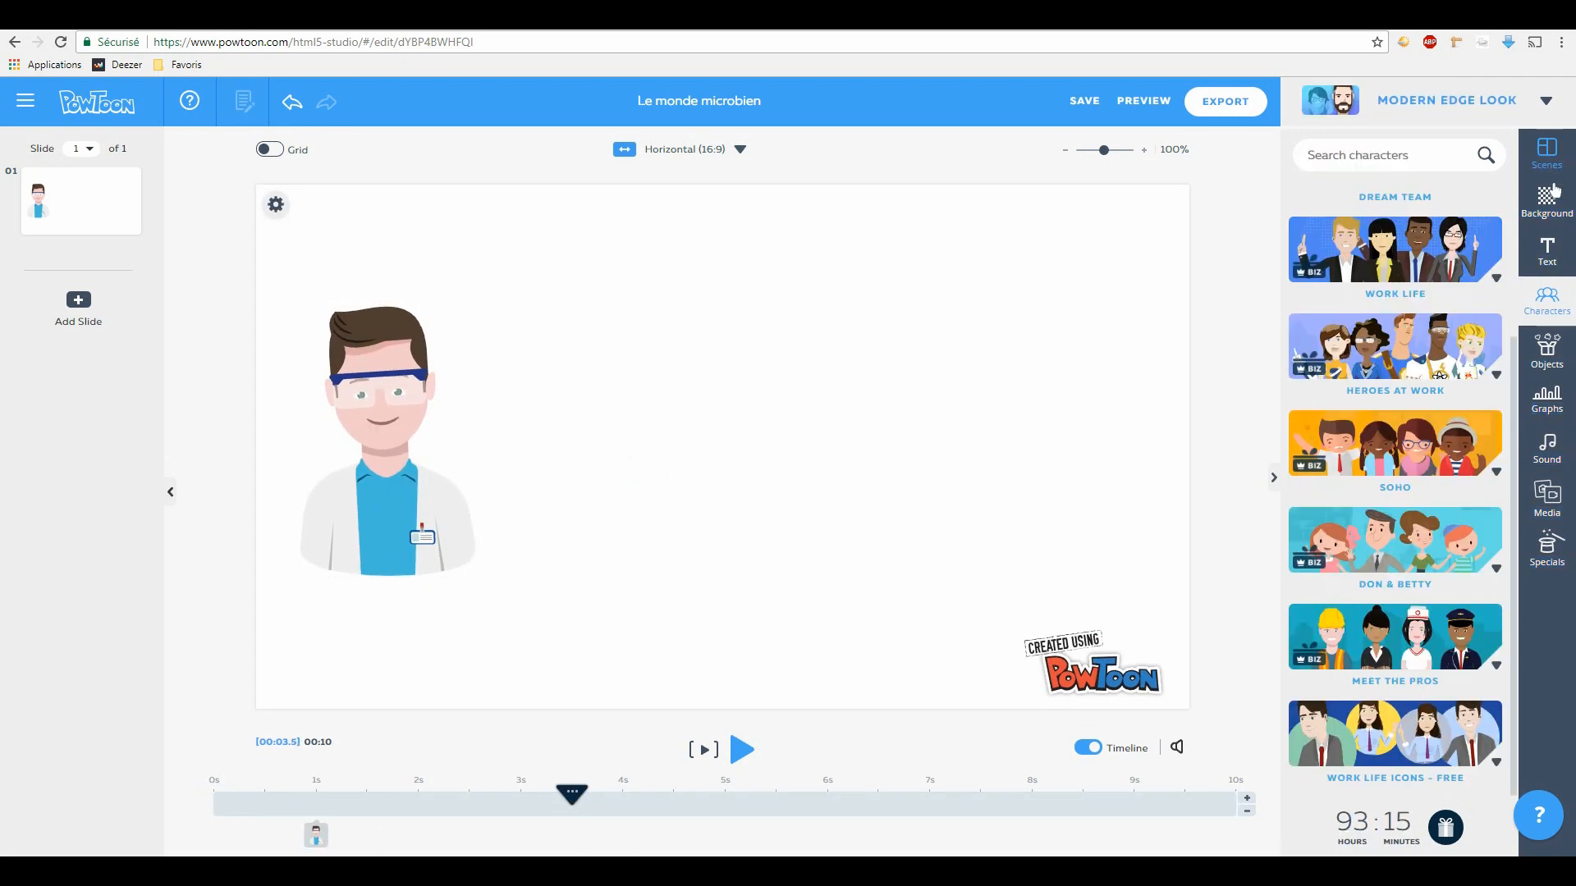
Step: Add the hand-drawn rectangular speech bubble, flip its tail toward the scientist and place it beside his head
click(1546, 250)
scroll(1360, 450, down, 5)
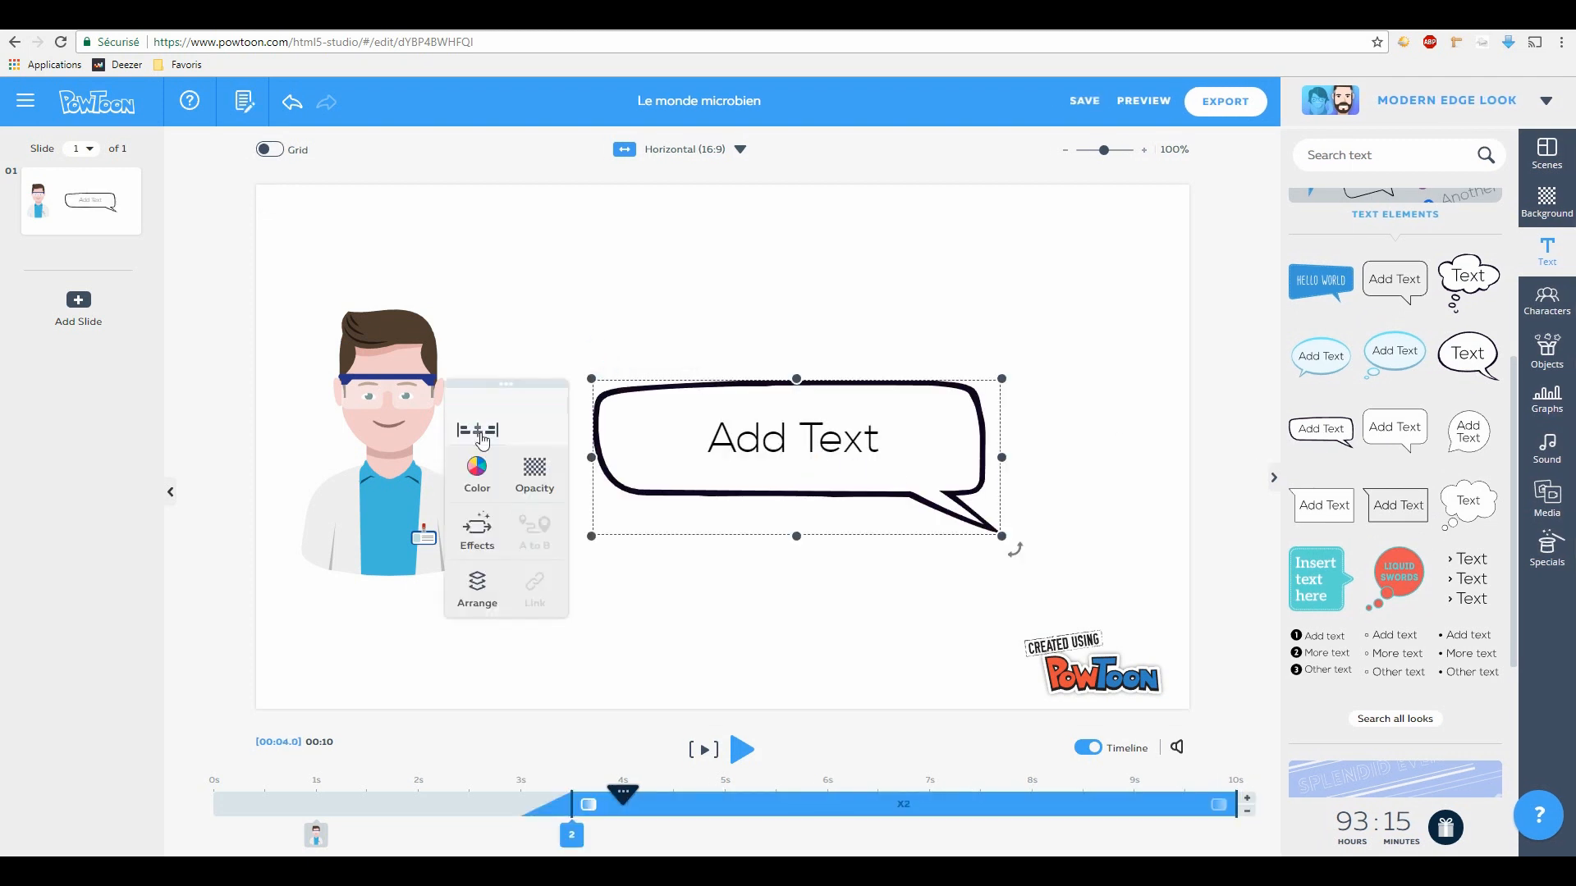
drag(648, 418, 506, 281)
Step: Write "Bonjour, aujourd'hui nous allons présenter le monde microbien" as the bubble's text and reduce its font size to fit inside
double_click(579, 283)
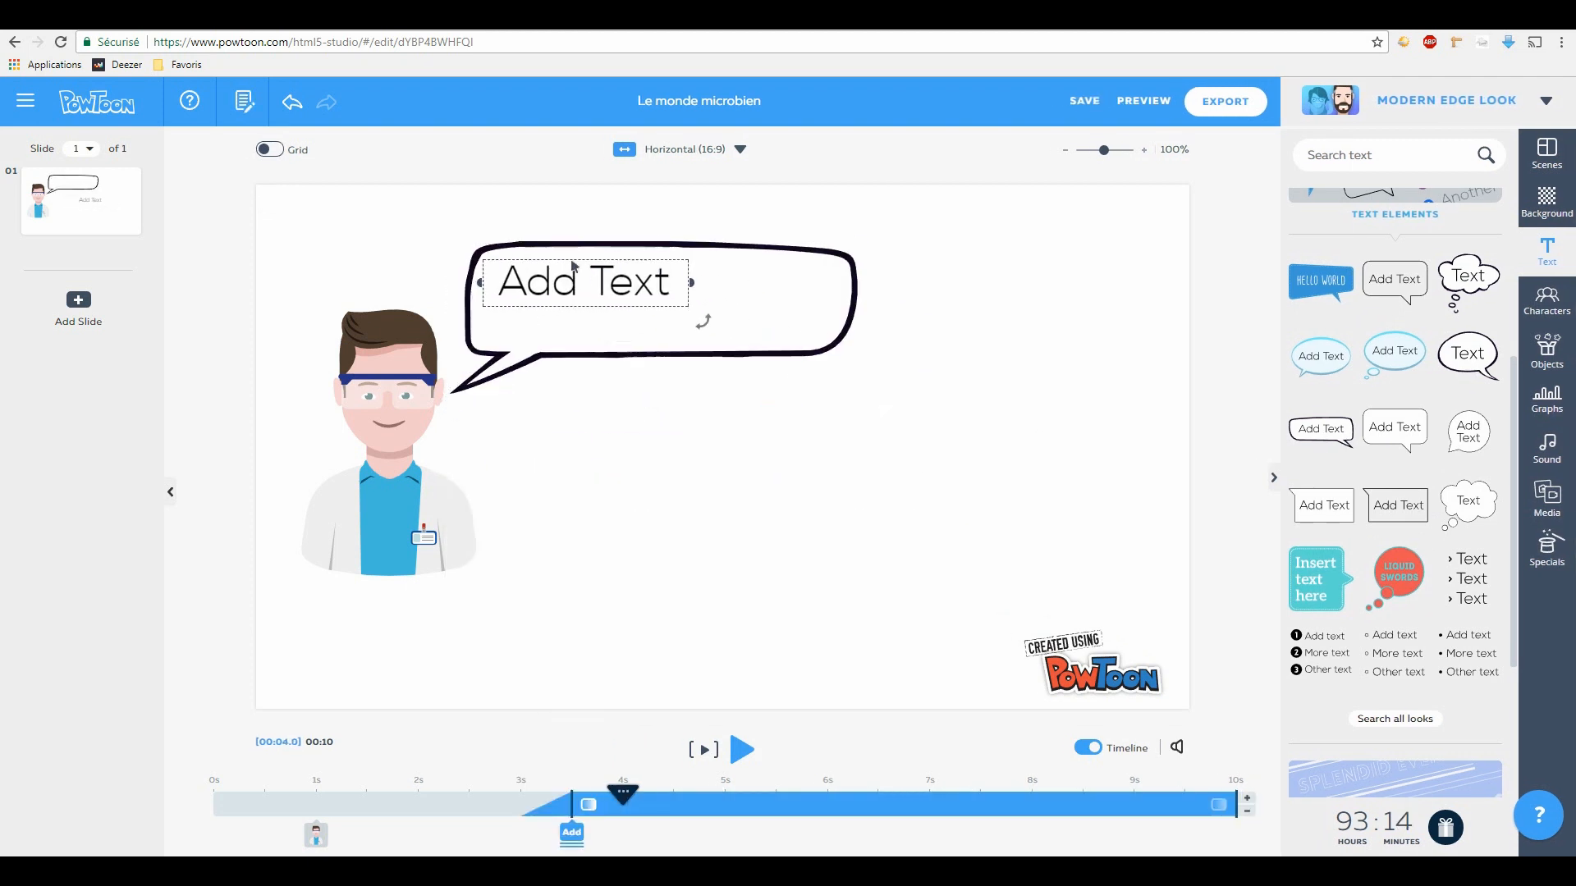
text(Bonjour, aujourd'hui nous allons présenter le monde microbien)
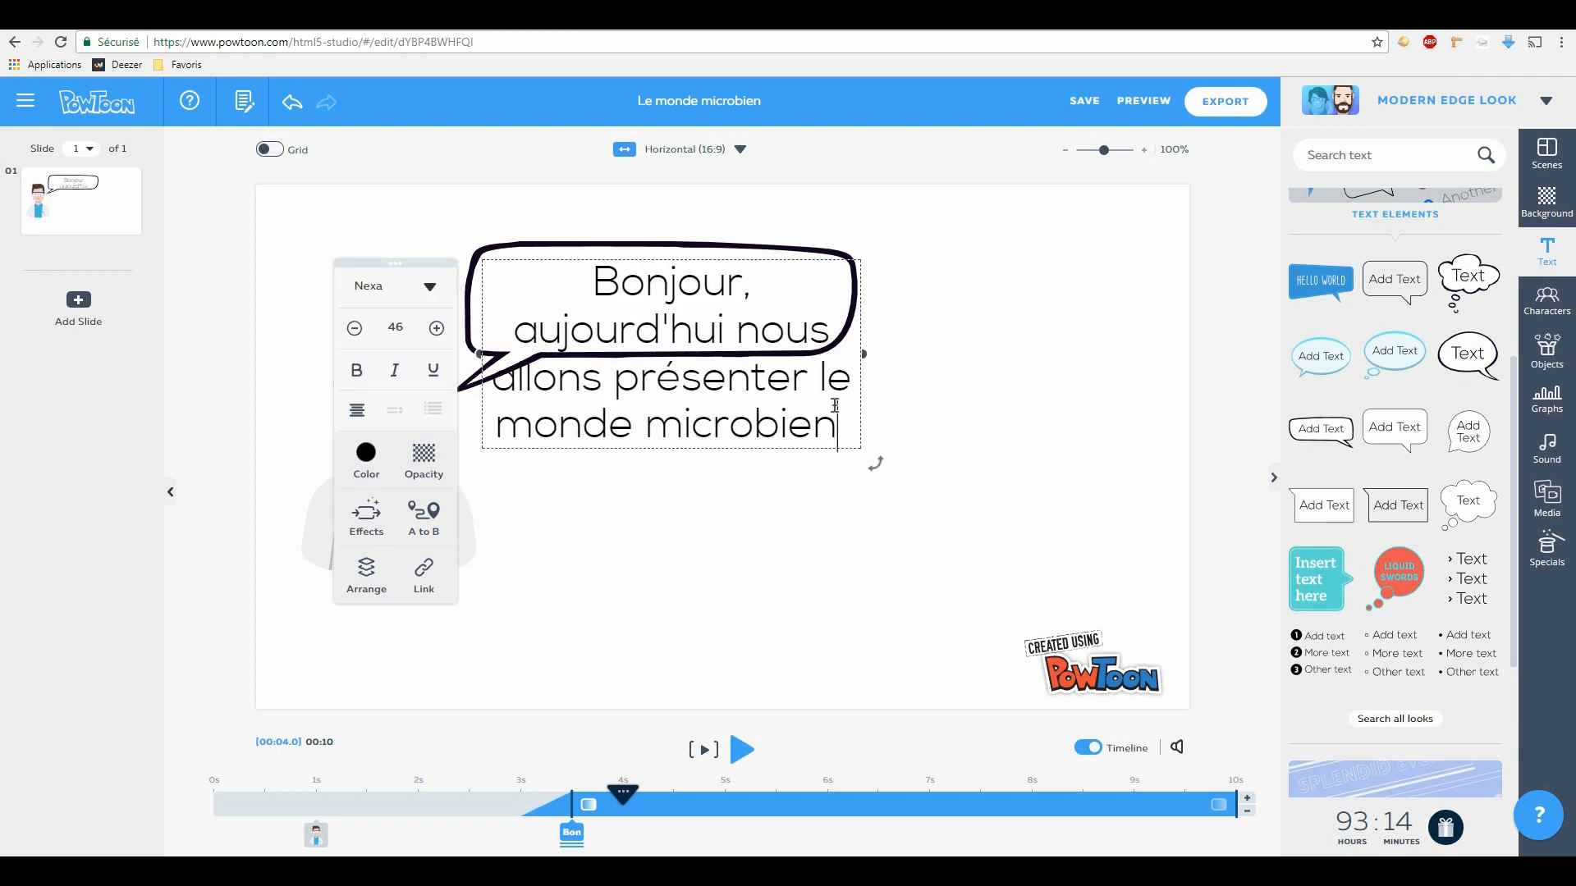
key(ctrl+a)
click(355, 328)
click(686, 451)
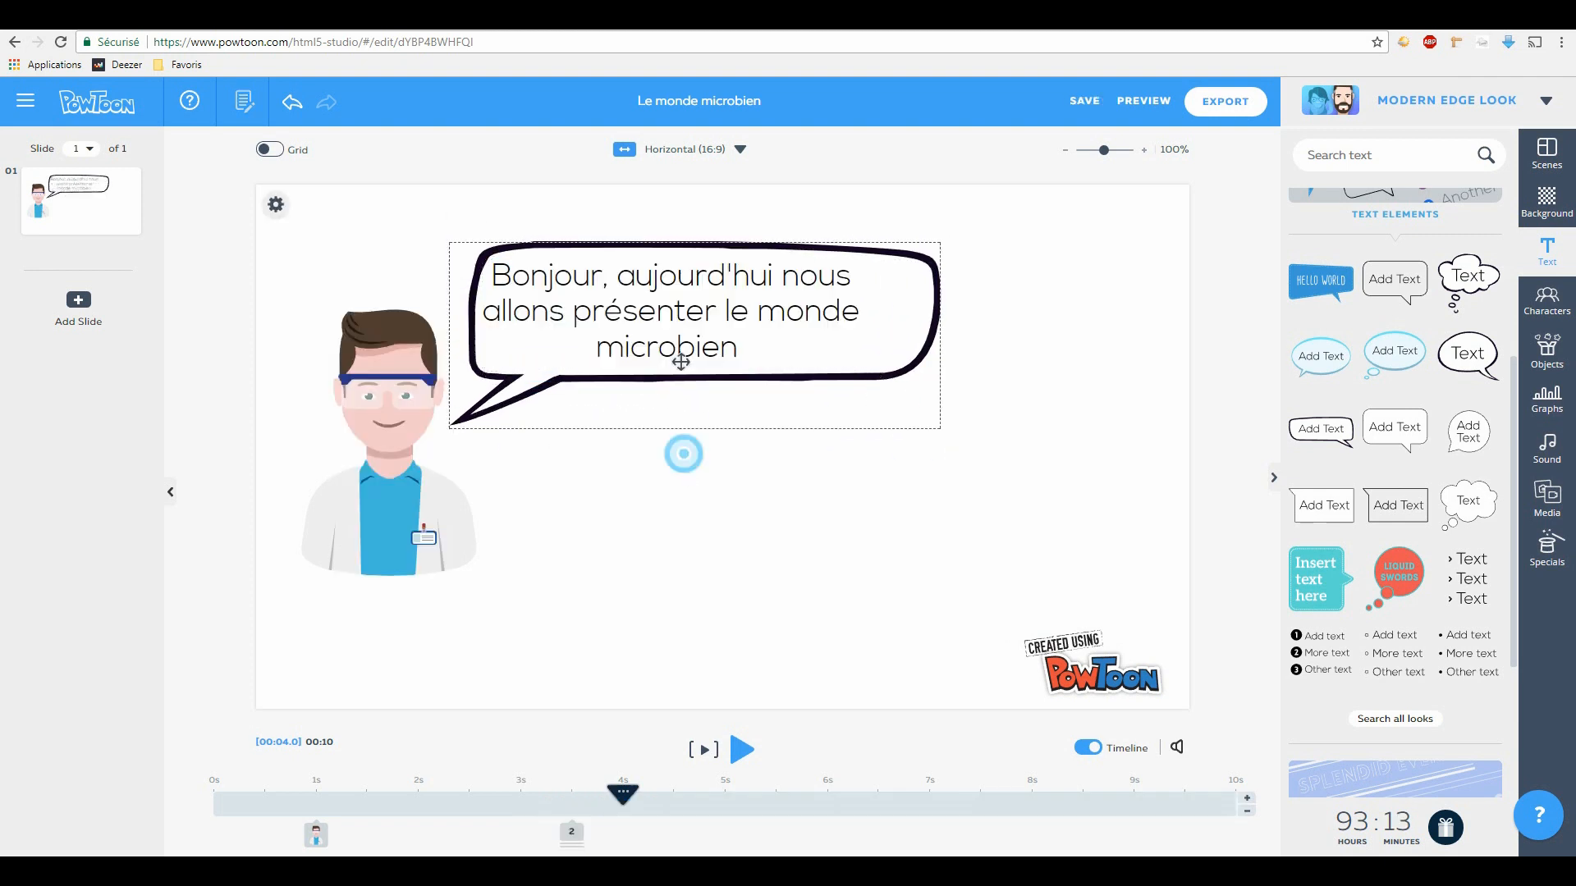
Step: Set the speech bubble and its text to enter at 2 s and play the slide
click(571, 834)
click(525, 743)
drag(568, 834, 420, 837)
click(702, 751)
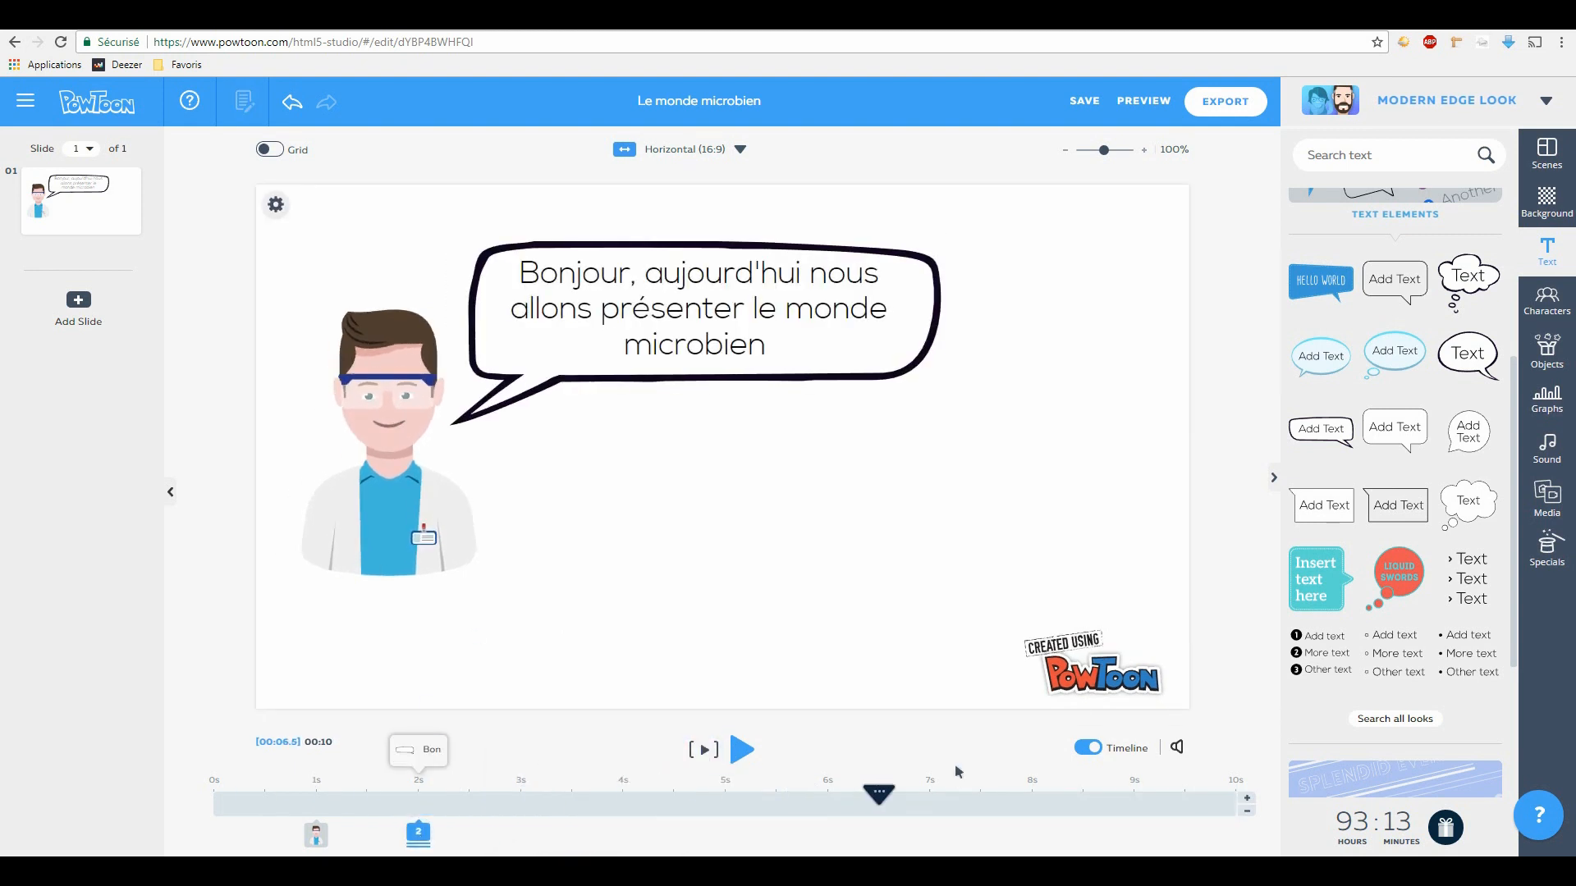
Step: Change the look to Cartoon and browse its Situations scenes
click(1457, 109)
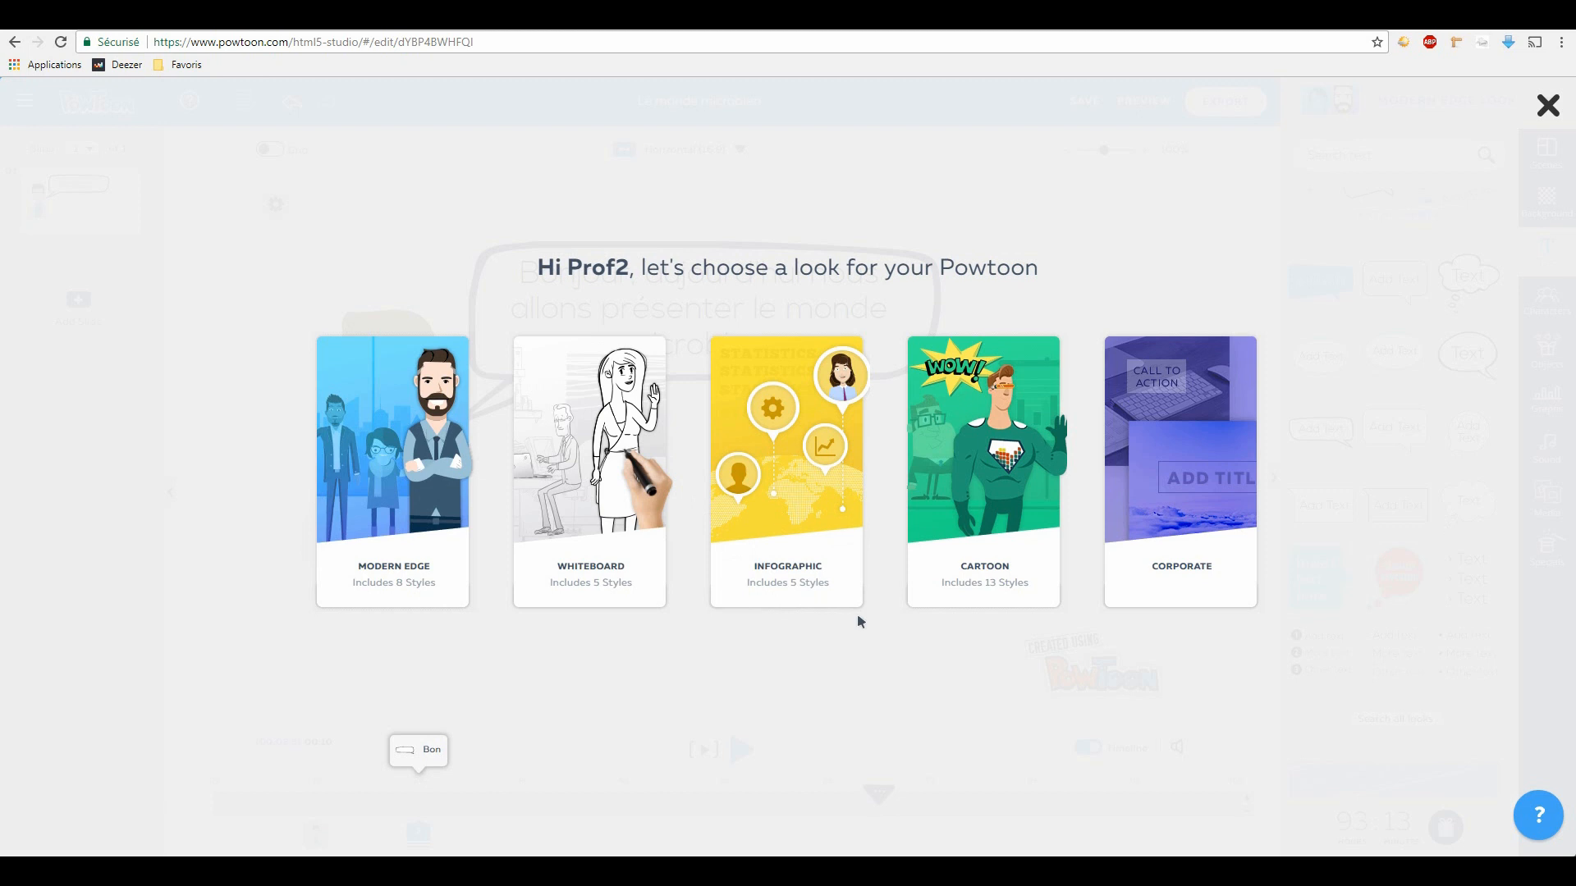
click(982, 525)
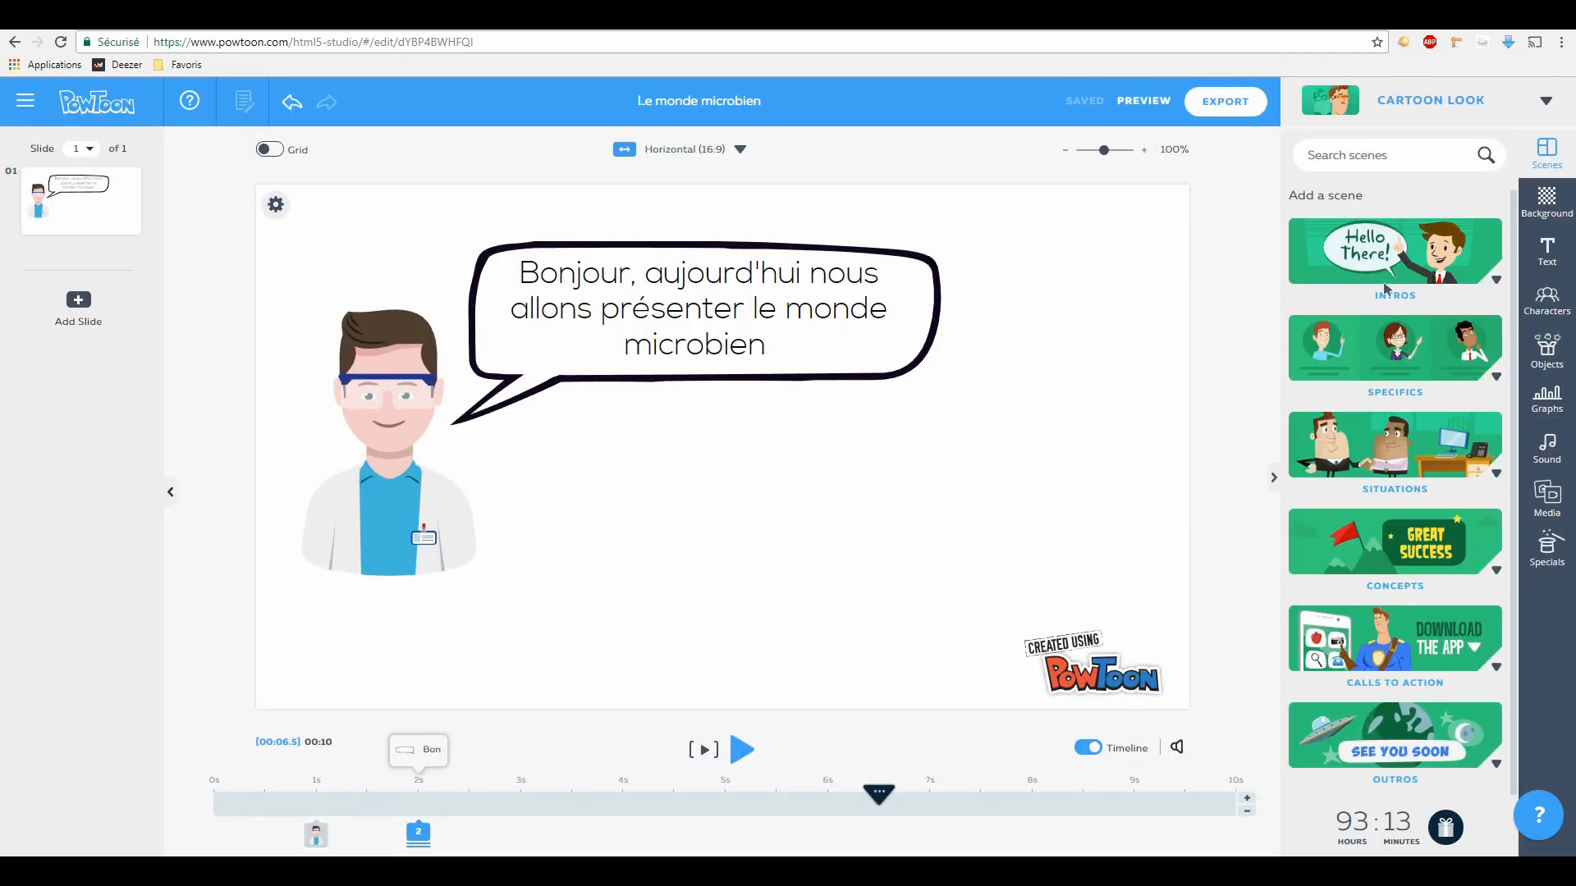
click(1403, 443)
scroll(1355, 498, down, 1)
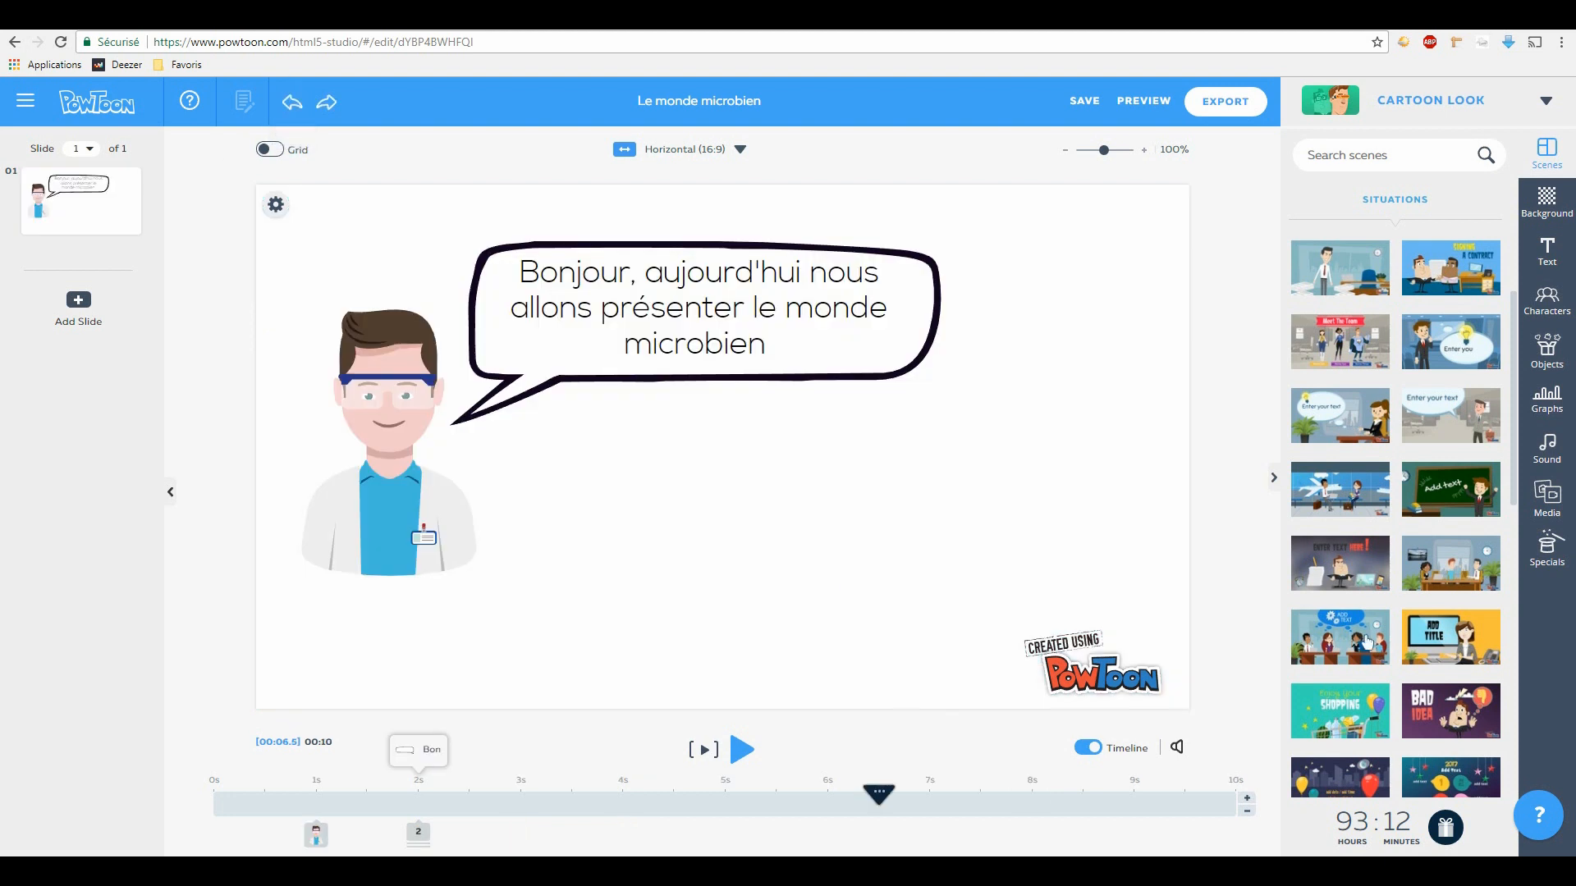
scroll(1379, 562, down, 4)
Step: Add the brown-rimmed magnifying glass from the Office objects to the slide
click(1547, 349)
click(1450, 238)
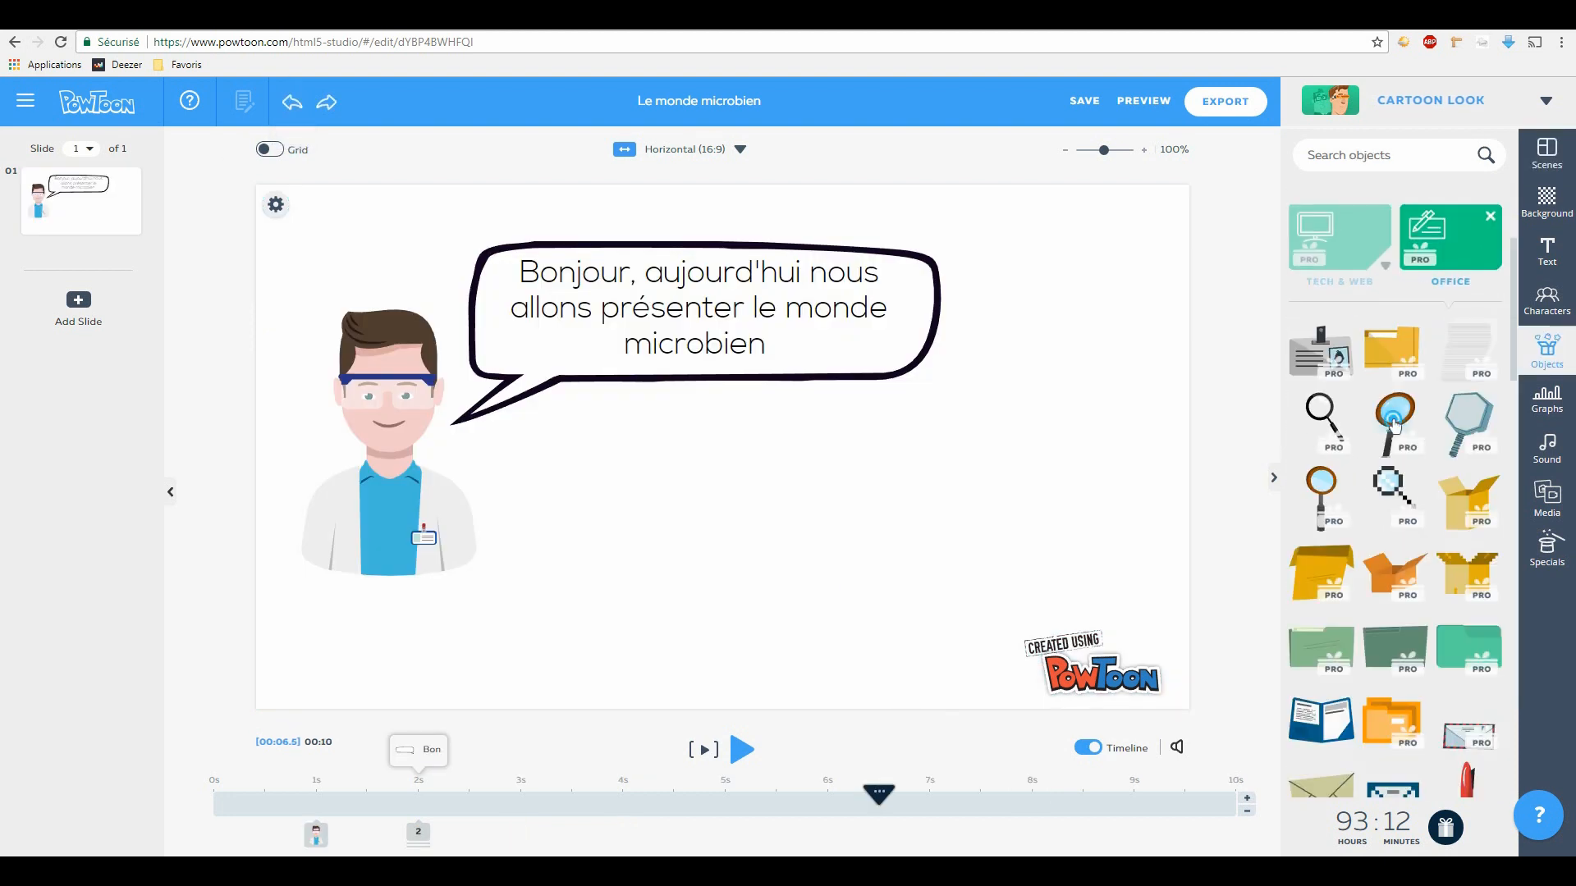
click(1394, 423)
Step: Add the orange maple leaf from the Nature objects and place it just below the magnifying glass
scroll(1395, 534, down, 5)
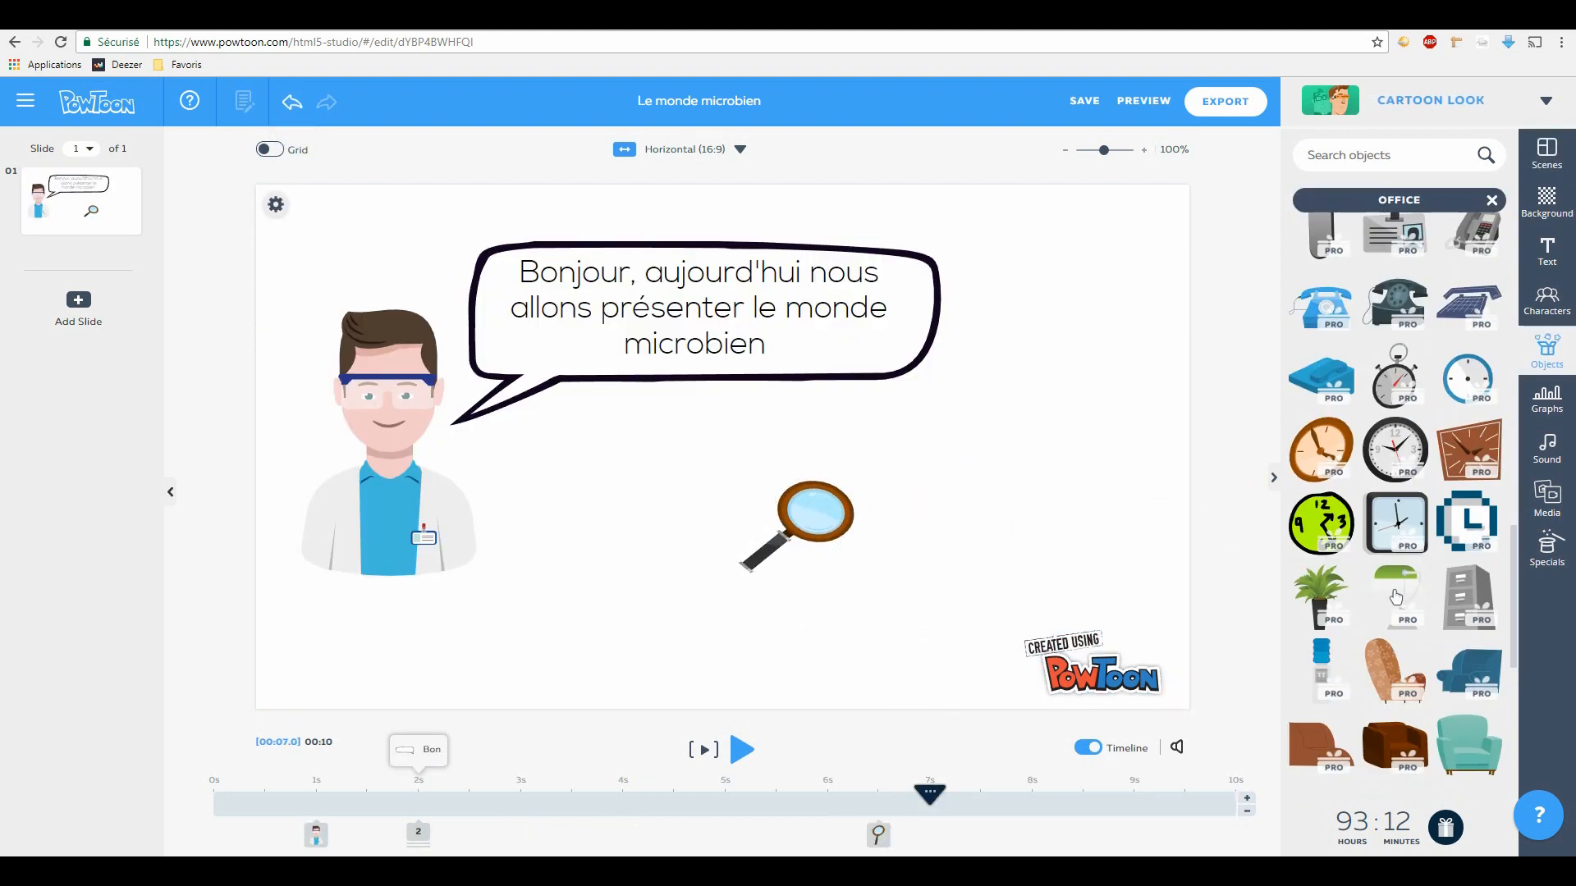
scroll(1396, 597, down, 5)
click(1381, 535)
scroll(1382, 535, down, 10)
click(1384, 530)
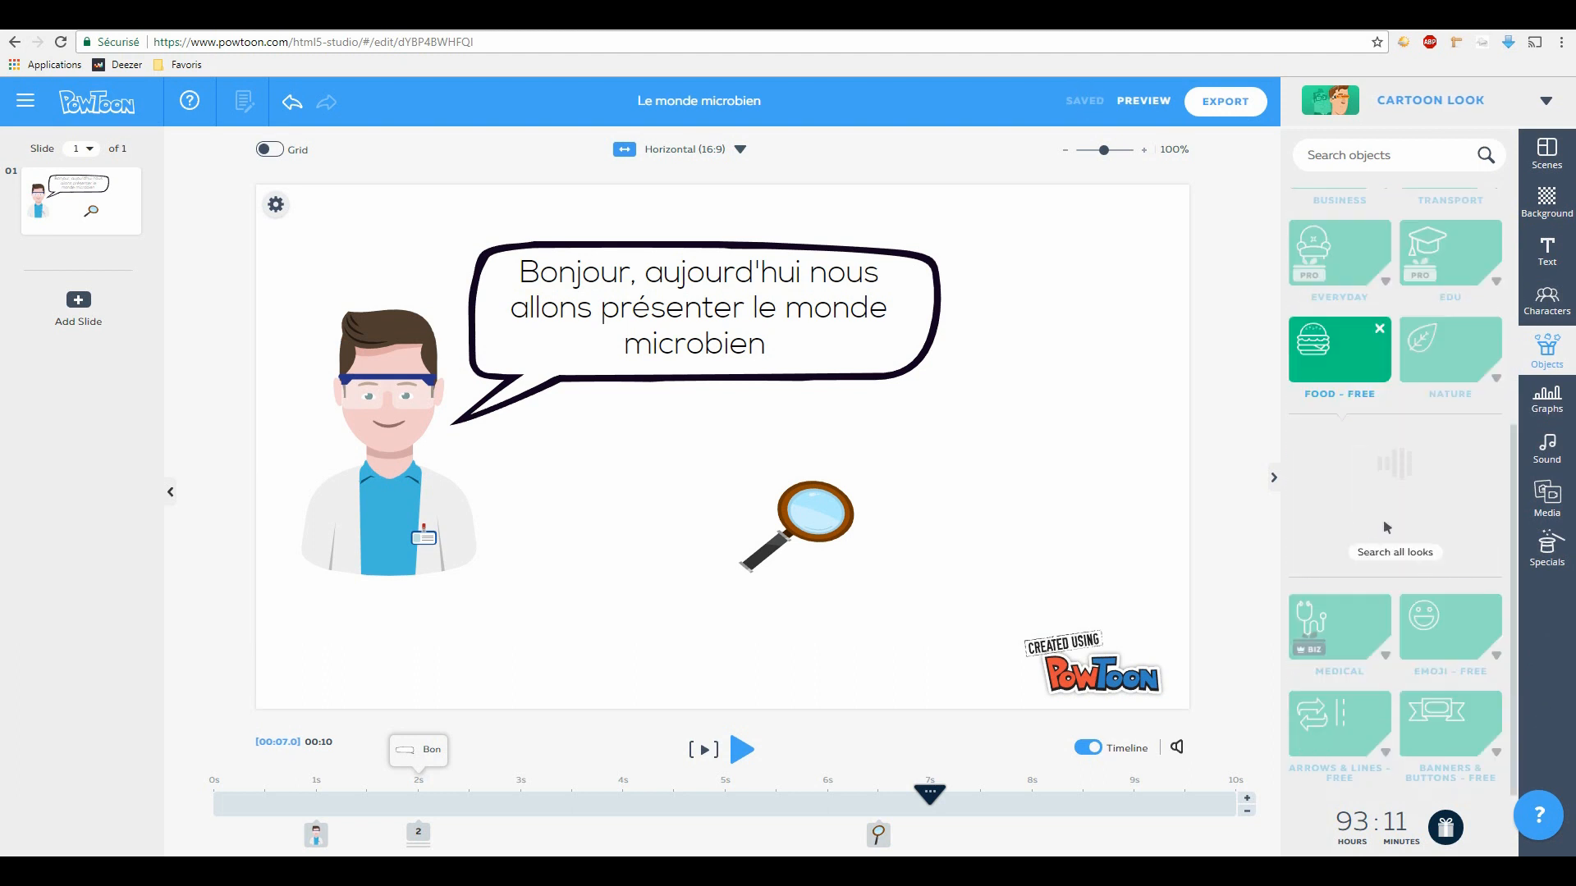
scroll(1387, 525, down, 10)
scroll(1390, 520, up, 10)
scroll(1390, 520, down, 10)
click(1346, 558)
scroll(1347, 567, down, 10)
scroll(1323, 614, up, 5)
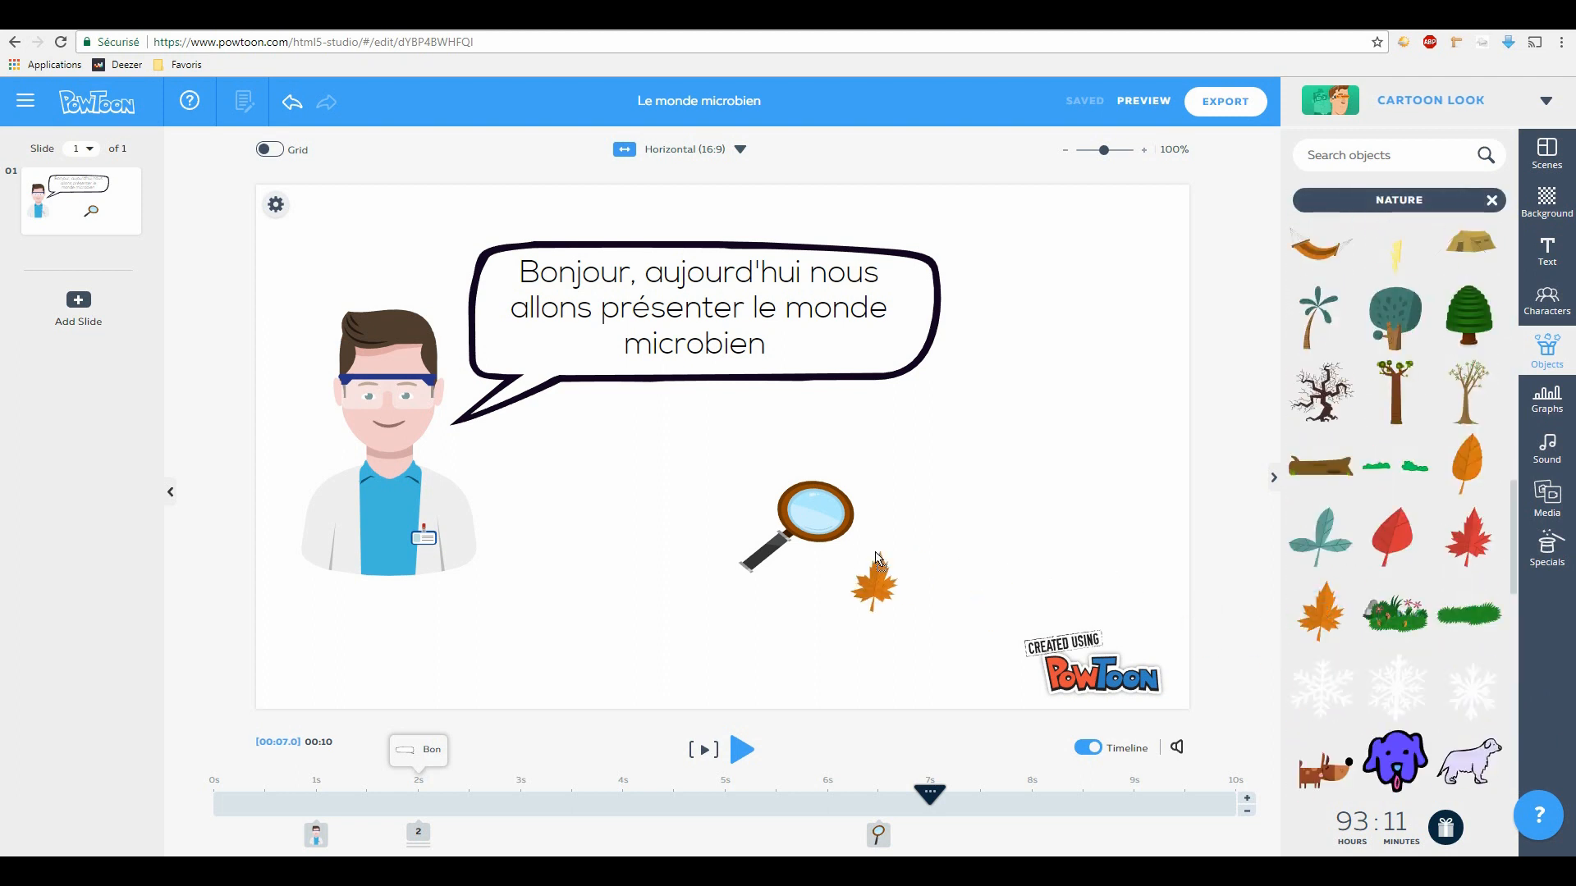
drag(877, 558, 877, 560)
Step: Move the magnifying glass so it overlaps the maple leaf and rotate it to a flatter angle
click(817, 558)
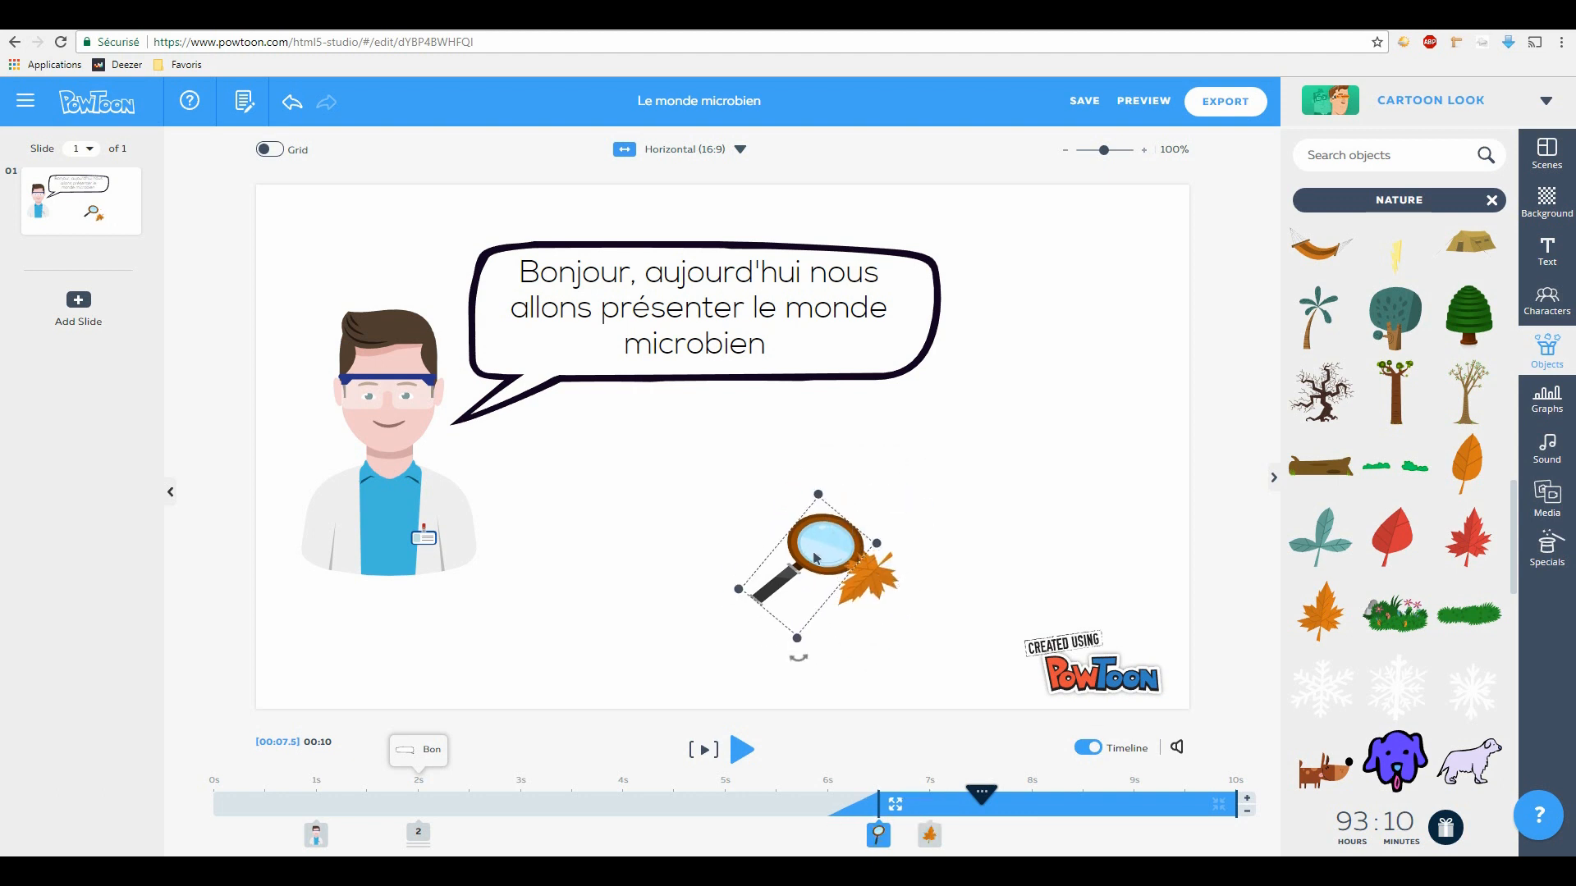
click(757, 473)
click(624, 736)
click(633, 653)
drag(802, 659, 777, 653)
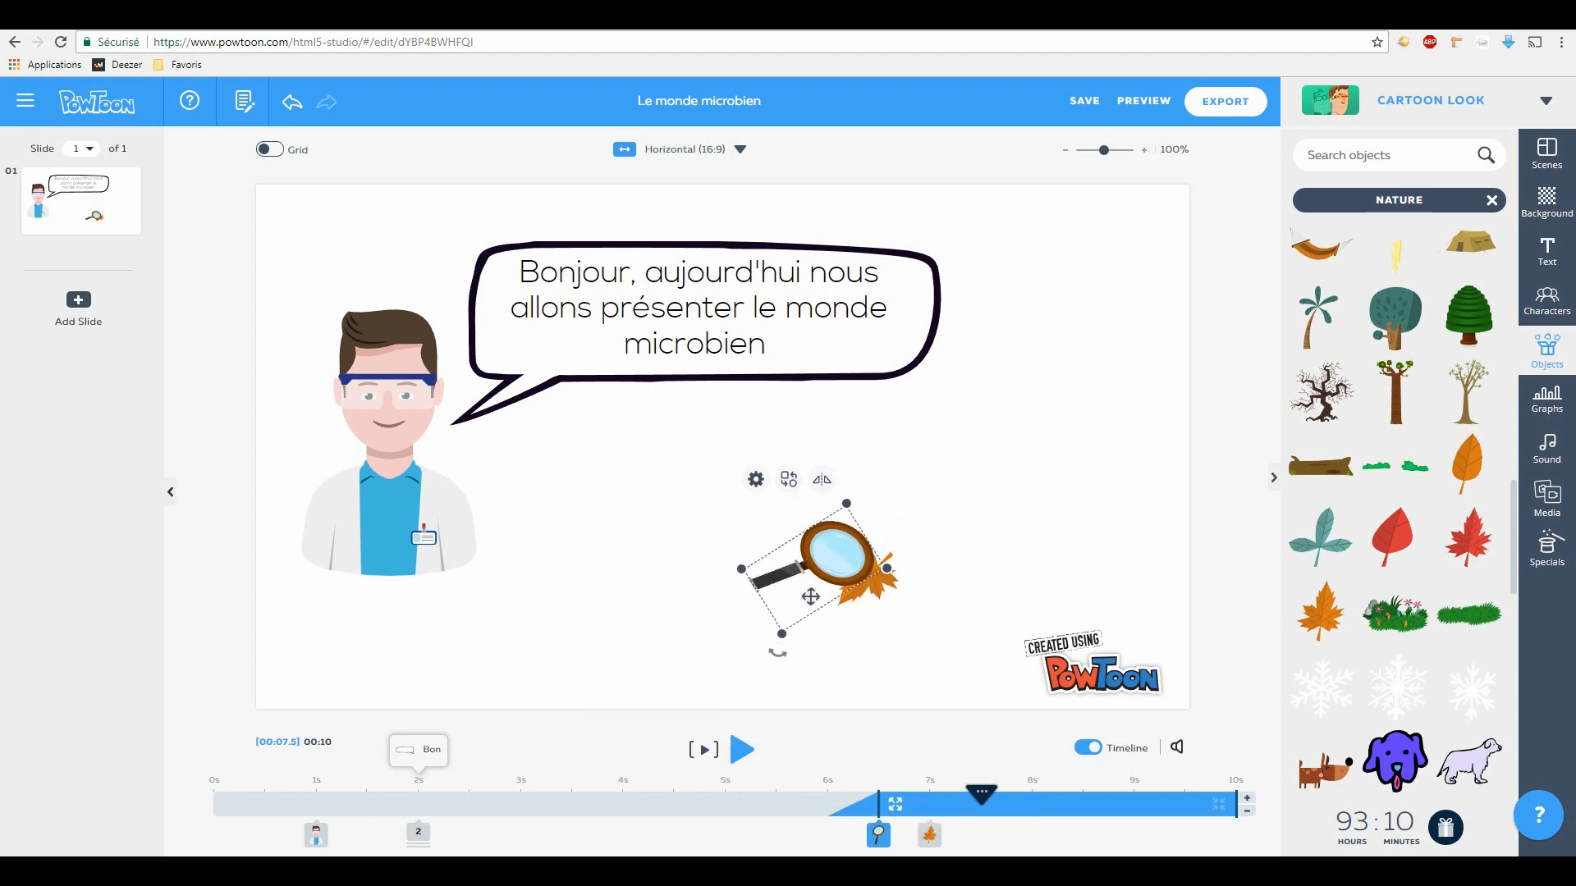
click(969, 548)
Step: Look over the animated charts and add the blue desktop monitor from the gadget frames to the slide
click(1547, 399)
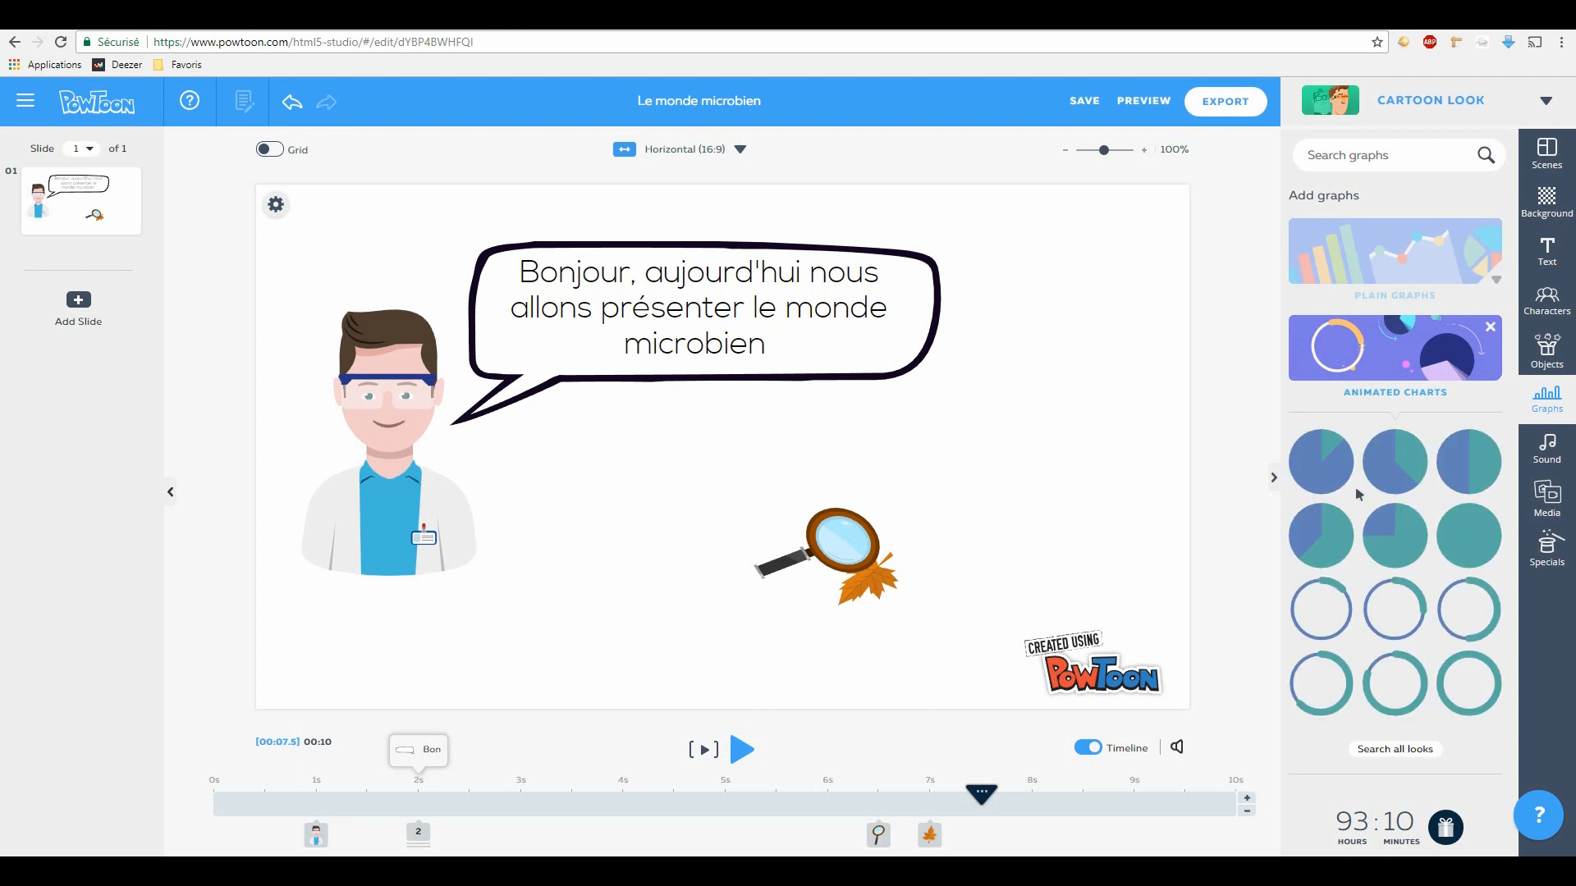
click(1556, 514)
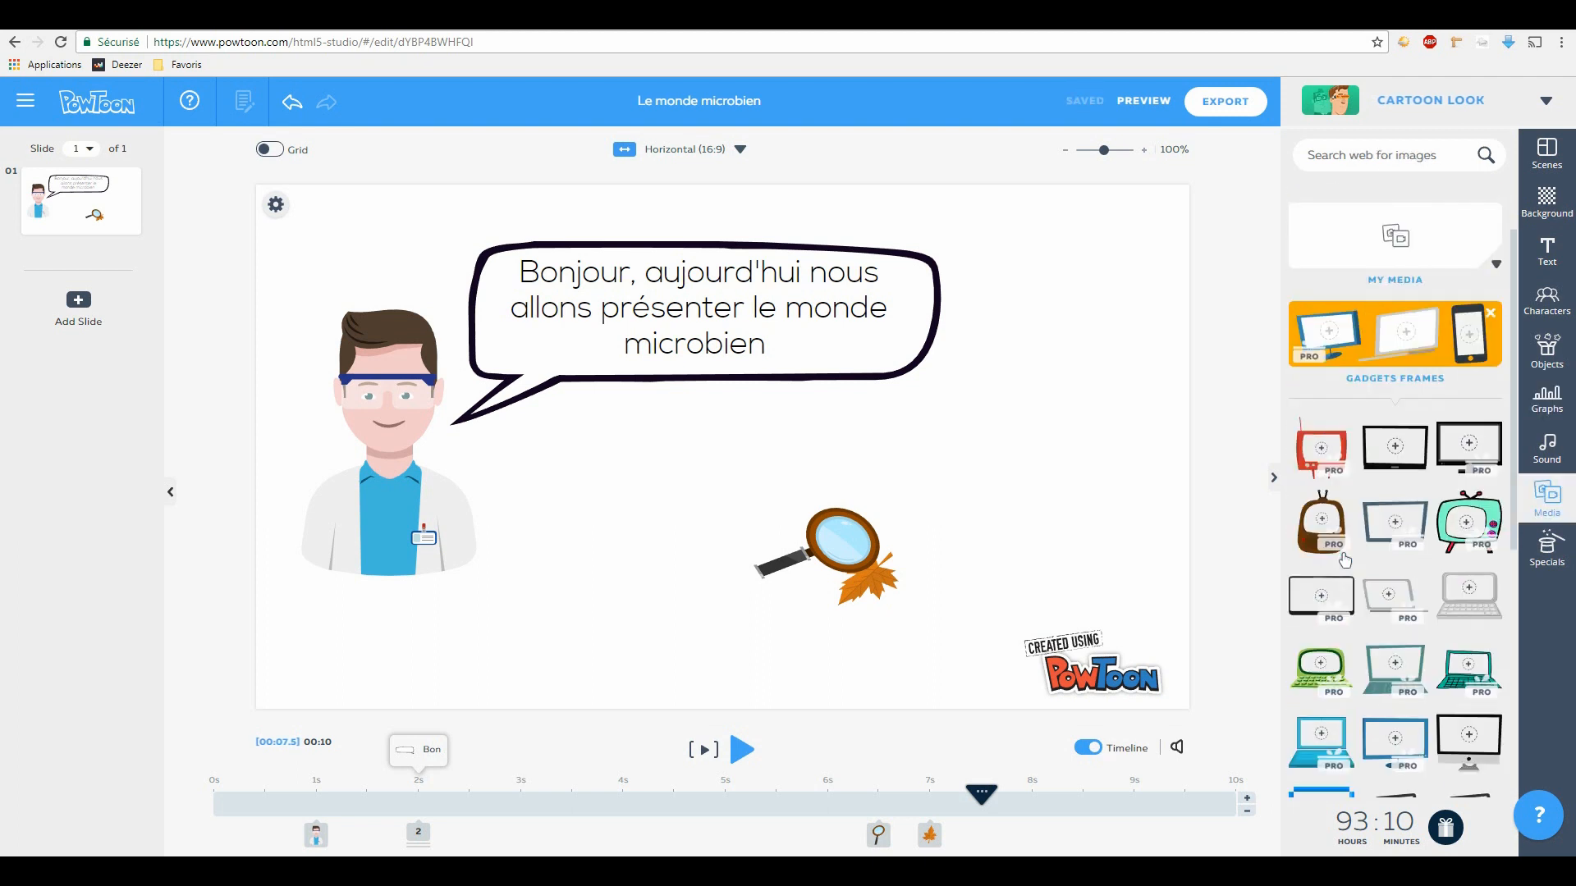
click(1490, 312)
click(1444, 421)
scroll(1457, 460, down, 2)
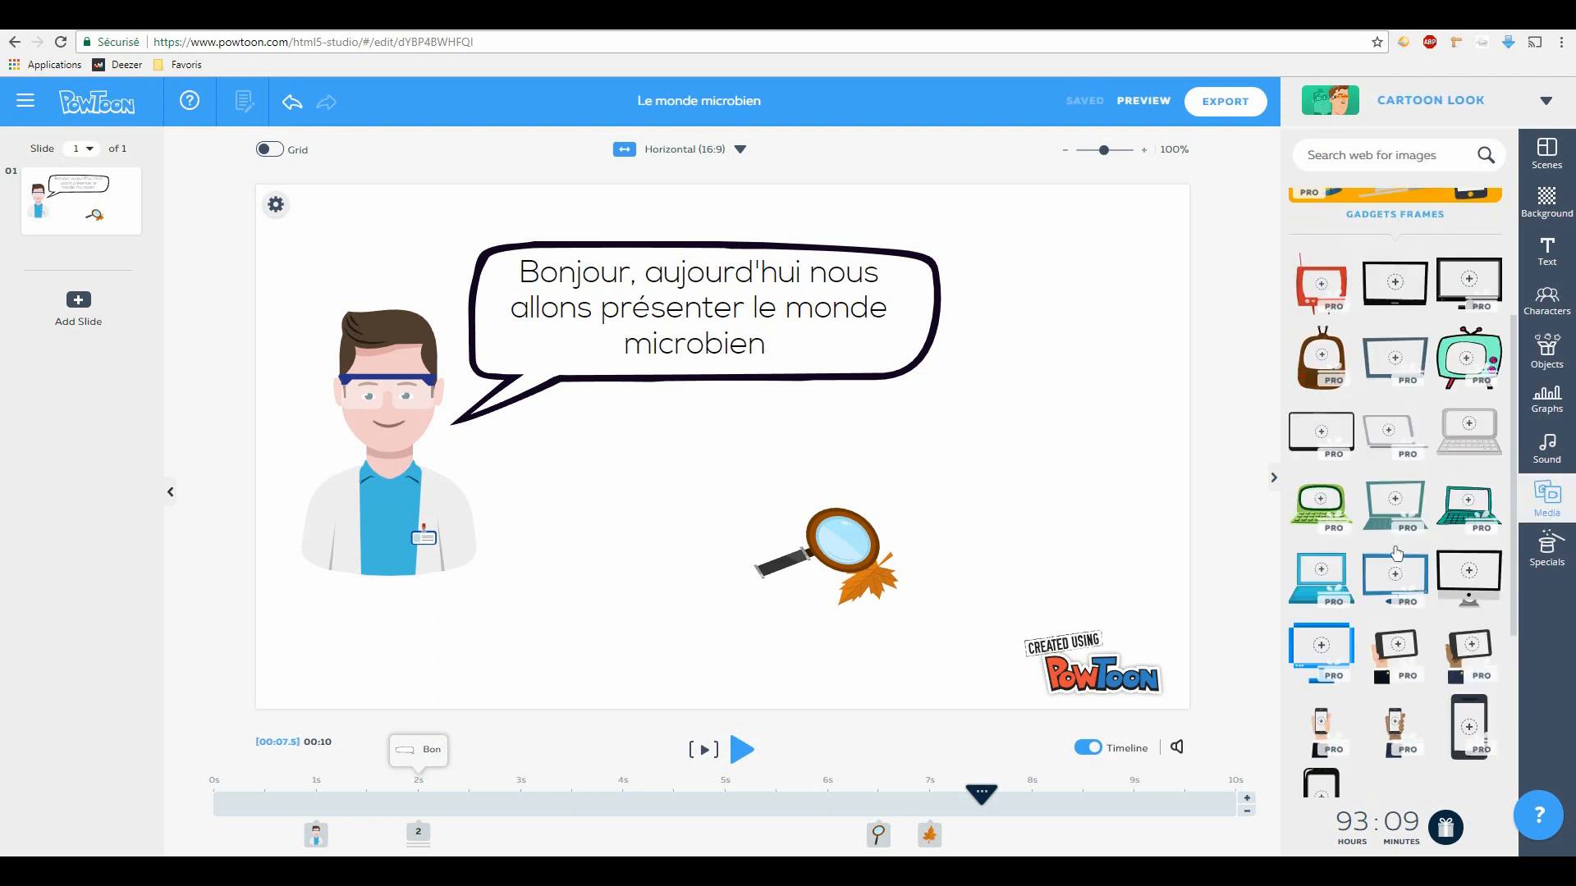
Step: Upload the image of stained bacteria from the computer to fill the monitor frame
click(1036, 435)
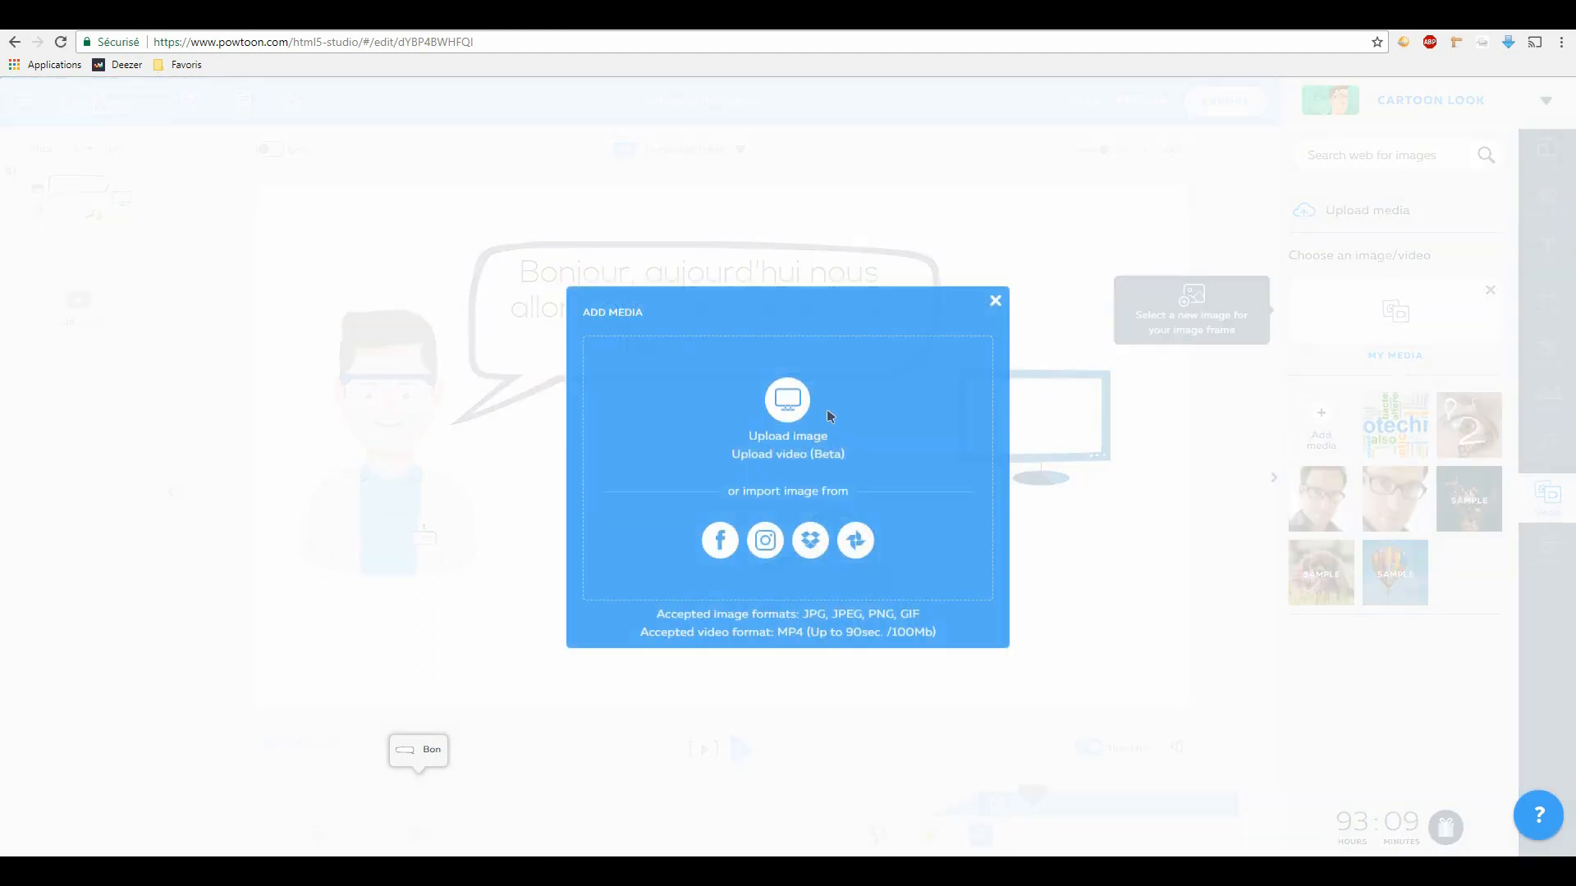
click(829, 416)
click(194, 130)
click(643, 419)
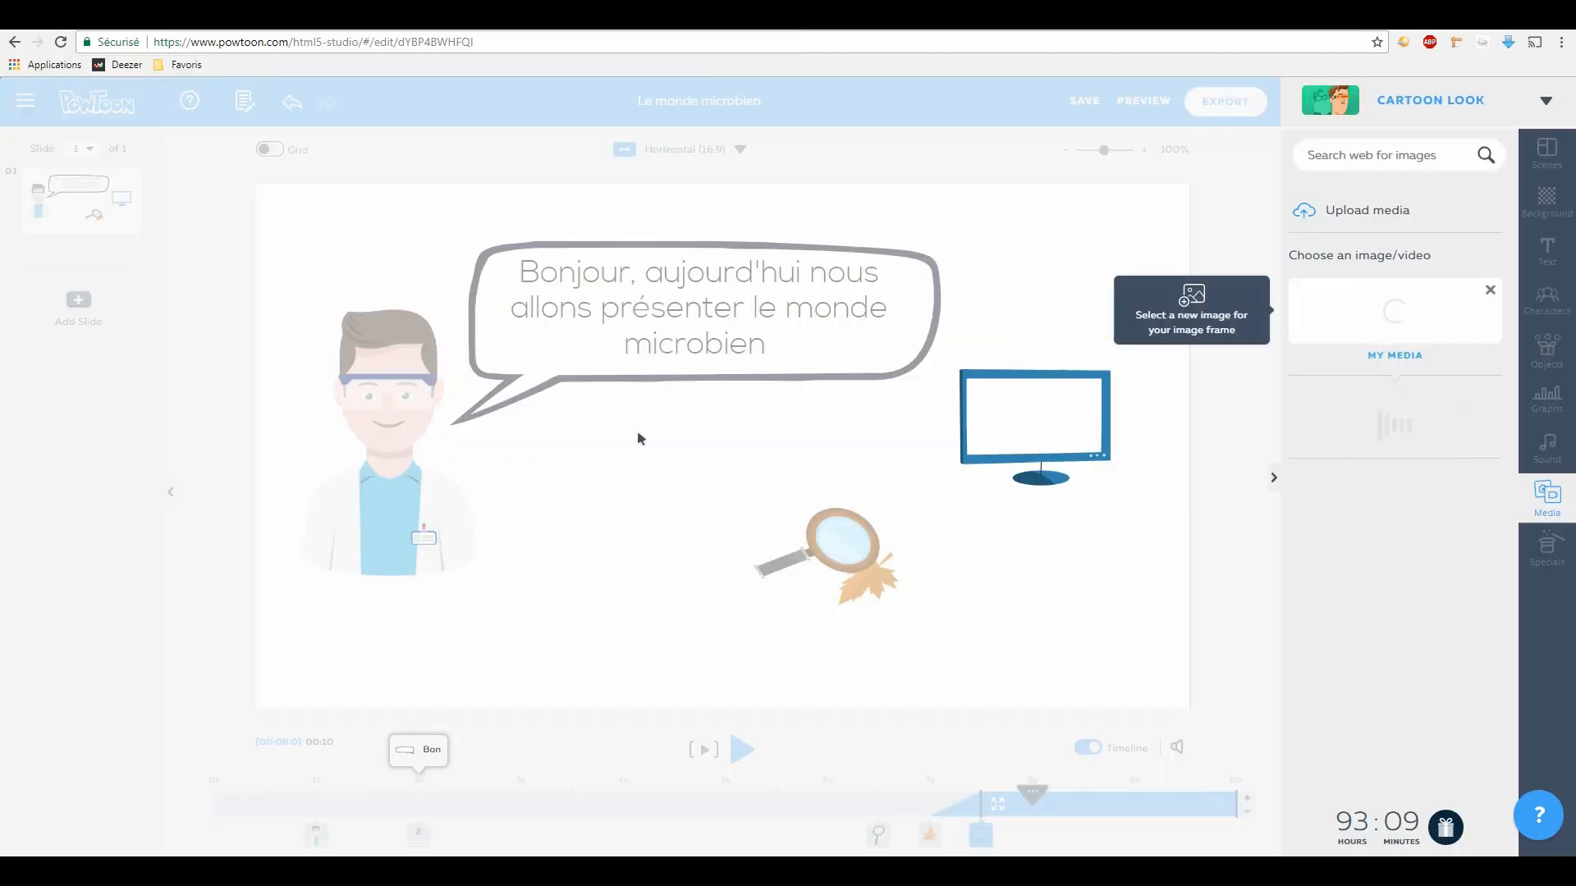
Step: Enlarge the monitor with the bacteria image and move it up to the lower right corner of the speech bubble
drag(1141, 559, 1148, 567)
drag(1034, 464, 1003, 427)
right_click(974, 426)
double_click(961, 440)
click(960, 441)
right_click(960, 441)
click(791, 615)
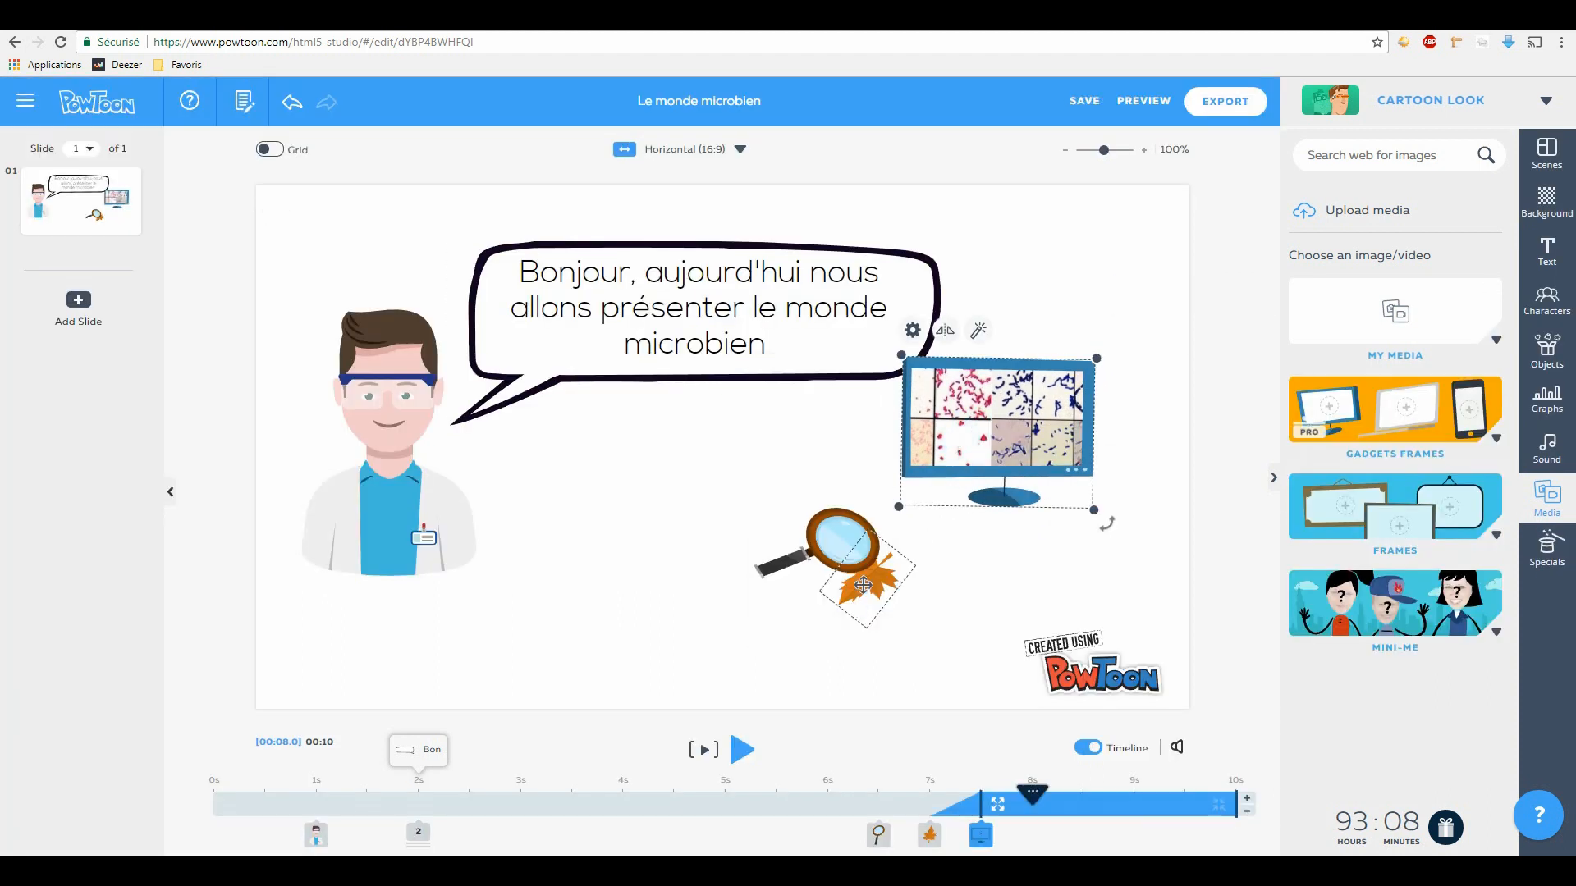
Step: Bring the speech bubble in front of the monitor
click(848, 375)
right_click(848, 375)
click(332, 509)
click(732, 554)
Step: Play the slide, then set the leaf and magnifying glass to enter at 4 s and the monitor at 4.5 s
click(703, 749)
drag(929, 833, 623, 833)
drag(878, 833, 623, 834)
drag(980, 829, 721, 823)
drag(981, 795, 674, 794)
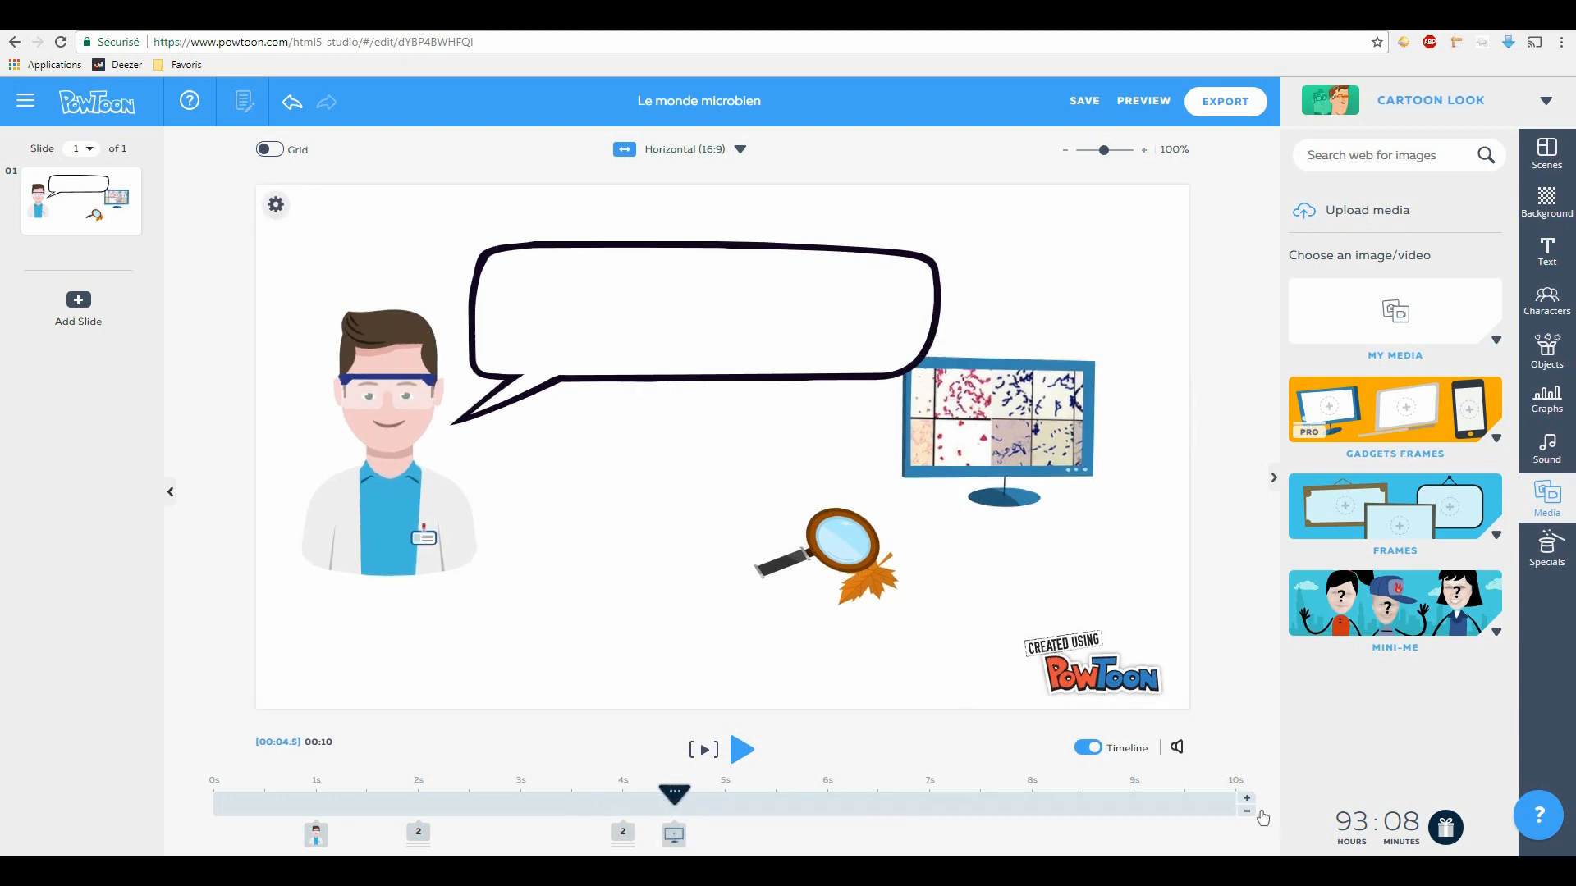
Step: Shorten the slide's duration to 7 s and play the slide
click(1247, 811)
click(1247, 811)
click(1247, 811)
click(704, 750)
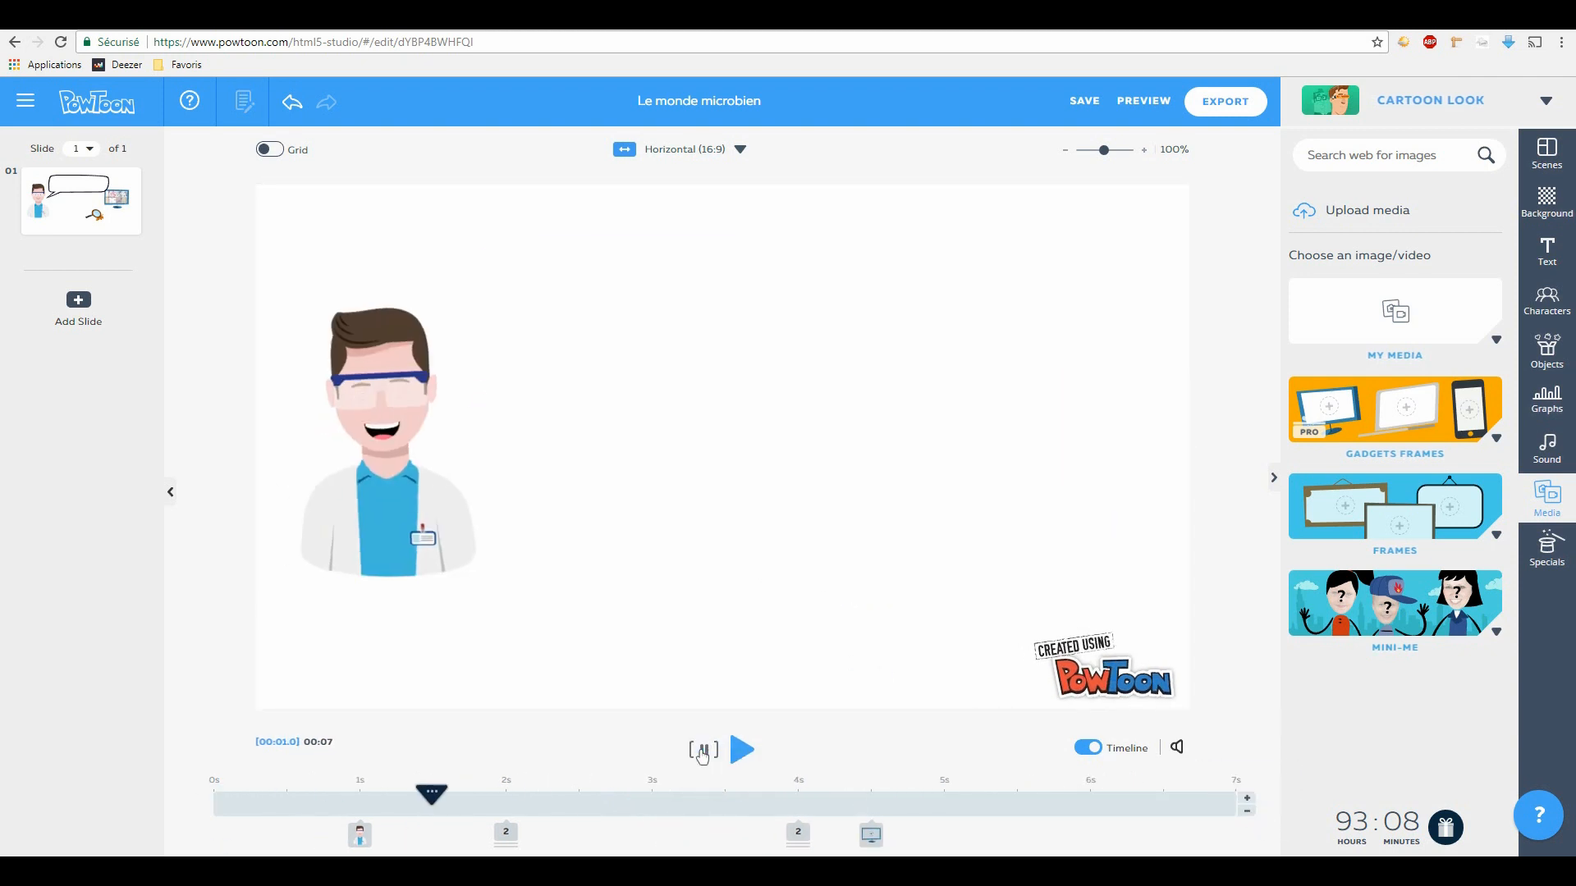
Step: Set the speech bubble and its text to leave at 6.5 s, and play the slide to check
click(506, 835)
click(1221, 809)
click(1078, 729)
click(592, 337)
click(461, 217)
mouse_move(507, 834)
click(492, 750)
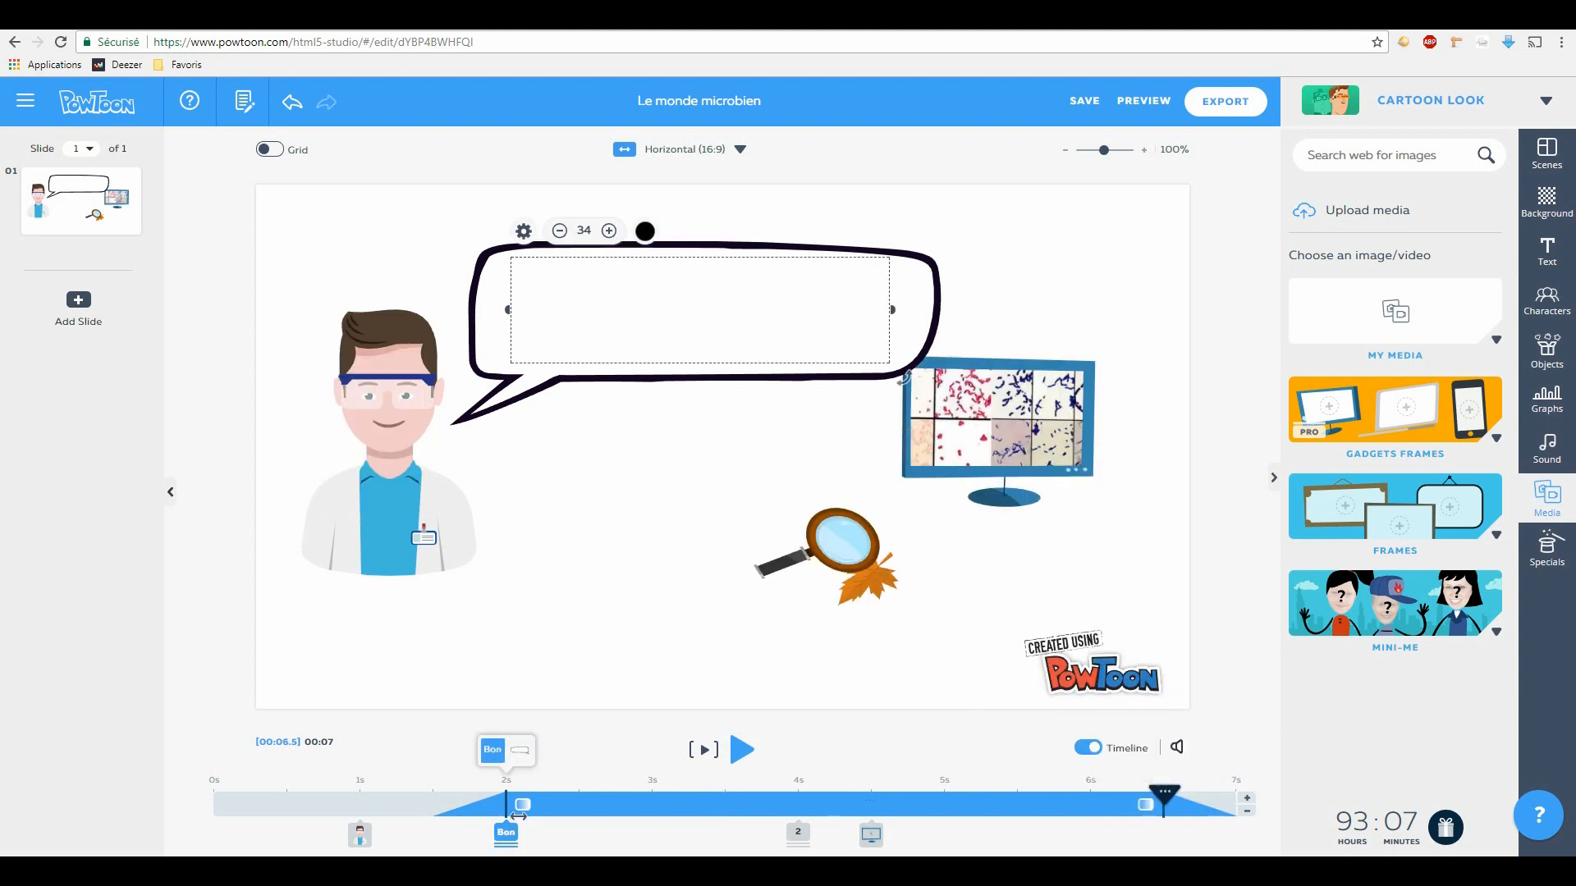
click(704, 750)
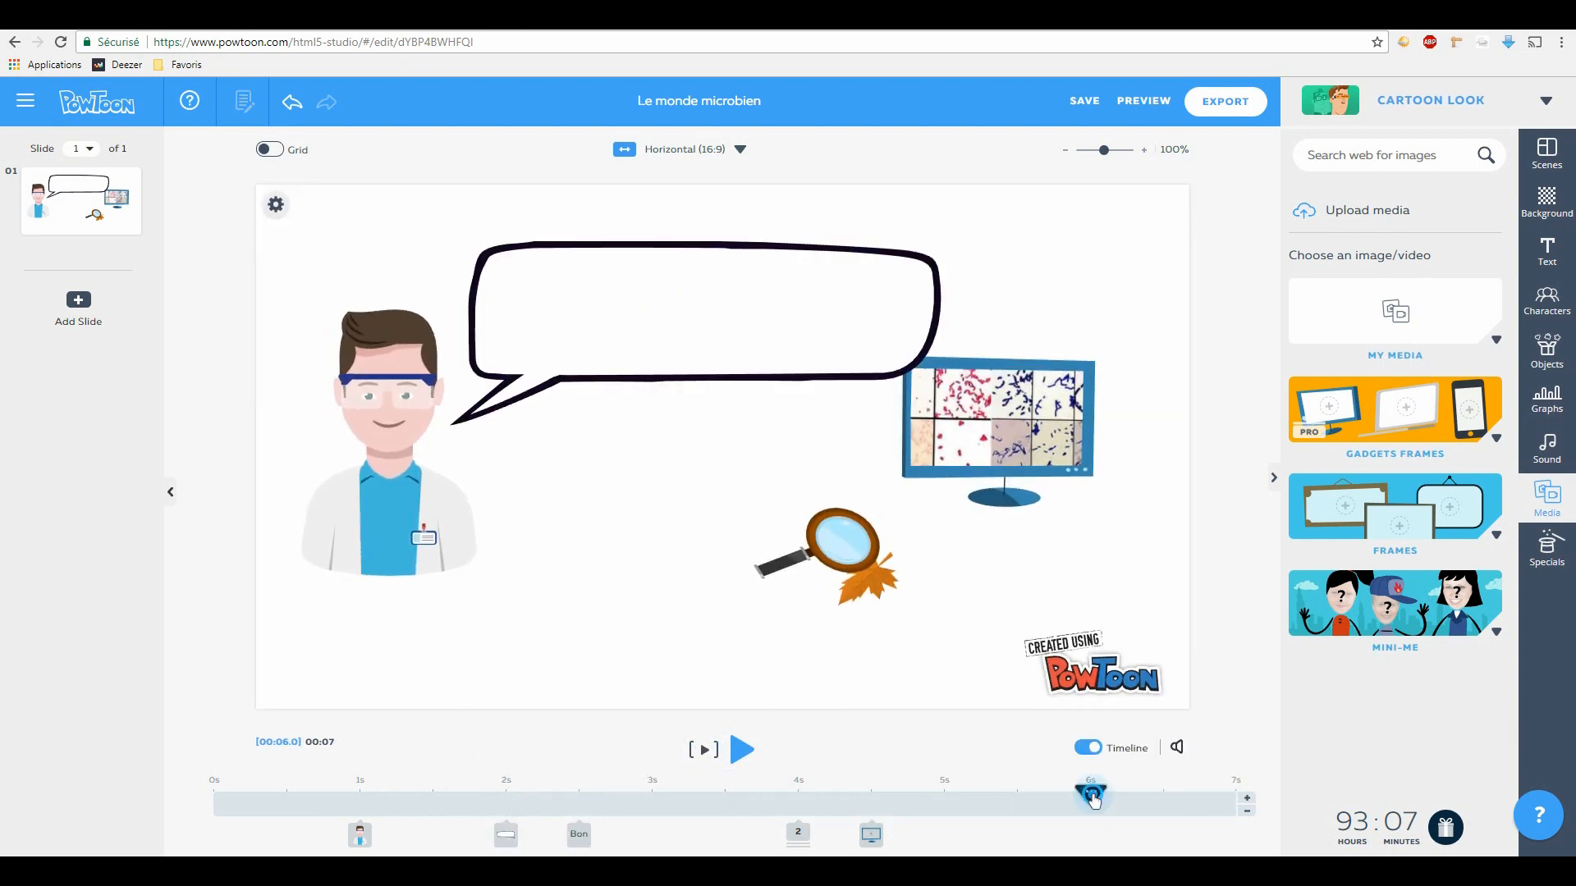
Step: Bring the text "Bonjour, aujourd'hui nous allons présenter le monde microbien" in front of the speech bubble and realign the bubble around it
drag(1093, 798, 579, 794)
click(581, 836)
click(507, 836)
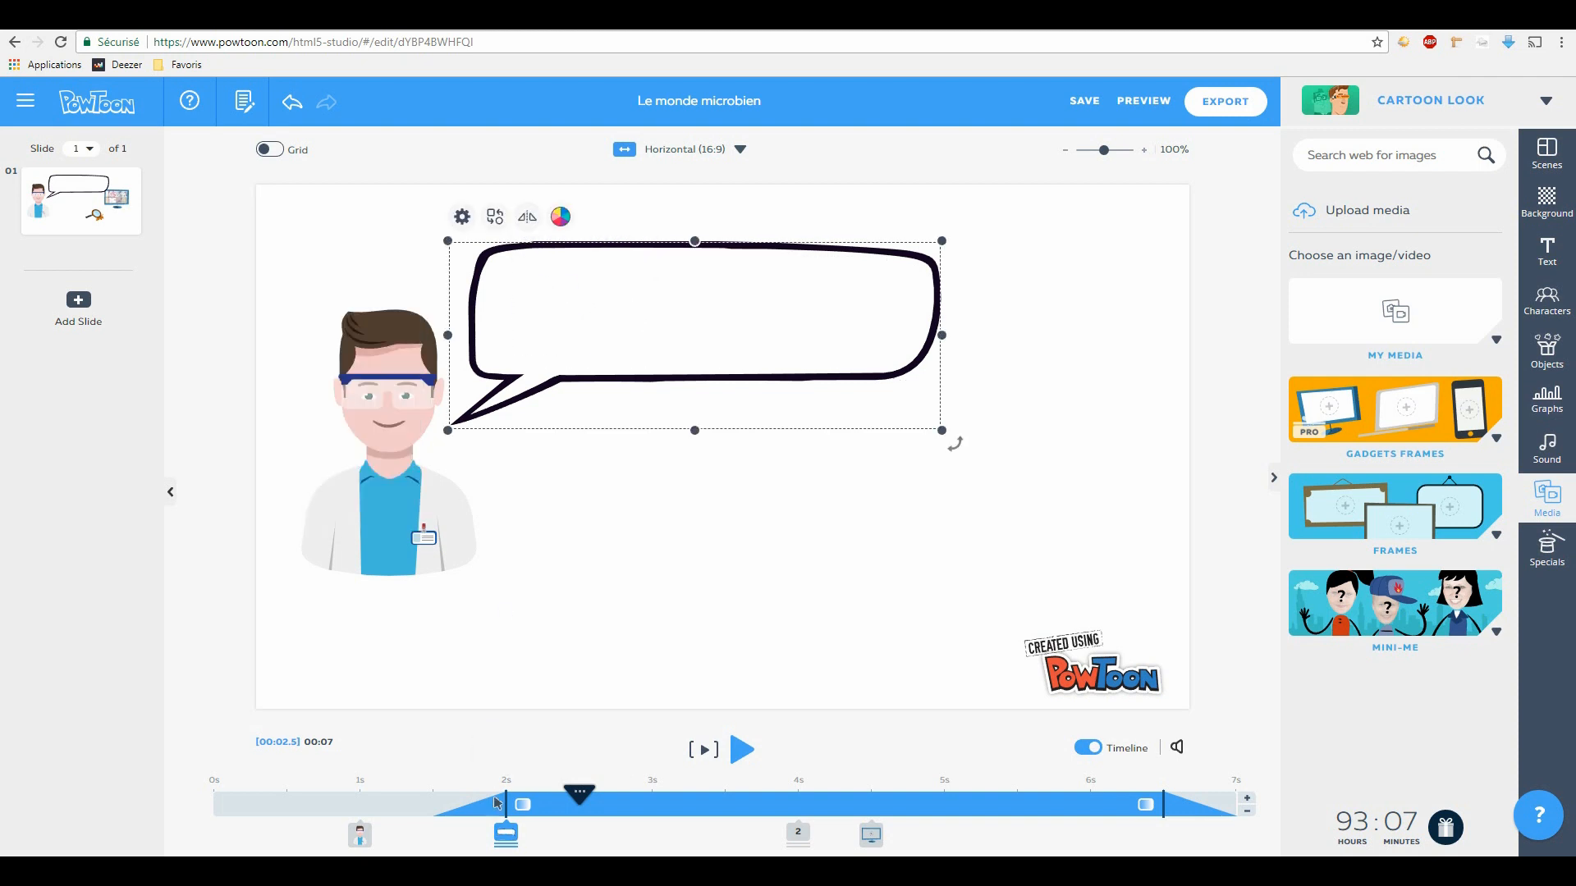
drag(863, 342, 873, 437)
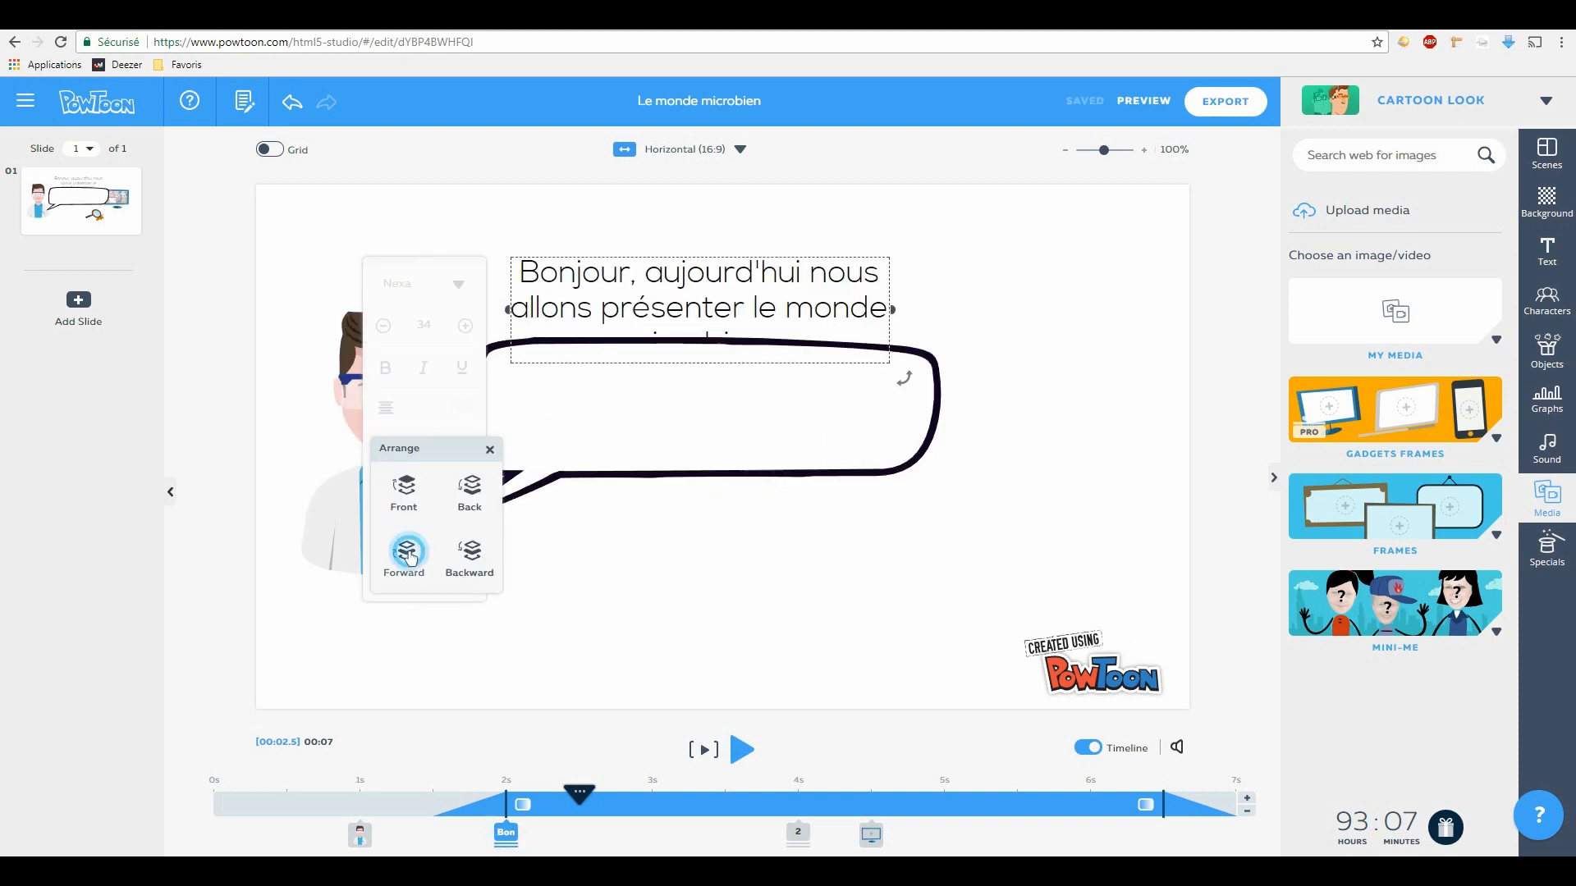
right_click(508, 472)
mouse_move(569, 442)
mouse_down()
mouse_move(591, 312)
mouse_move(582, 455)
mouse_up()
click(601, 344)
right_click(575, 410)
click(356, 506)
click(430, 604)
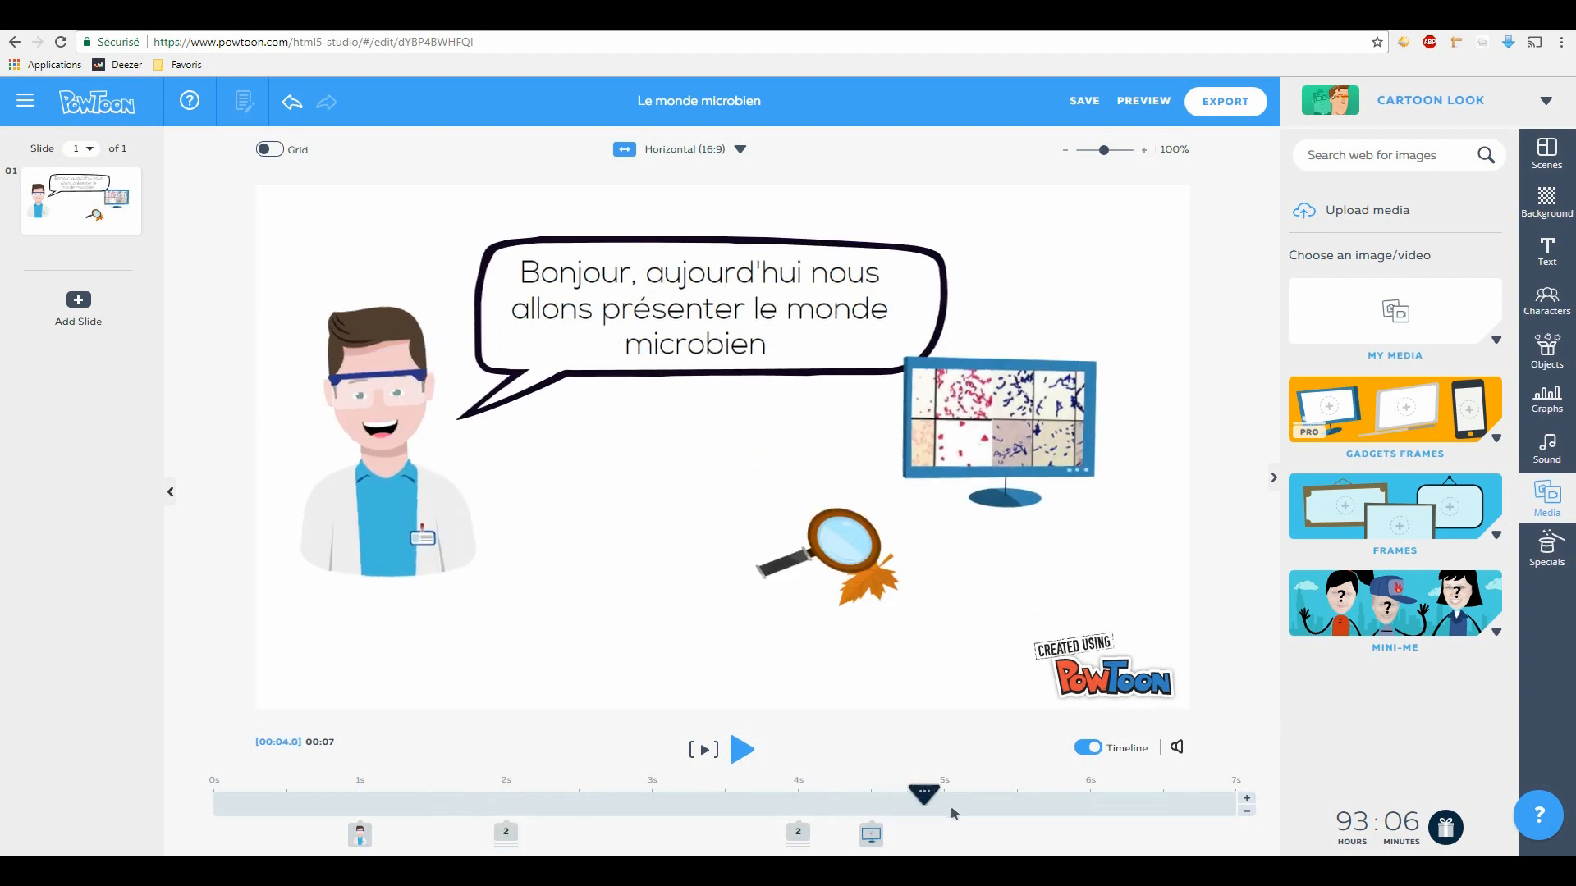
Step: Browse the Locations backgrounds and apply the classroom with the green chalkboard, teacher's desk and yellow chairs to the slide
click(1555, 216)
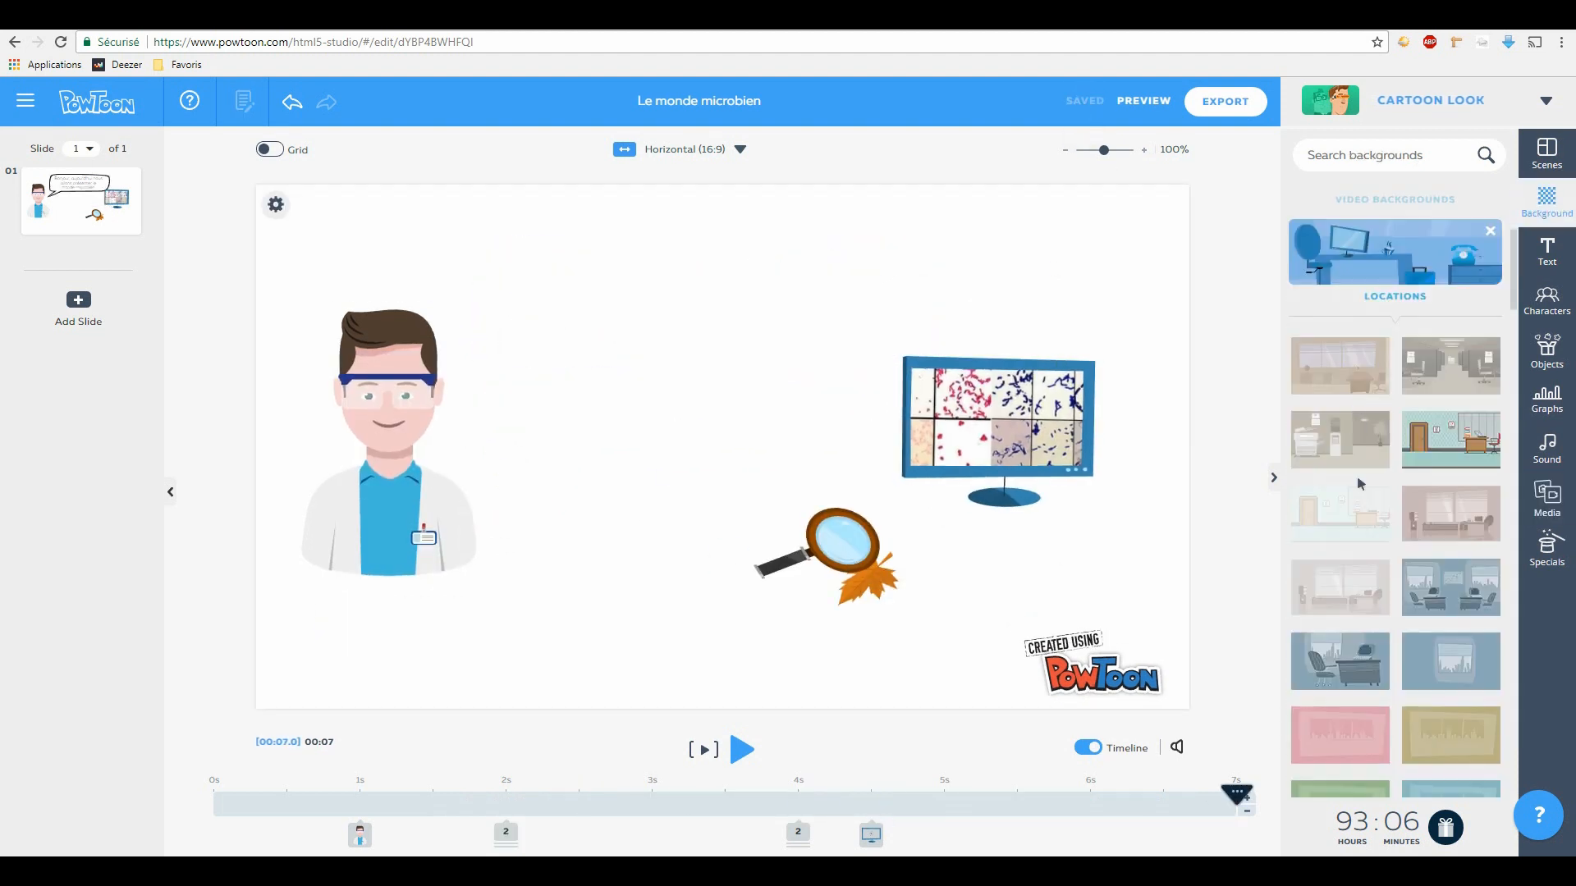
scroll(1373, 630, down, 1)
scroll(1373, 631, down, 6)
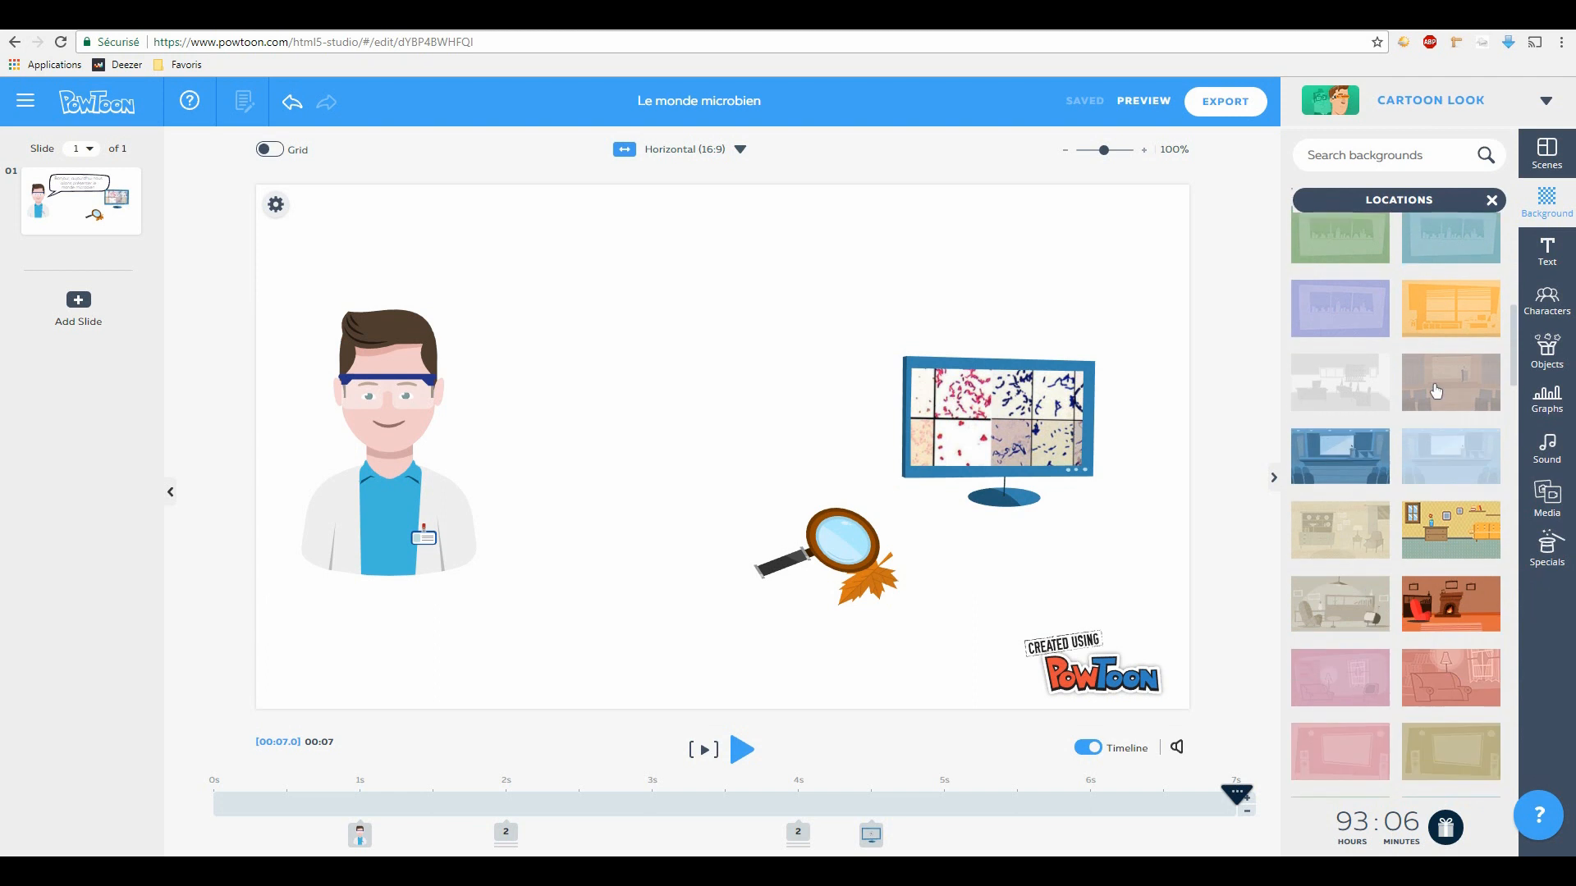
drag(1435, 386, 1017, 307)
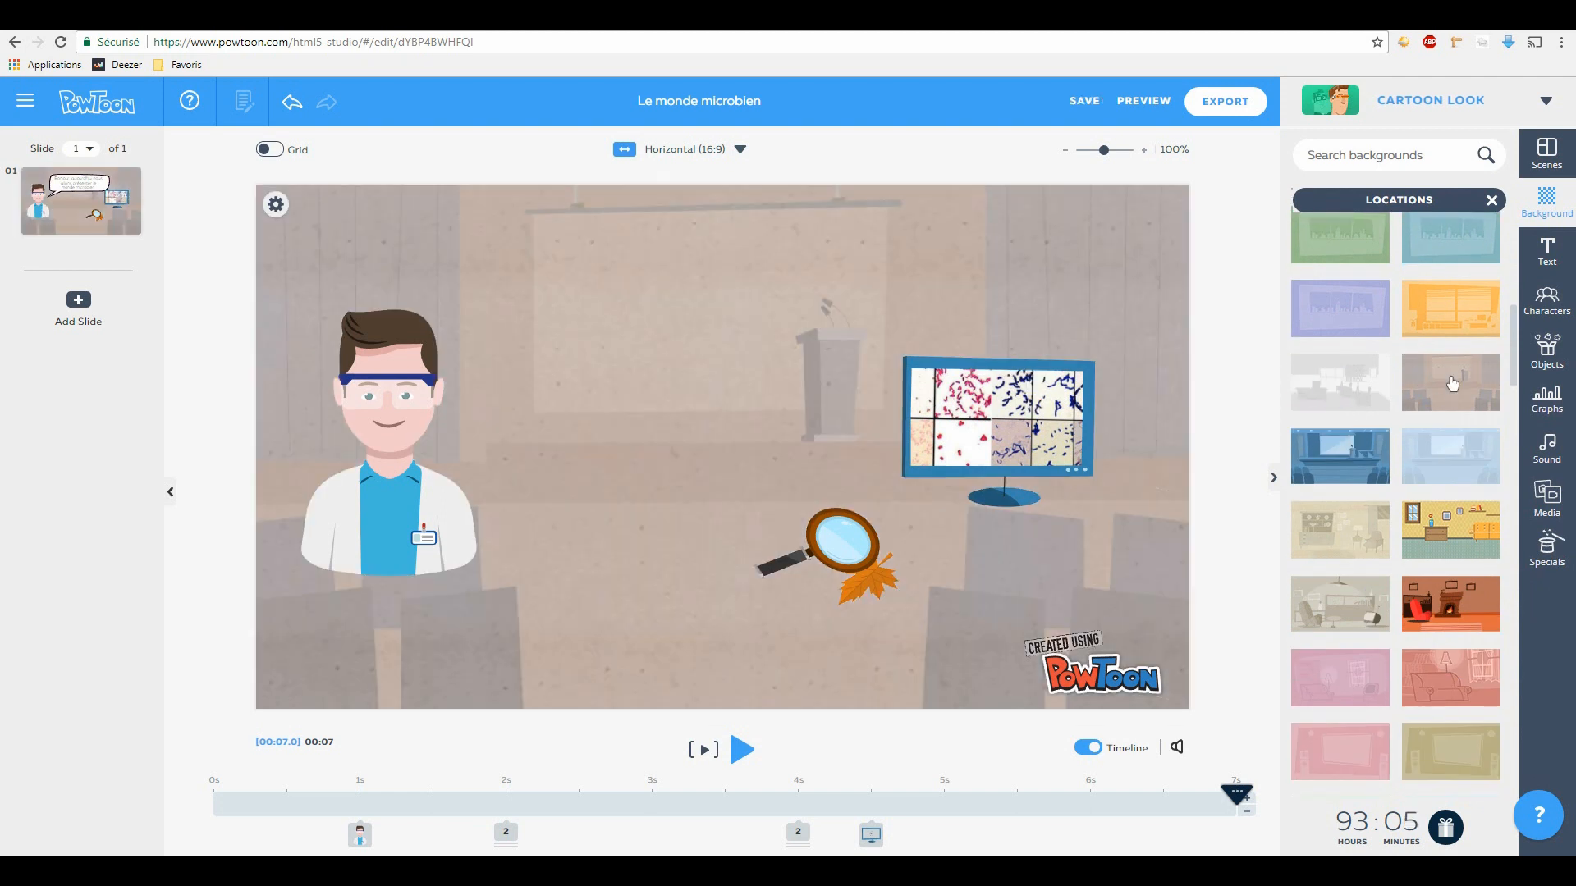
scroll(1428, 513, down, 5)
scroll(1431, 514, down, 5)
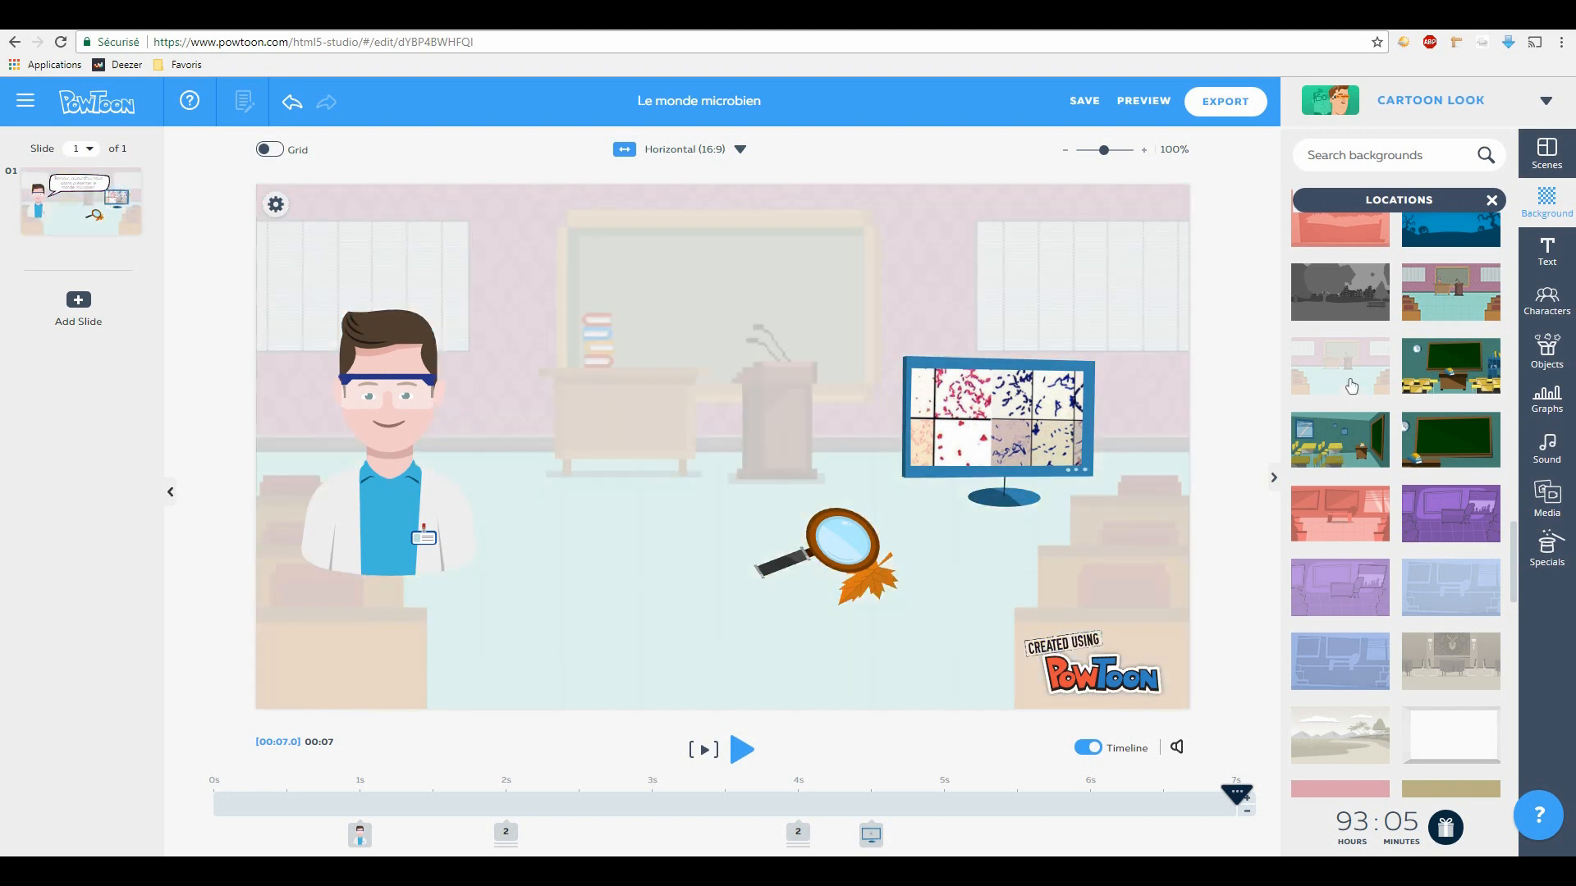
click(1429, 379)
Step: Lower the opacity of the classroom background so that it looks faded
click(276, 205)
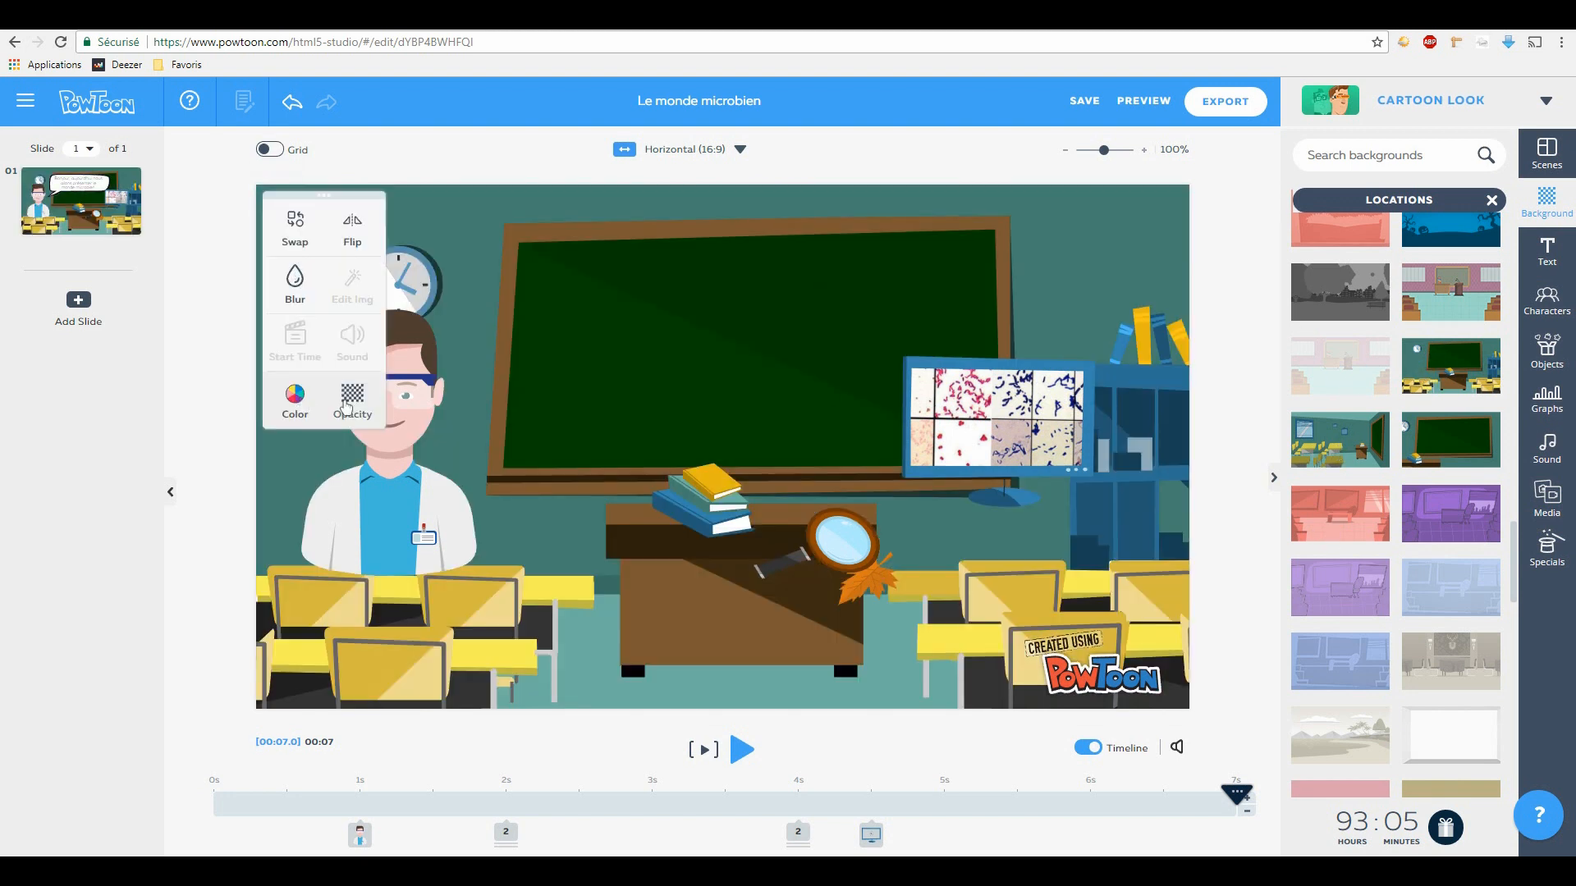
click(346, 408)
drag(378, 236, 307, 244)
Step: Enlarge the character, shift the speech bubble and monitor upward, place the magnifying glass and leaf over the desk, and play the slide
click(463, 351)
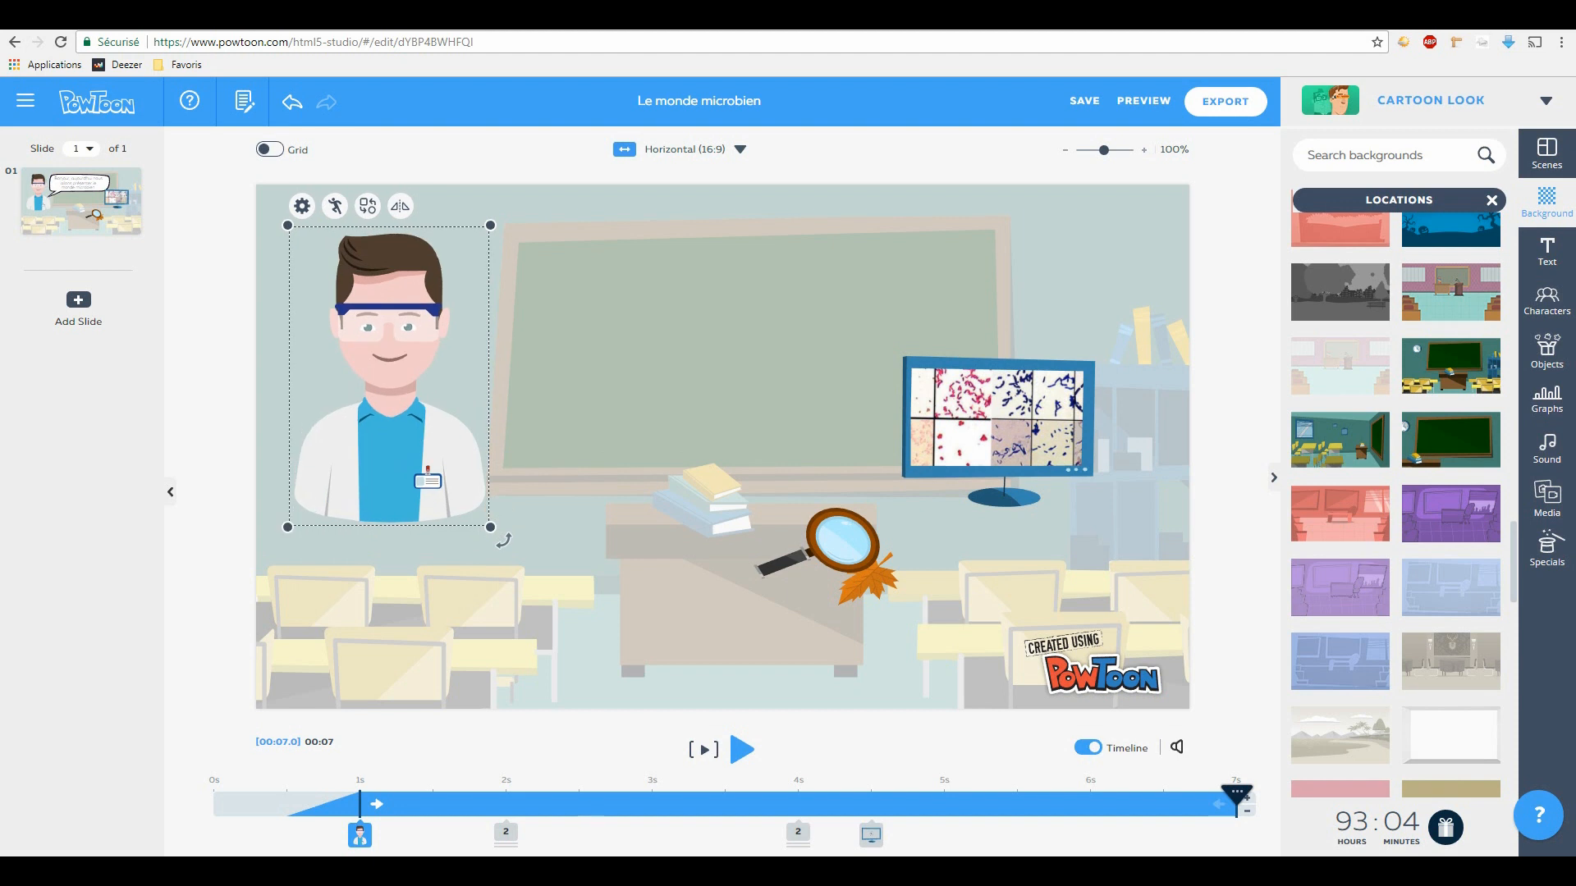
drag(998, 419, 1051, 388)
click(759, 521)
drag(758, 516, 750, 565)
drag(868, 578, 807, 617)
click(704, 750)
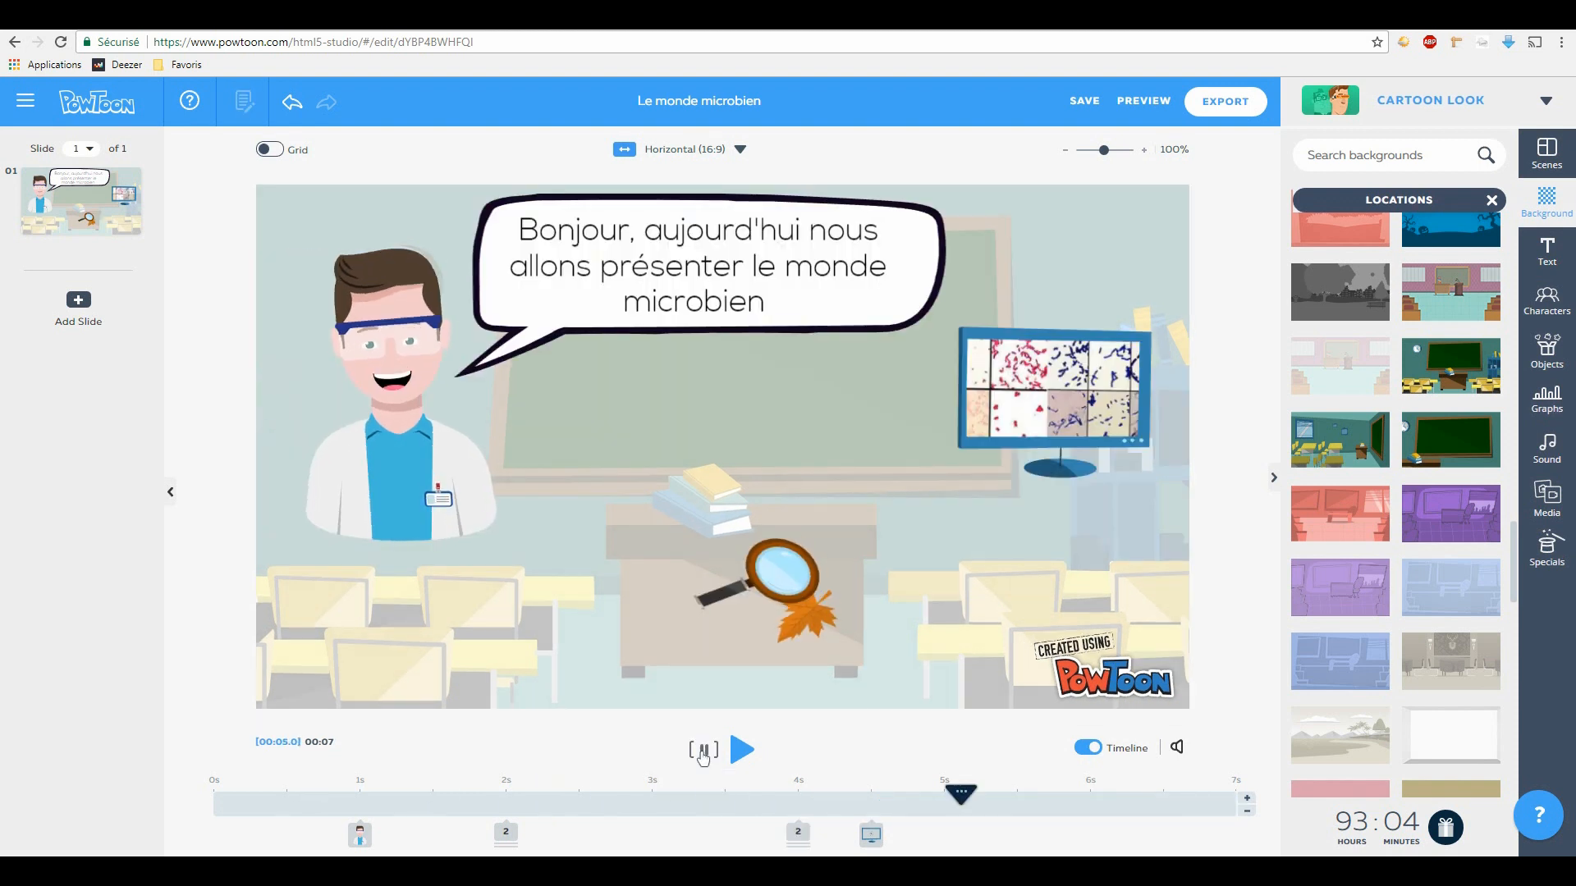
Step: Shorten the first slide to 6 s and add a second slide with a transition between the two
click(1247, 812)
click(78, 302)
click(81, 228)
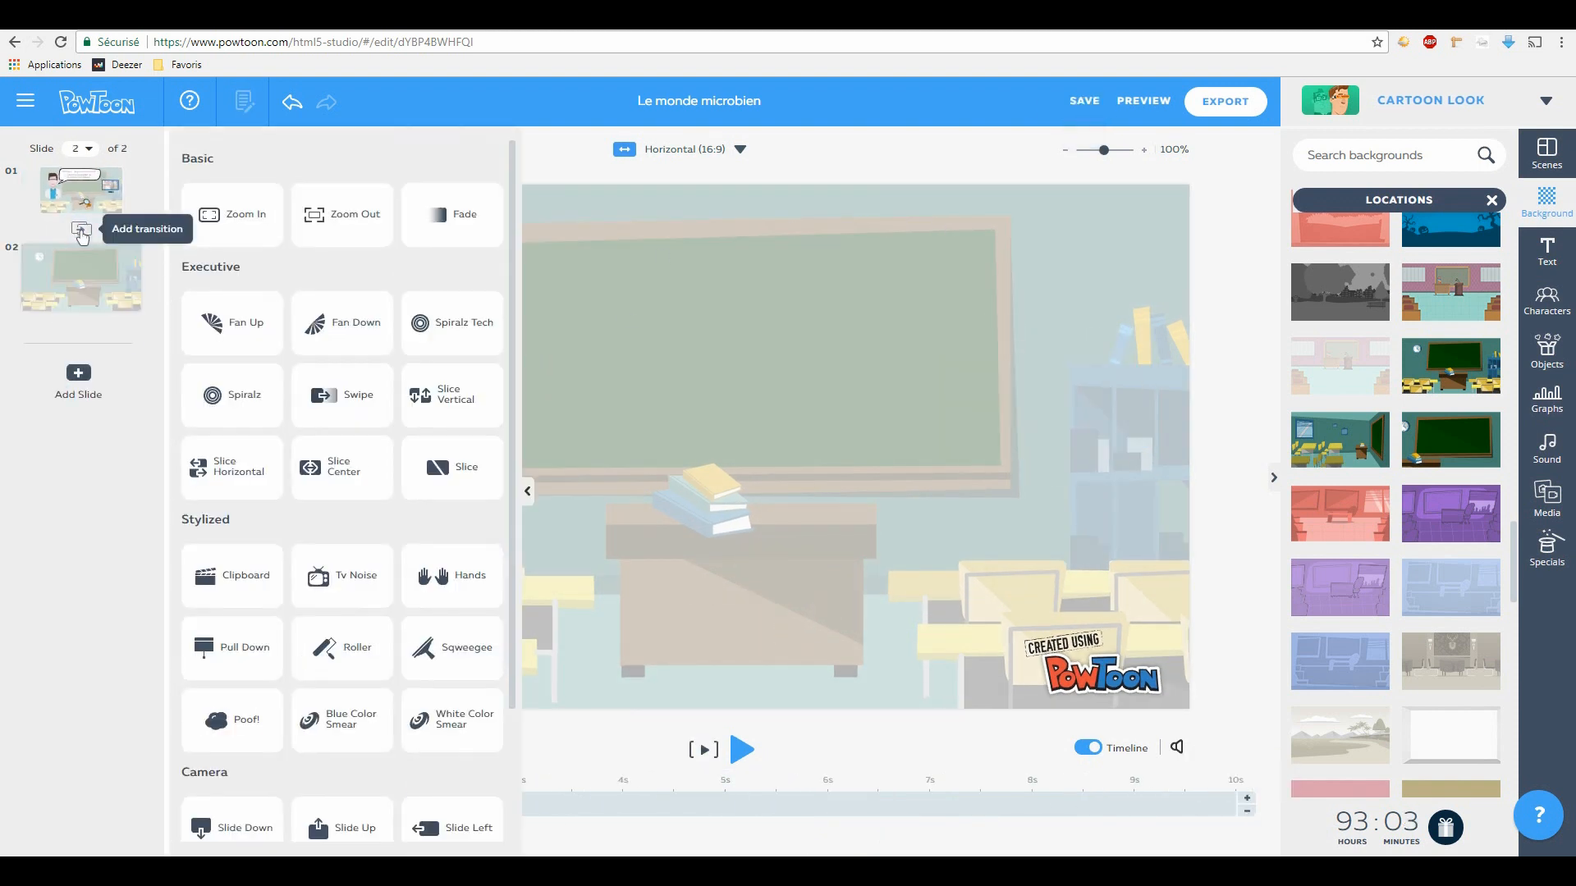
click(233, 481)
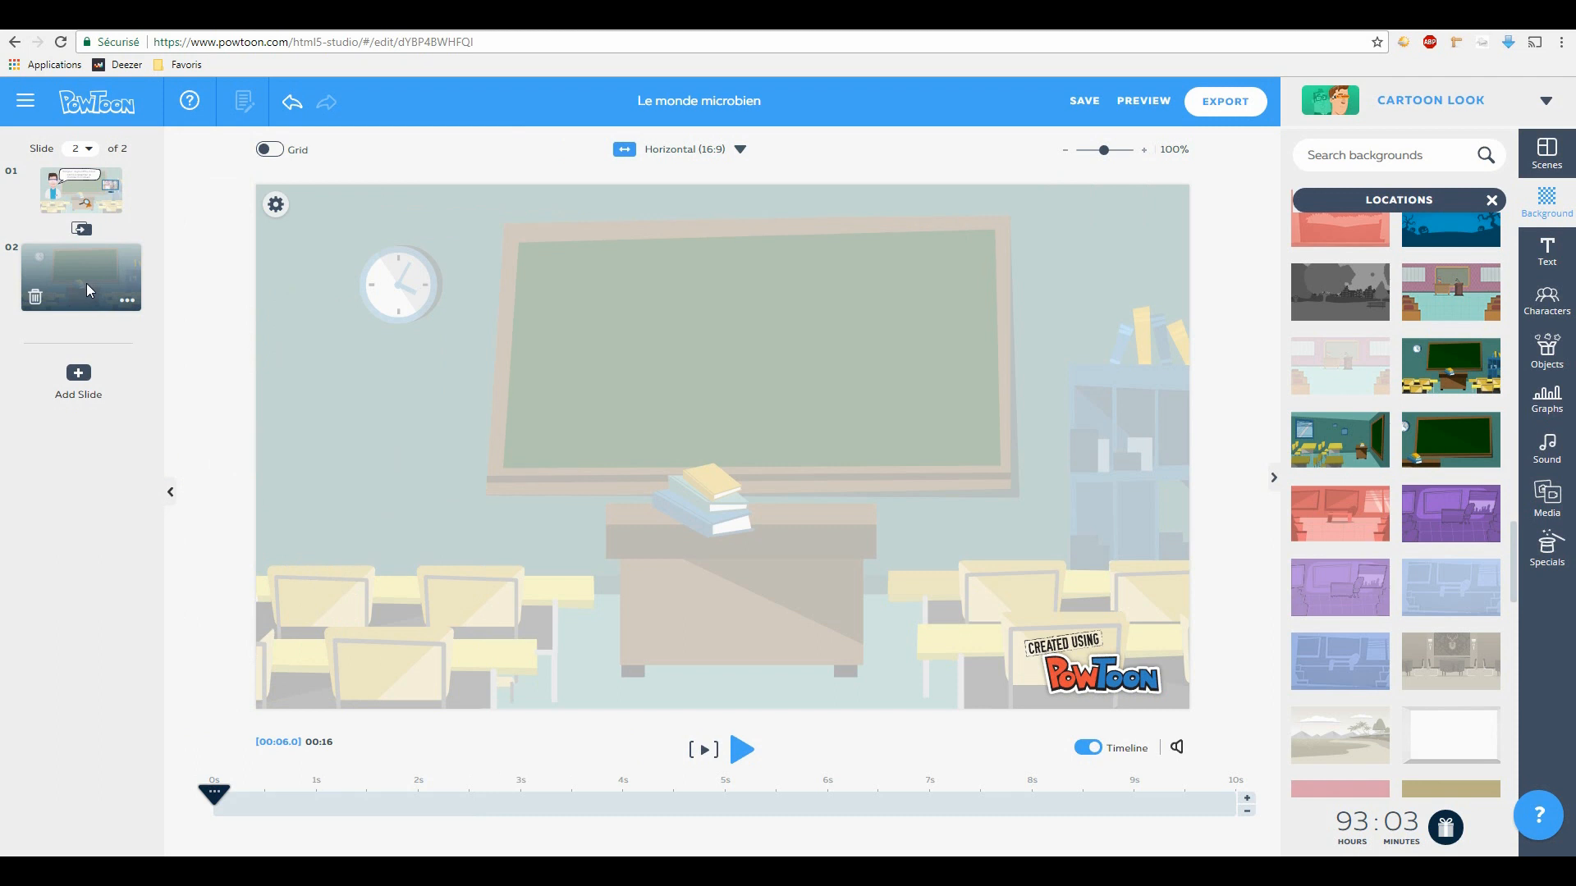
Step: Replace the second slide's background with the empty white room
scroll(1445, 657, down, 1)
click(1449, 658)
scroll(1346, 614, down, 10)
Step: Search the objects for "microscope" and insert the grey microscope and the line-drawn one side by side
click(1379, 155)
text(microscope)
key(Return)
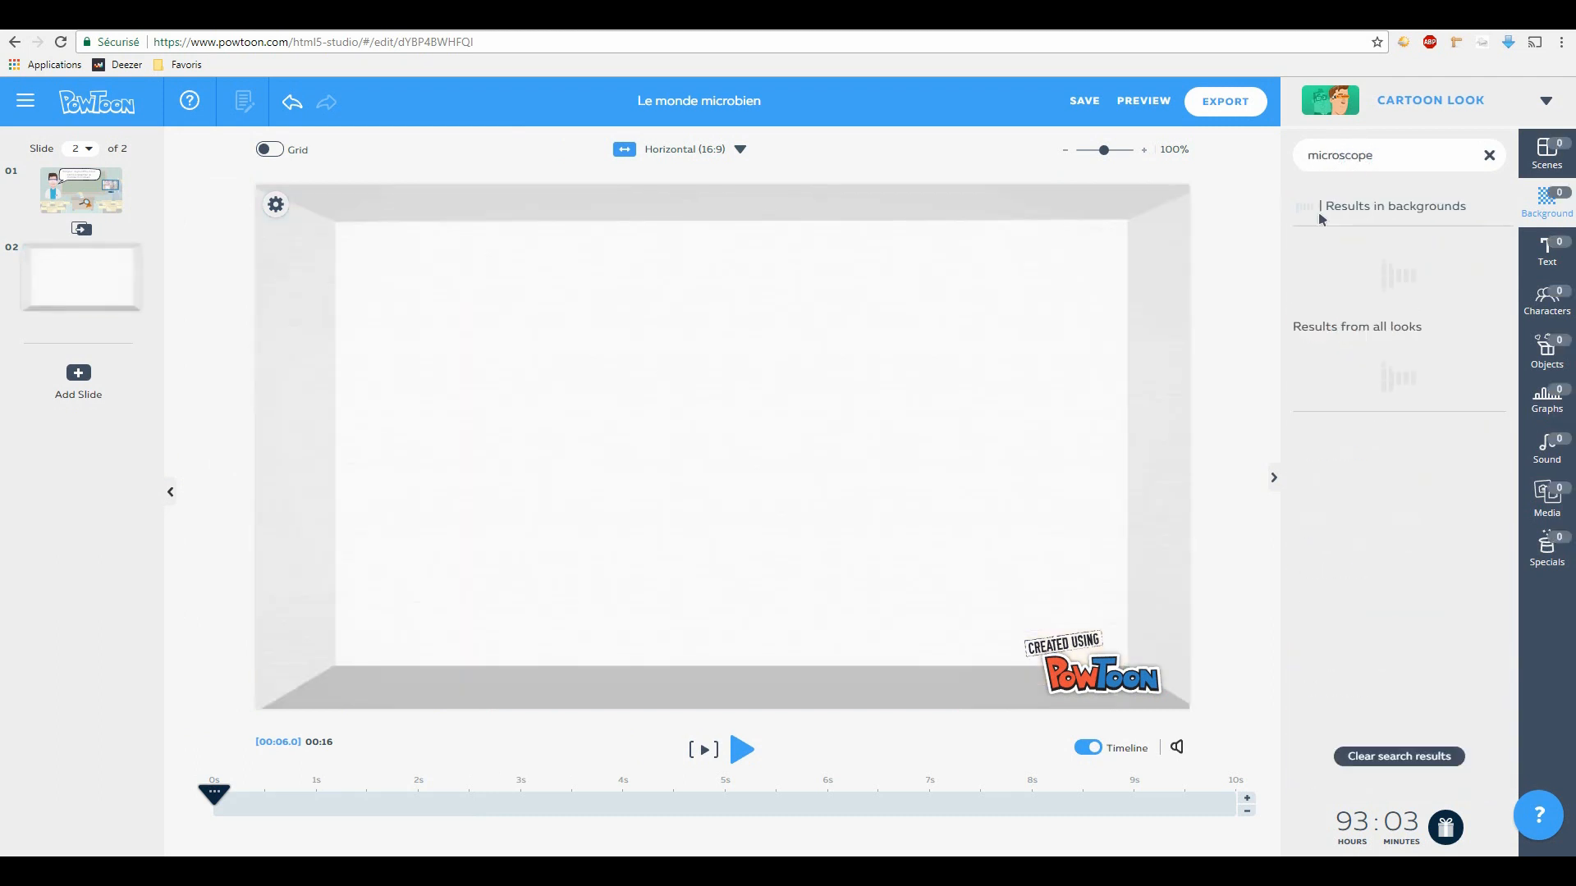
click(1401, 288)
click(1326, 395)
drag(691, 454, 1003, 436)
click(1399, 387)
key(Delete)
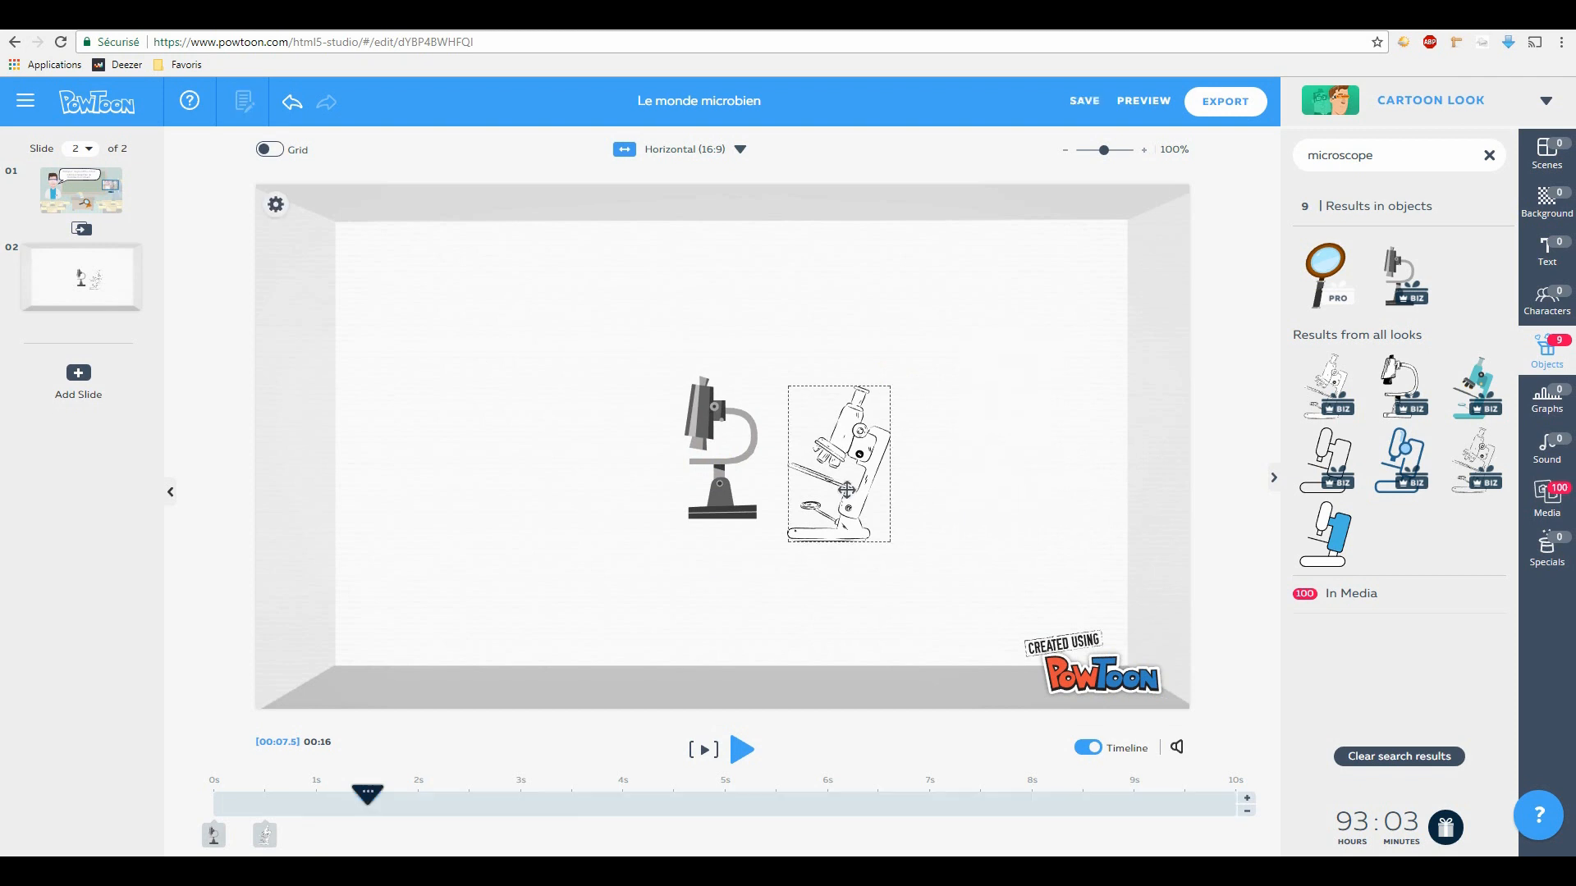
Step: Delete the grey microscope and move the line-drawn microscope to the left part of the slide
click(700, 754)
click(721, 483)
click(721, 483)
key(Delete)
drag(846, 469, 500, 487)
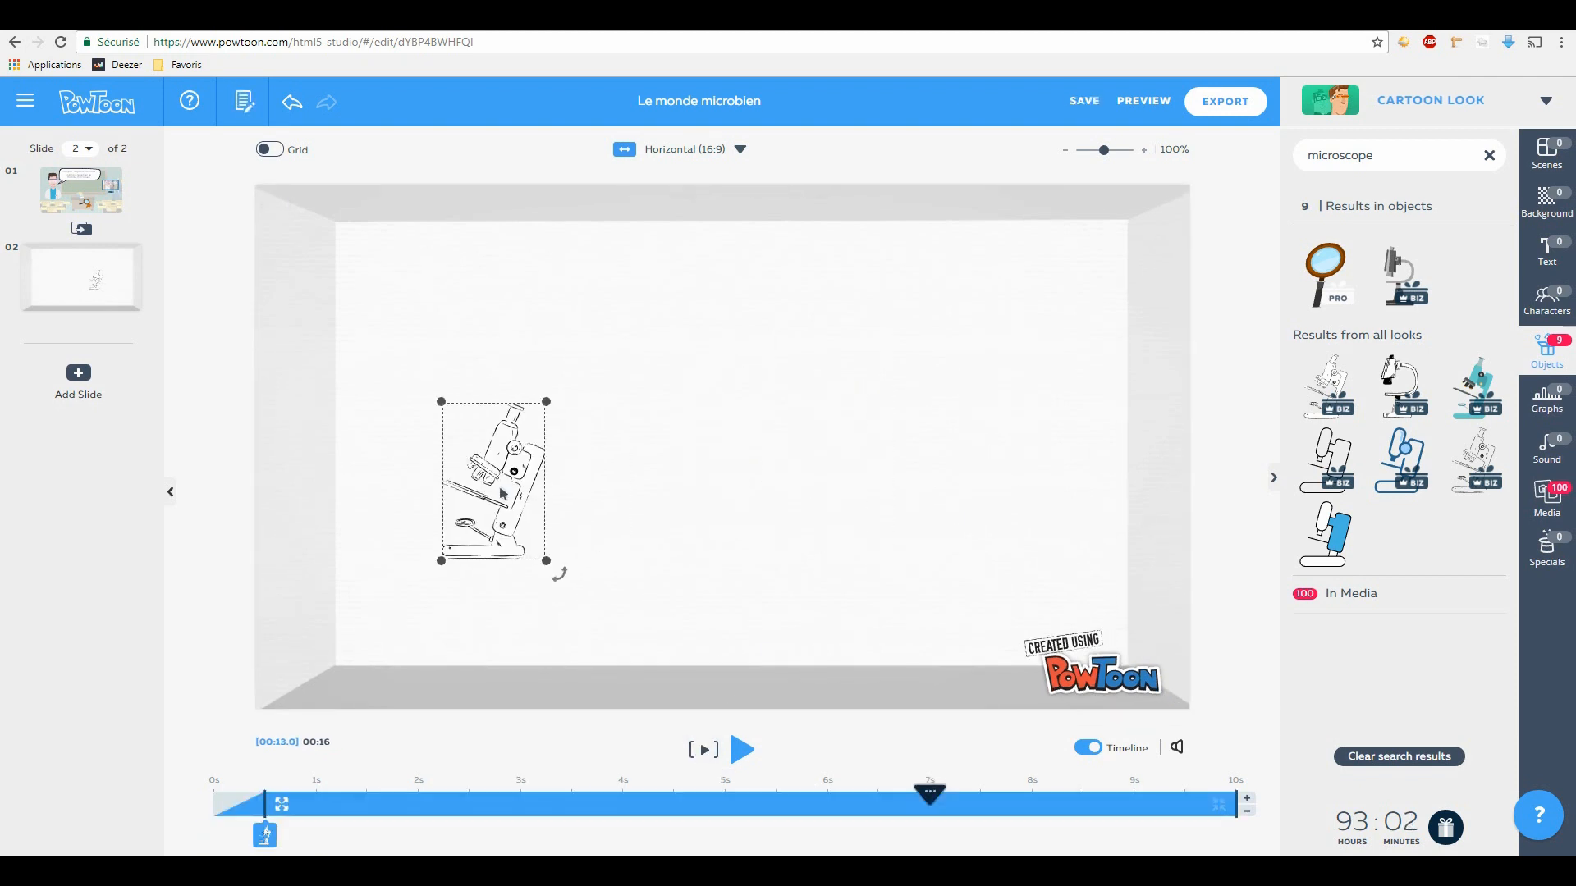
Step: Search for "oeil" and add the black eye drawing to the slide
drag(1381, 156, 1265, 161)
text(oeil)
key(Return)
click(1346, 248)
scroll(1344, 382, down, 9)
drag(1324, 539, 821, 398)
scroll(1394, 545, down, 6)
scroll(1394, 546, down, 6)
Step: Resize the eye and place it just above the microscope's eyepiece
drag(950, 291, 766, 399)
drag(780, 455, 764, 470)
drag(745, 430, 529, 391)
click(566, 451)
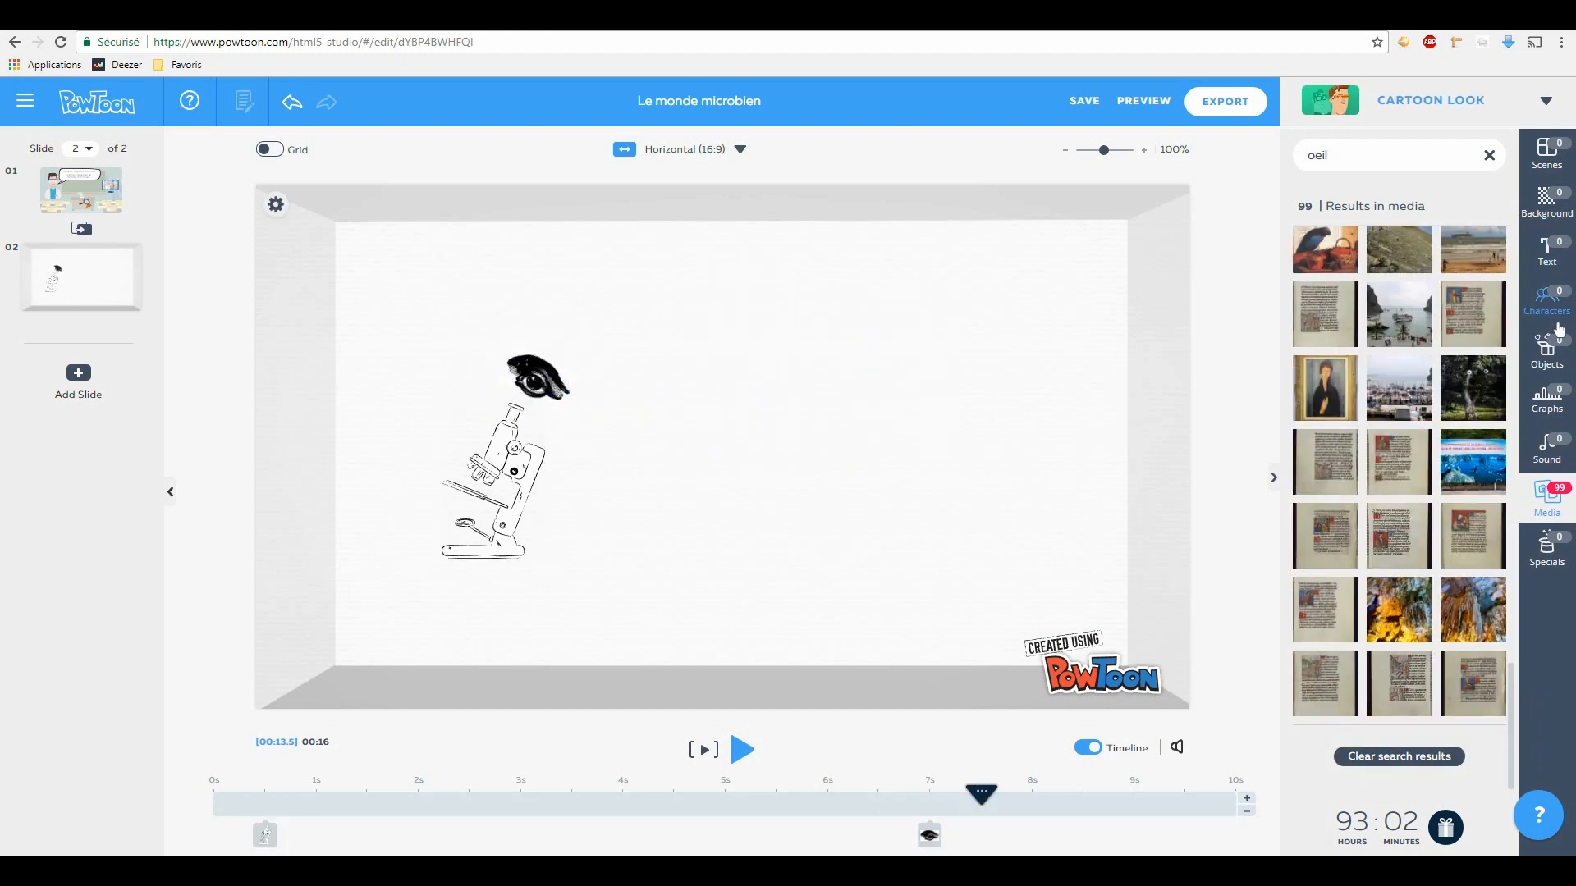
Step: Search for "arrows" and place the easel chart with the rising green arrow on the right part of the slide
key(BackSpace)
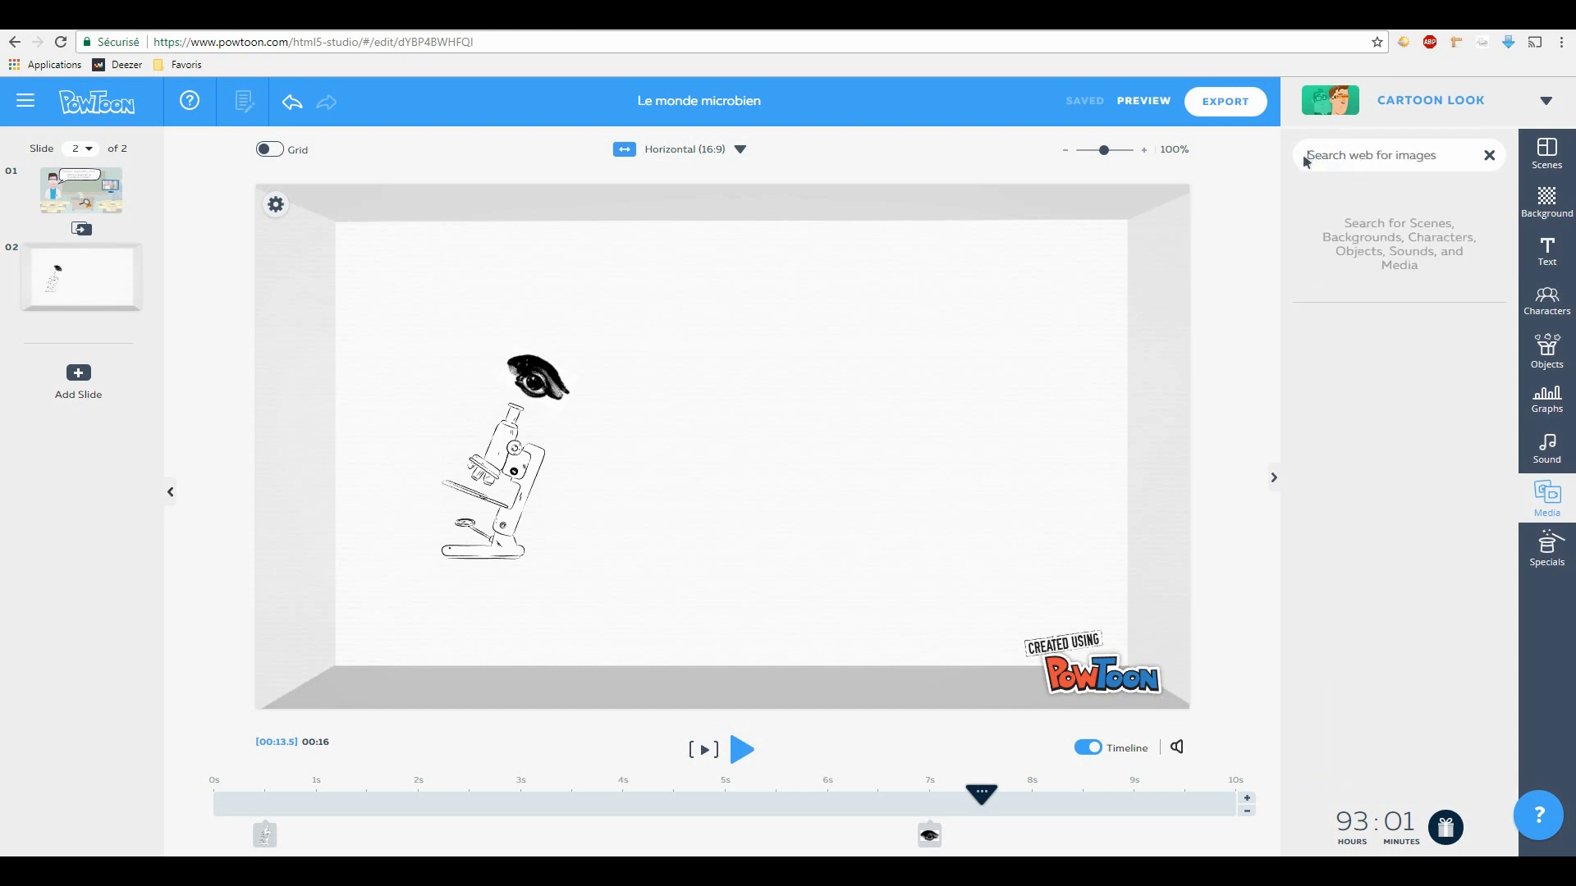
text(arrows)
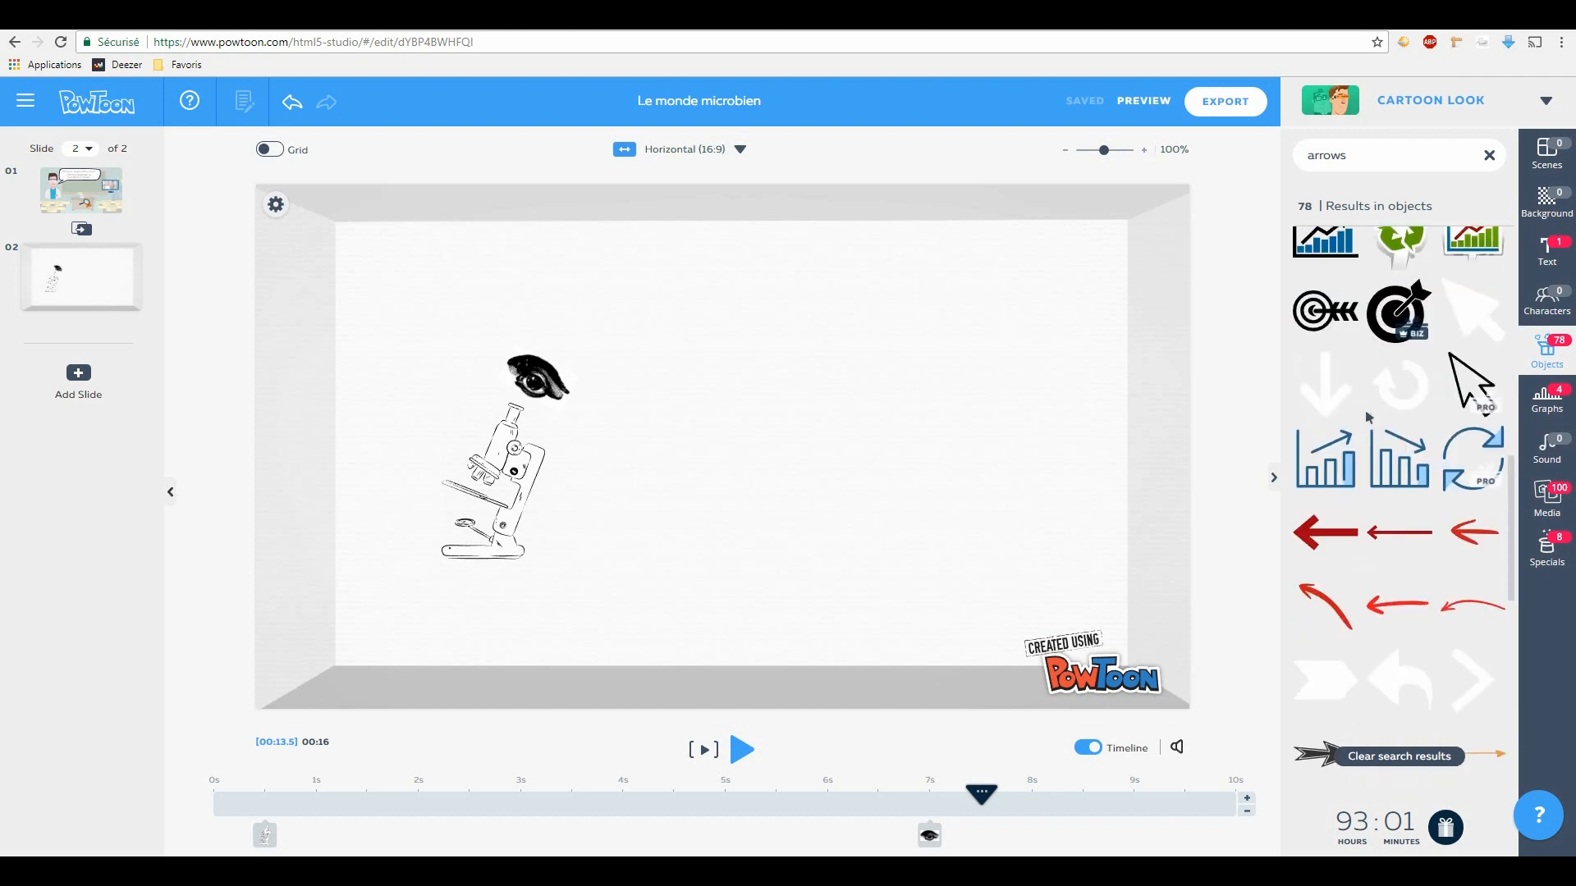
scroll(1368, 417, down, 3)
click(1326, 398)
drag(825, 286, 1055, 295)
drag(828, 628, 917, 466)
Step: Search for "temperature" and place a small red thermometer just left of the easel chart
drag(1351, 156, 1282, 162)
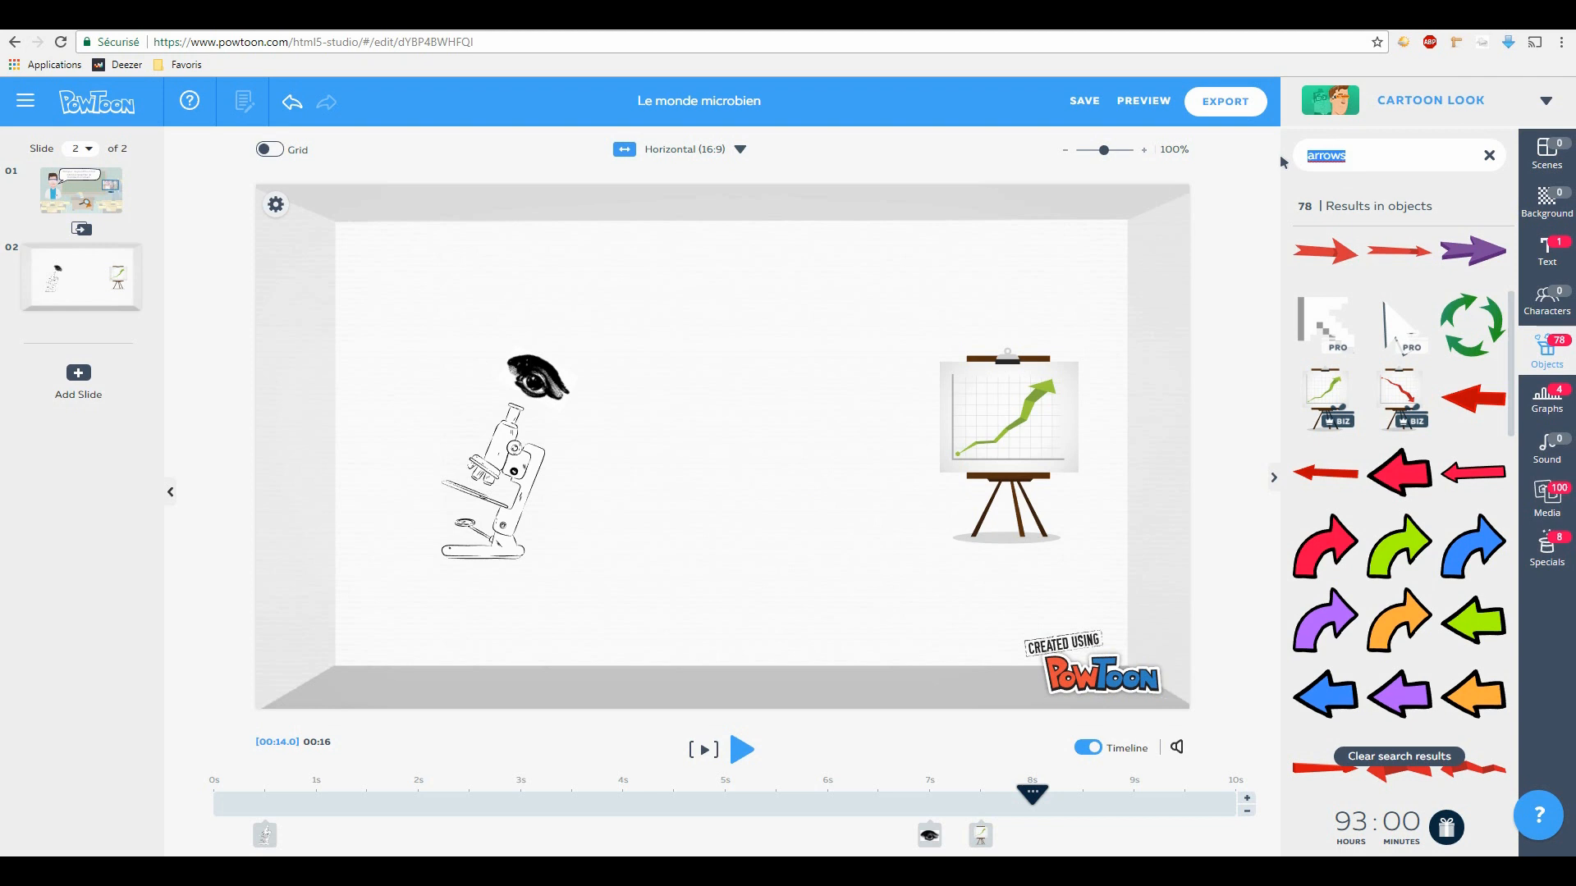
text(temperature)
click(1323, 218)
click(1326, 386)
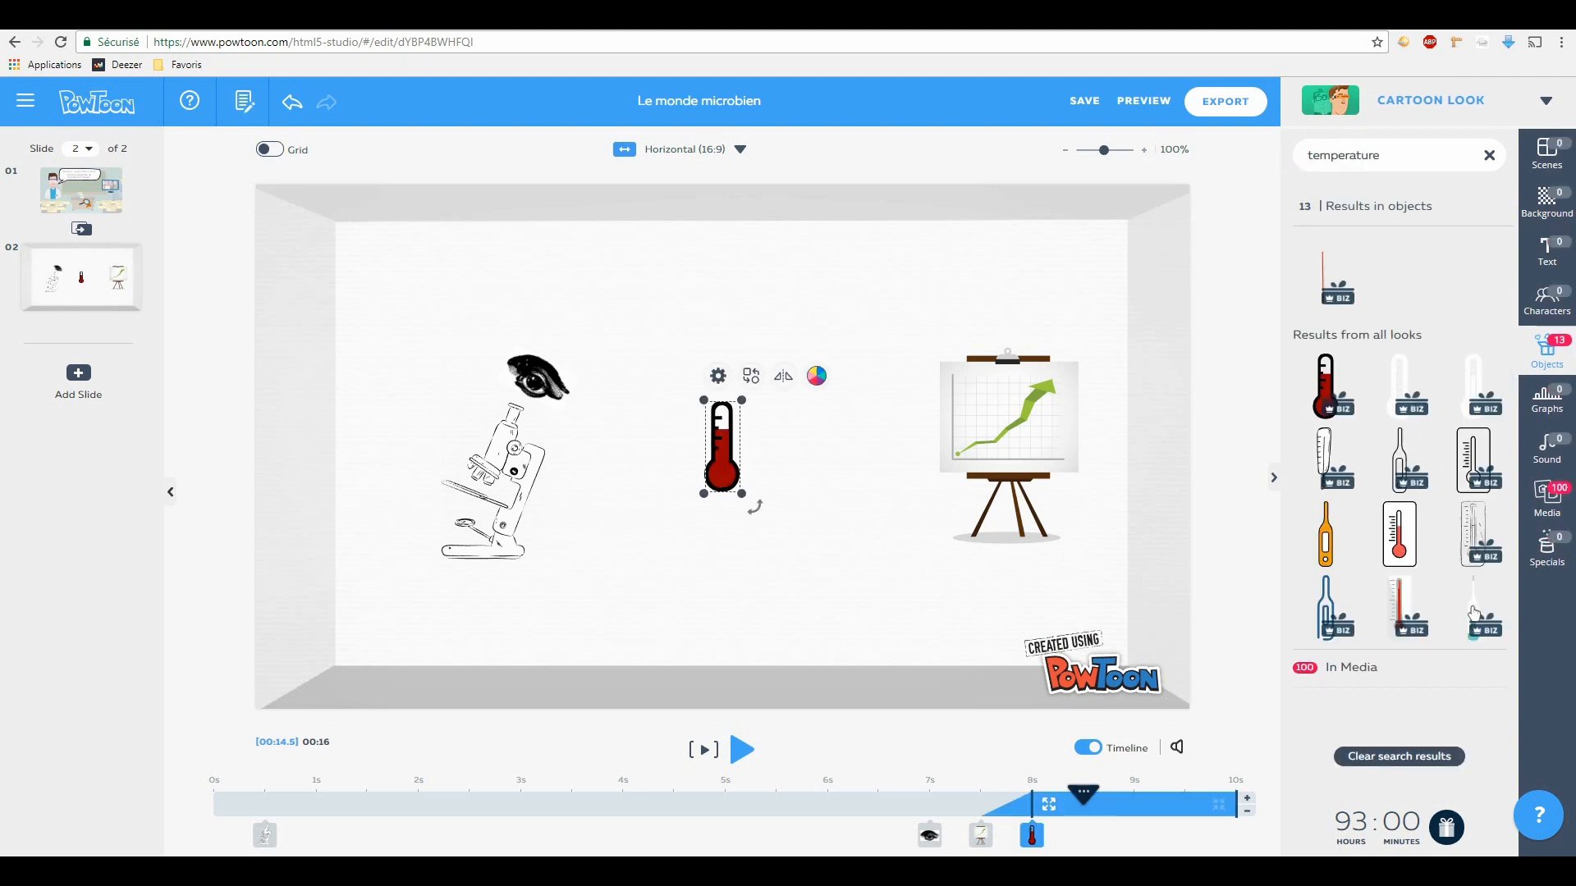
click(1475, 612)
Step: Search for "food" and place a strawberry to the left of the thermometer
double_click(1343, 155)
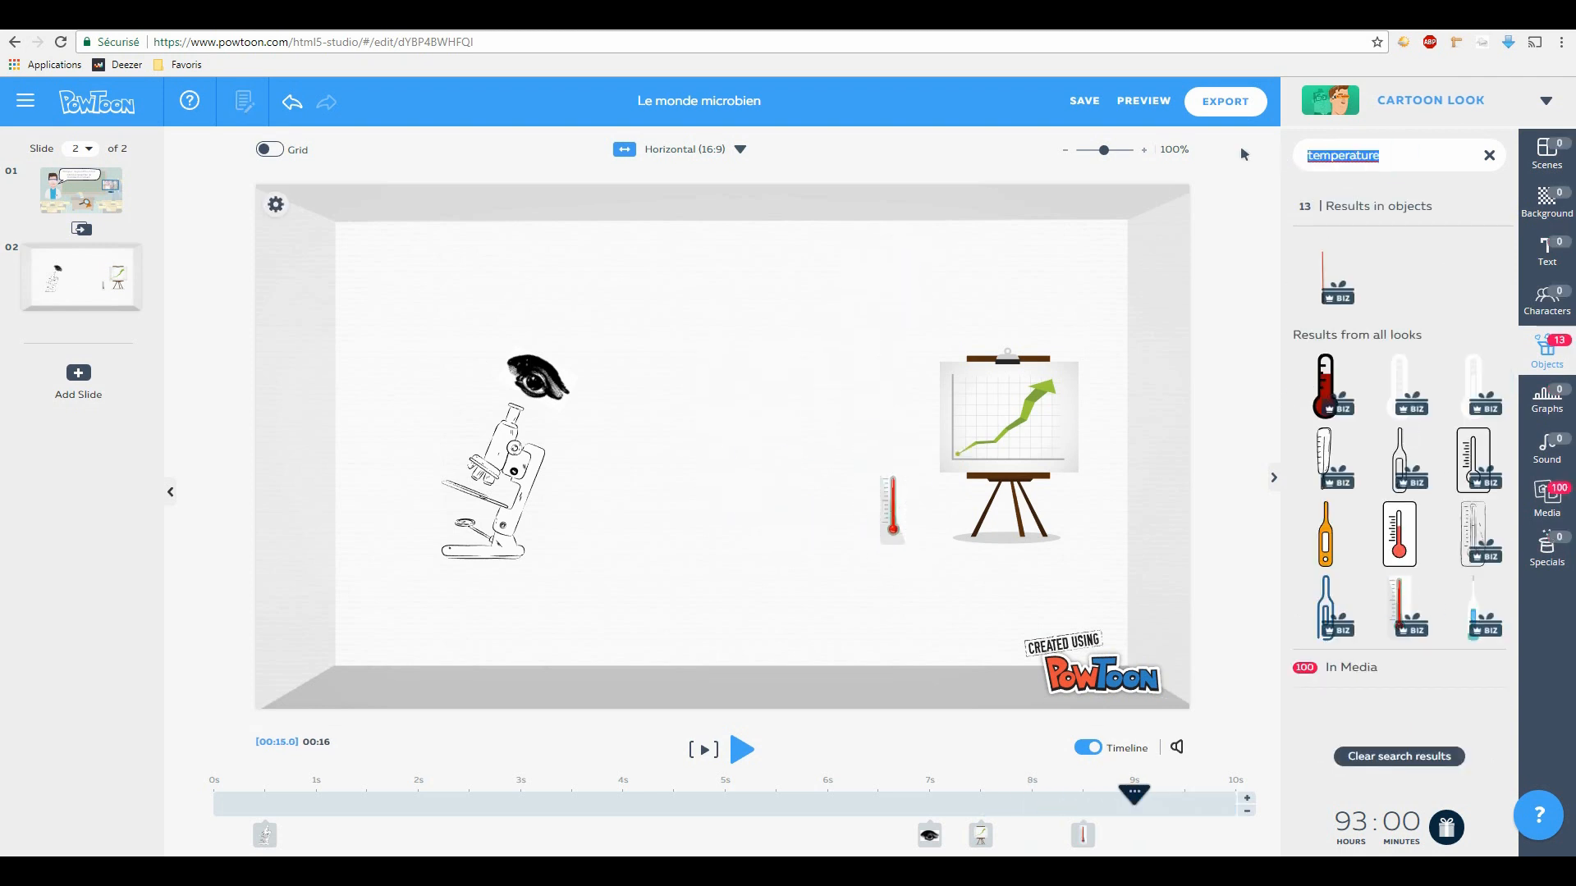
text(food)
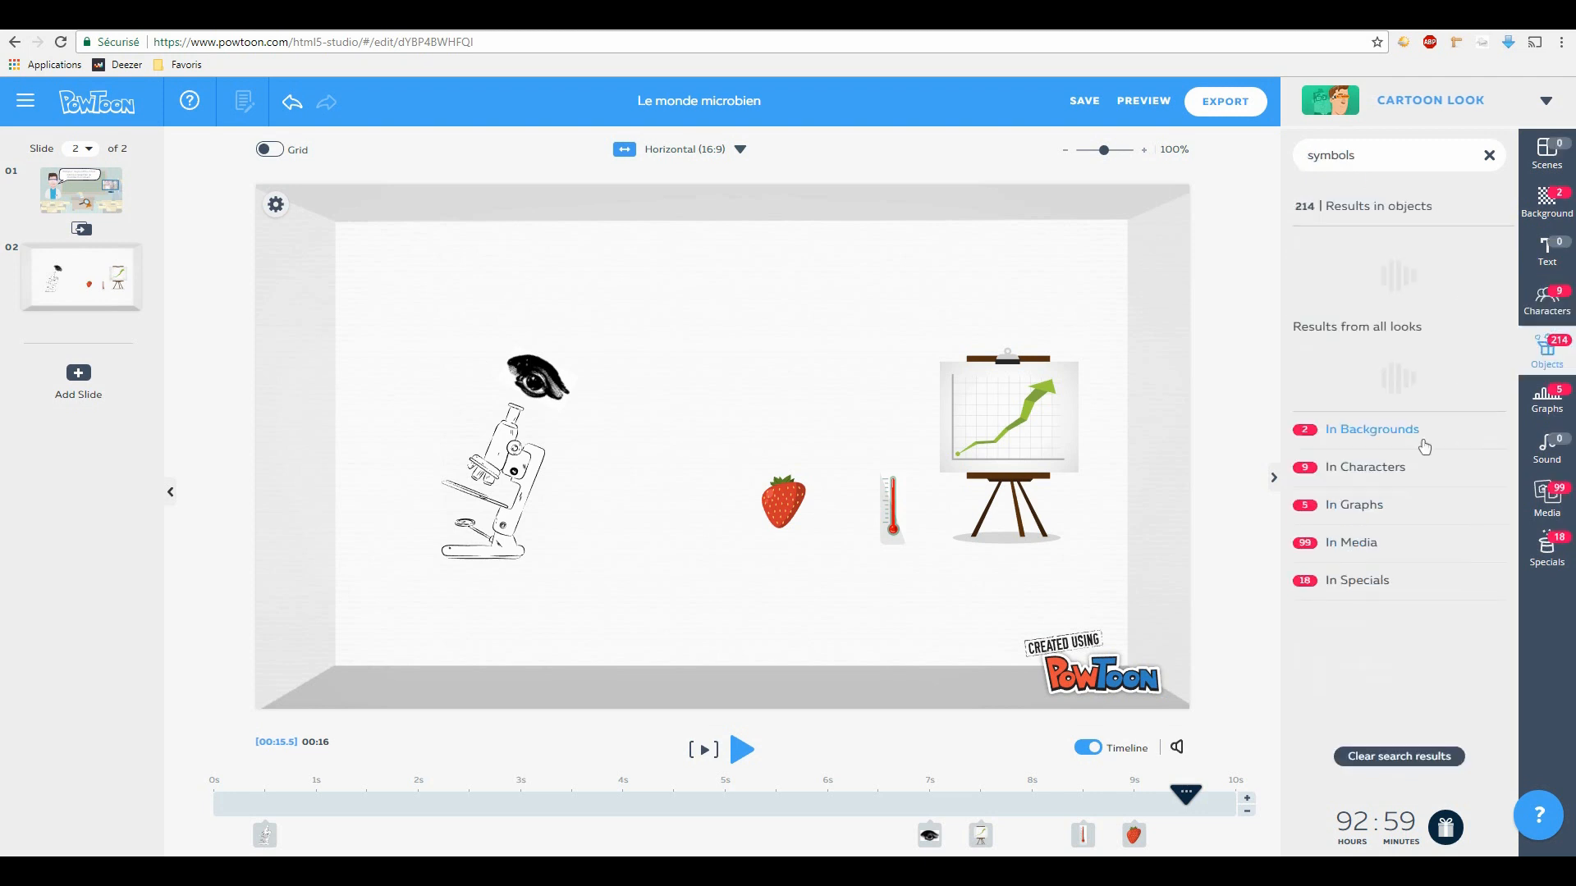
Step: Browse the object results for "symbols" and search for "minus" to look for a math sign
scroll(1415, 394, down, 5)
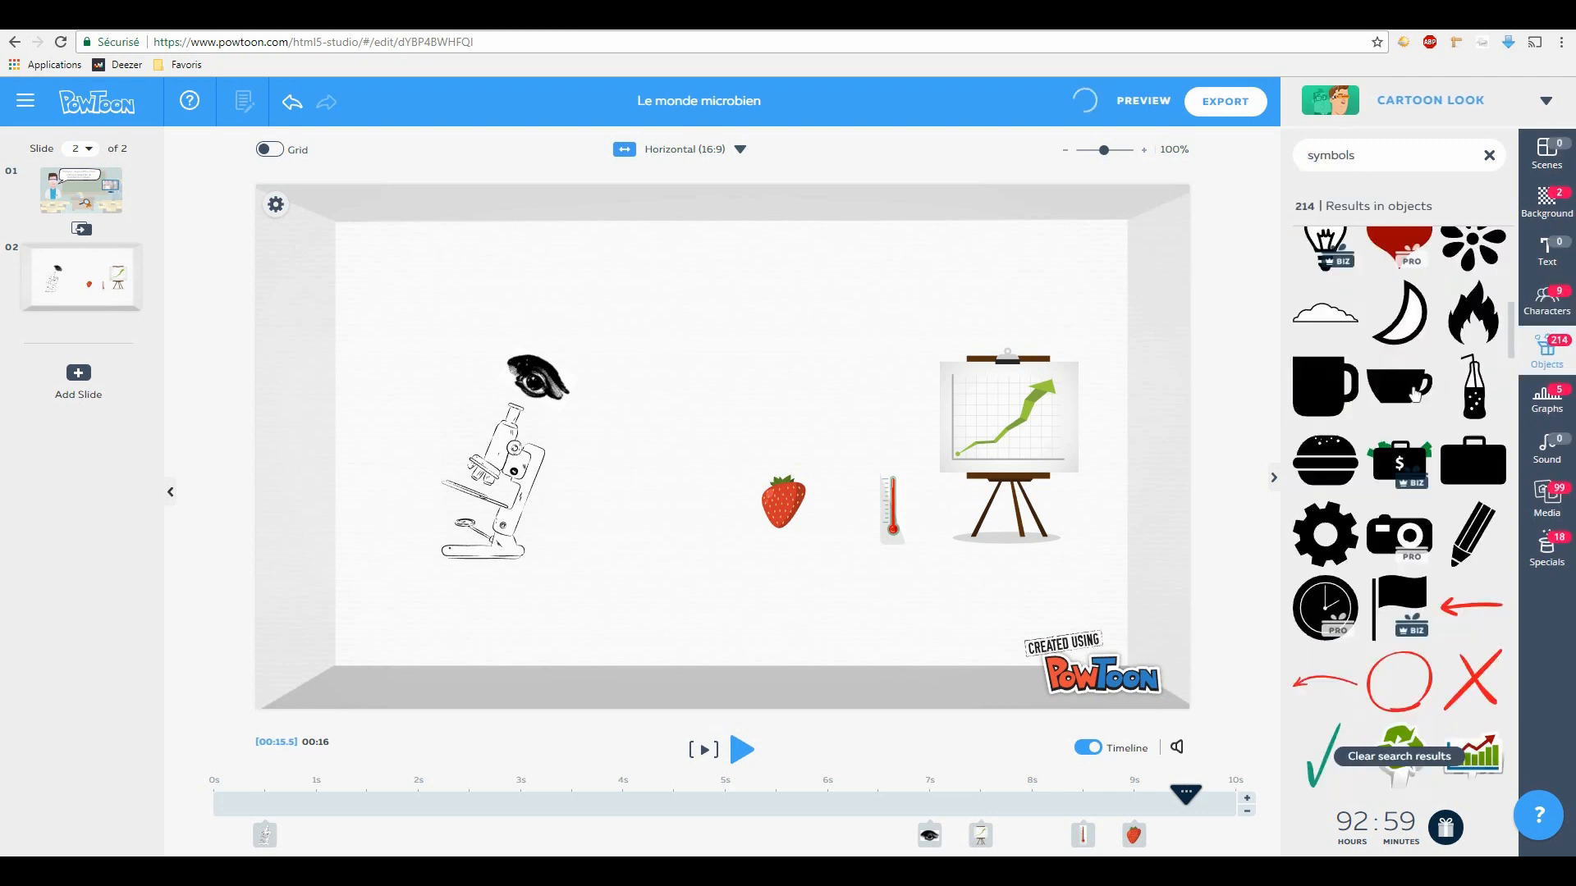
scroll(1415, 394, down, 20)
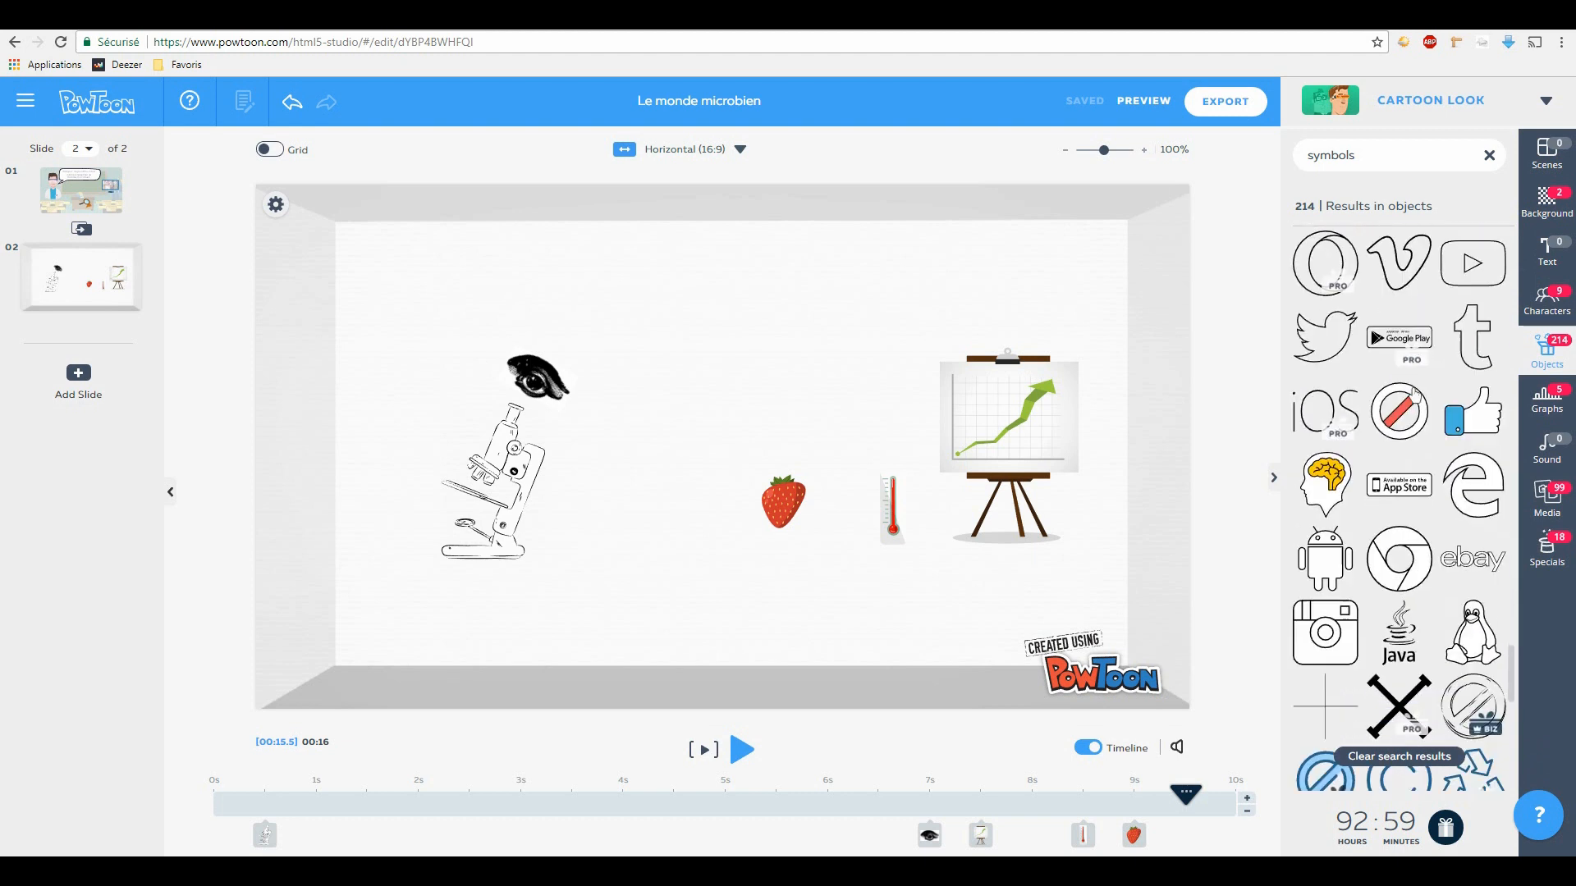
scroll(1416, 395, up, 20)
drag(1378, 156, 1258, 154)
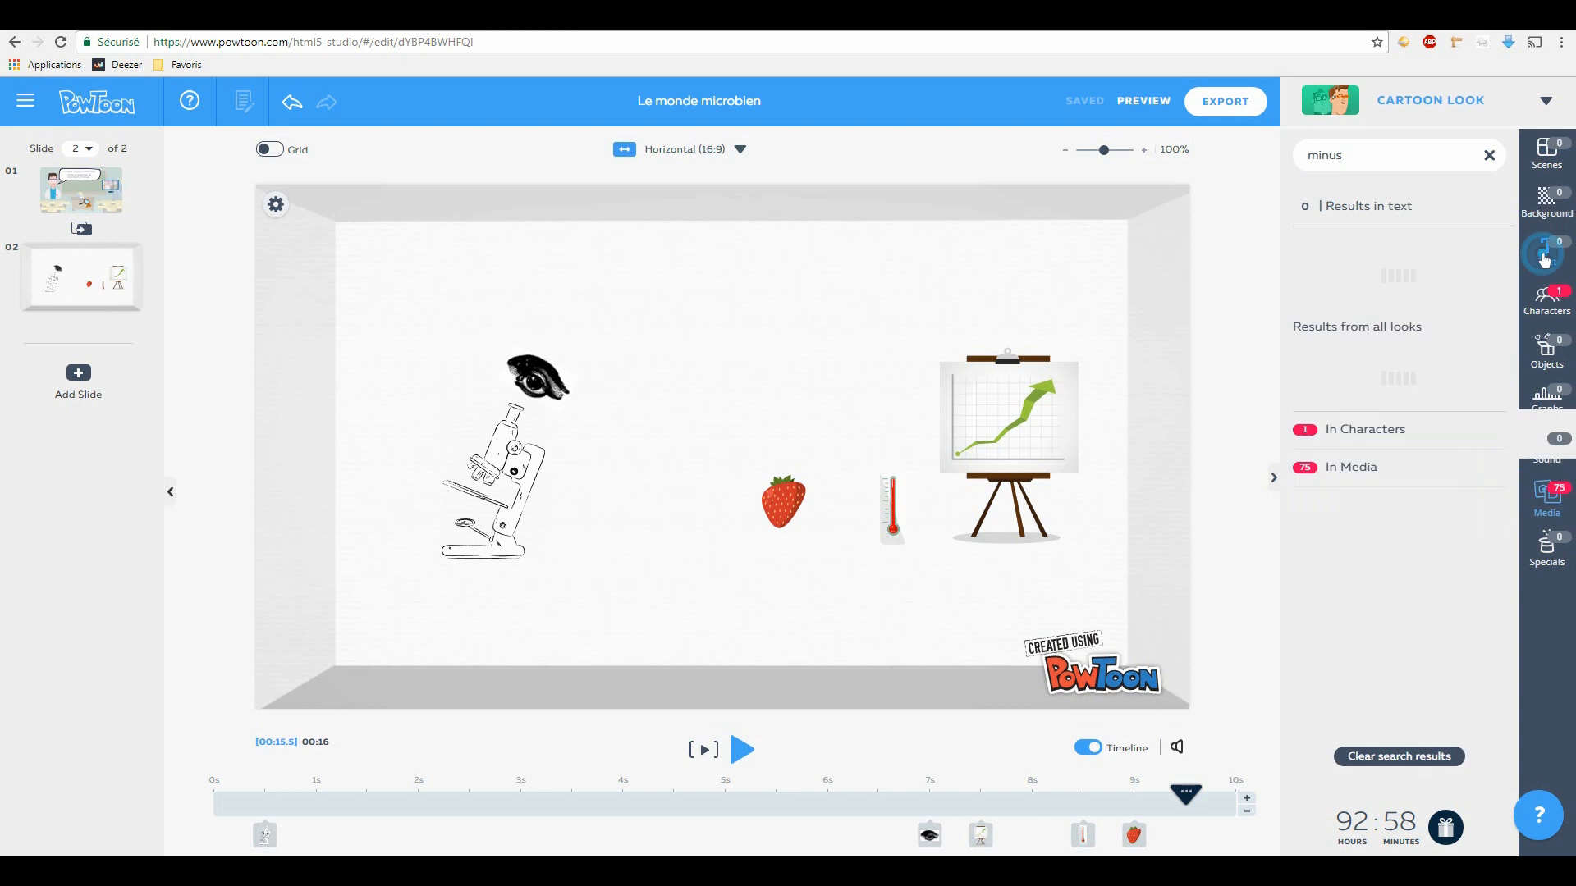
Step: Add a title text "+" between the strawberry and the thermometer, and shift the easel chart slightly down and right
click(1543, 254)
click(1542, 253)
scroll(1379, 448, down, 2)
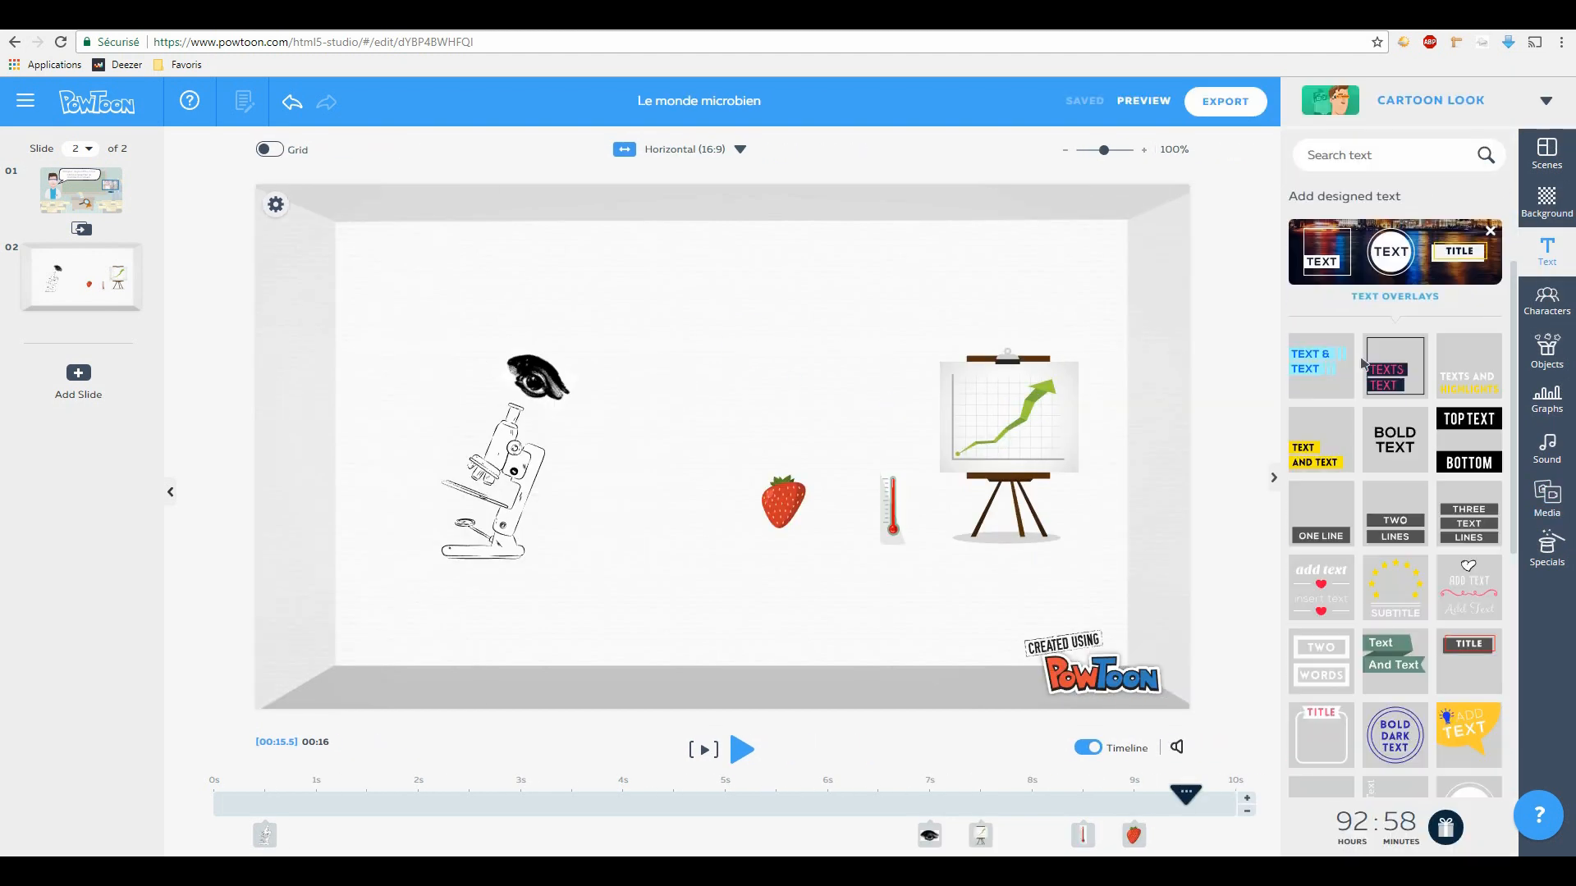
scroll(1379, 363, up, 2)
click(1395, 211)
drag(764, 419, 732, 508)
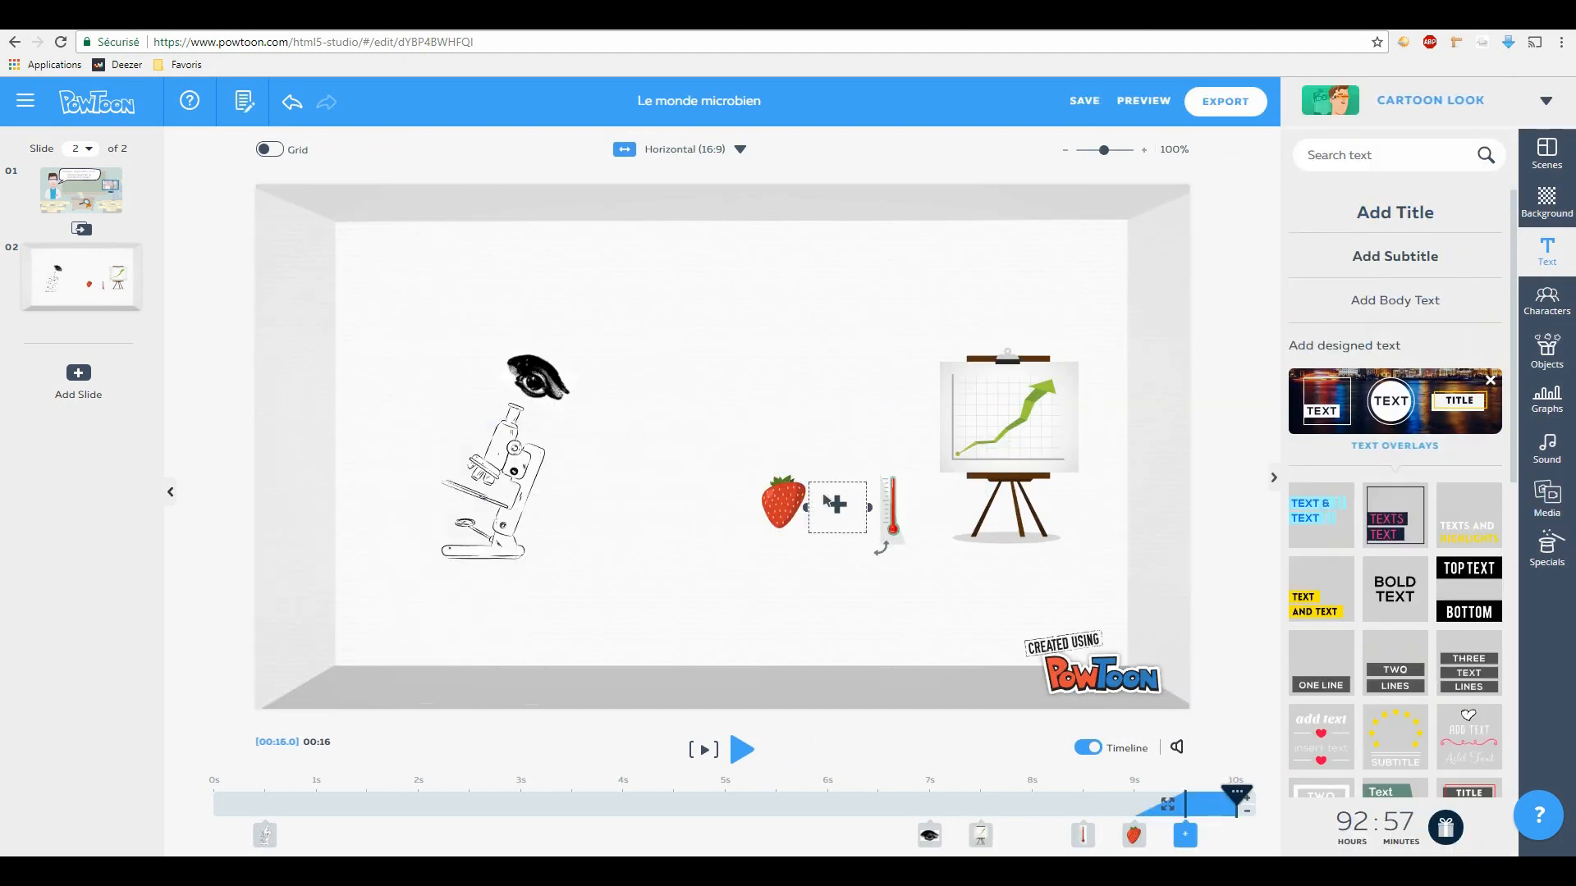
drag(977, 444, 988, 456)
click(672, 364)
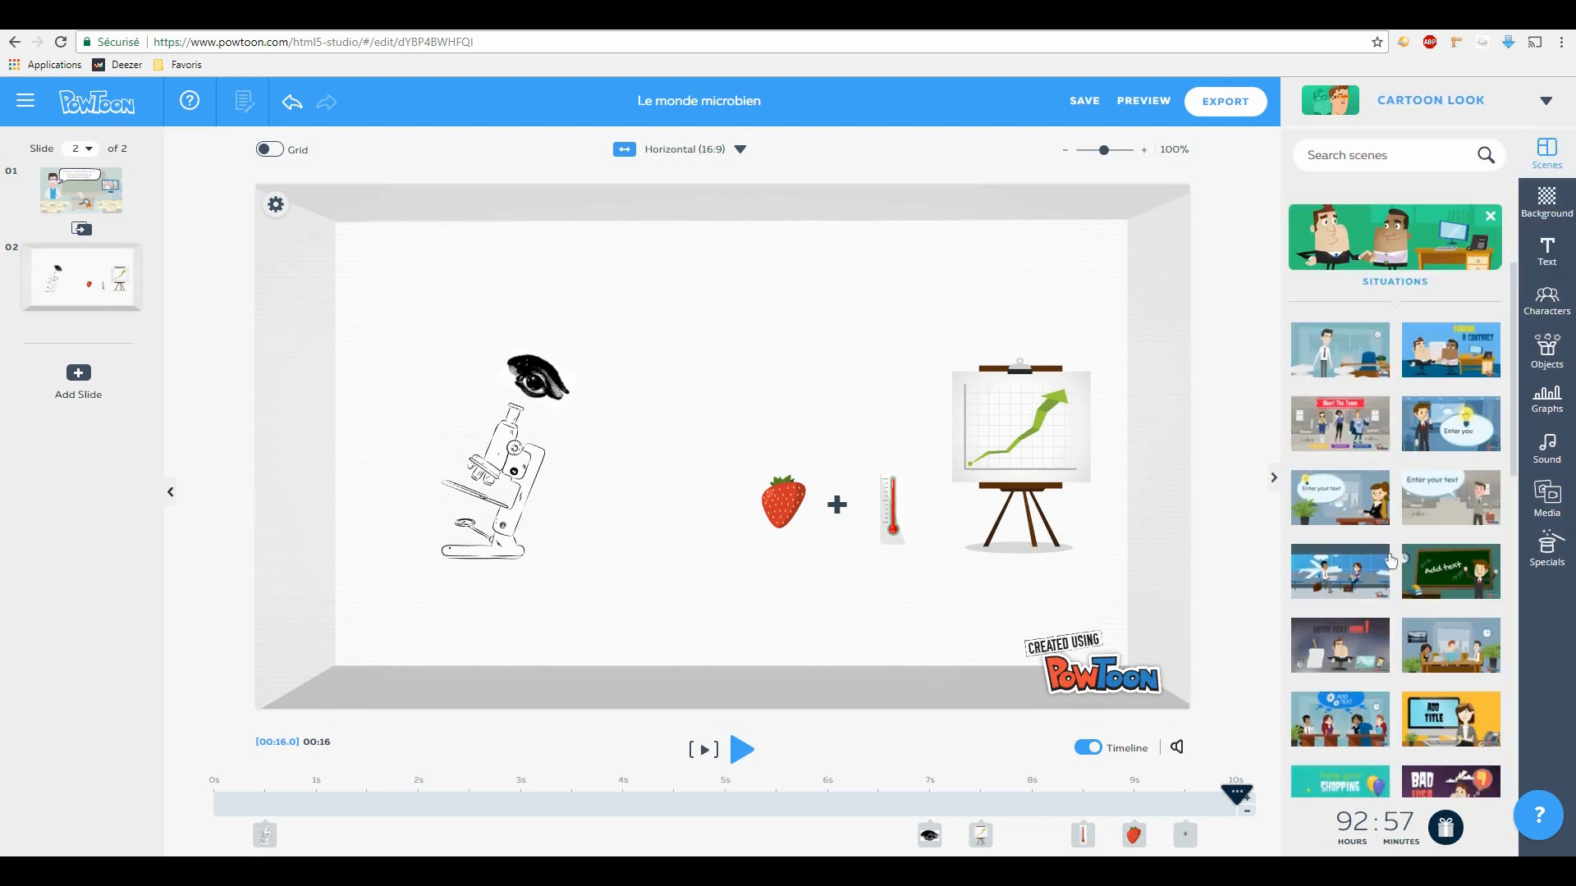
Step: Switch the library to the Infographic look and the Whiteboard look, and browse the Whiteboard scenes
click(1449, 123)
click(788, 459)
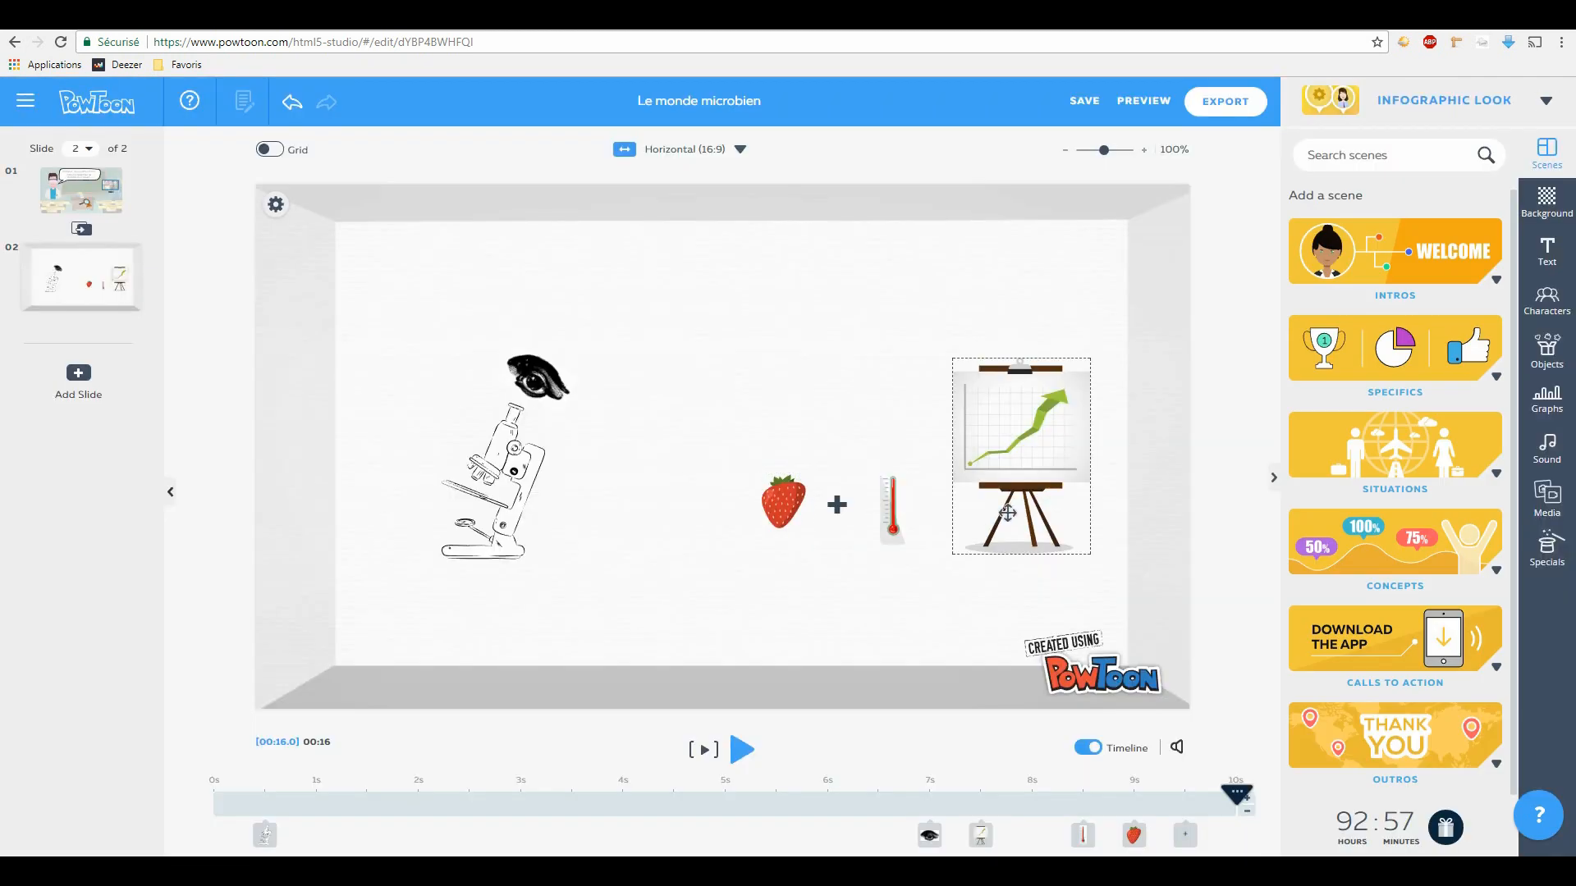
click(1486, 111)
click(711, 488)
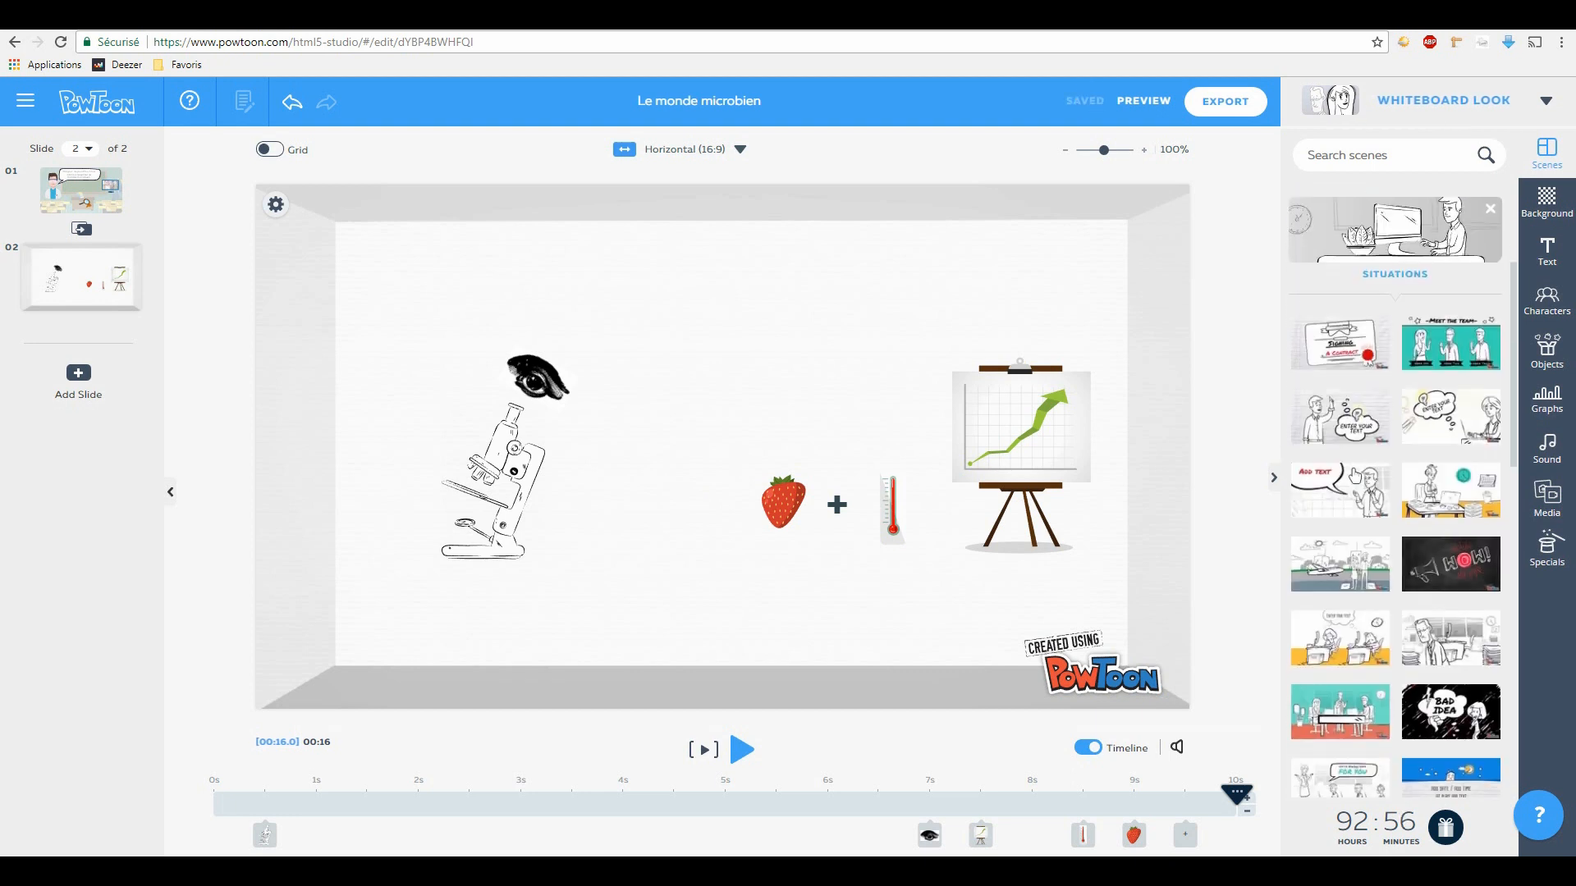
scroll(1354, 476, down, 15)
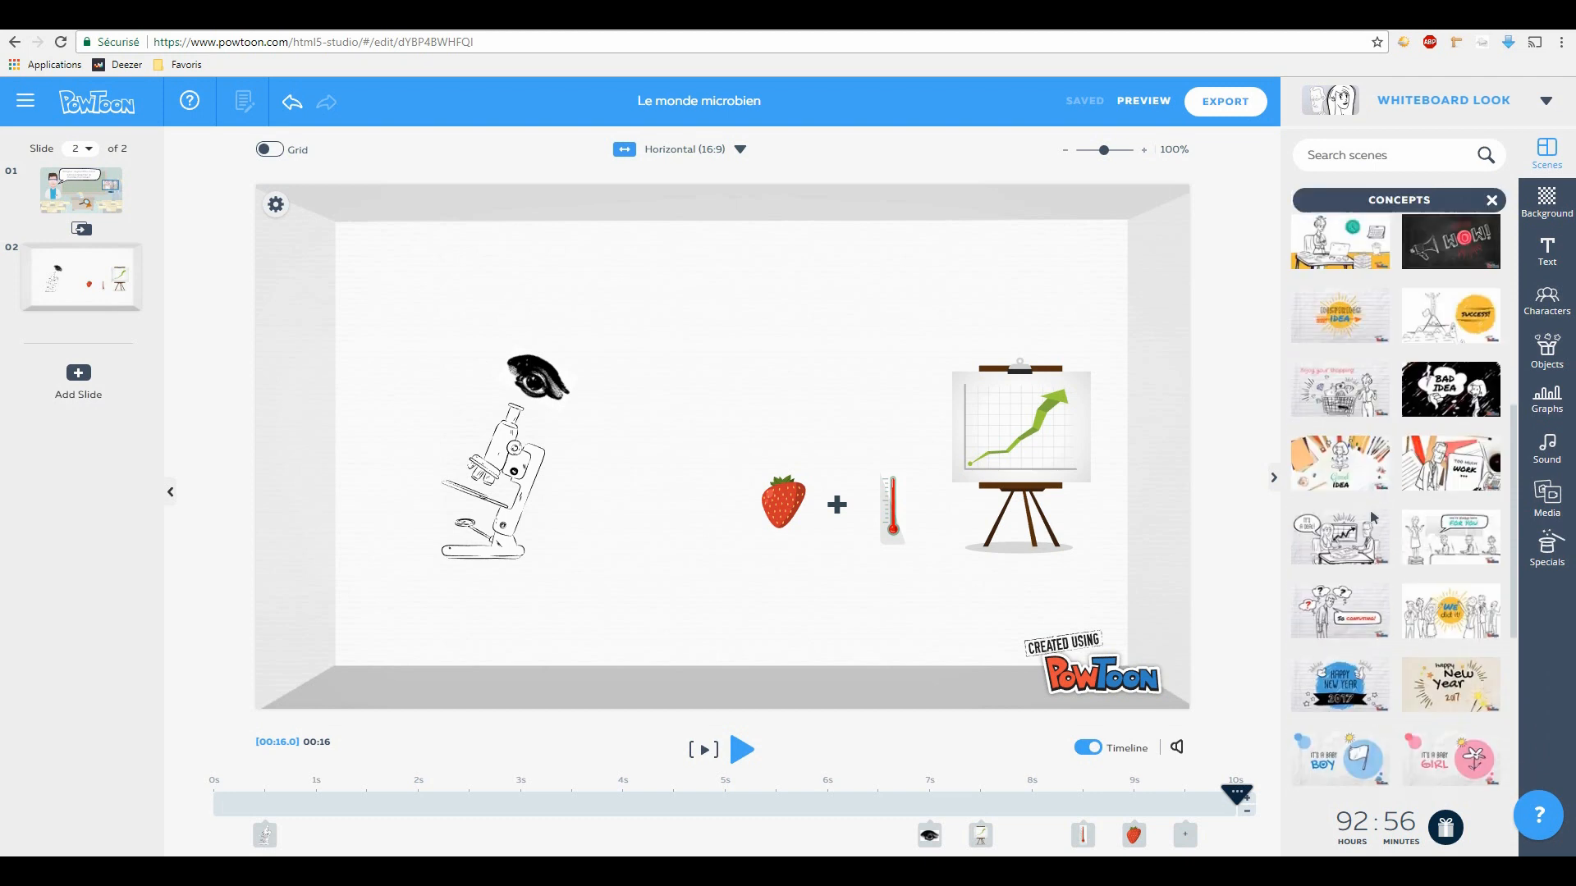
scroll(1355, 556, down, 6)
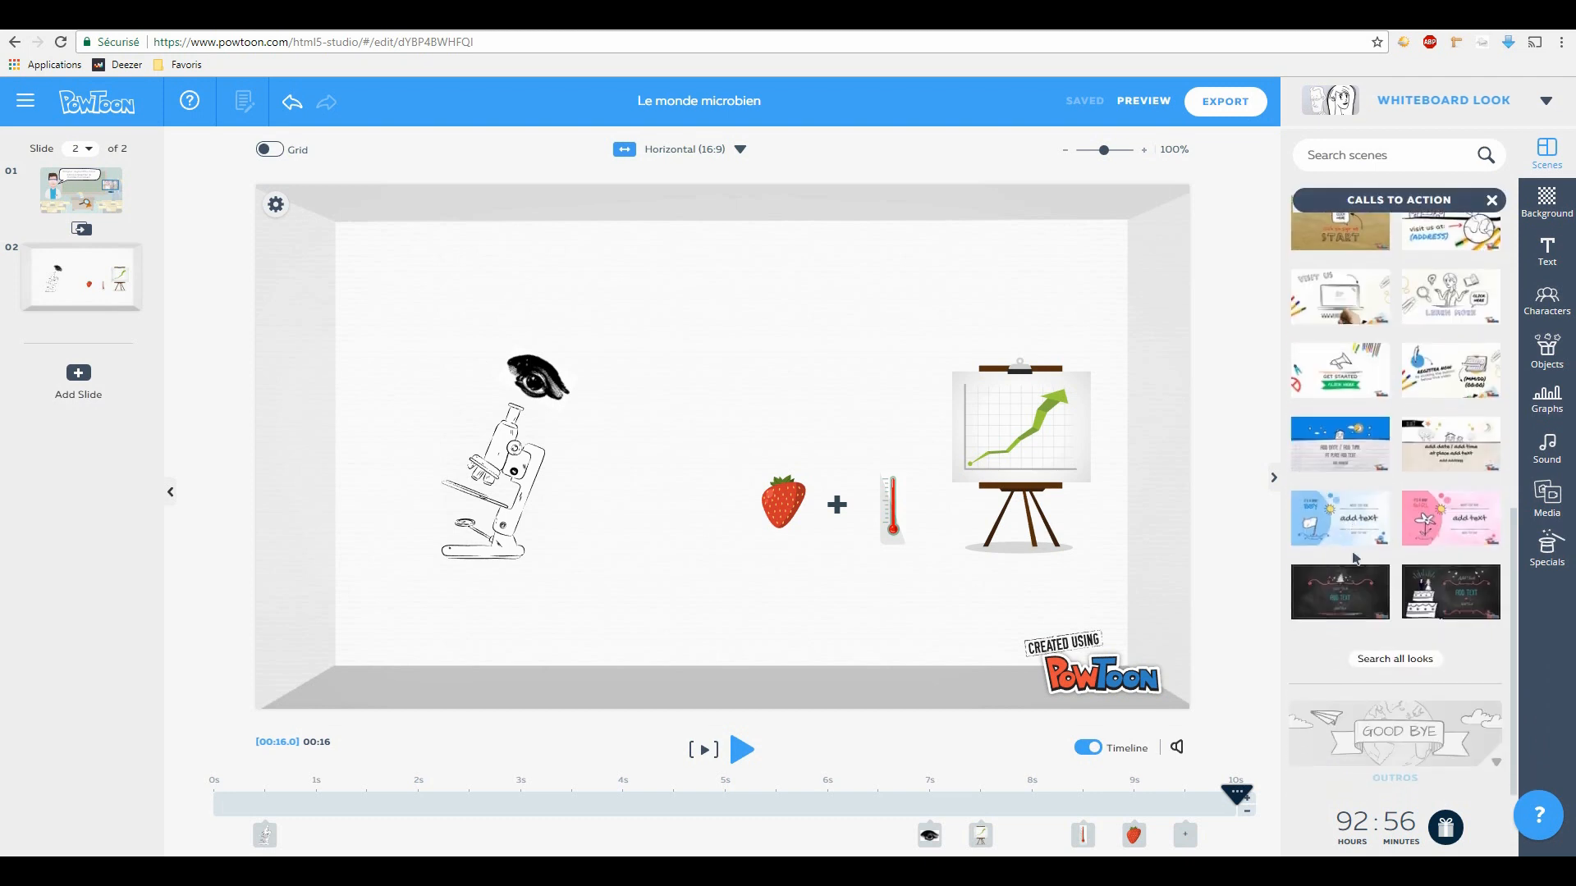
Step: Browse the Whiteboard scenes and try moving the easel chart above the strawberry on slide 2
scroll(1356, 560, up, 20)
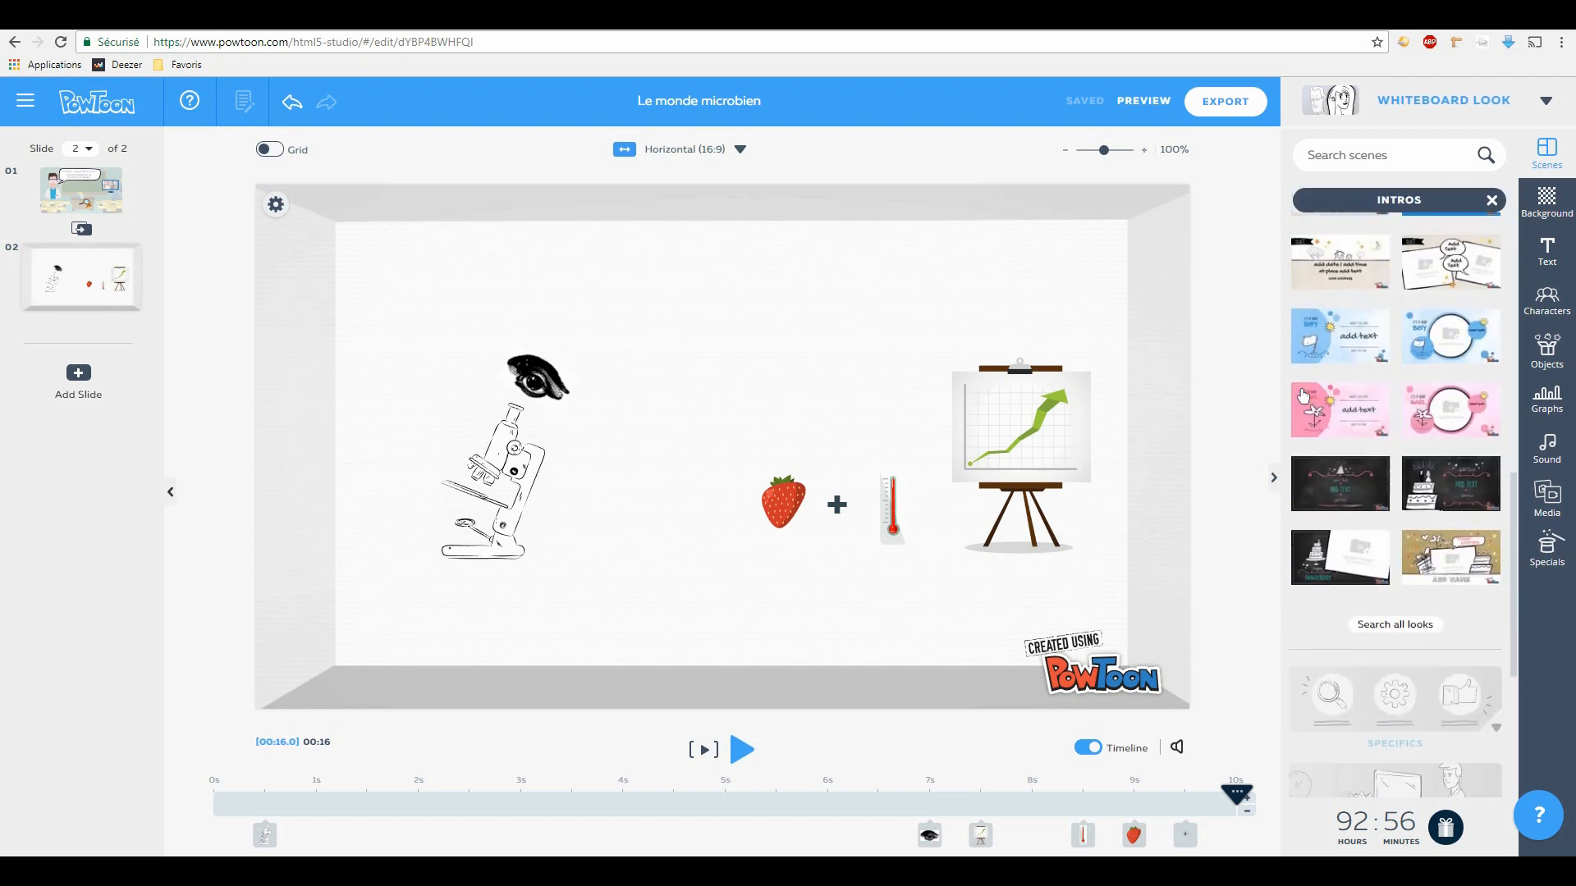
drag(1031, 480, 804, 388)
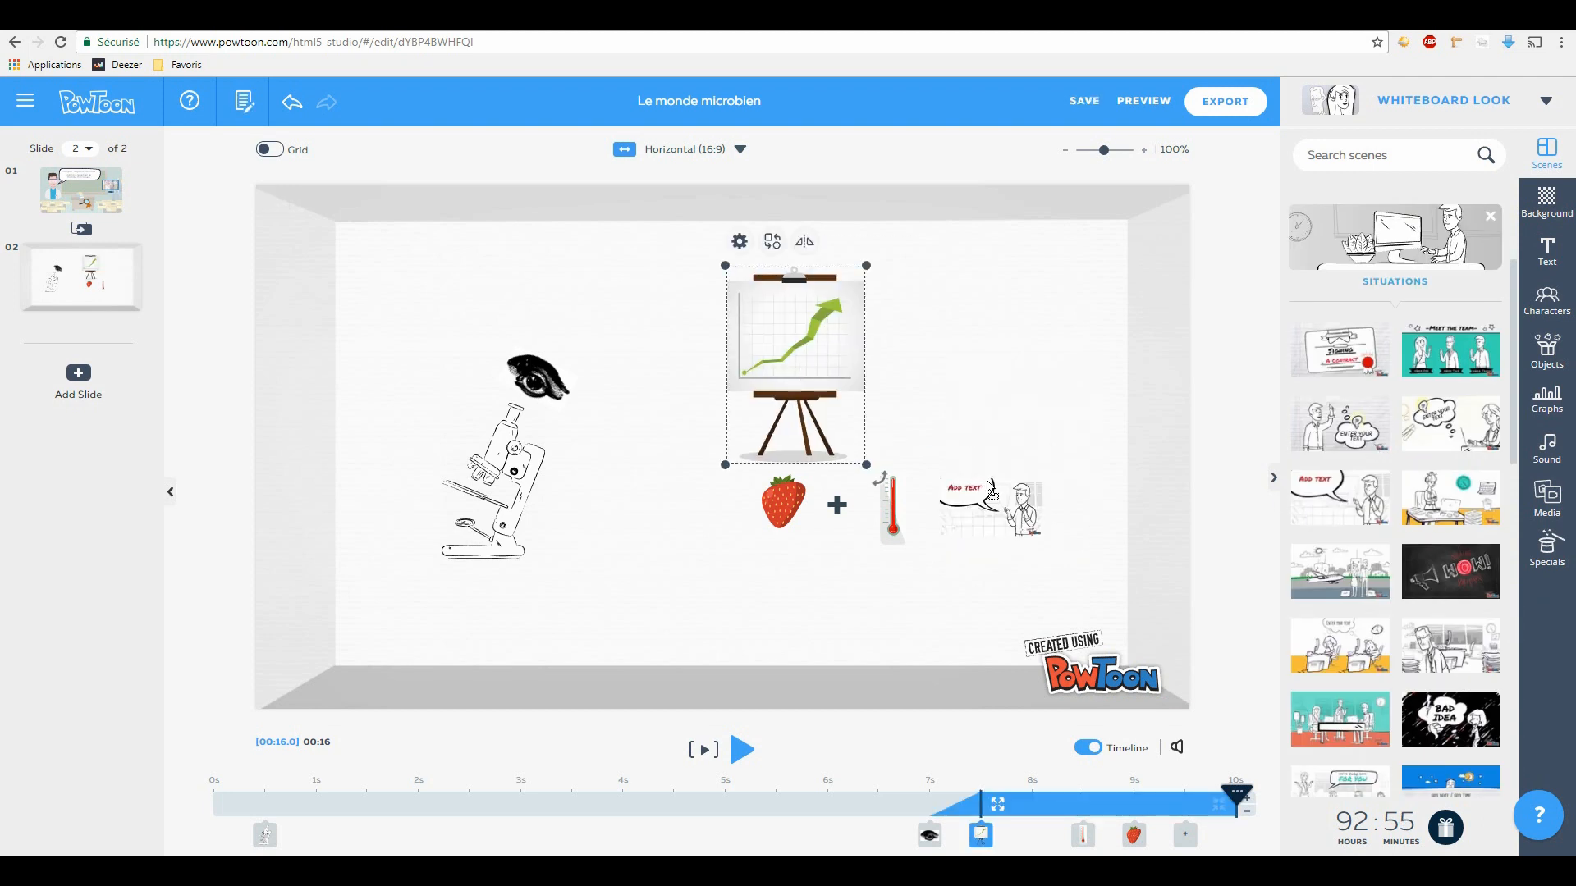
key(ctrl+z)
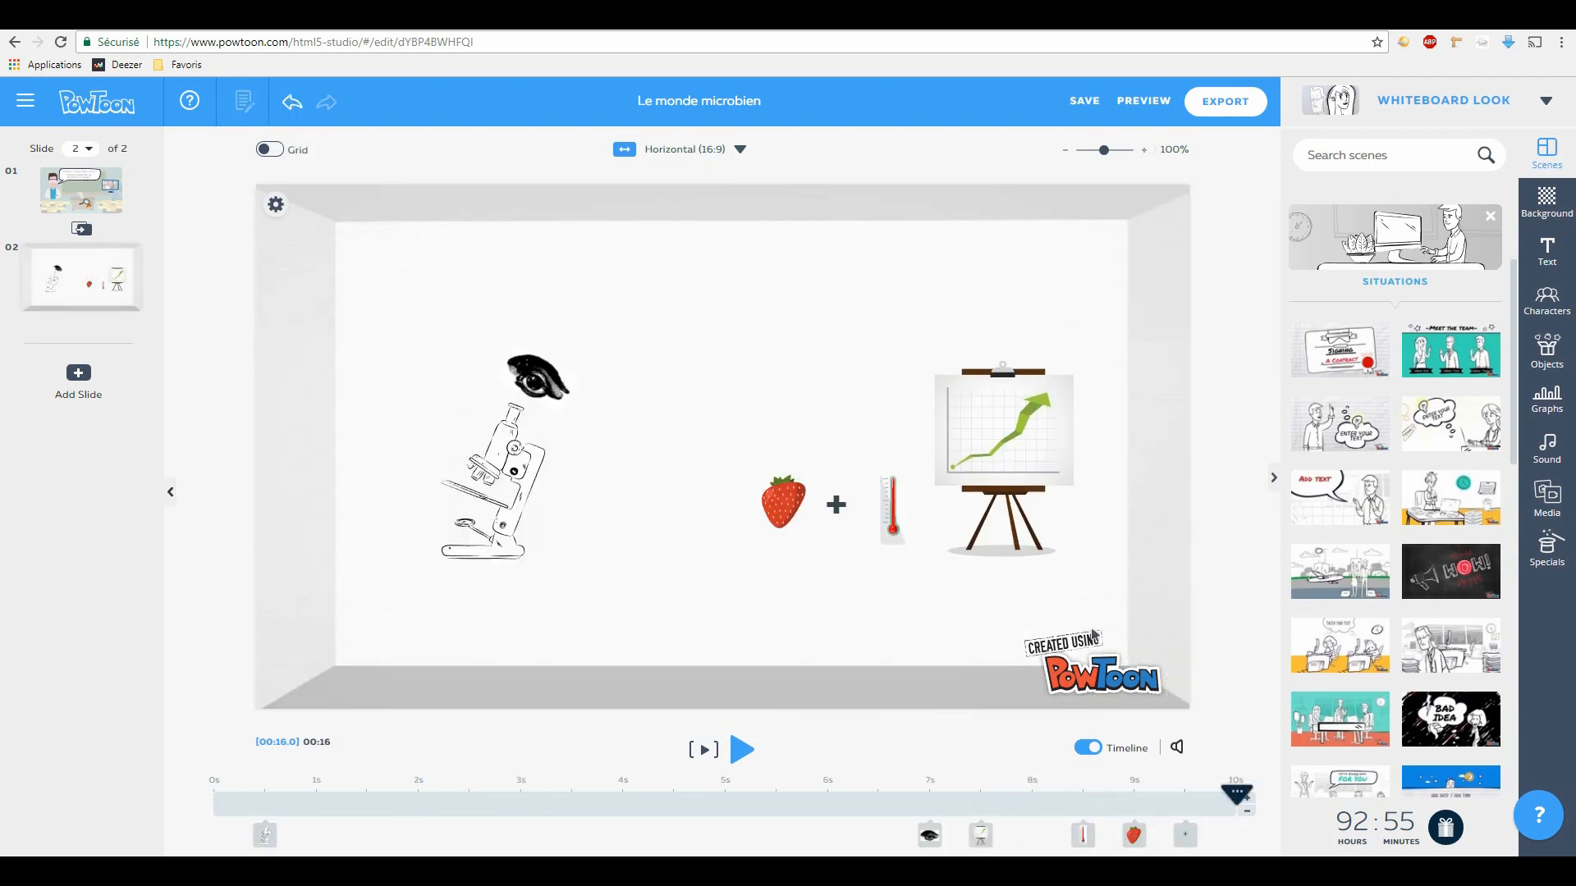
scroll(1385, 719, up, 4)
Step: Try a Whiteboard office location as the background of slide 2
click(1540, 205)
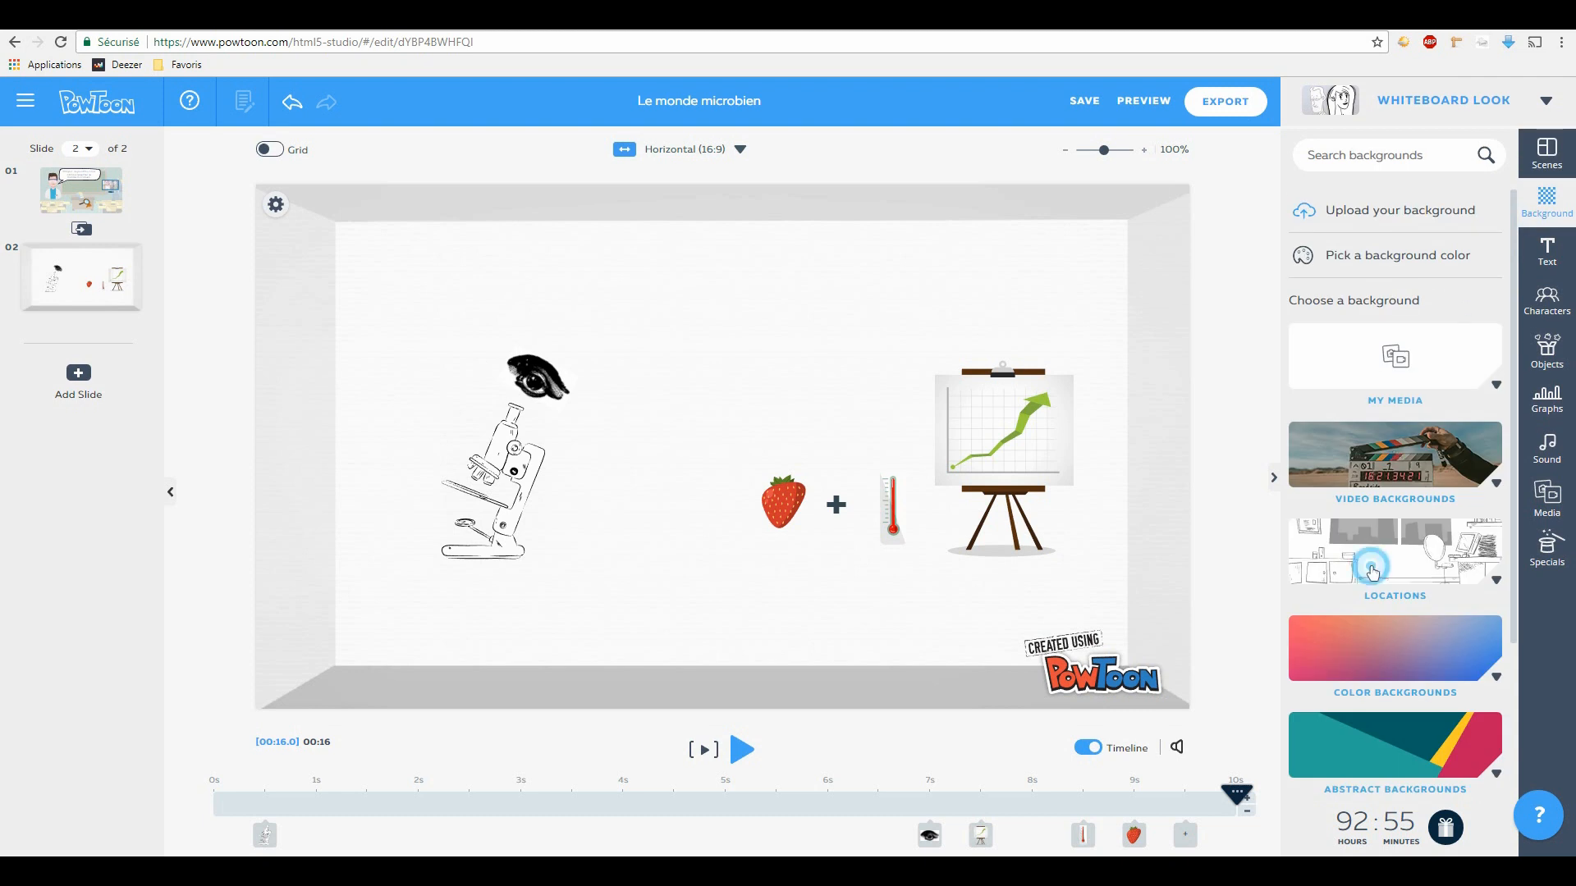
click(1372, 566)
click(1340, 435)
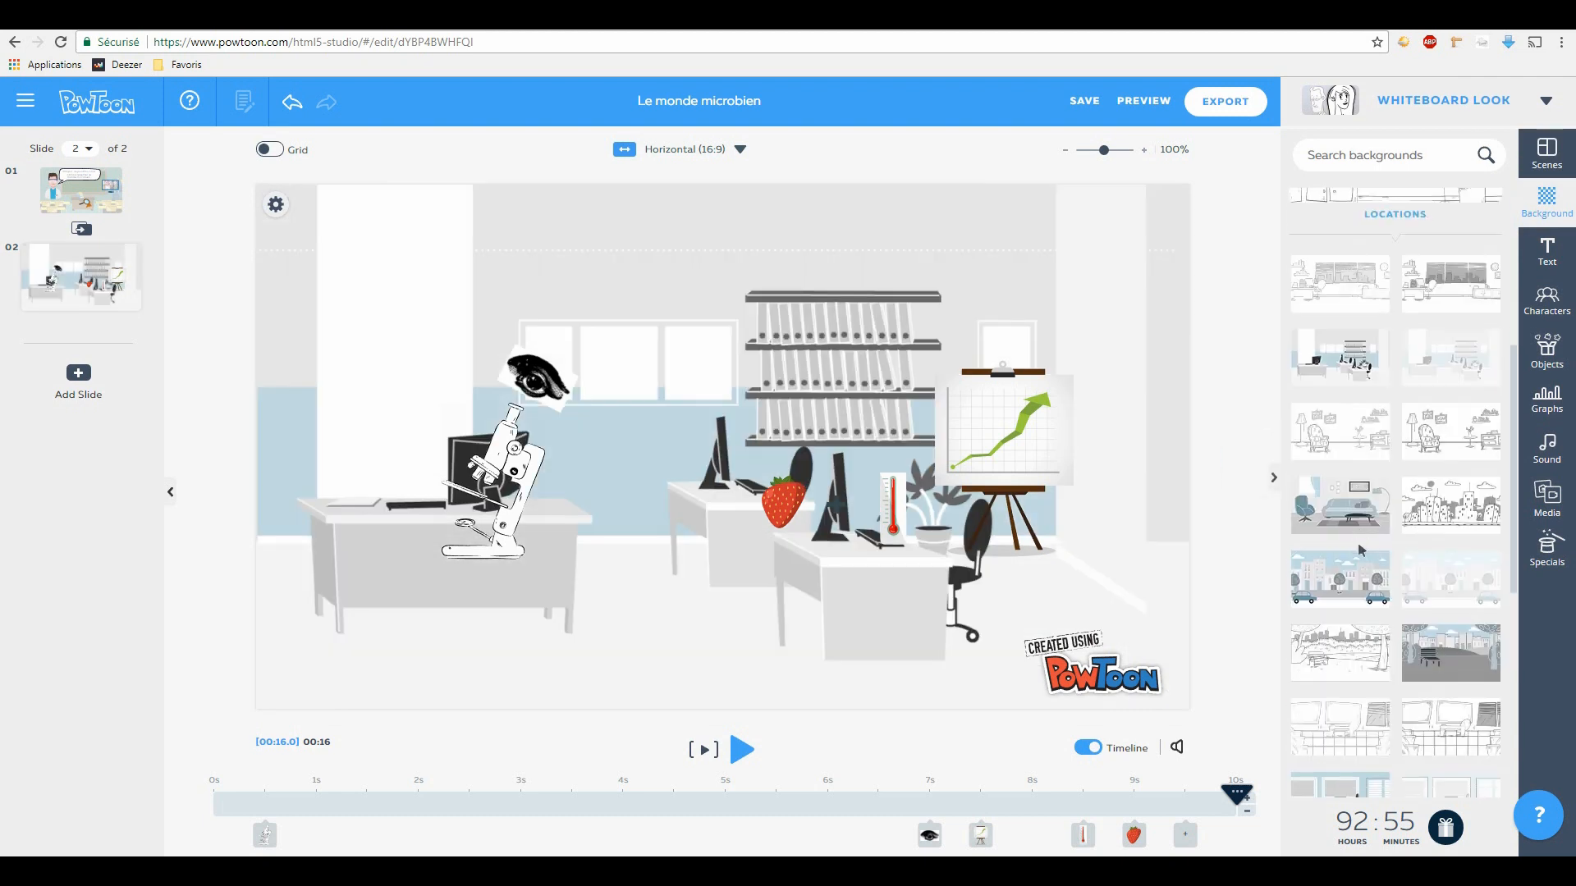
key(ctrl+z)
Step: Add a third slide and apply the Whiteboard Situations scene with a man, a speech bubble and an "Add text" title
click(78, 374)
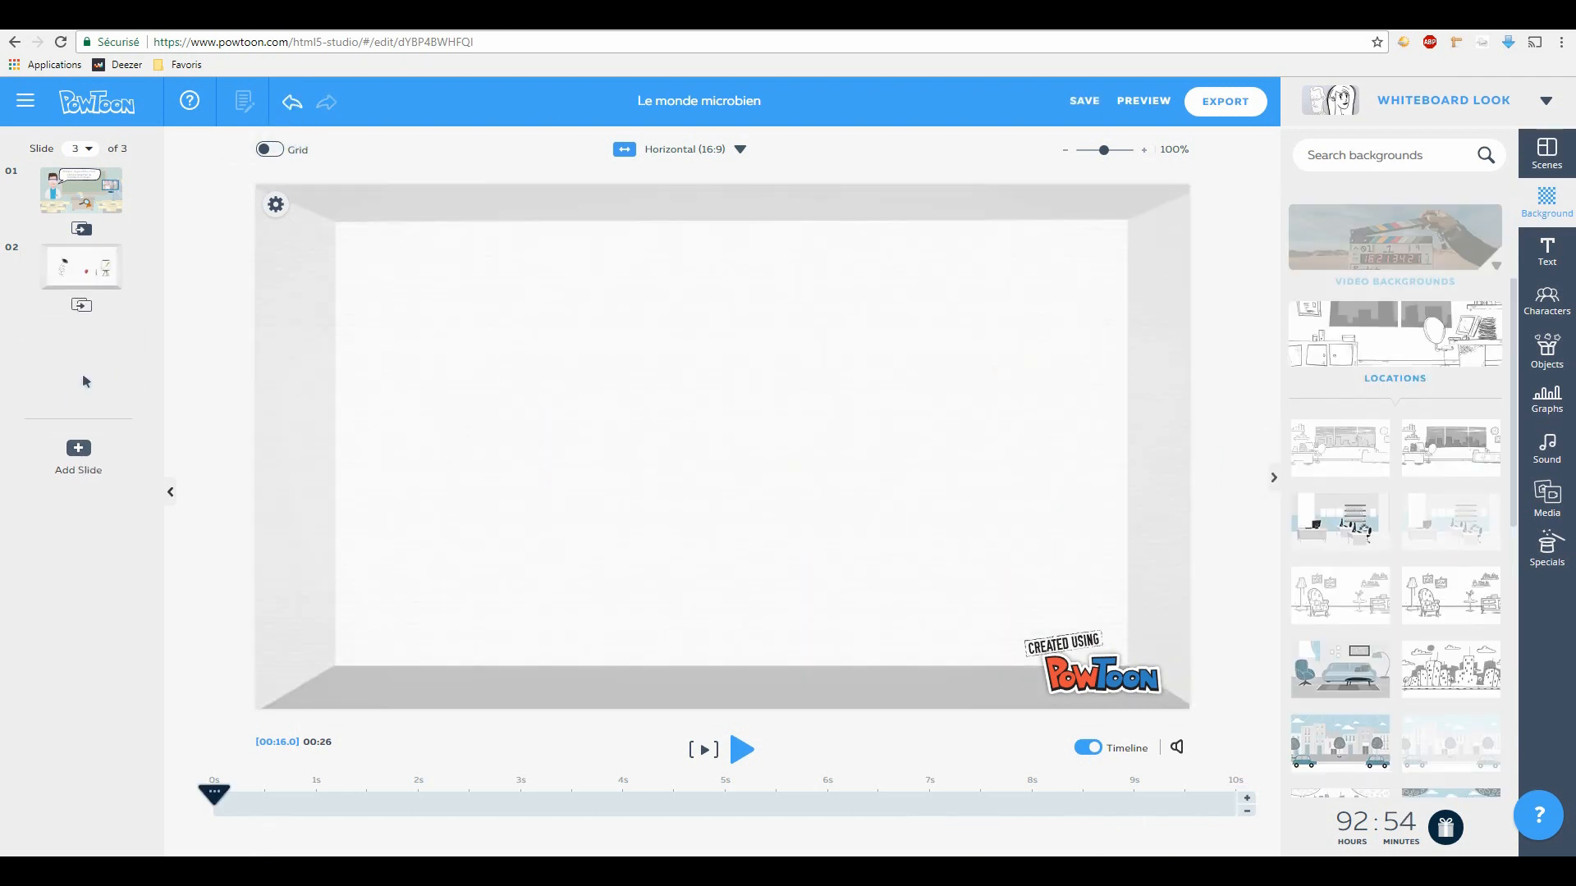
click(1549, 304)
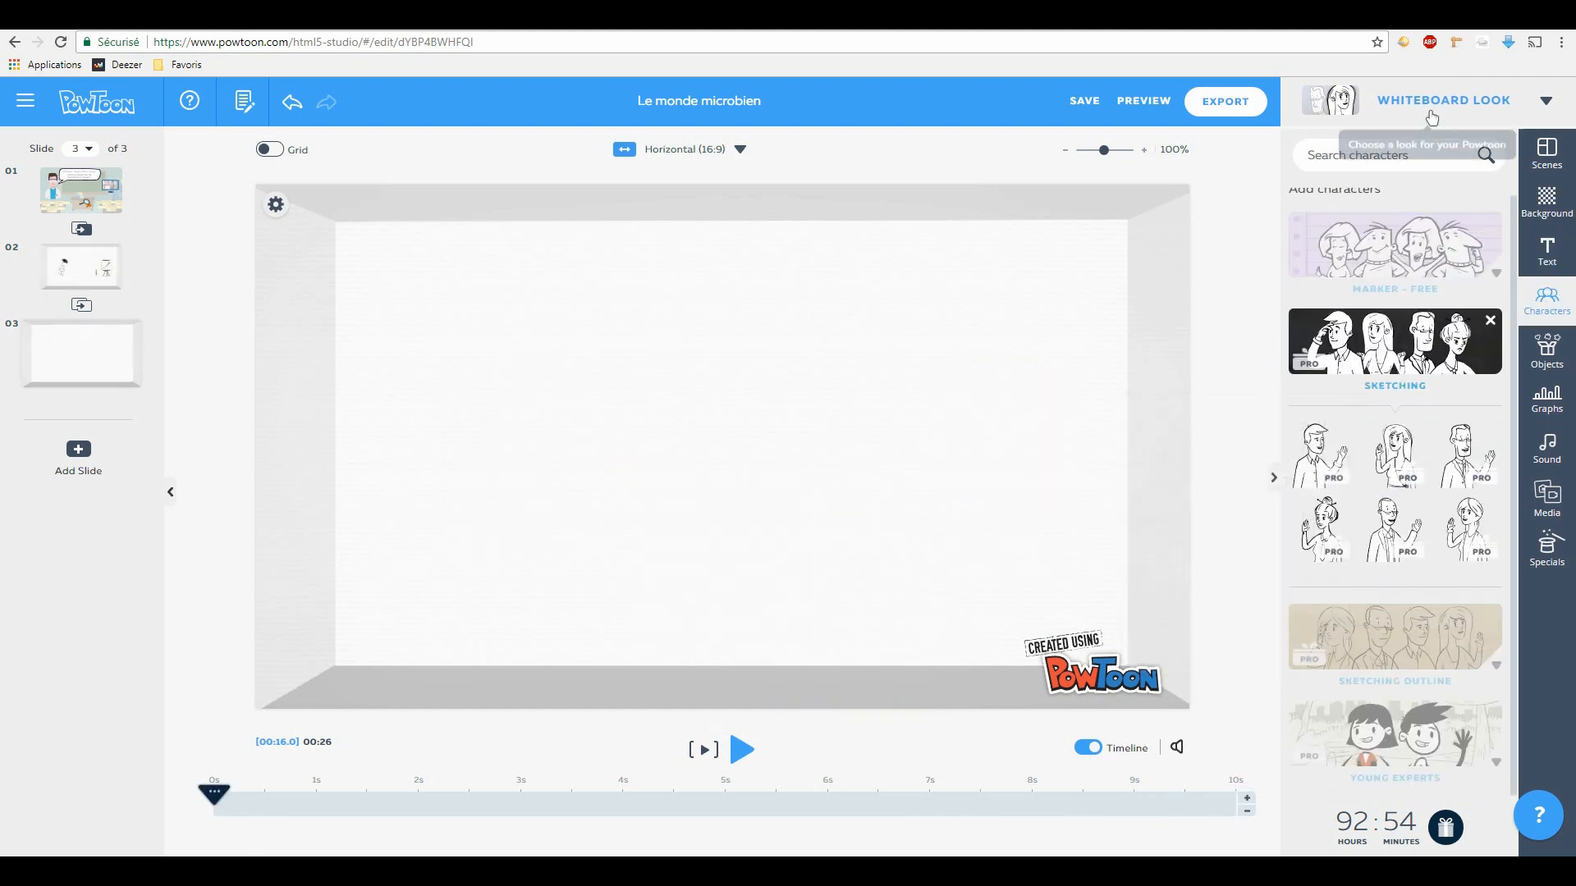
click(1433, 107)
click(603, 450)
click(1546, 154)
click(1387, 451)
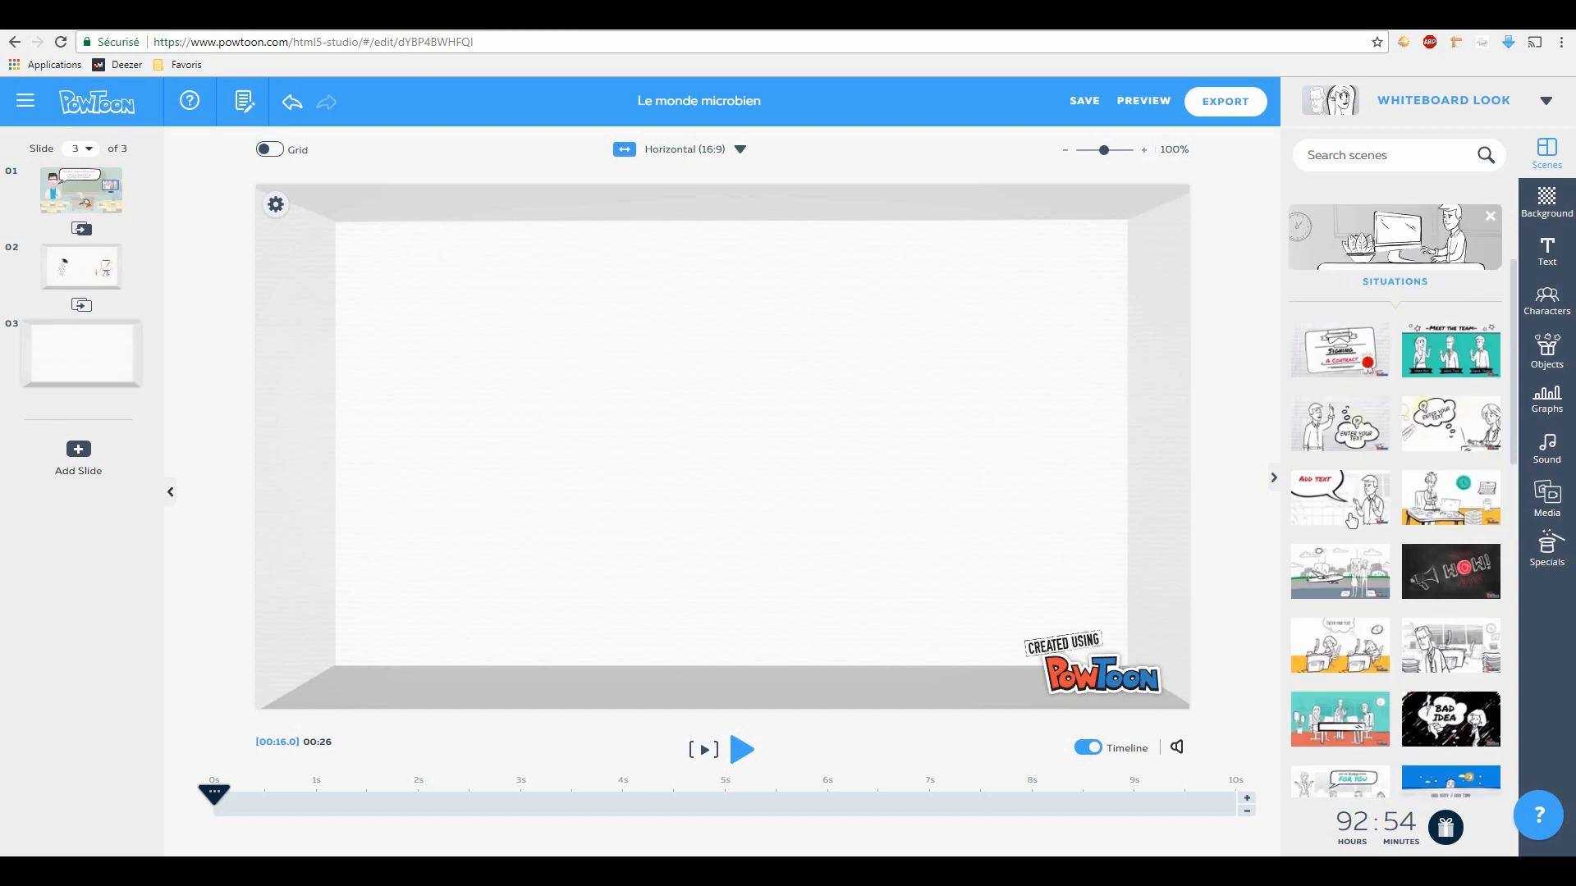
click(1387, 509)
Step: Shrink the man to a full-length figure on the right of slide 3 and place the speech bubble beside his head
click(640, 429)
drag(640, 430, 874, 596)
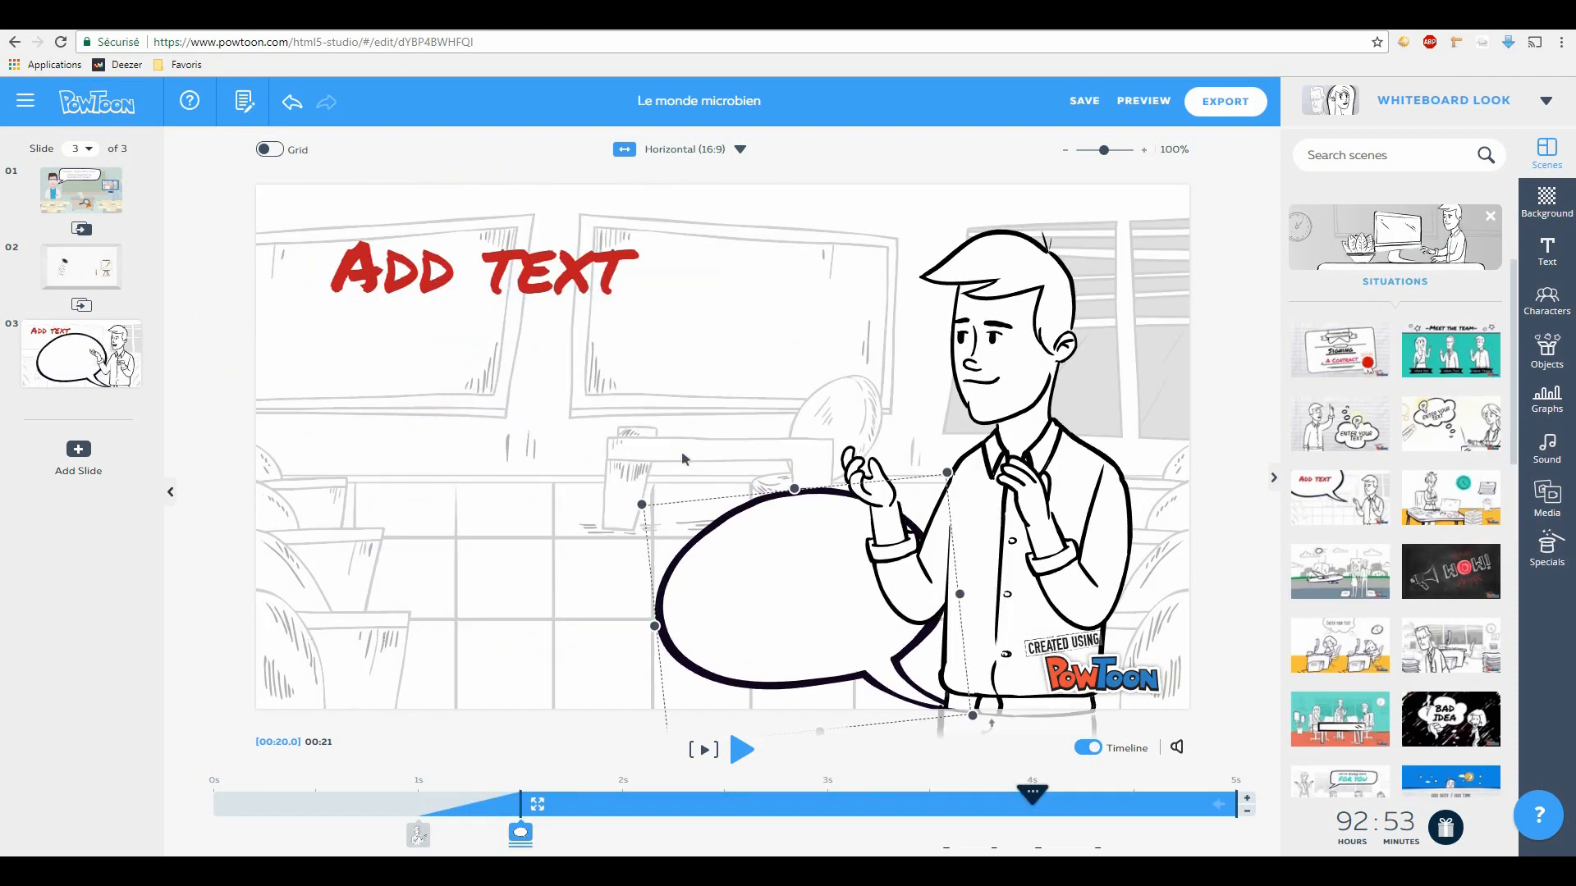
click(763, 197)
drag(763, 197, 950, 207)
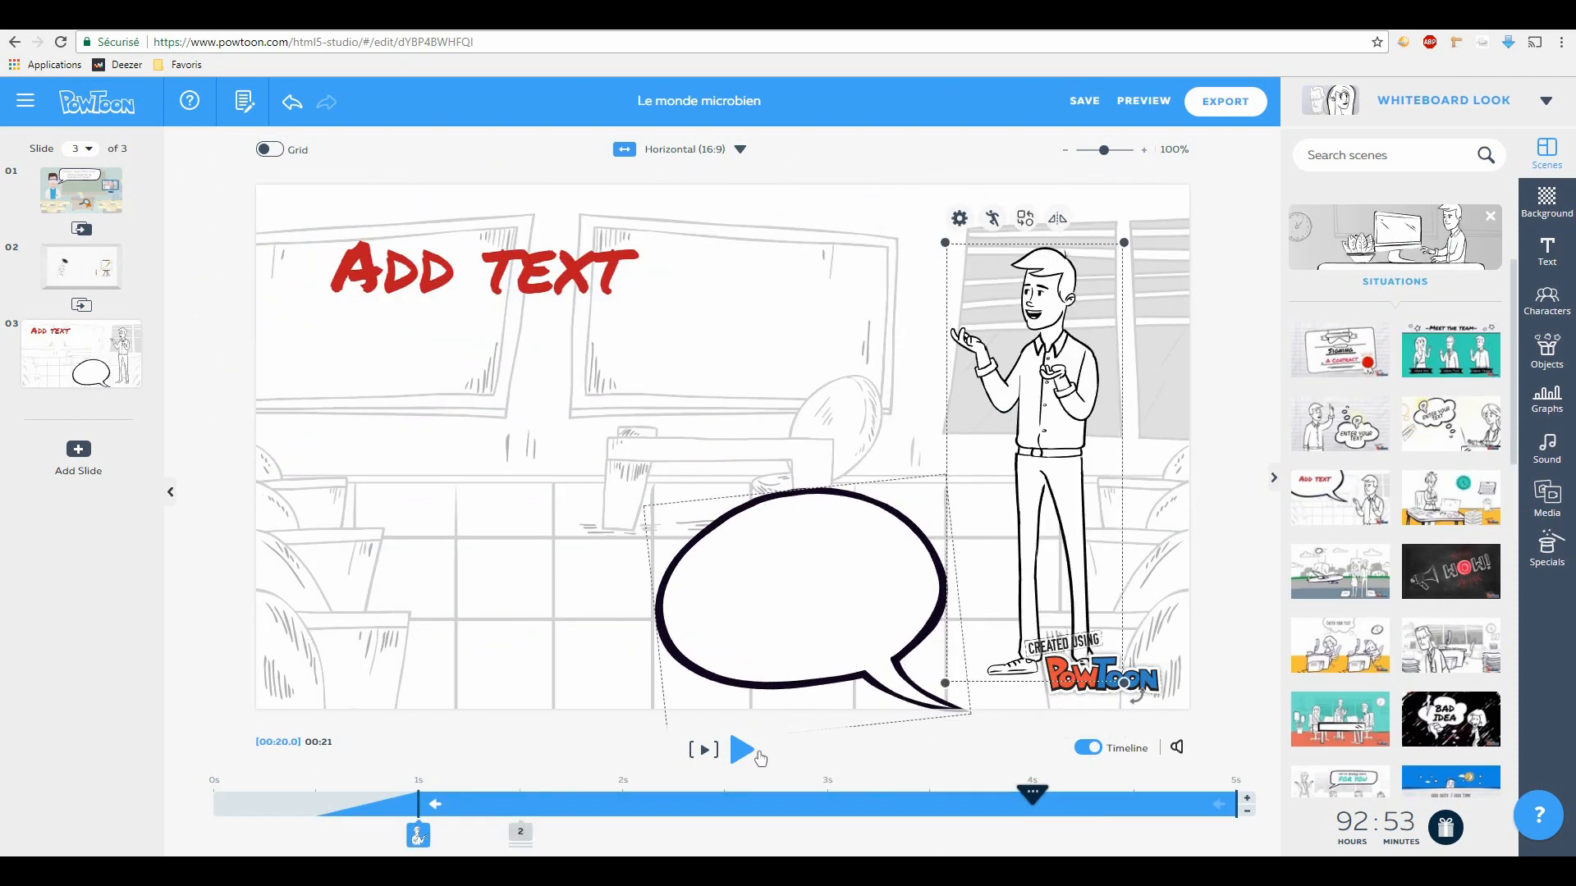
click(943, 451)
drag(817, 566, 798, 299)
click(986, 500)
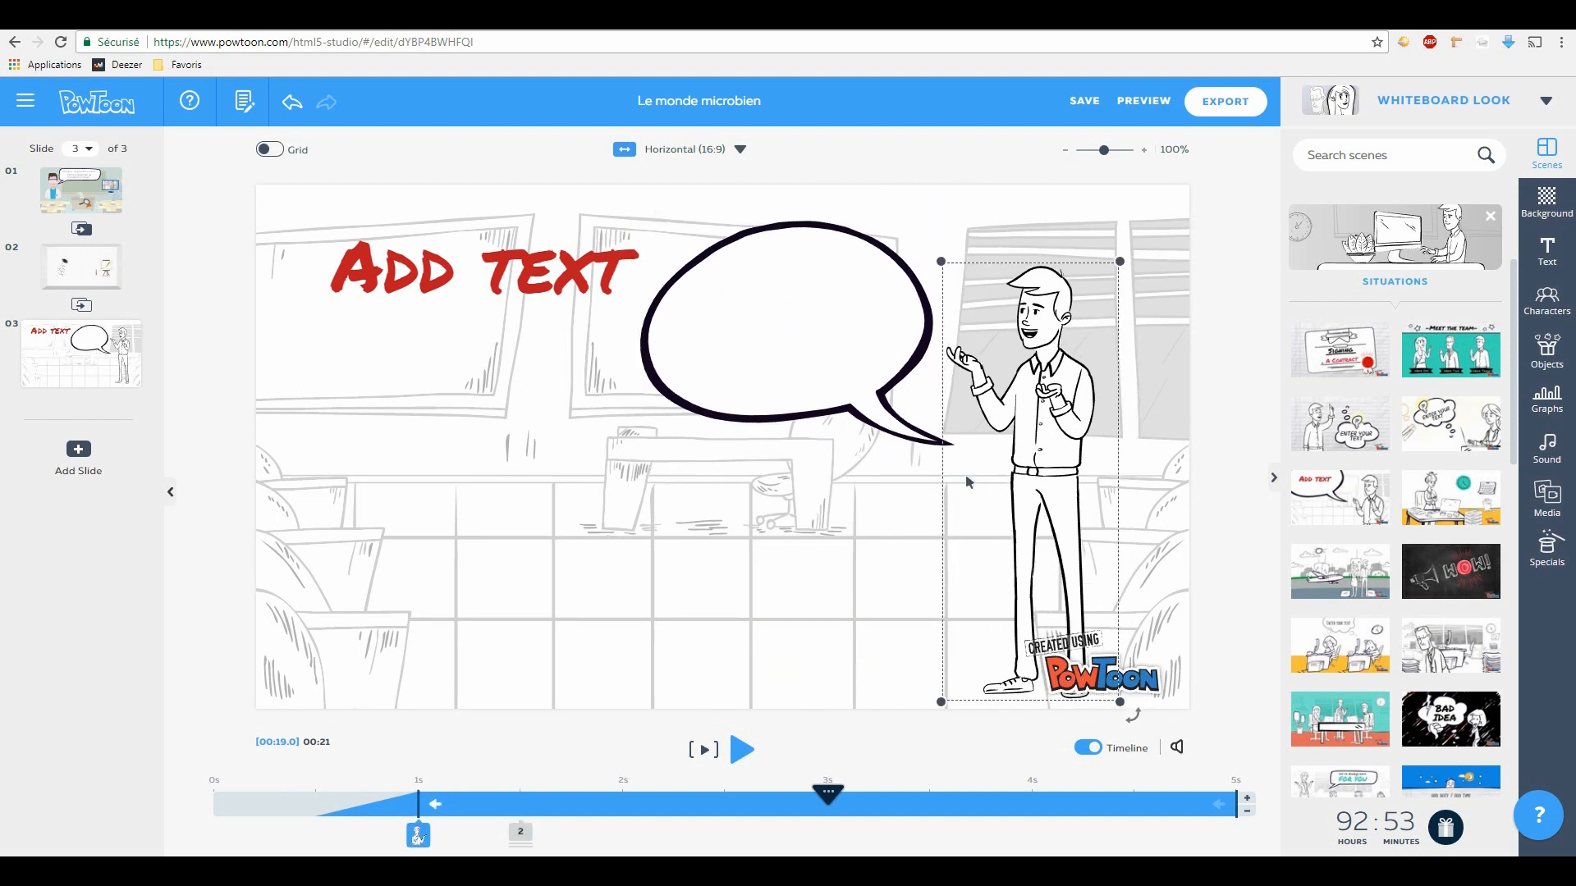
Step: Enlarge and tilt the speech bubble so its tail points at the man, and move the "Add text" title into it
click(909, 427)
drag(837, 328, 679, 408)
drag(571, 275, 853, 266)
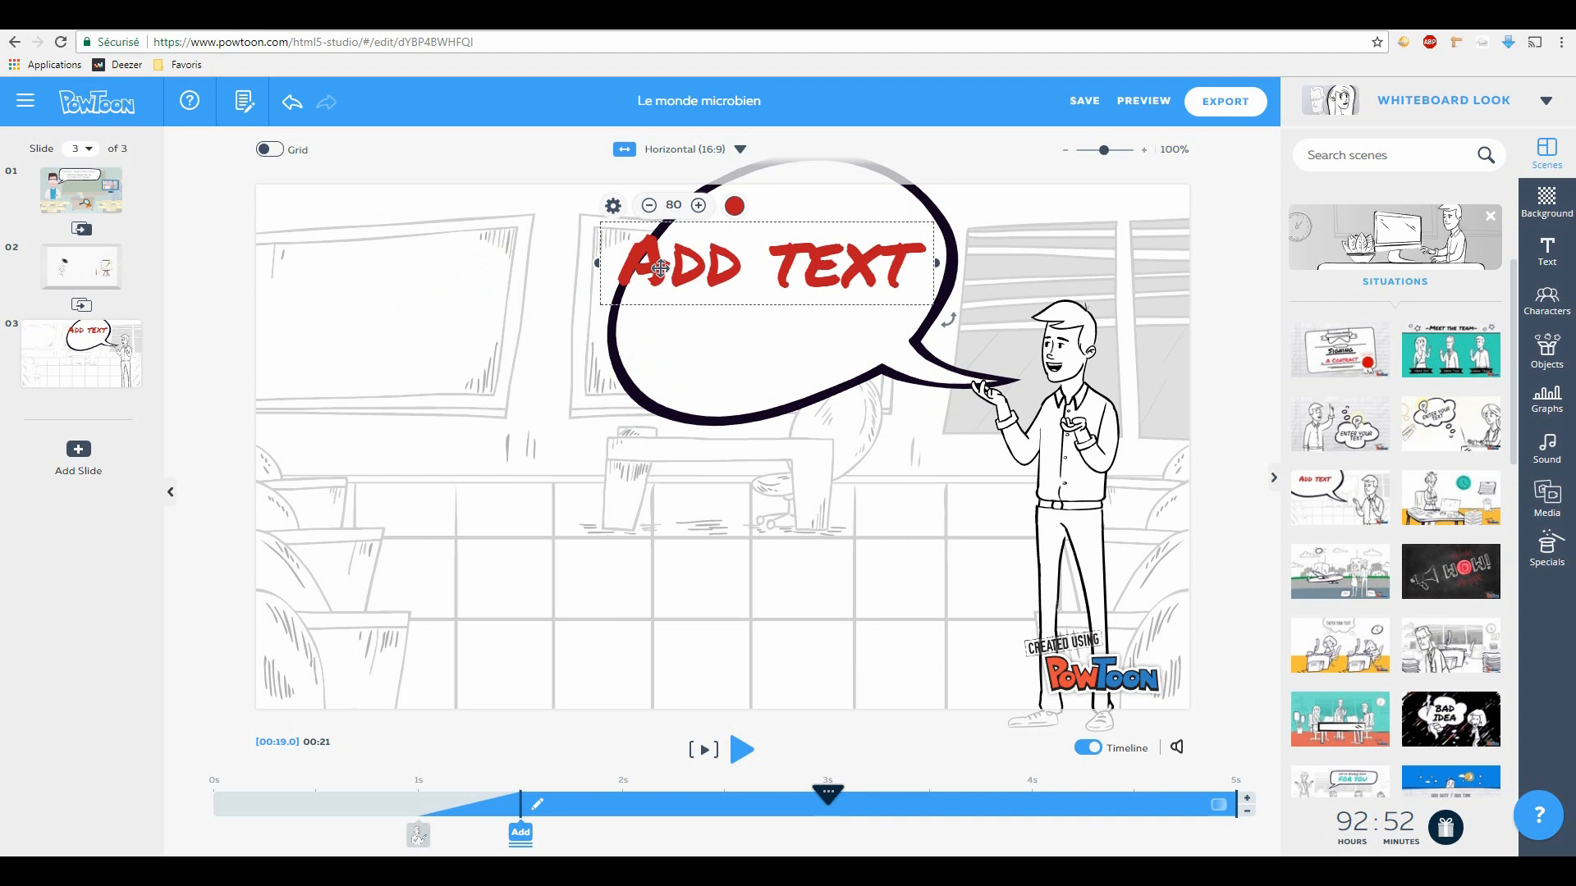
Step: Replace the title in the speech bubble with a French sentence beginning "Pour voir les microorganismes"
double_click(854, 271)
text(pour qu'on)
key(BackSpace)
key(BackSpace)
key(BackSpace)
key(BackSpace)
key(BackSpace)
text(voir les mic)
Step: Set all of the speech bubble text to the Arial Round font at size 38
key(ctrl+a)
click(514, 290)
click(513, 513)
click(511, 250)
click(504, 343)
click(548, 249)
click(517, 386)
click(595, 386)
Step: Position the text inside the speech bubble and continue it with "nous allons utiliser un microscope"
drag(673, 284, 781, 302)
double_click(703, 264)
click(945, 263)
click(496, 328)
double_click(780, 302)
click(292, 102)
click(748, 338)
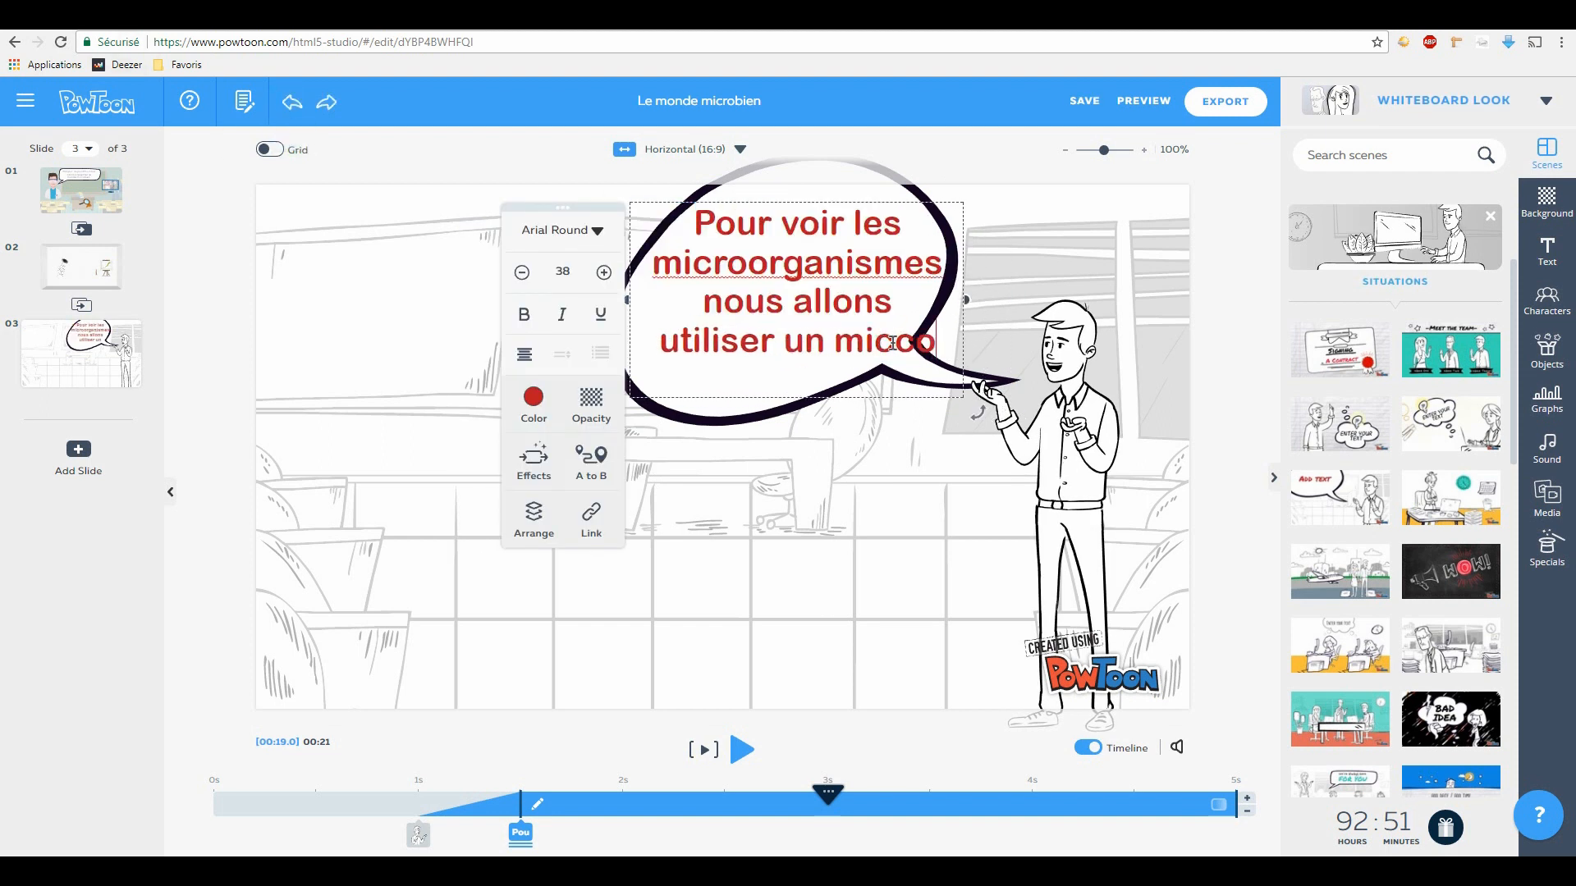
Step: Slightly enlarge the speech bubble and tilt its text so the whole sentence fits inside
drag(717, 202, 716, 196)
click(656, 399)
drag(870, 453, 880, 476)
drag(621, 394, 632, 390)
click(796, 297)
drag(979, 444, 990, 431)
mouse_move(799, 306)
mouse_down()
mouse_move(746, 317)
mouse_move(825, 292)
mouse_up()
Step: Paste the sketched microscope onto slide 3 and move it to the left of the speech bubble
click(292, 102)
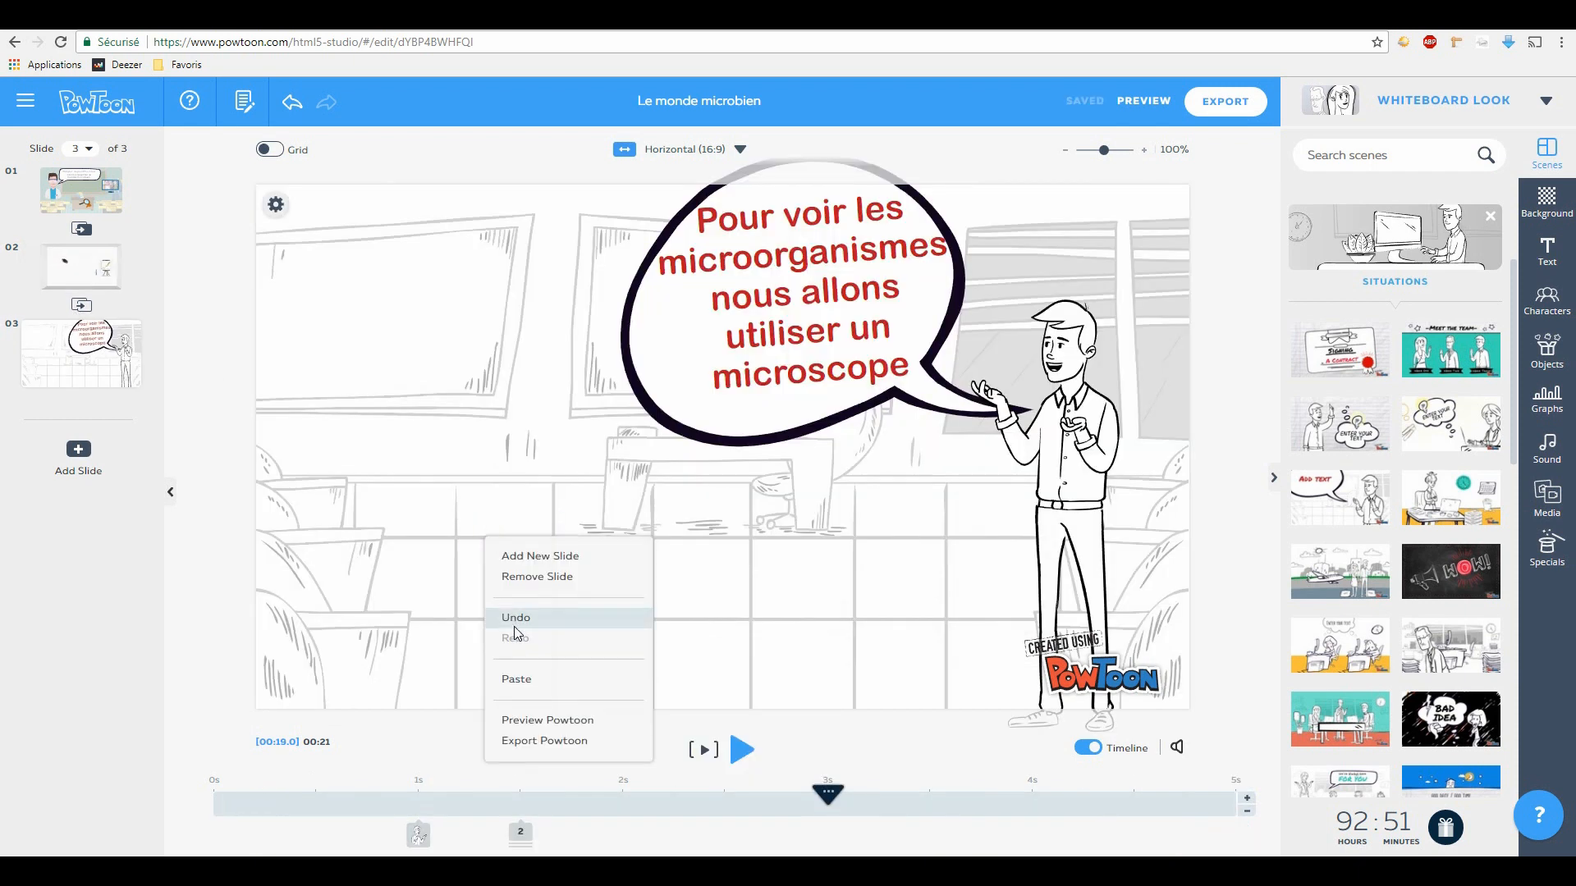
click(515, 619)
drag(492, 454, 413, 446)
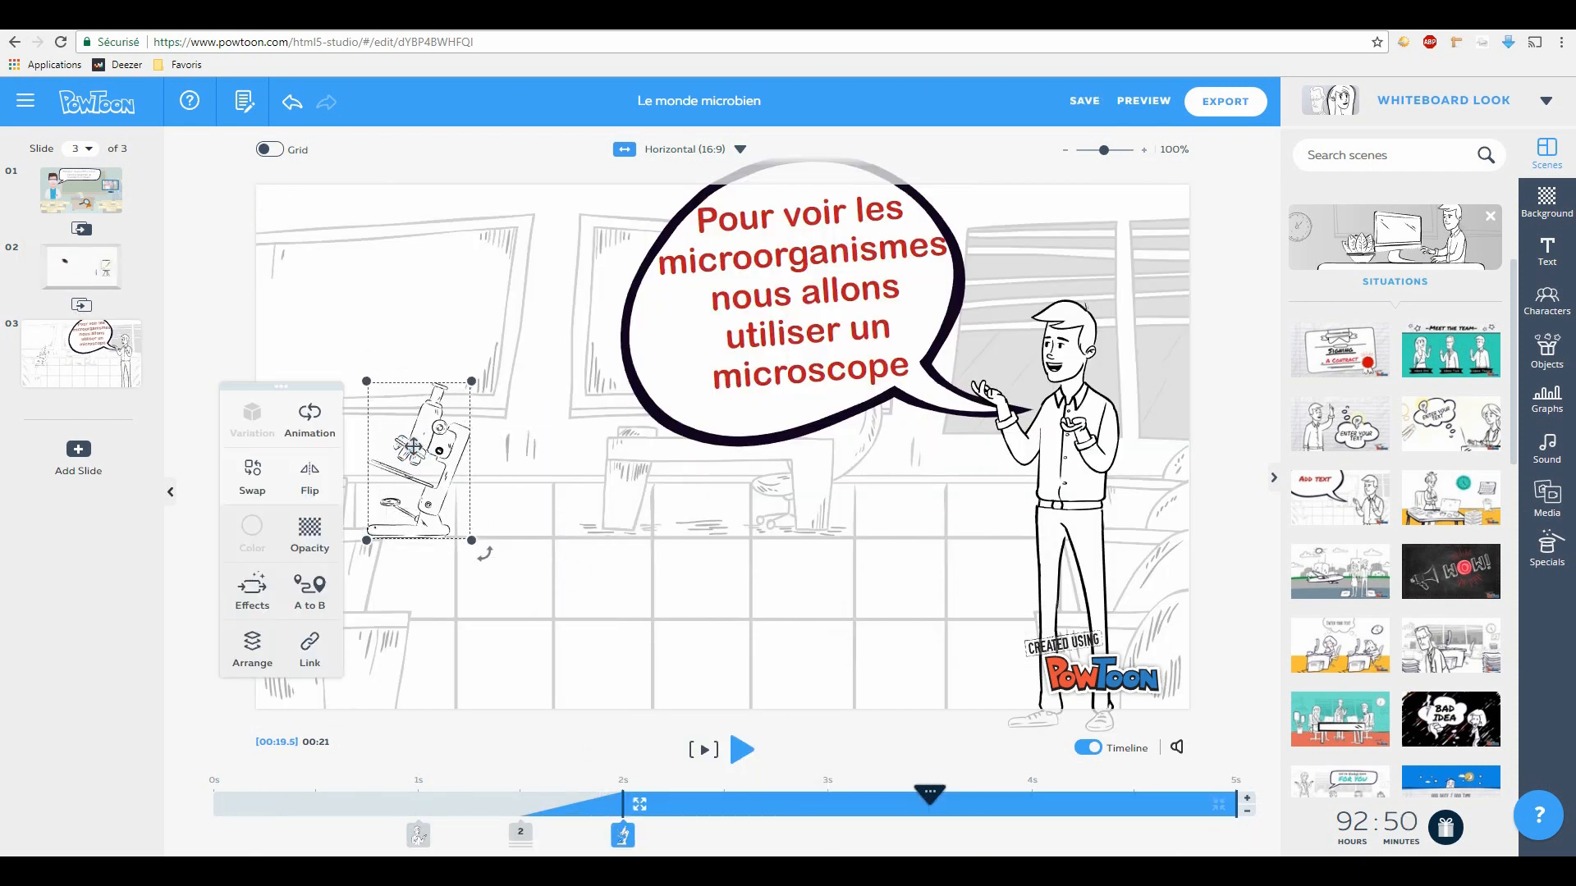
Step: Search the library for "microscope", add the teal microscope object to slide 3 and show the media results
click(1349, 158)
text(microscope)
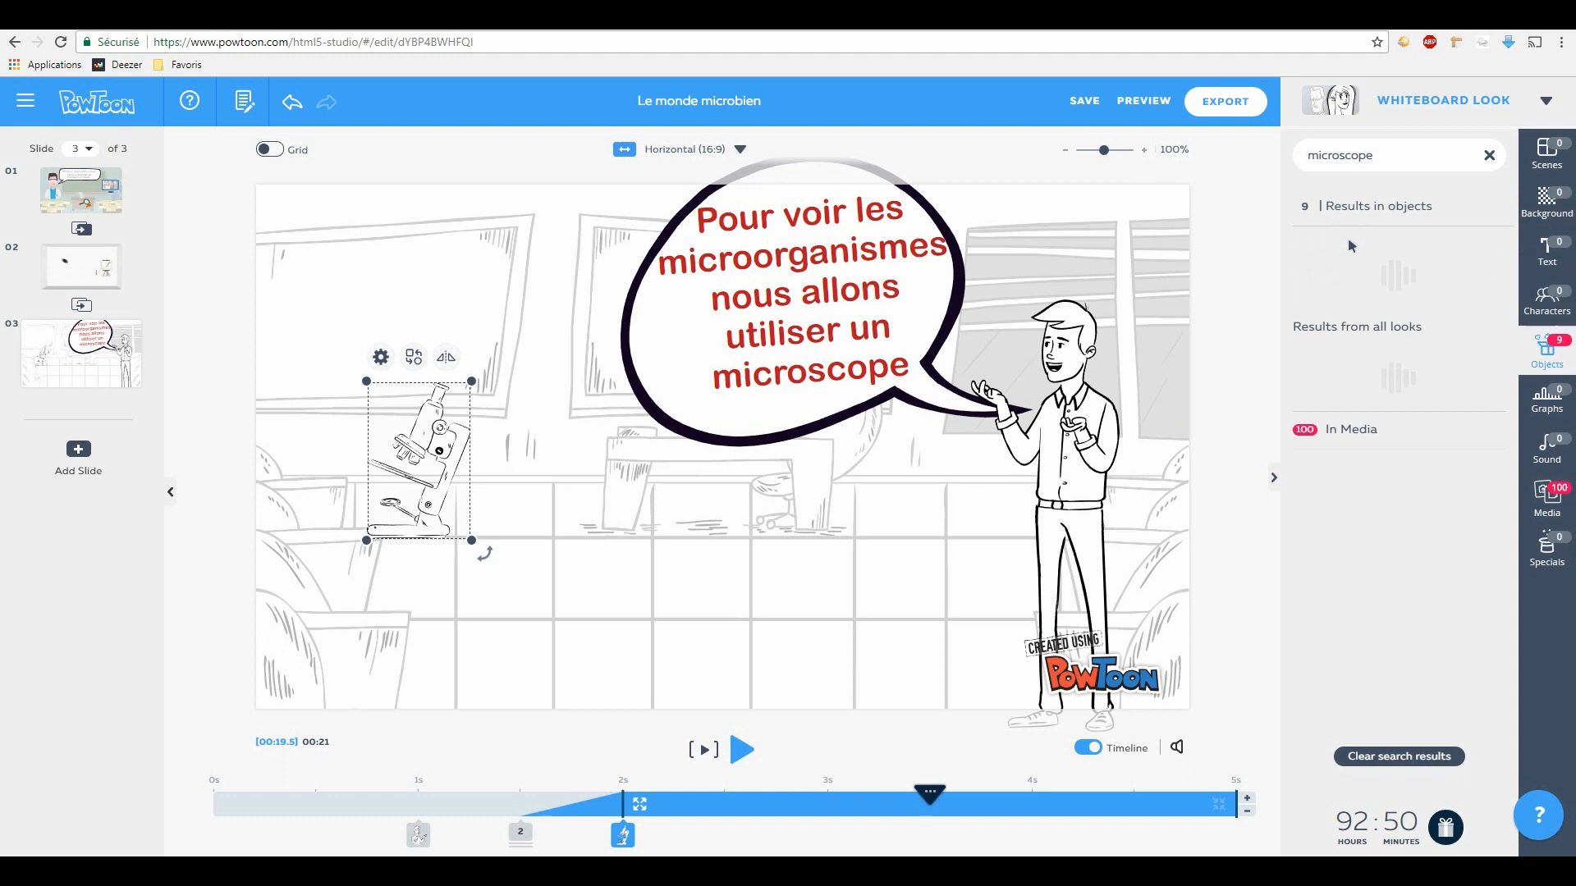
click(1405, 379)
click(1347, 519)
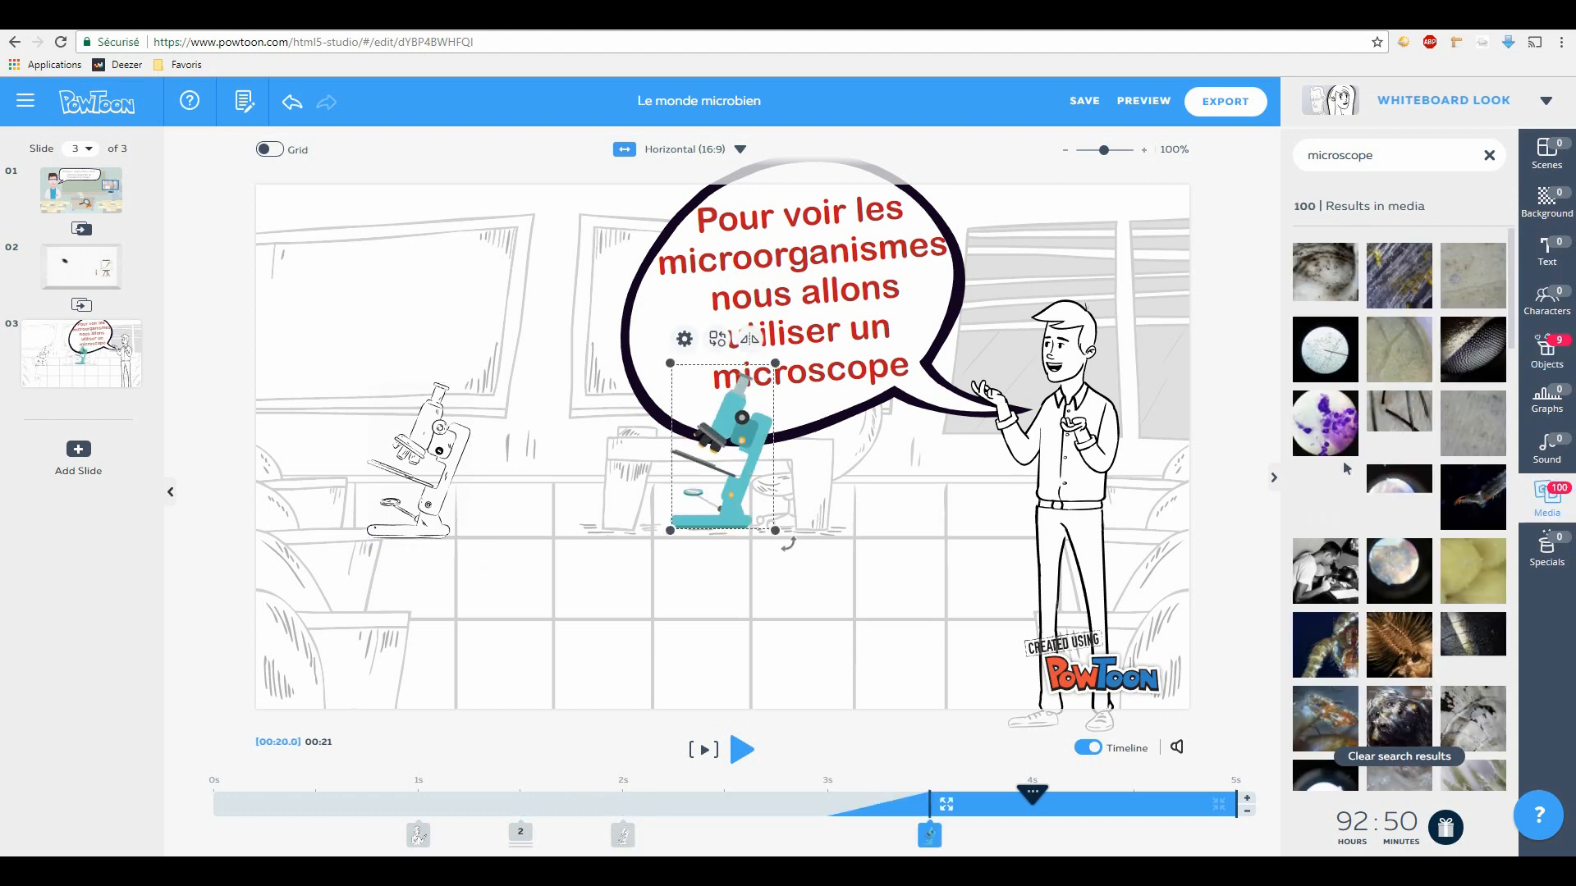
Step: Add the black-and-white photo of a man using a microscope, resized into the lower-left corner of slide 3
scroll(1386, 530, down, 10)
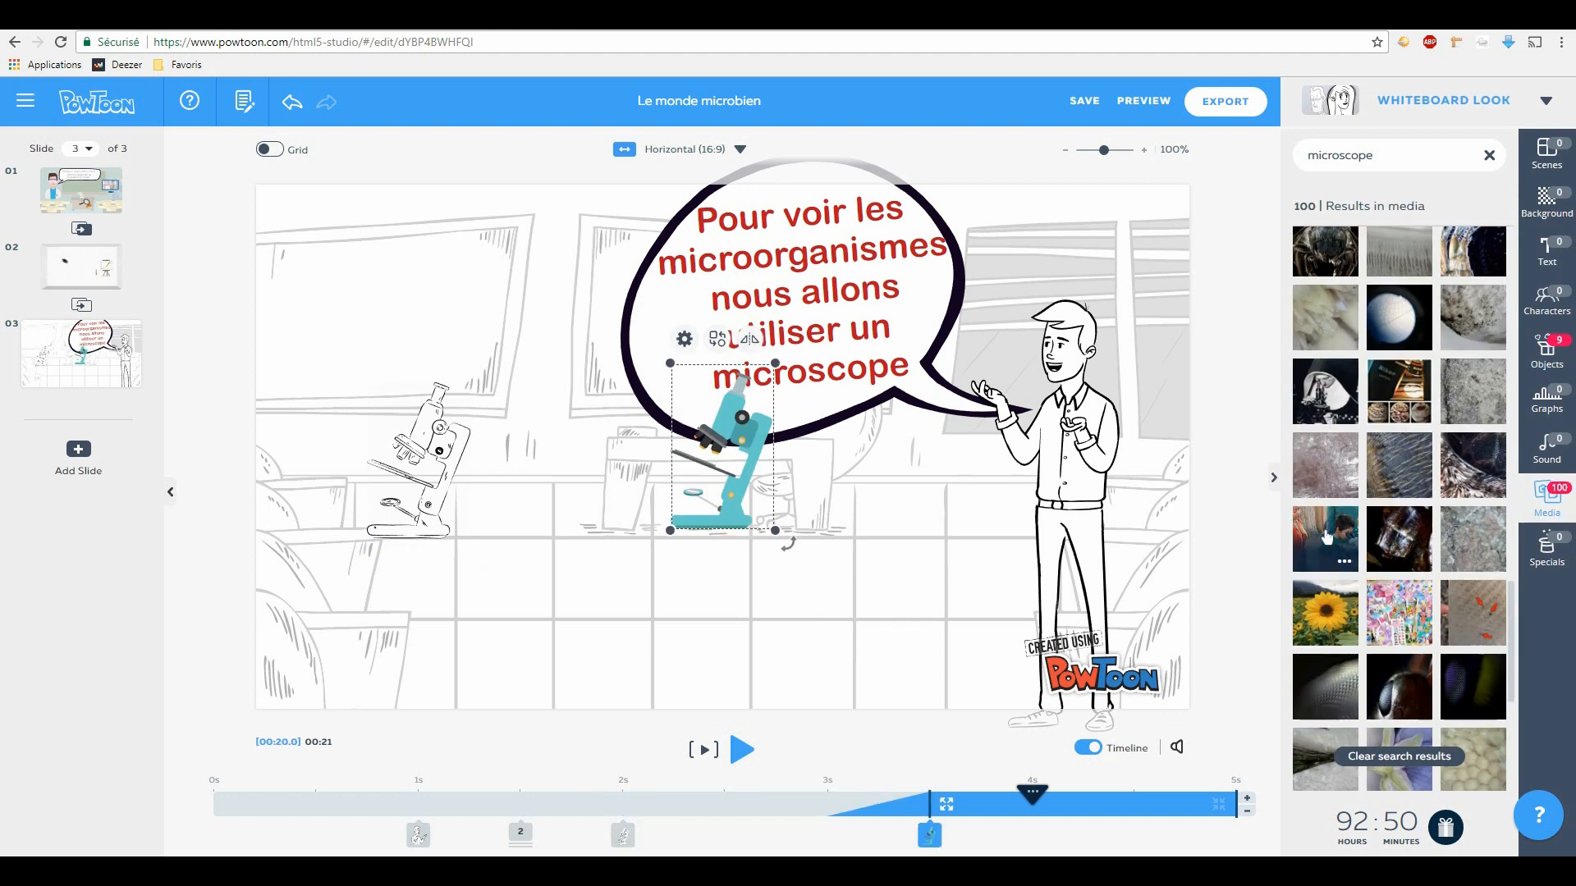
scroll(1455, 581, up, 3)
drag(1398, 546, 770, 586)
drag(428, 319, 690, 520)
drag(822, 628, 363, 573)
Step: Delete the sketched microscope and place the teal one beside the photo, below the speech bubble
drag(444, 445, 753, 599)
key(Delete)
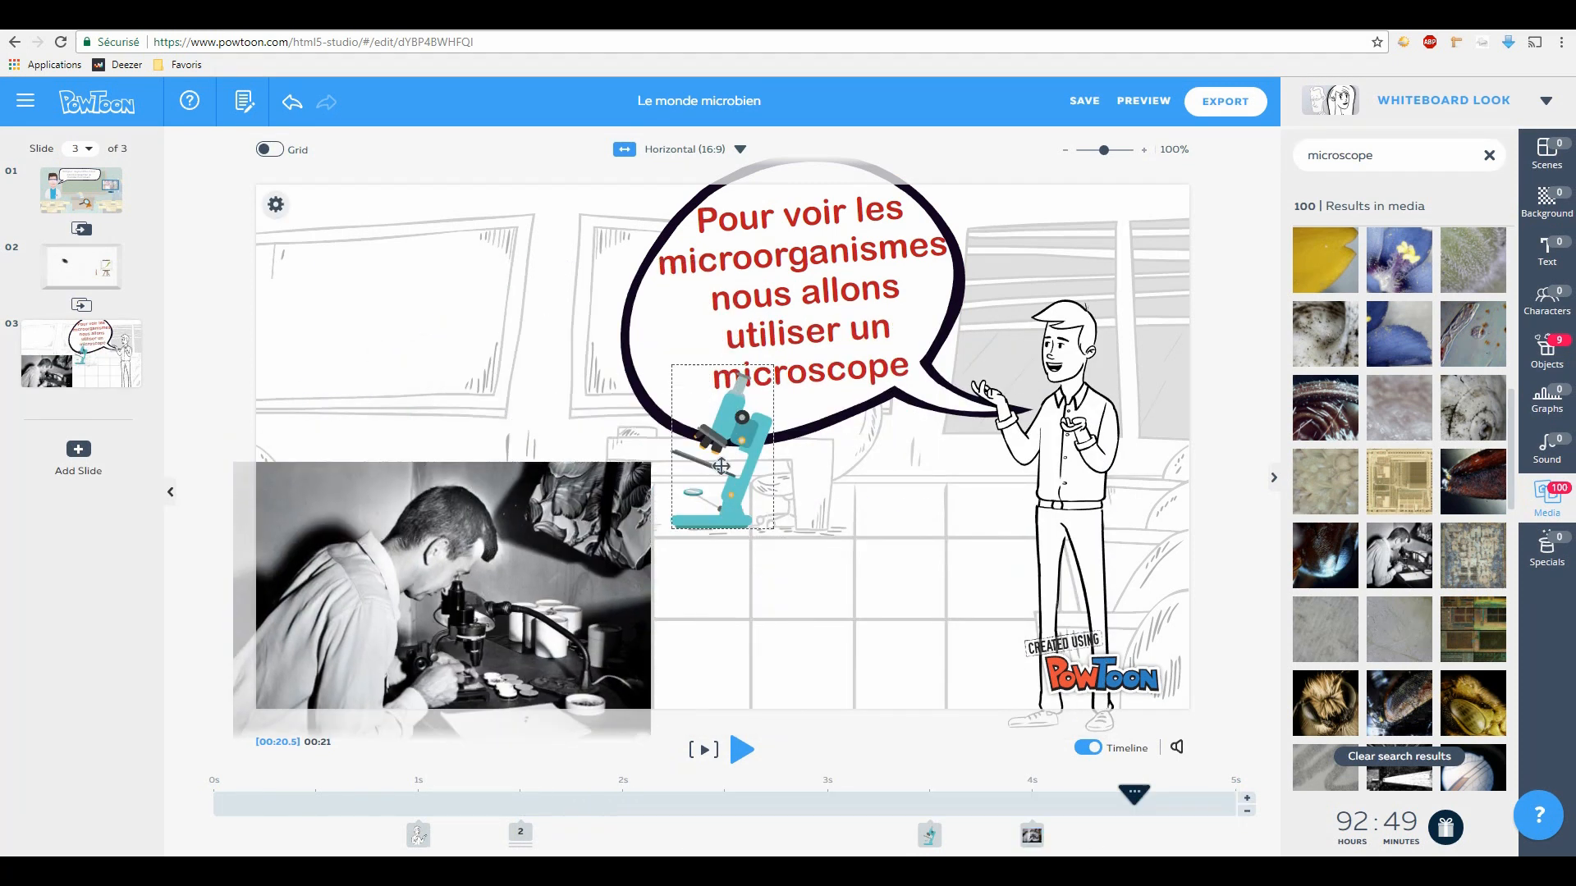
drag(733, 477, 763, 645)
drag(819, 532, 813, 540)
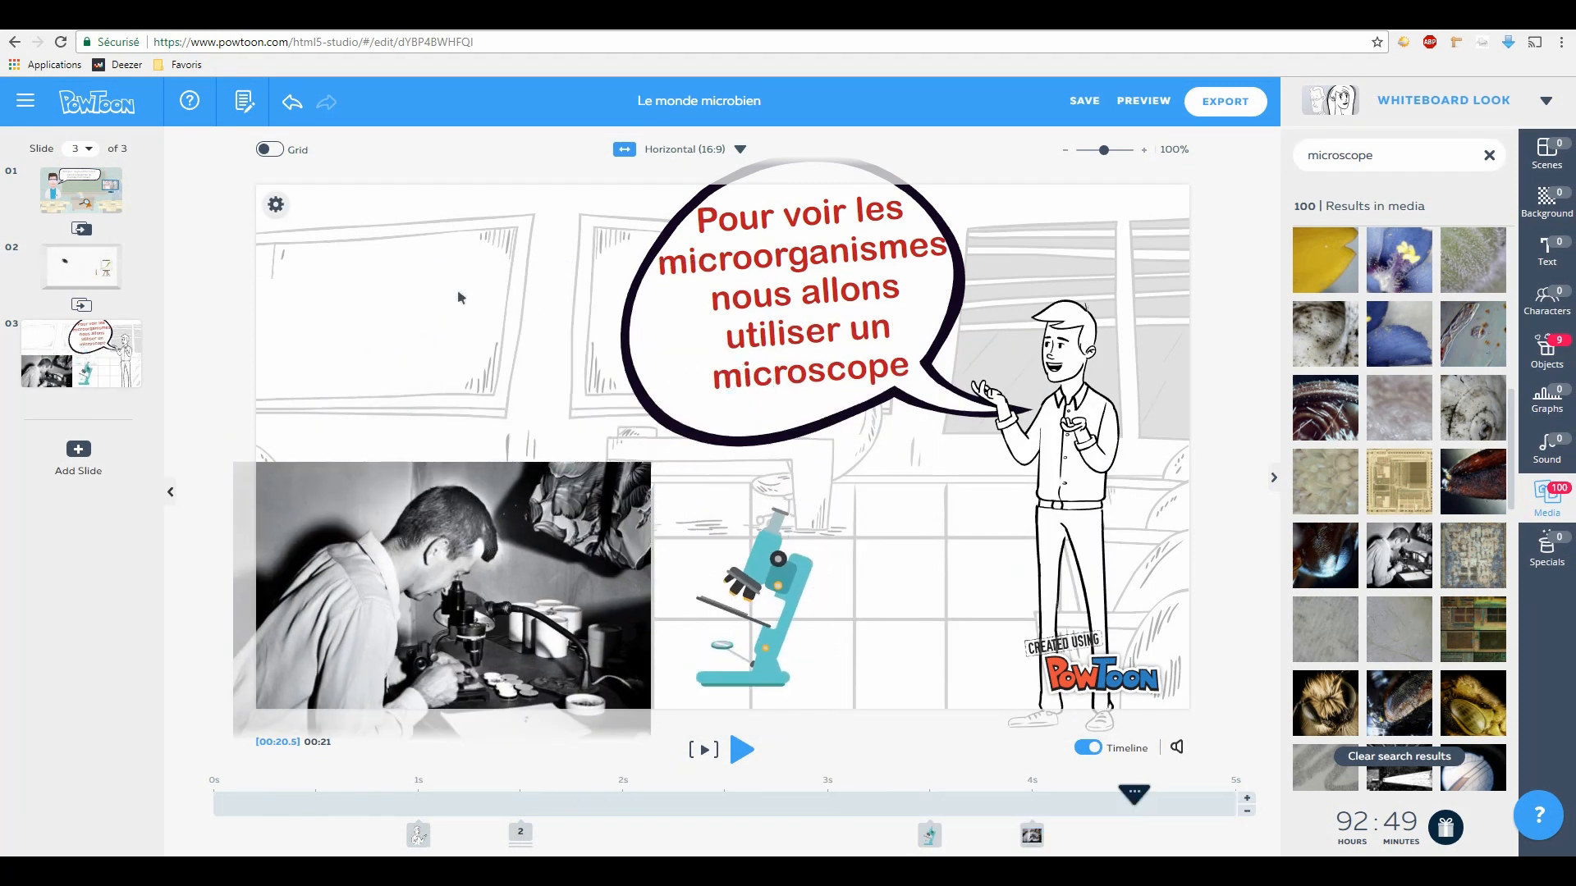
Step: Add the title "Voir l'infiniment petit" to slide 3 and colour it dark green
click(1552, 253)
click(1396, 212)
text(Voir l'infiniment petit)
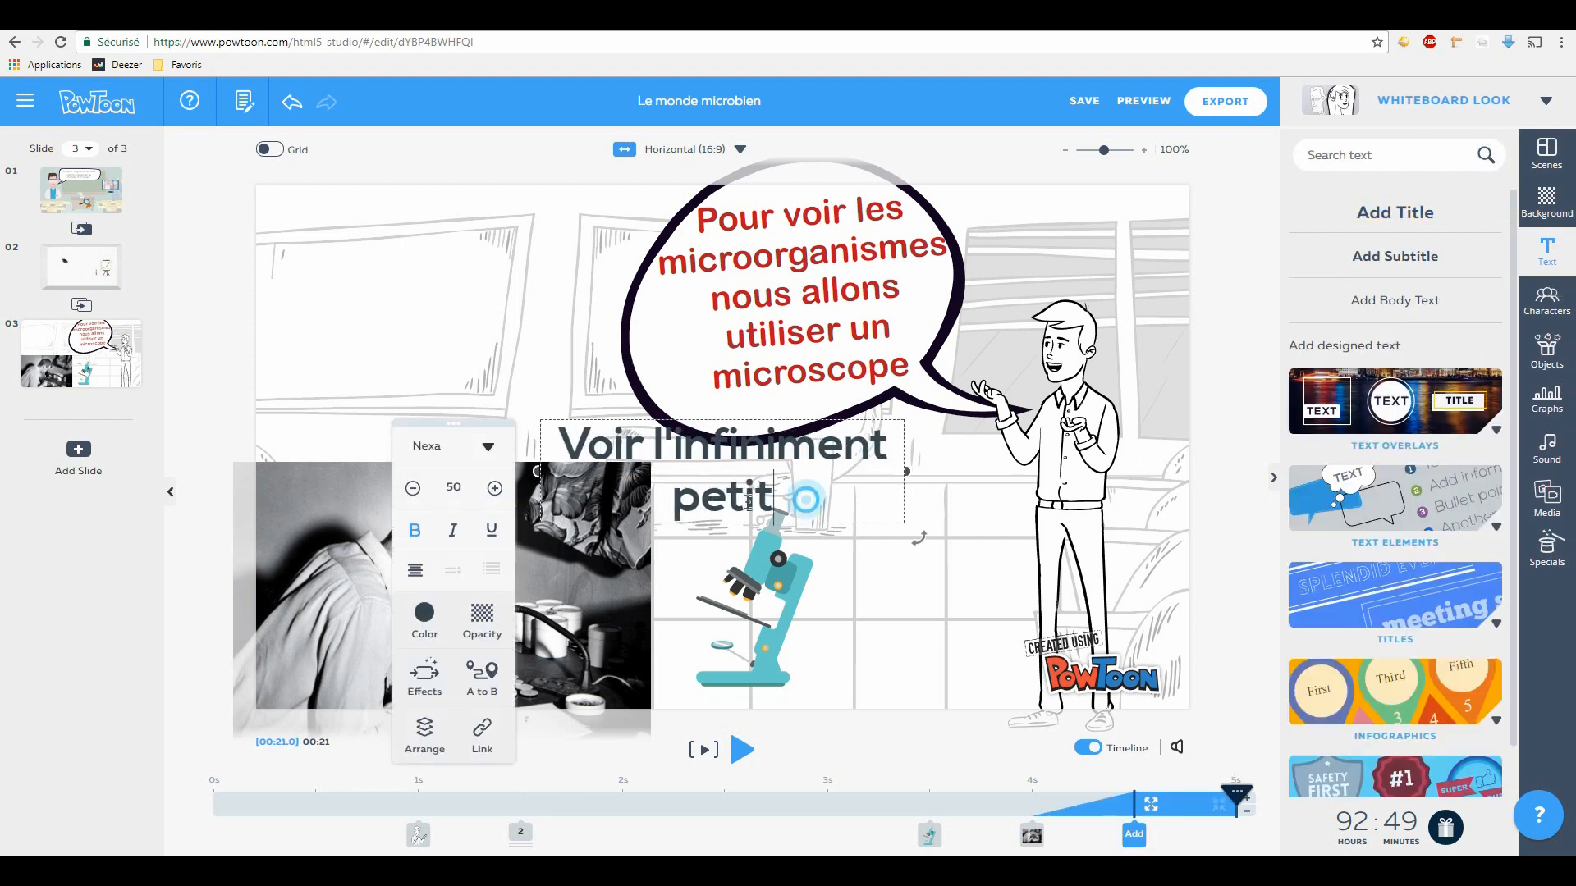
click(424, 614)
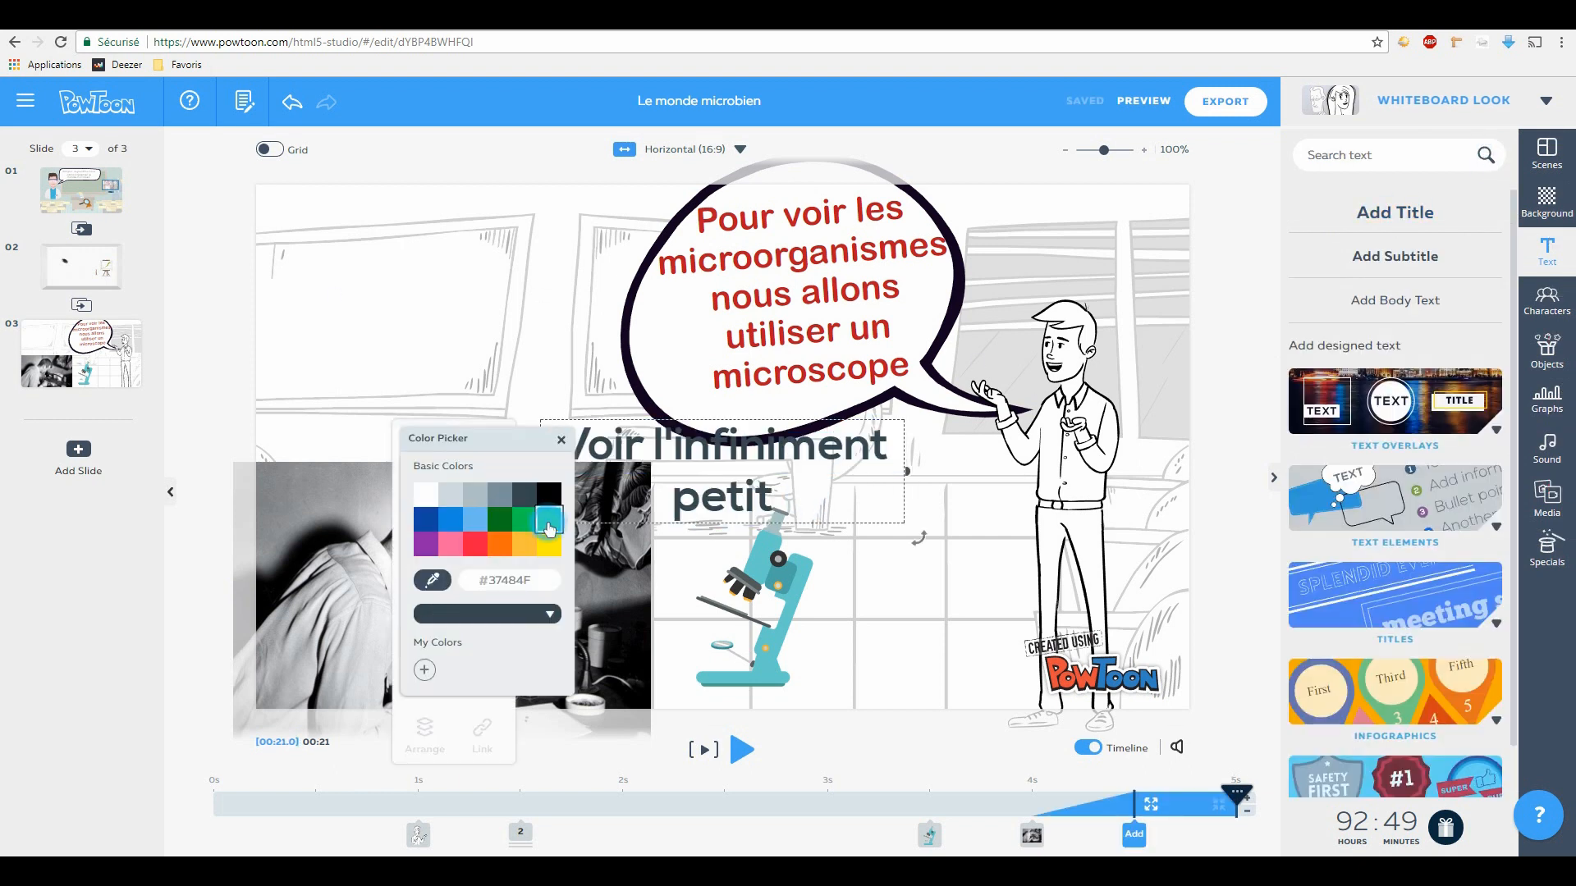
click(550, 614)
click(672, 440)
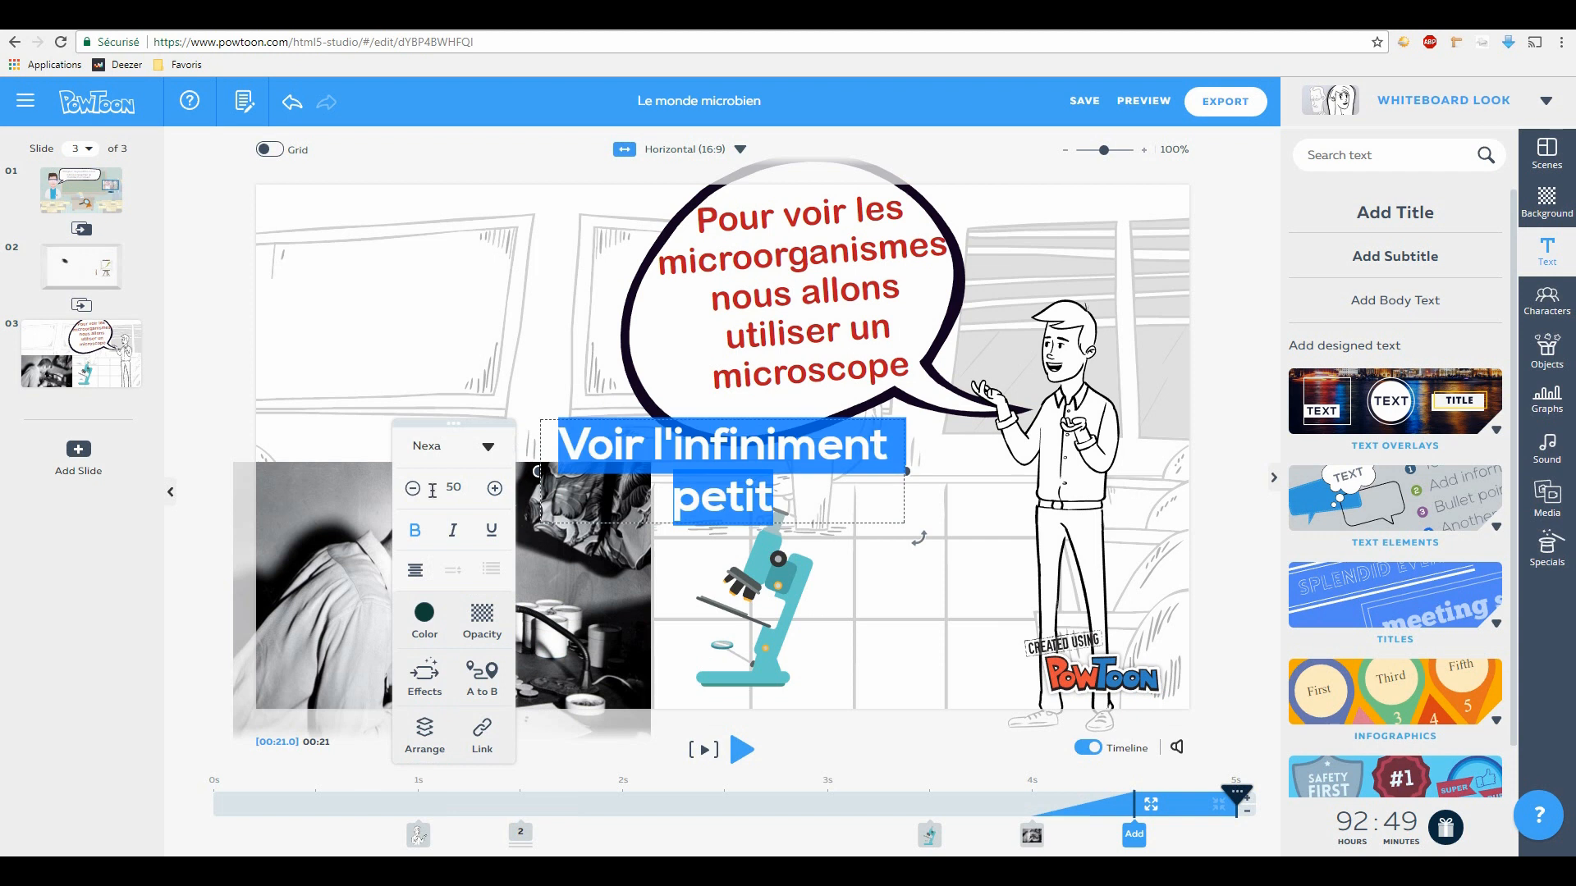
Step: Reduce the title's size and place it on the classroom board above the photo
drag(602, 421, 270, 271)
double_click(444, 329)
click(124, 338)
drag(387, 272, 378, 286)
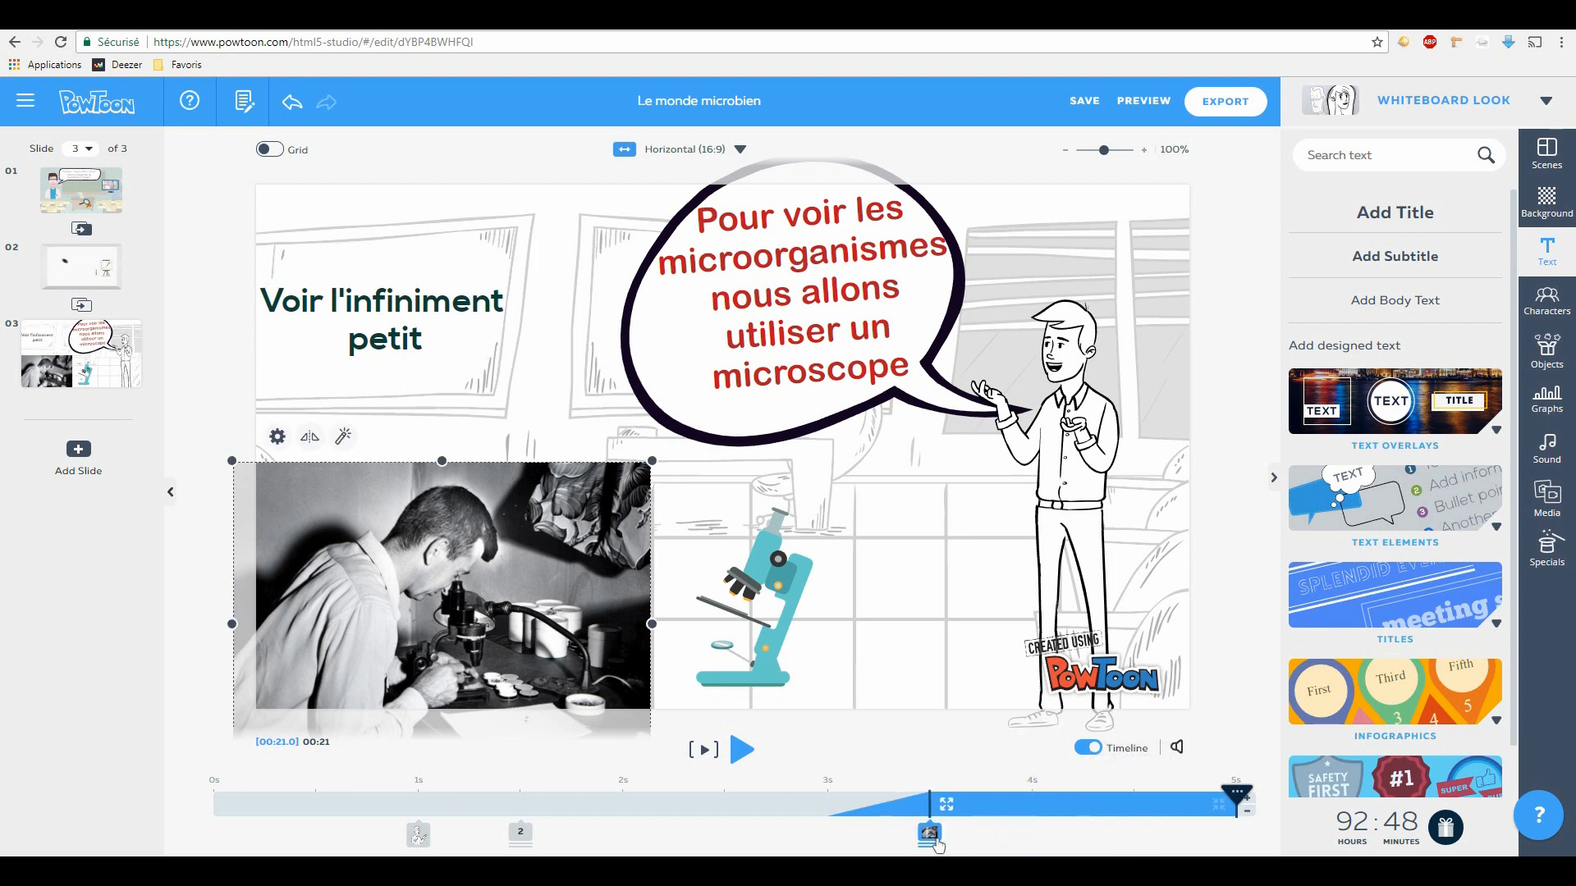
Step: Preview slide 3, extend it to 7 seconds and make the title, photo and teal microscope enter at 5 seconds
click(704, 749)
click(705, 749)
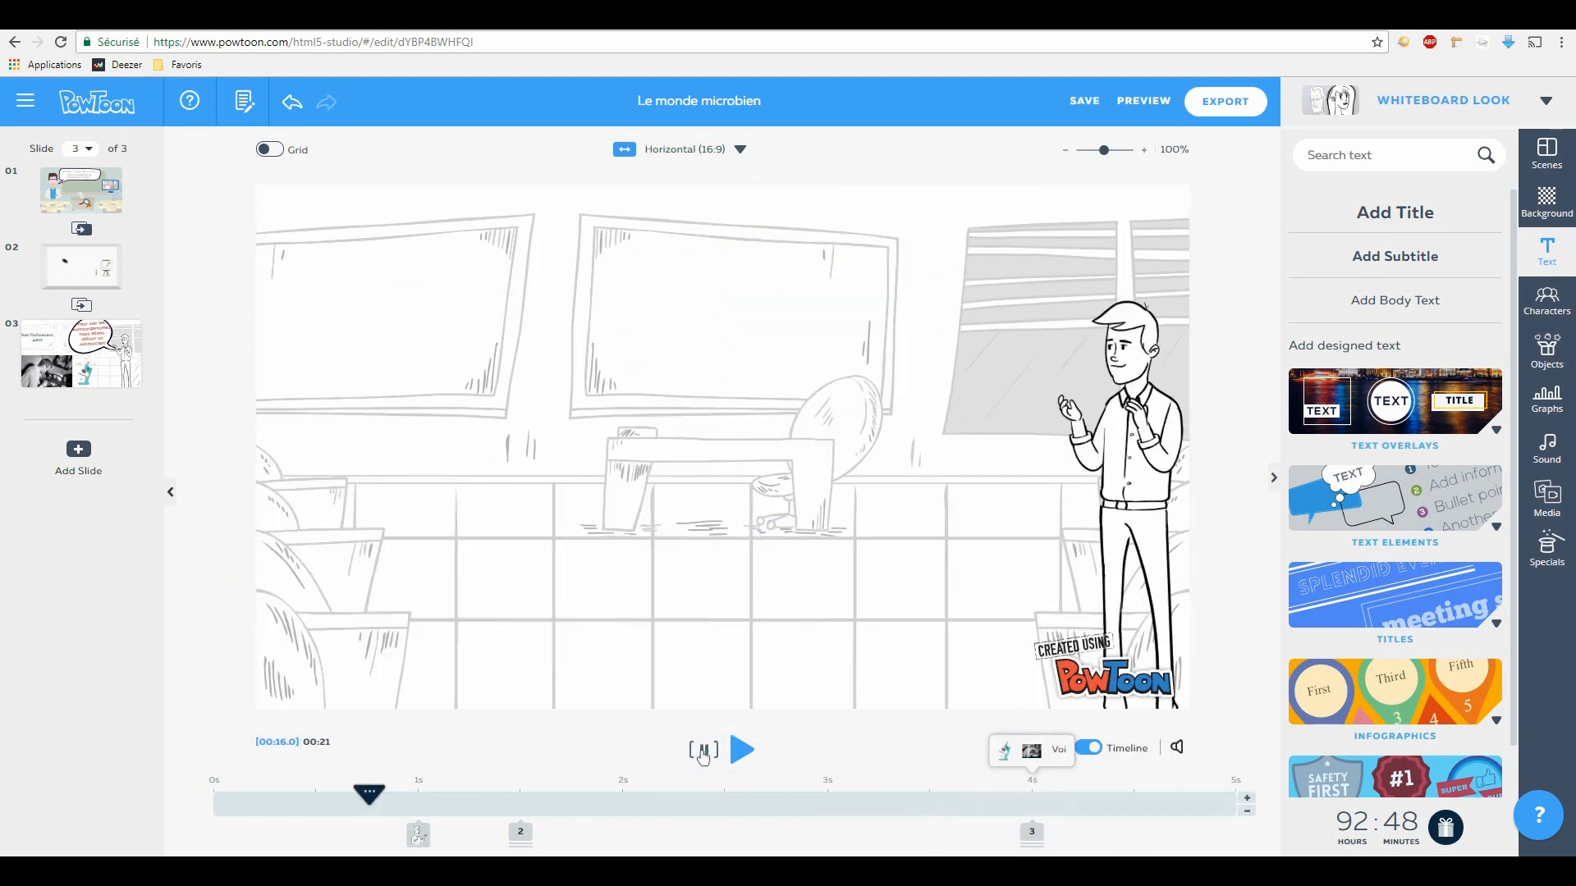
click(1247, 798)
click(1247, 799)
drag(800, 834, 944, 834)
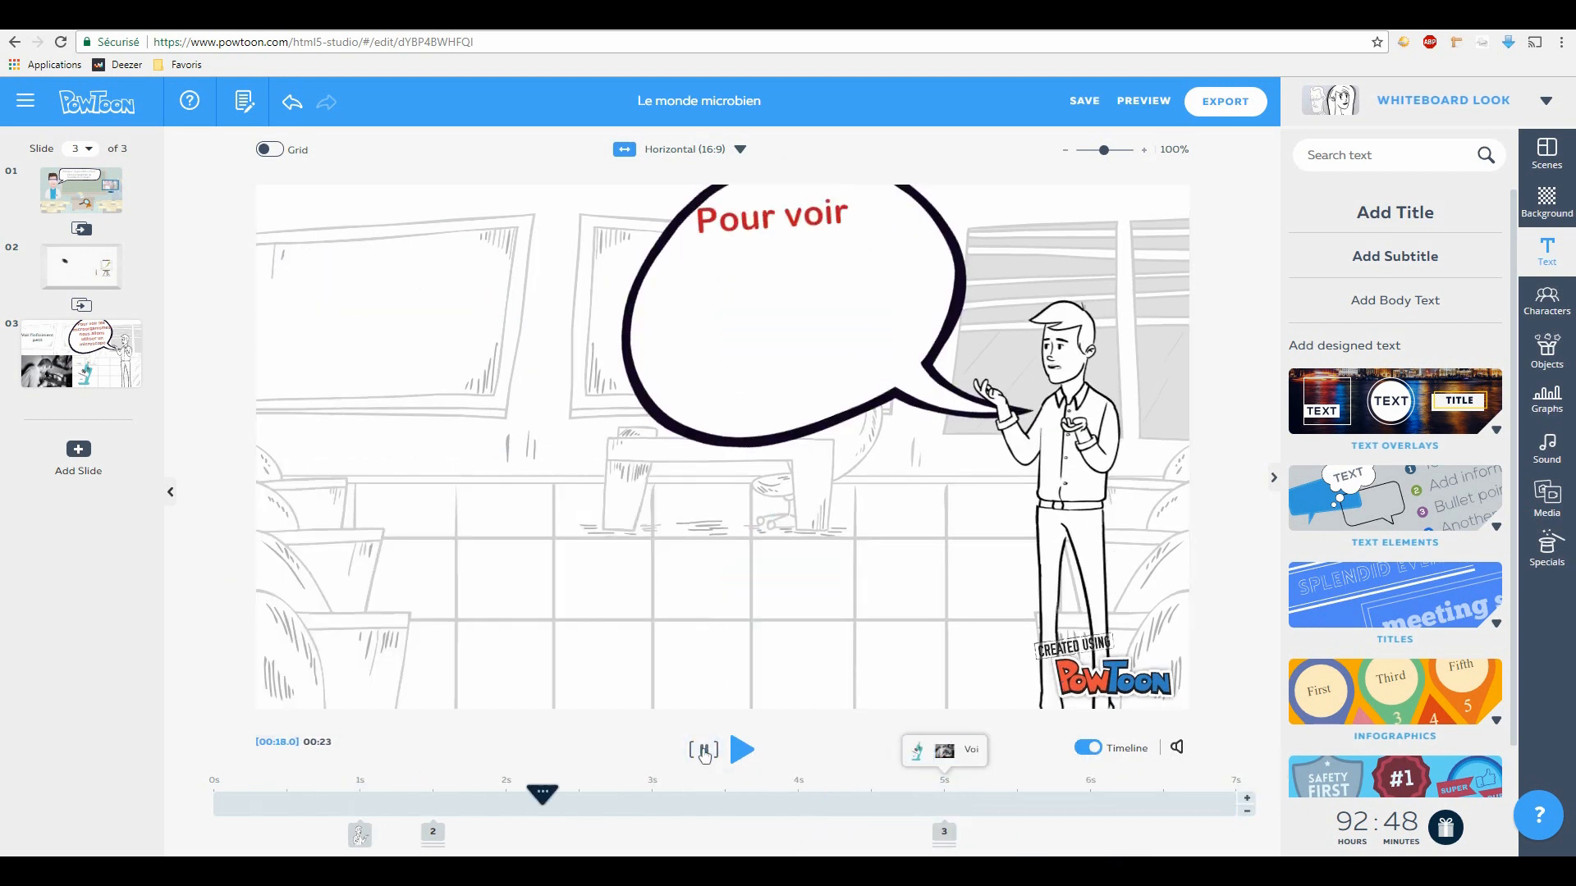
Step: Adjust the speech bubble text's effects so it leaves before the title, photo and teal microscope appear
click(432, 834)
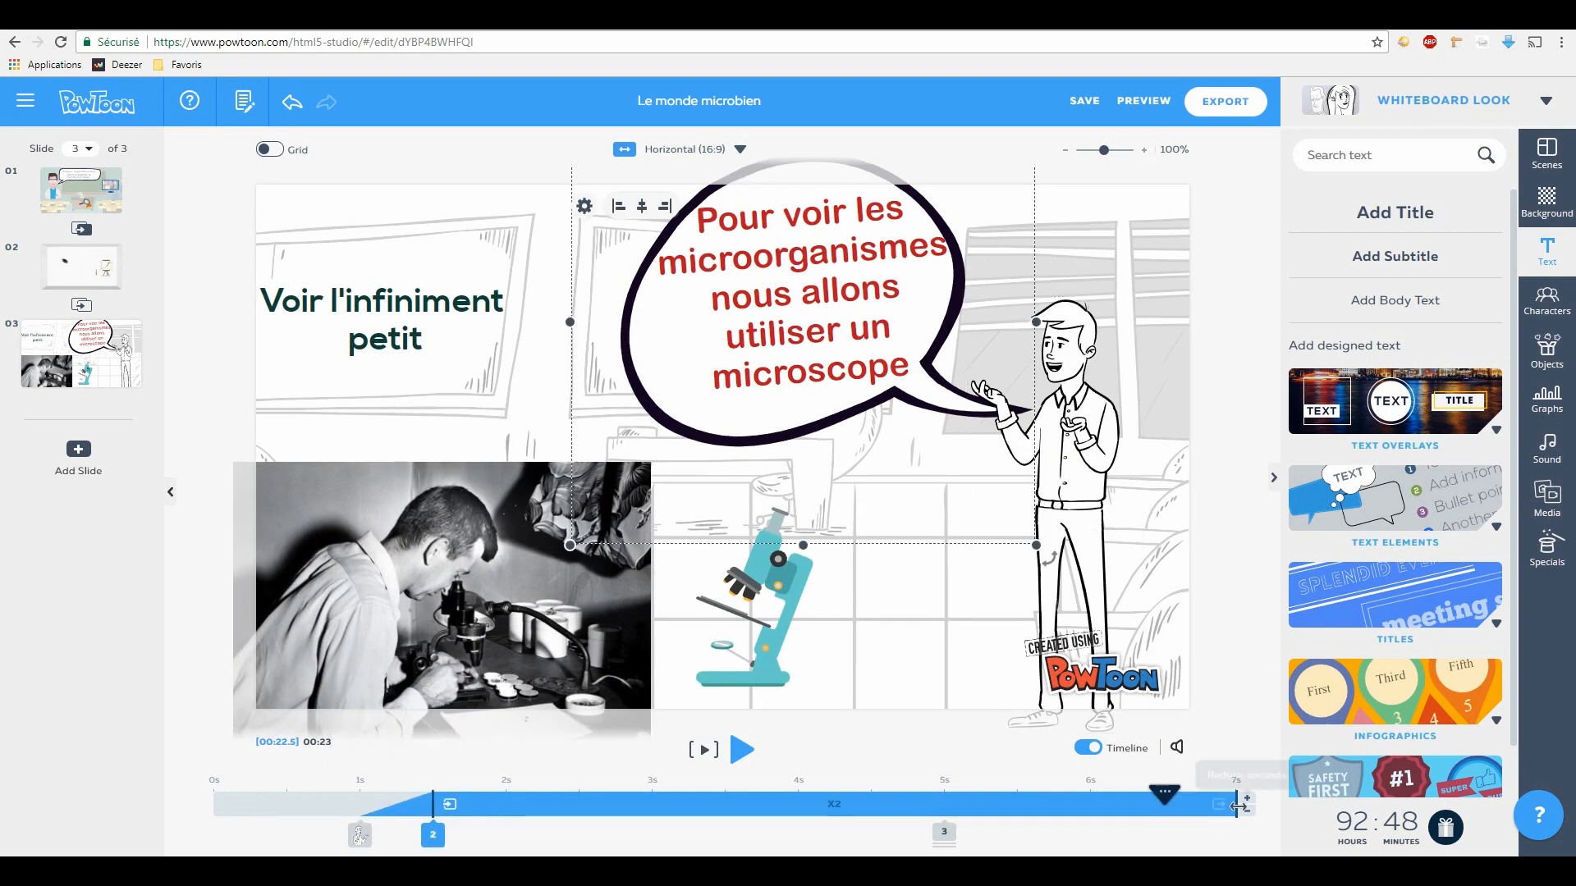
click(825, 812)
mouse_move(434, 841)
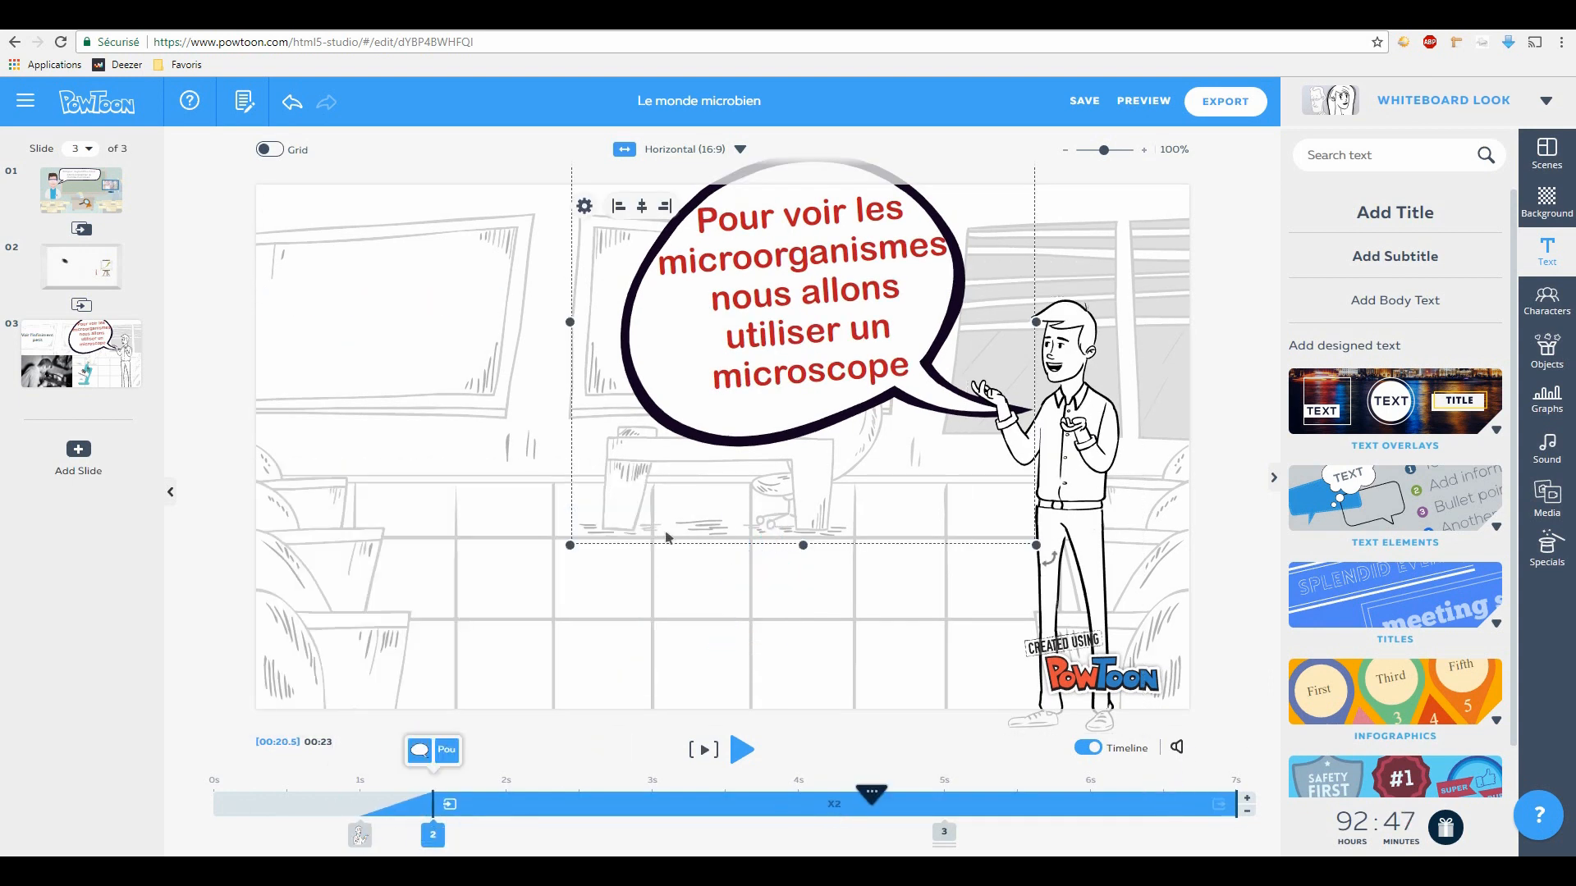
click(710, 379)
click(660, 206)
click(578, 445)
click(292, 102)
click(660, 205)
click(517, 447)
scroll(619, 377, down, 1)
click(595, 364)
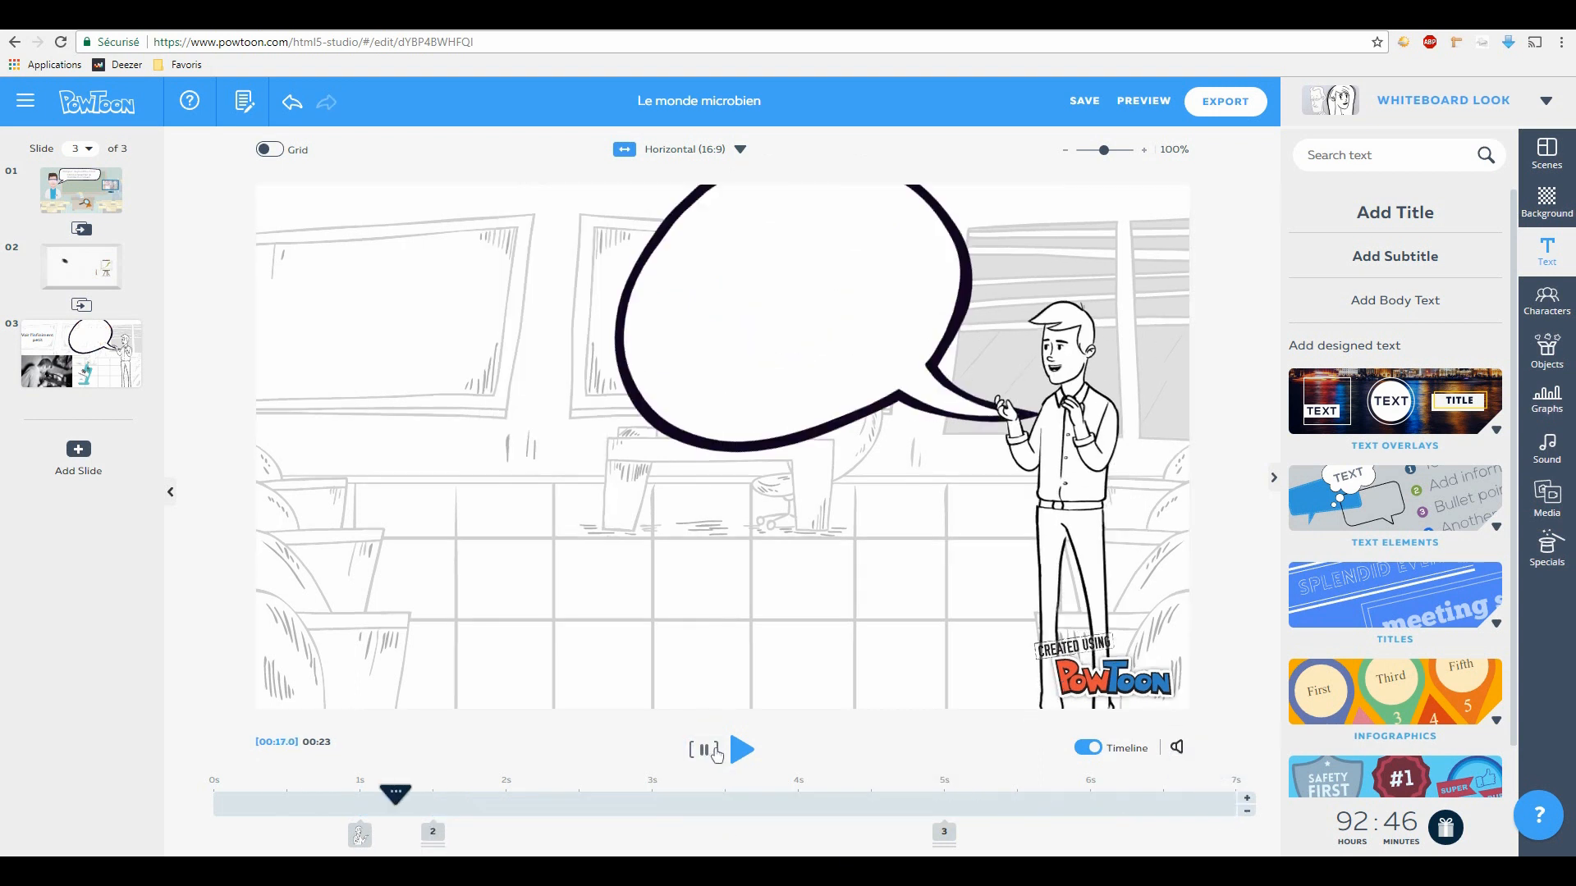
Step: Check slide 3 around 5 and 6 seconds and reposition the speech bubble behind its text
click(944, 789)
click(1091, 790)
click(433, 834)
click(739, 315)
click(815, 320)
drag(944, 789, 1091, 792)
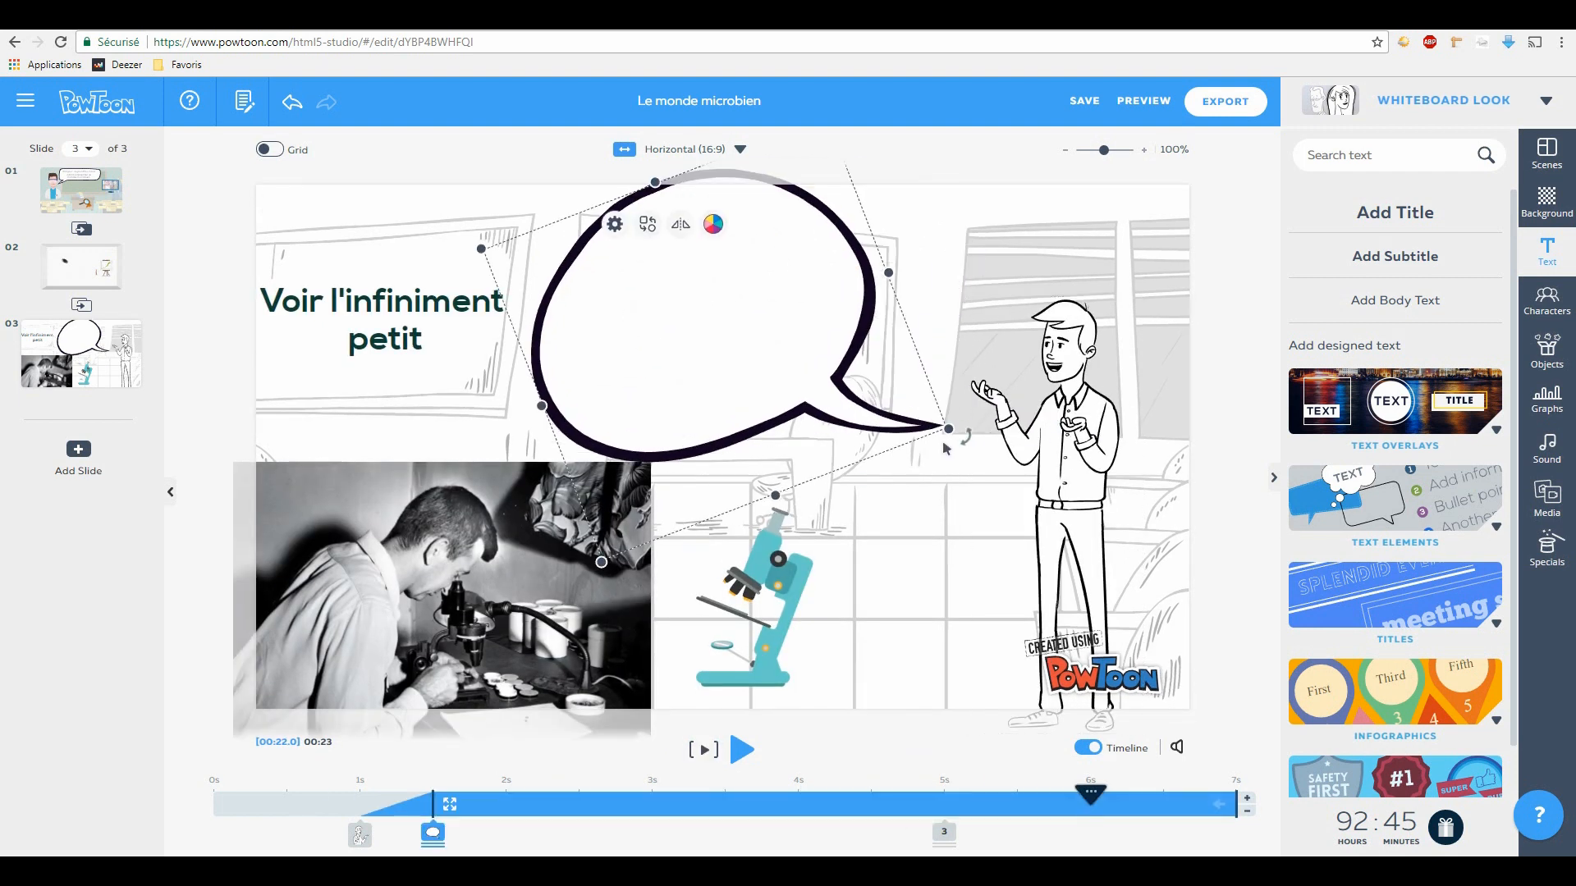
click(744, 346)
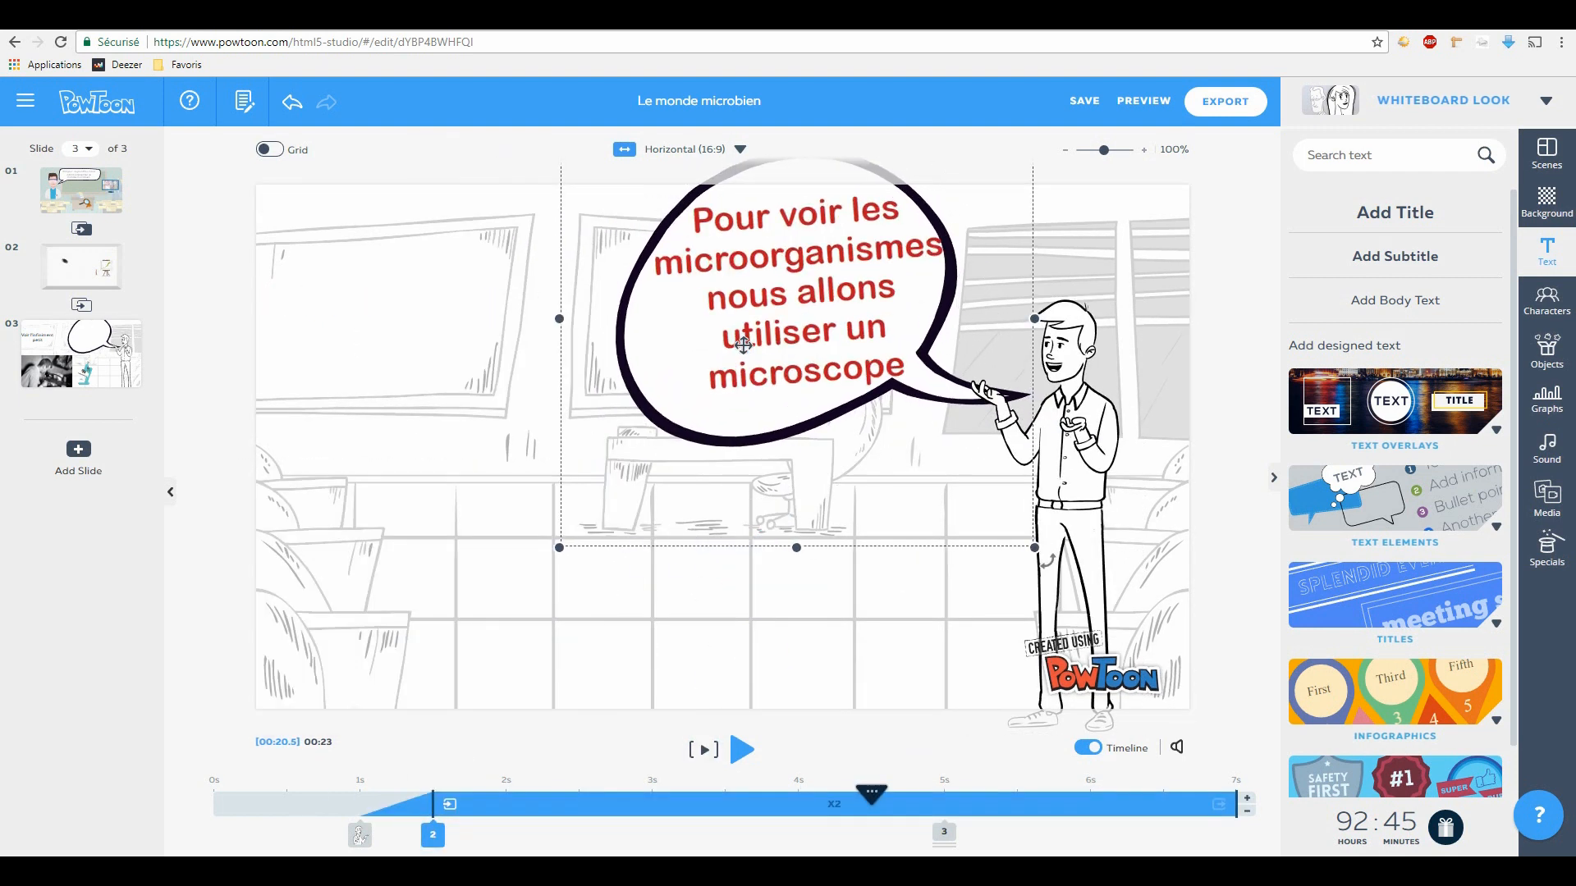
Step: Make the speech bubble end at 4 seconds on the timeline and preview slide 3
click(703, 751)
click(435, 835)
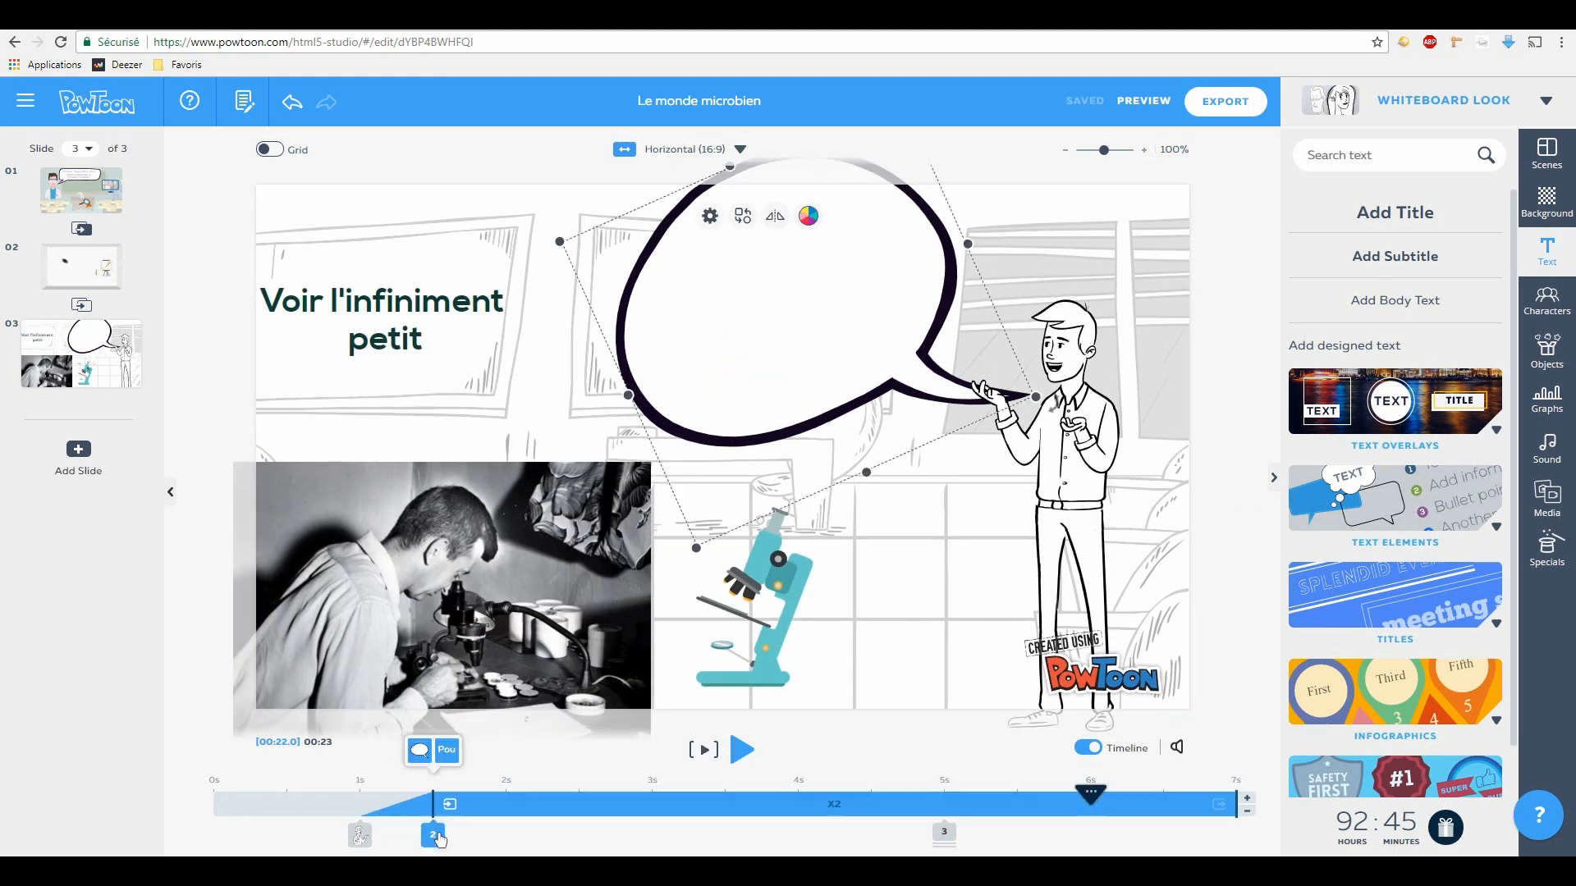
drag(1237, 804, 798, 805)
click(703, 751)
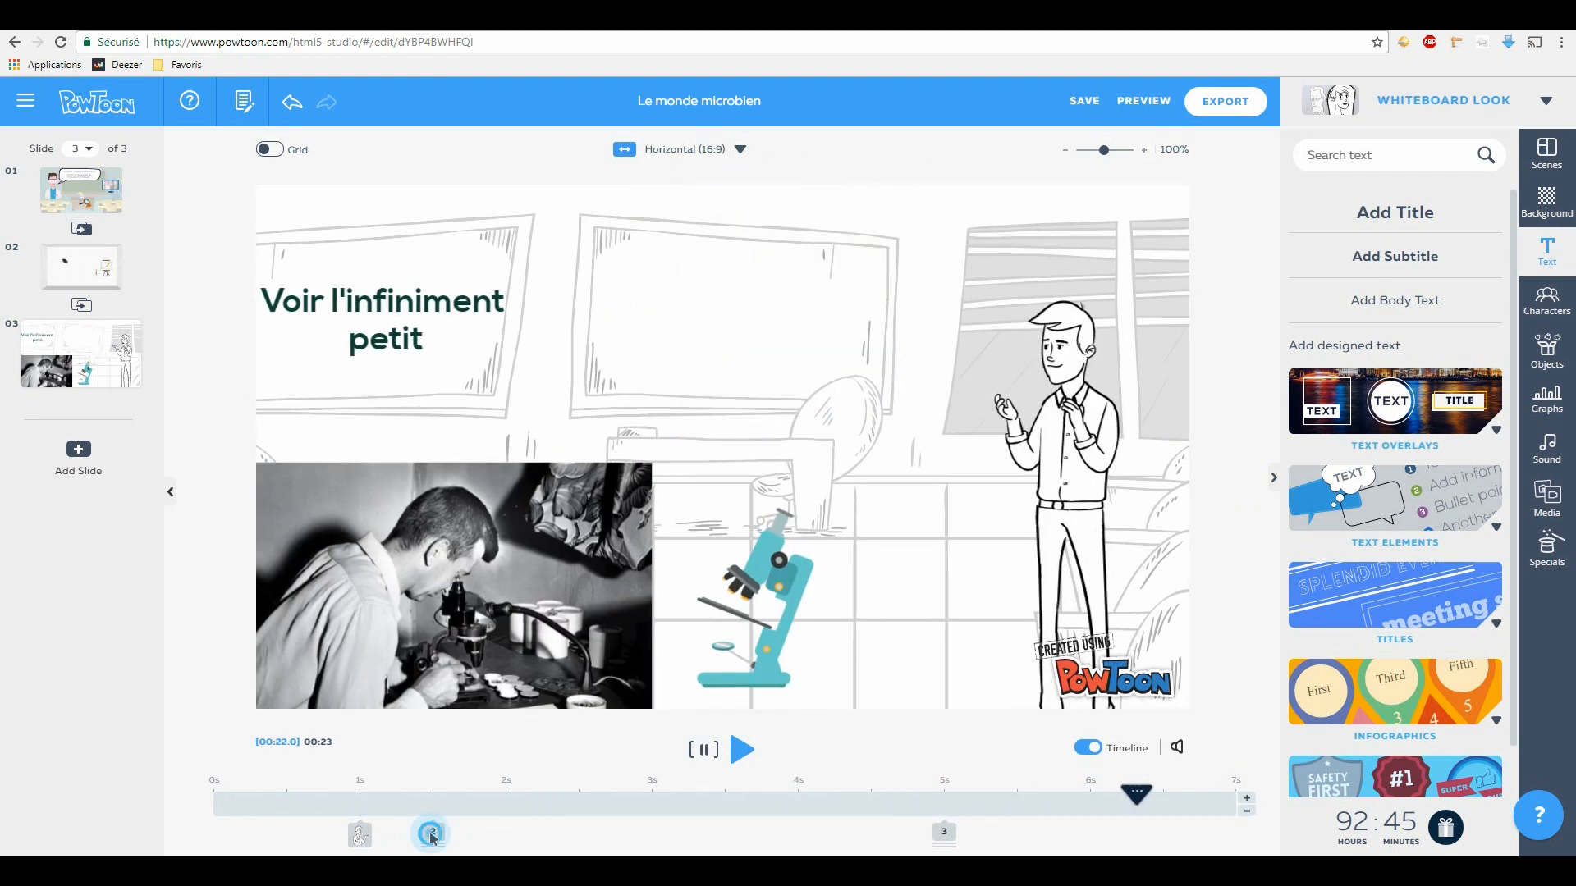
Step: Adjust the speech bubble's exit effect on slide 3 and preview the slide
click(431, 835)
click(419, 753)
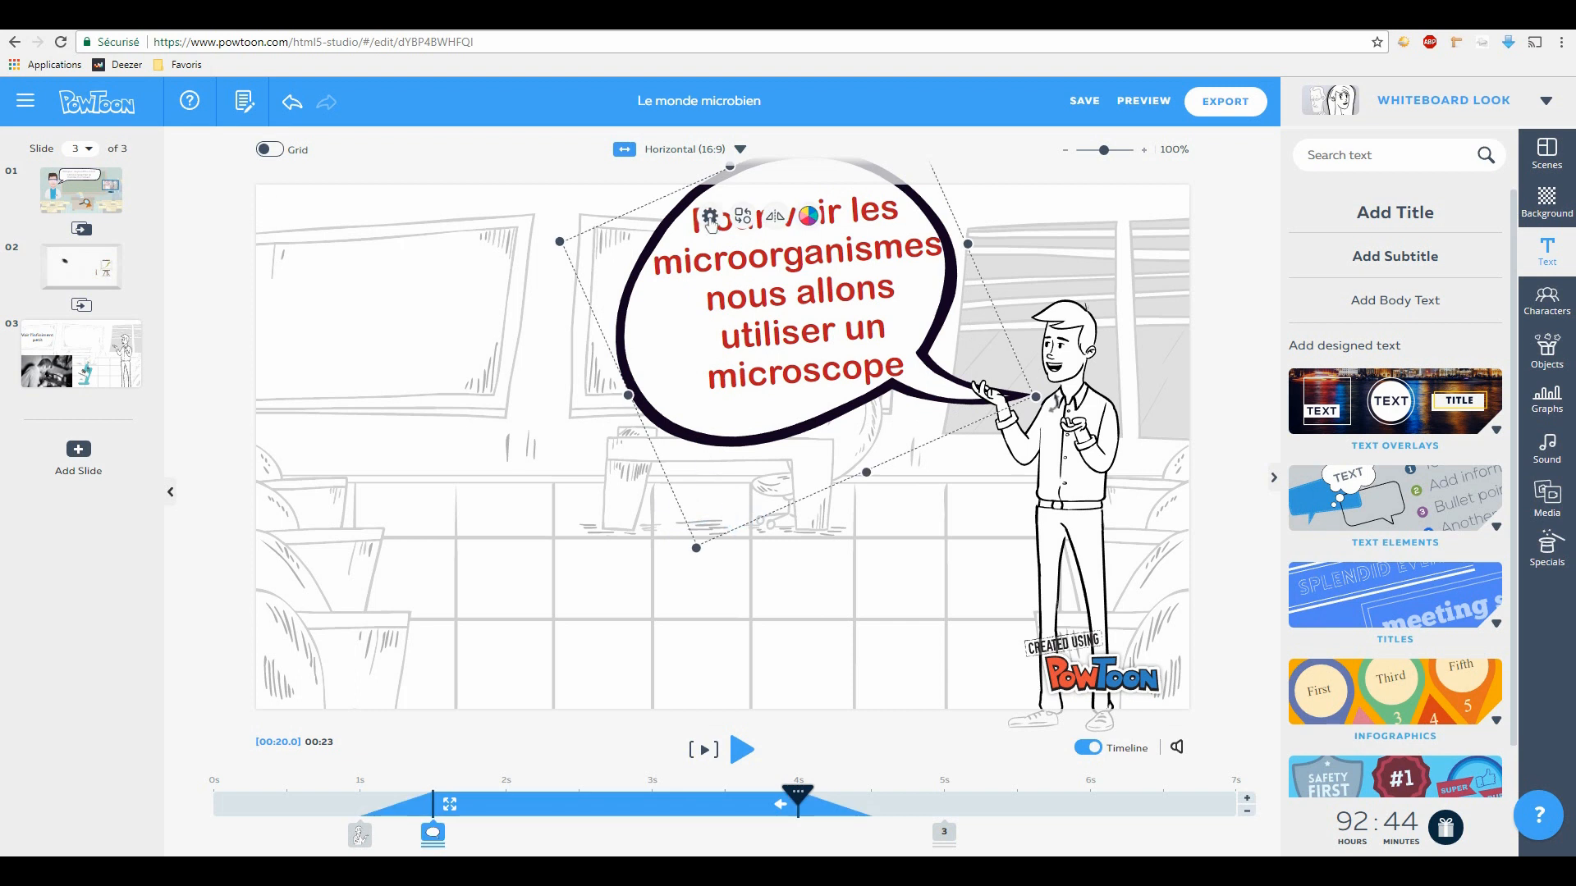
click(710, 218)
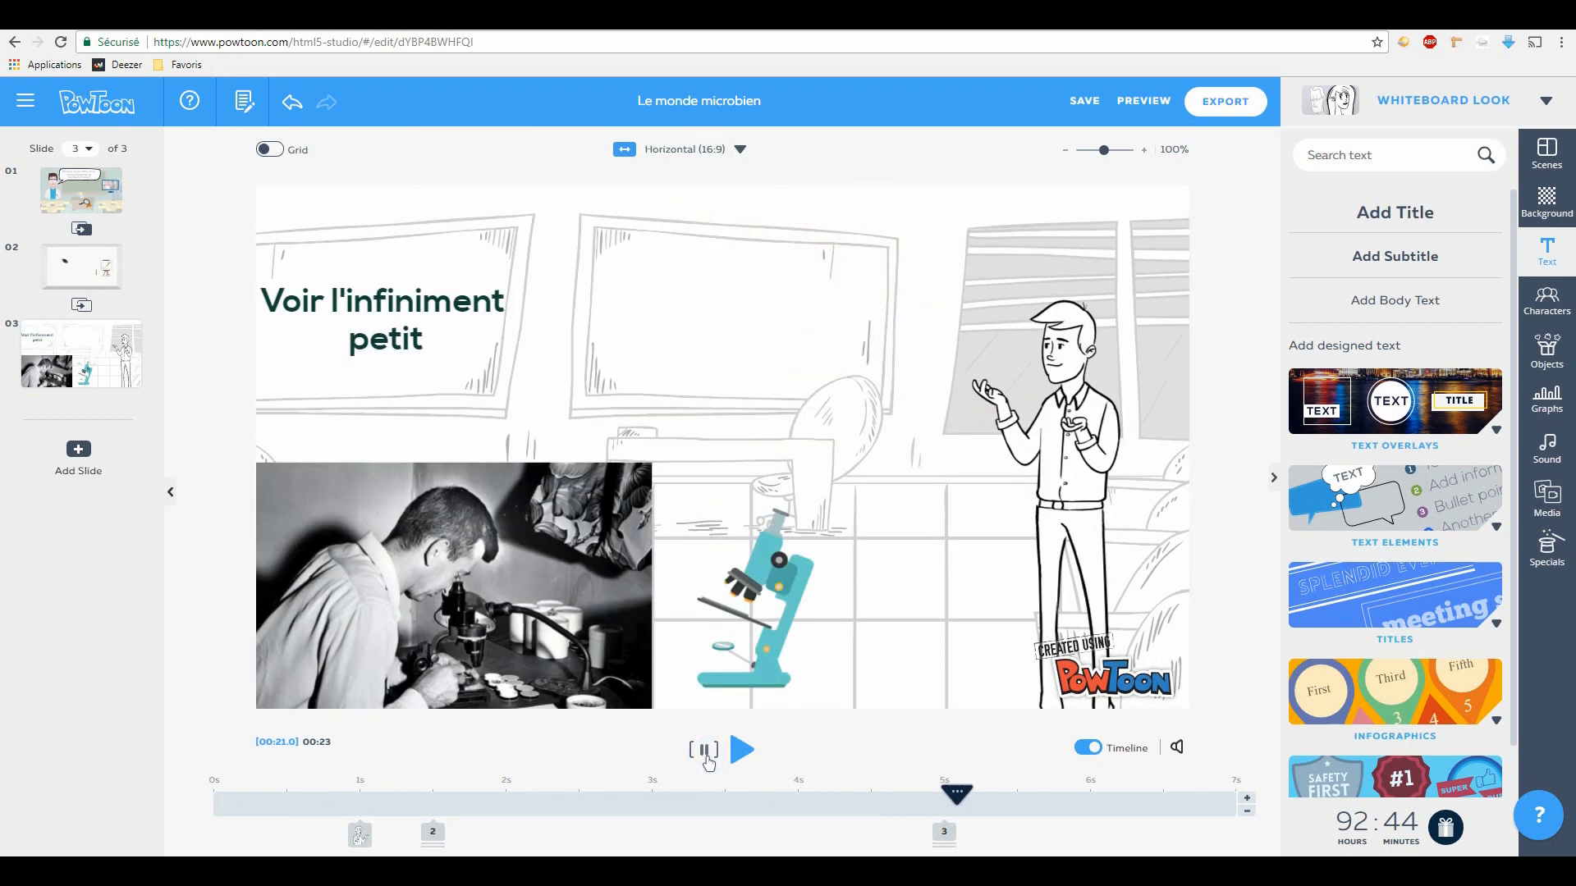
click(451, 365)
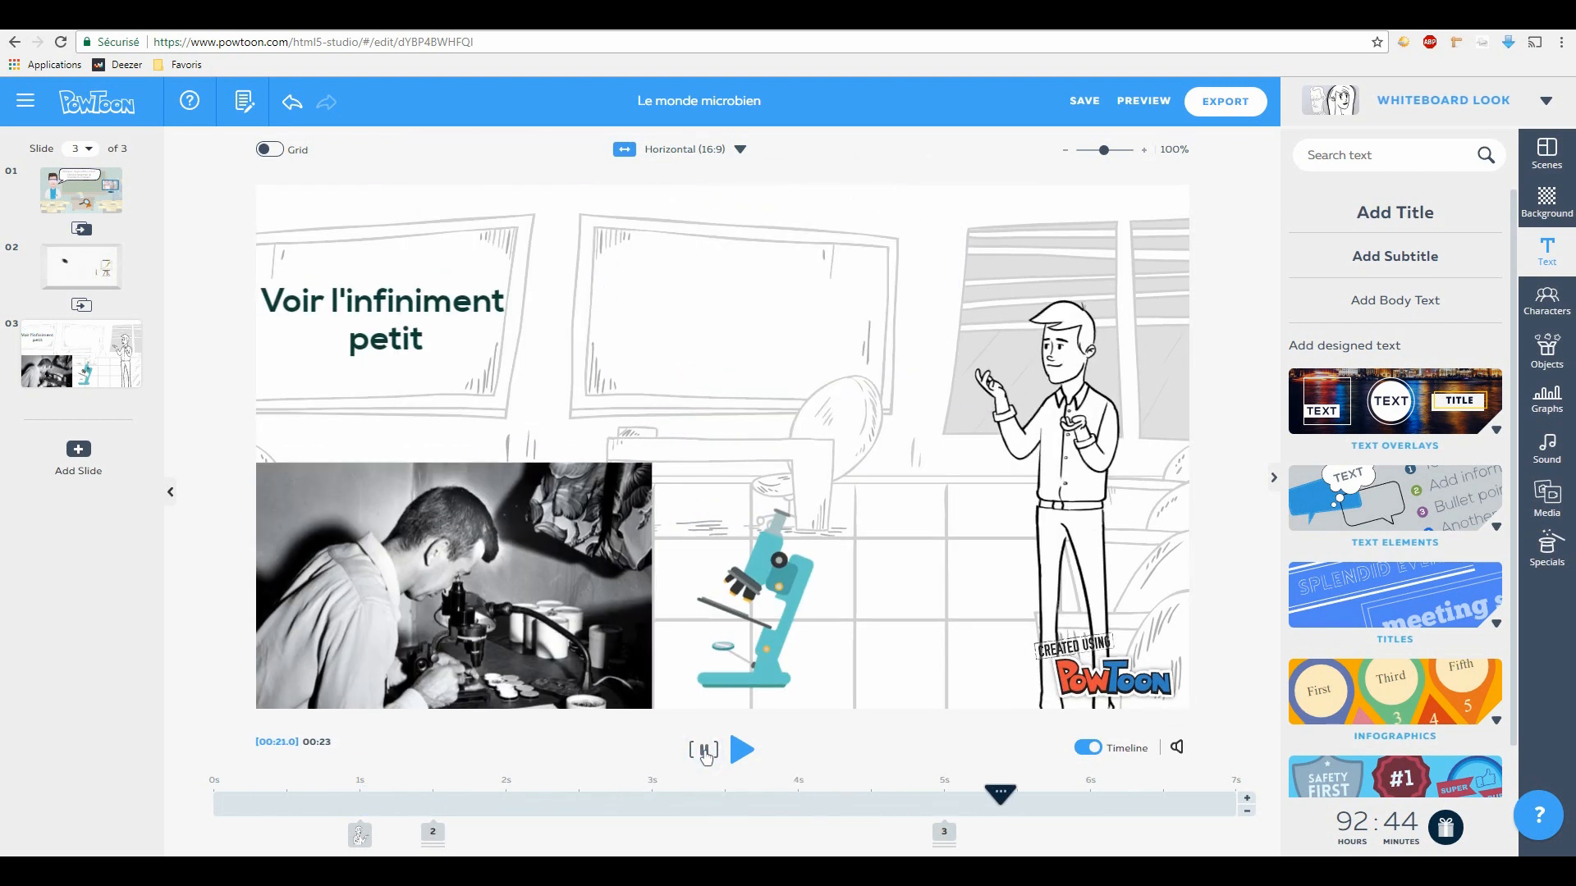
click(781, 805)
scroll(642, 696, down, 1)
click(642, 696)
Step: Move the strawberry and thermometer slide to third position and add a new slide after it
drag(82, 267, 78, 381)
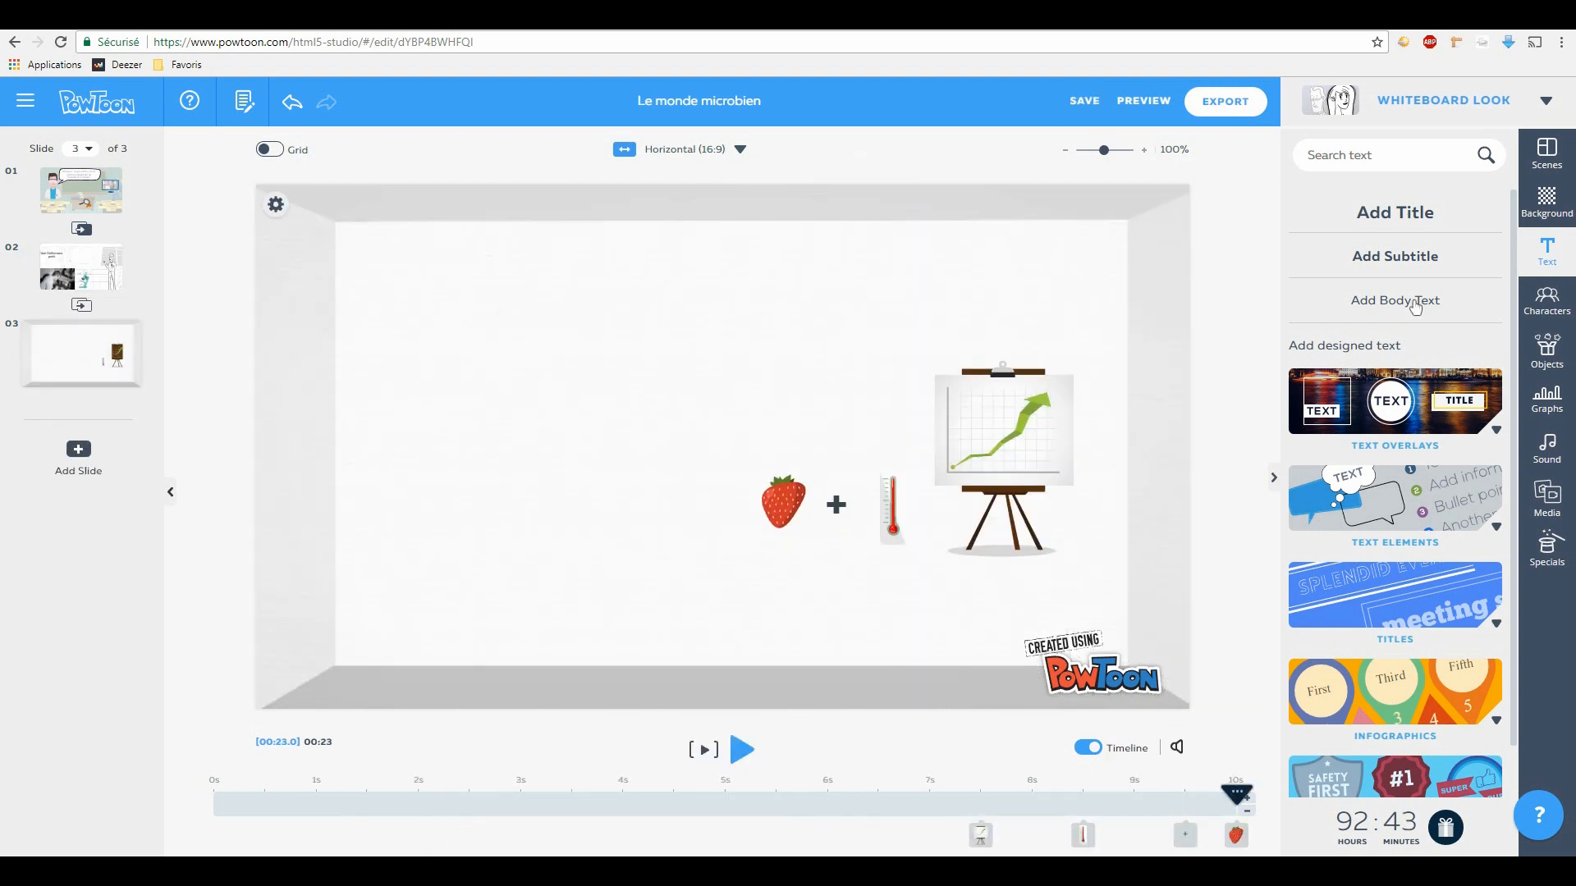
click(80, 451)
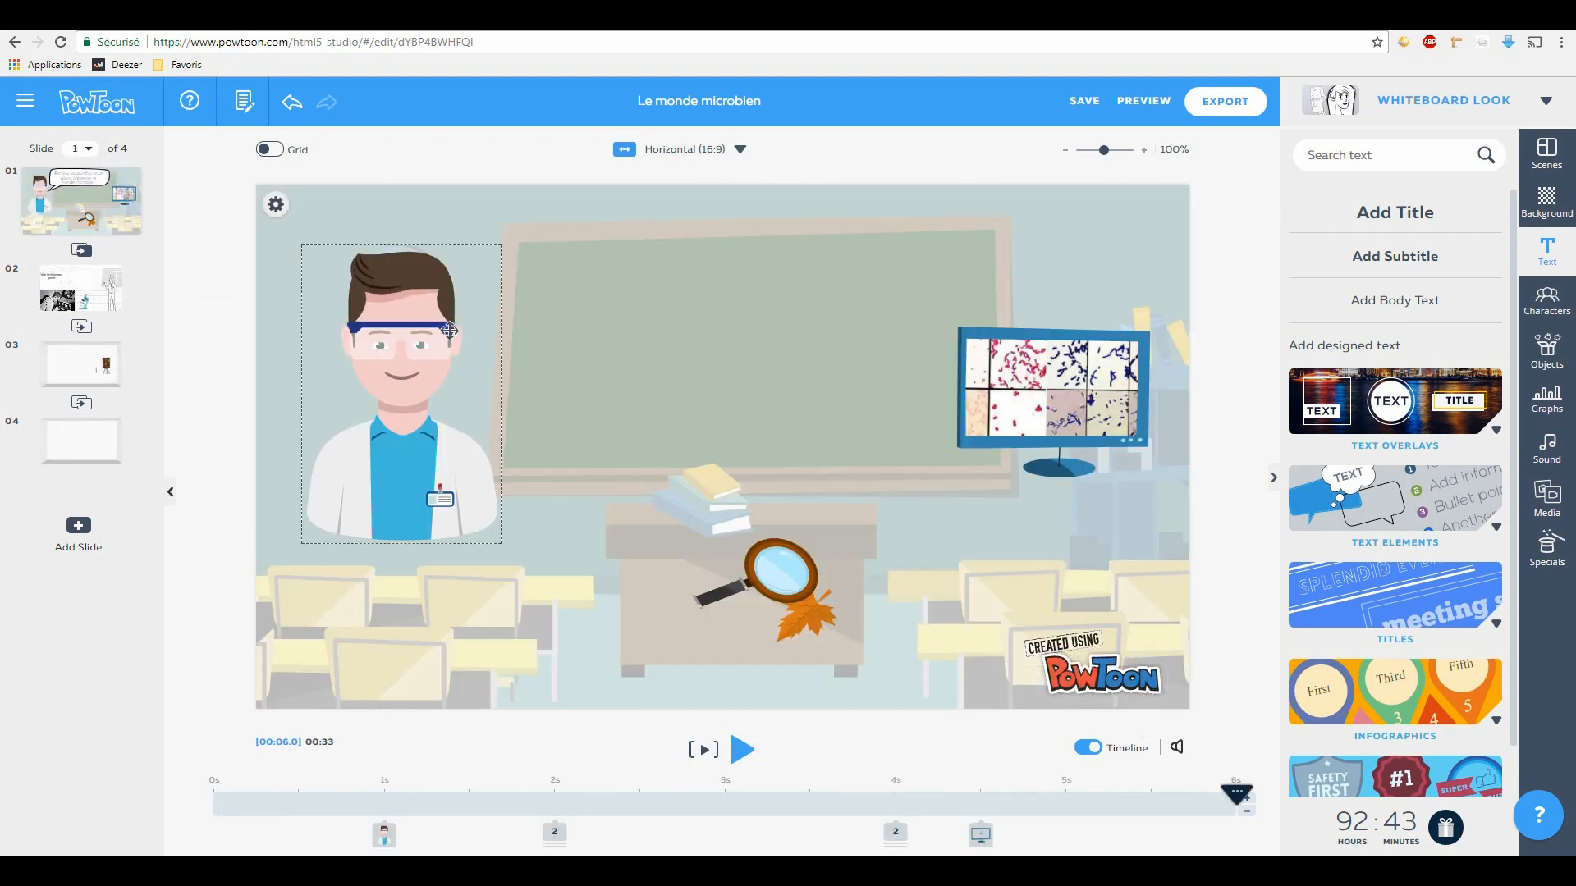
Step: Add the goggled scientist from the Meet the Pros characters to slide 3 in the Explaining pose
right_click(412, 454)
click(428, 466)
click(1396, 246)
click(1396, 539)
click(1469, 456)
click(1395, 637)
click(1469, 553)
click(1245, 459)
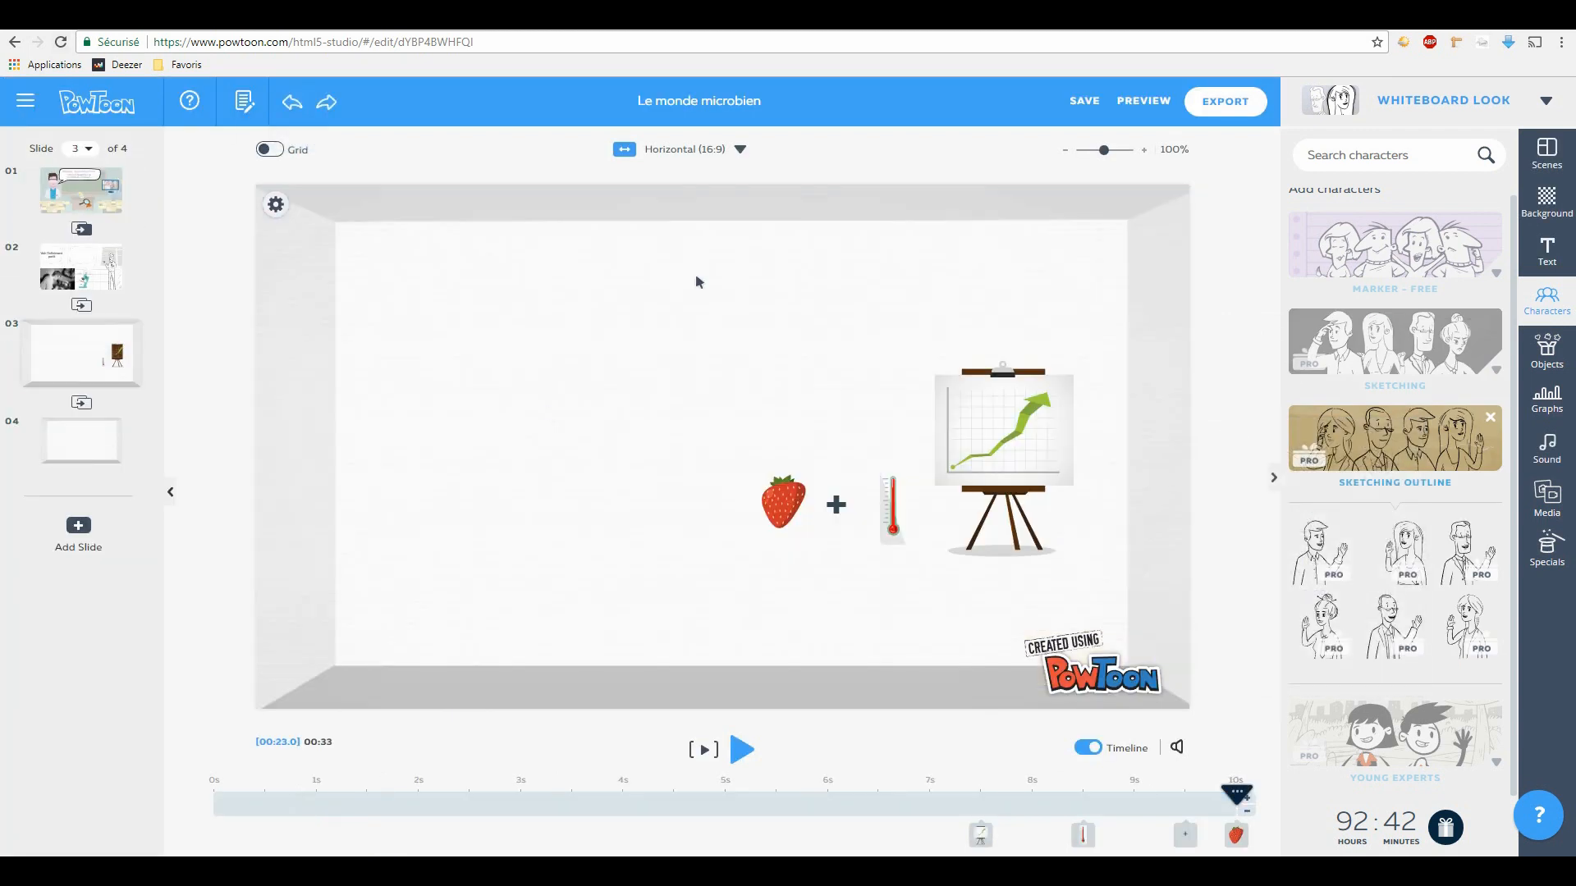
click(391, 429)
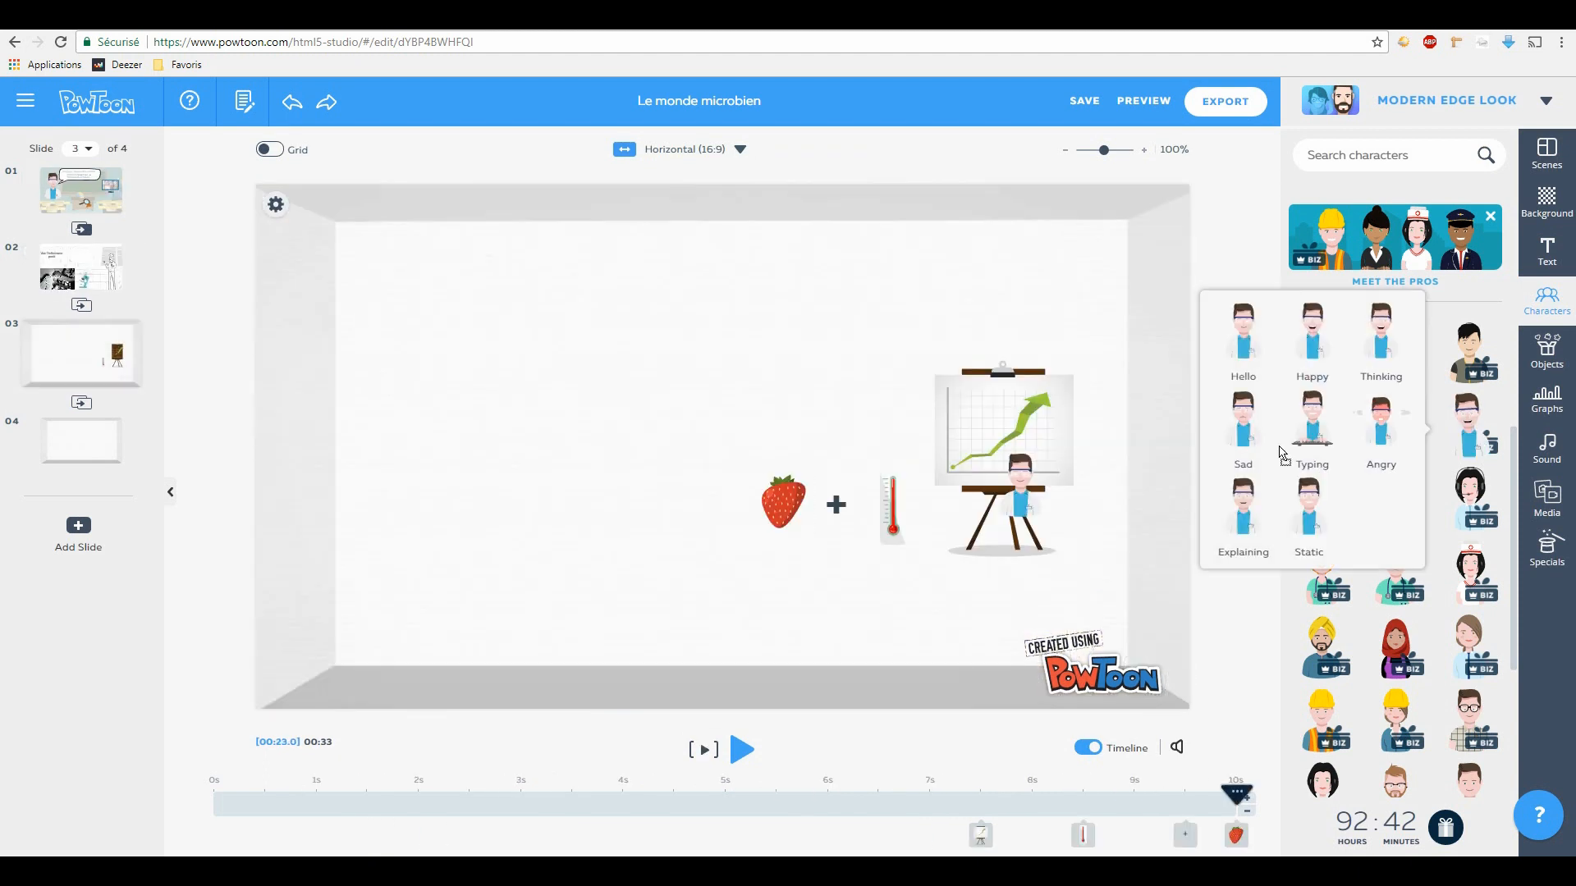
click(1244, 513)
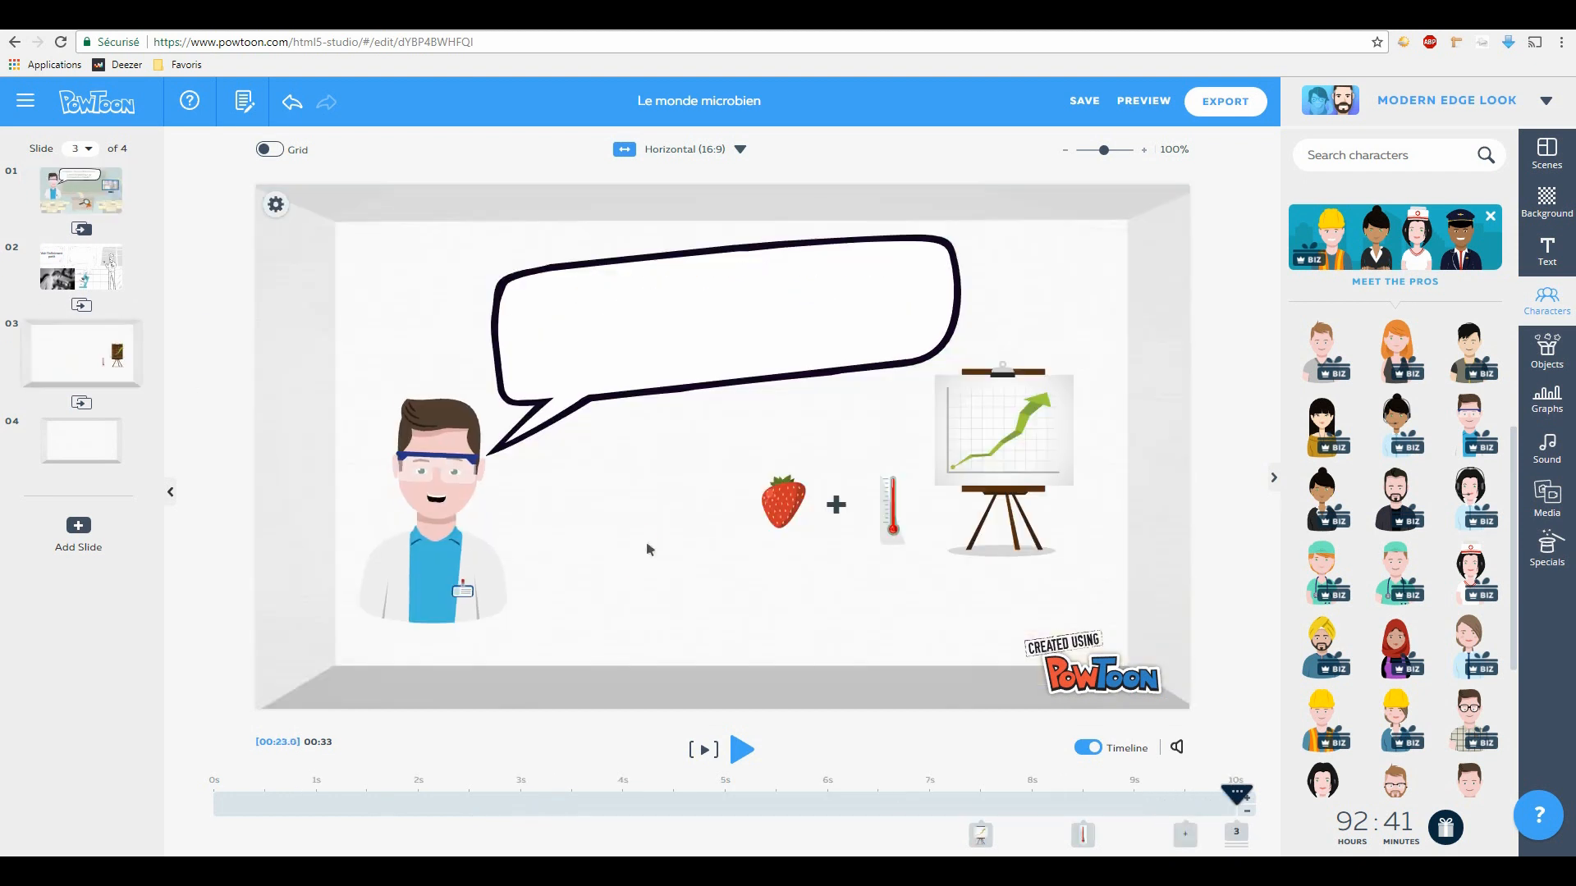
Step: Paste the first slide's speech text onto slide 3 and reword it as "Il existe des facteurs favorisant leur multiplication"
key(ctrl+v)
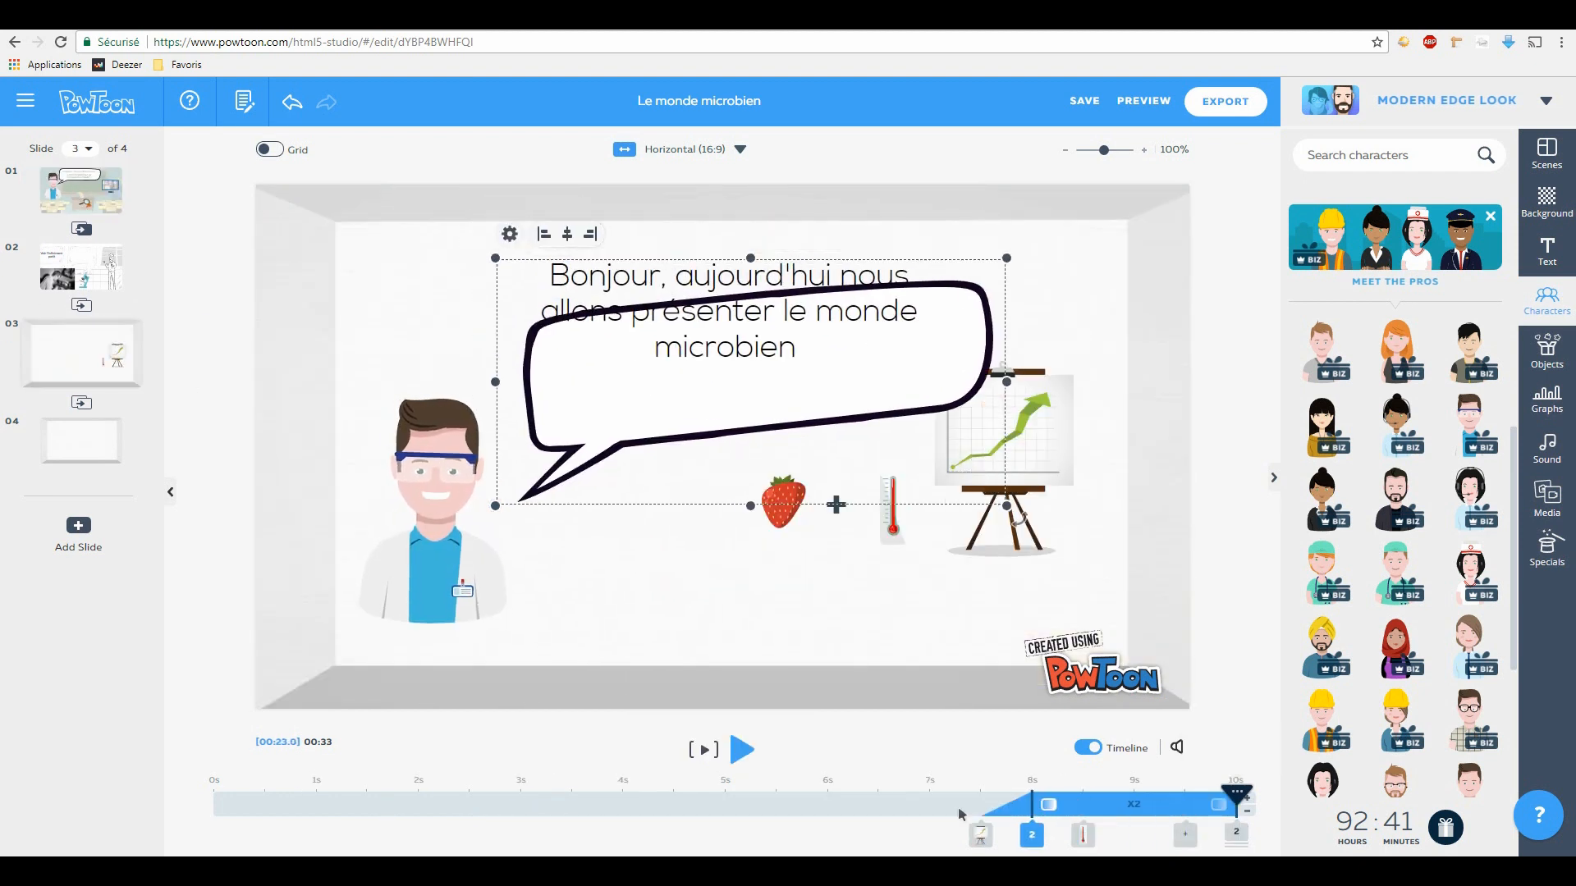
drag(1032, 835, 930, 834)
drag(1236, 833, 1083, 835)
click(714, 355)
double_click(751, 365)
text(Il existe des facteurs favorisant leur multiplication)
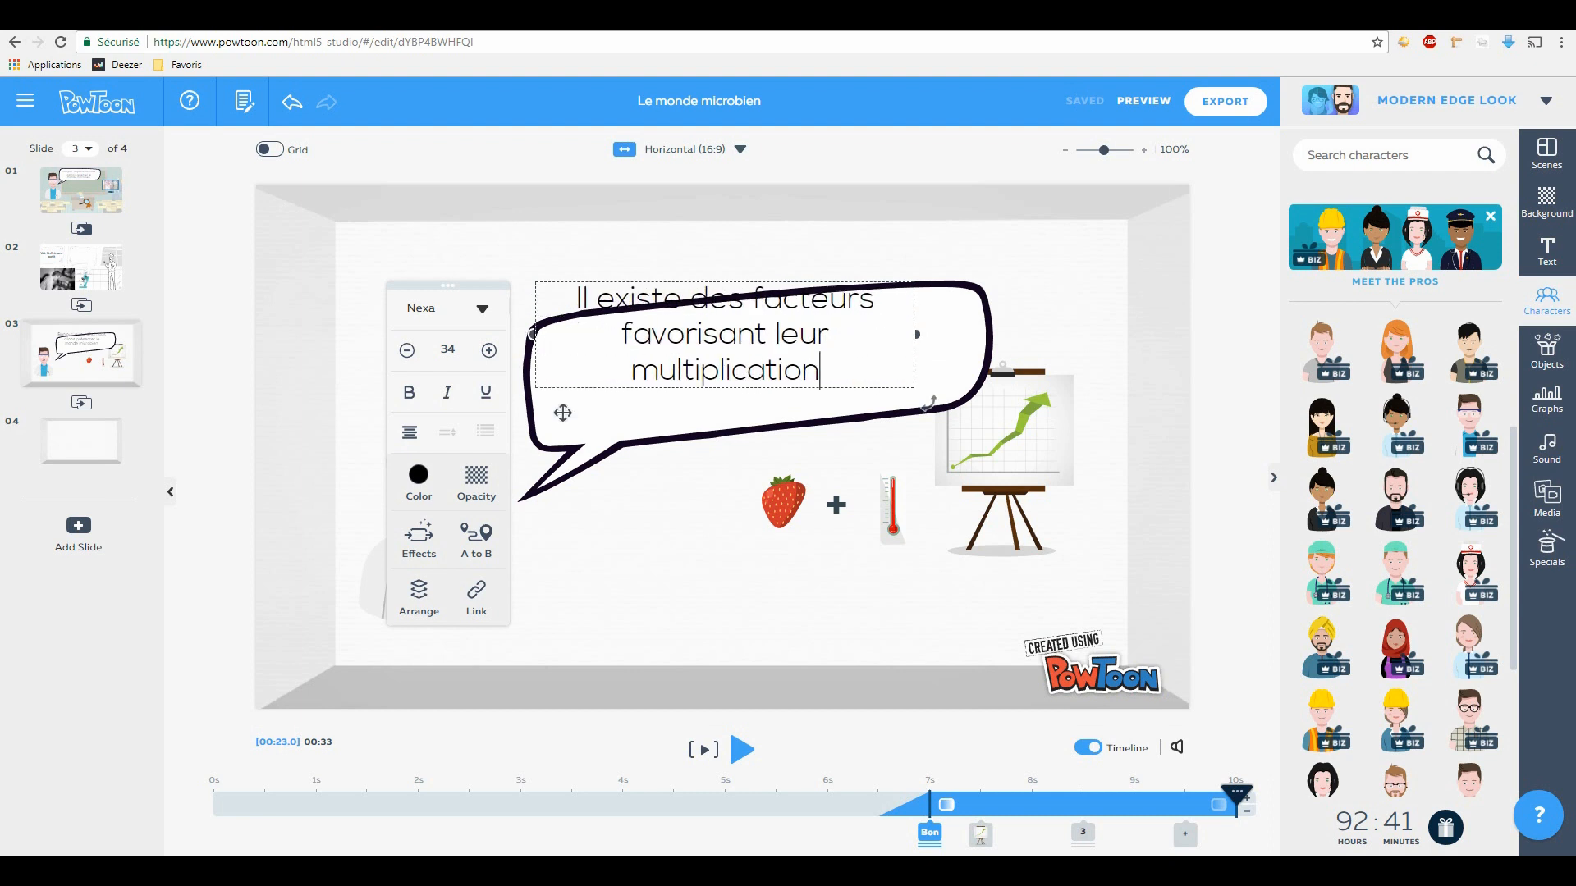
Step: Tilt the new speech text and align it with the bubble above the scientist
click(499, 374)
drag(501, 373, 503, 376)
click(725, 334)
drag(932, 395, 937, 374)
drag(773, 312, 777, 303)
click(558, 538)
Step: Time slide 3 so the bubble and text enter at 0.5 seconds, the chart at 2 seconds and the scientist, strawberry and thermometer at 4.5 seconds
drag(929, 833, 701, 855)
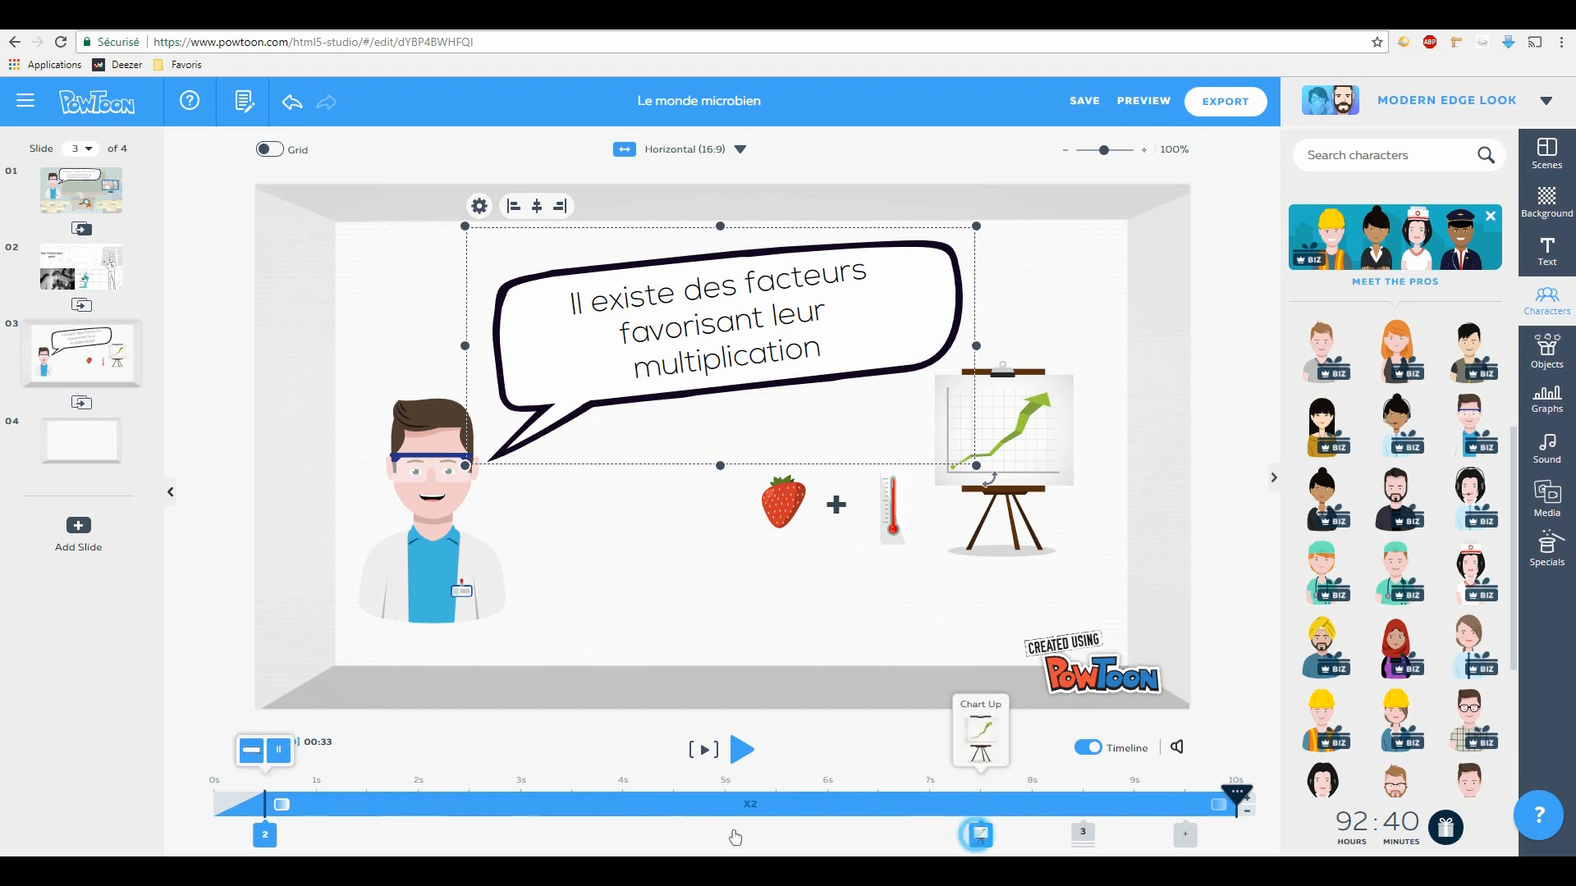
drag(1075, 836, 689, 825)
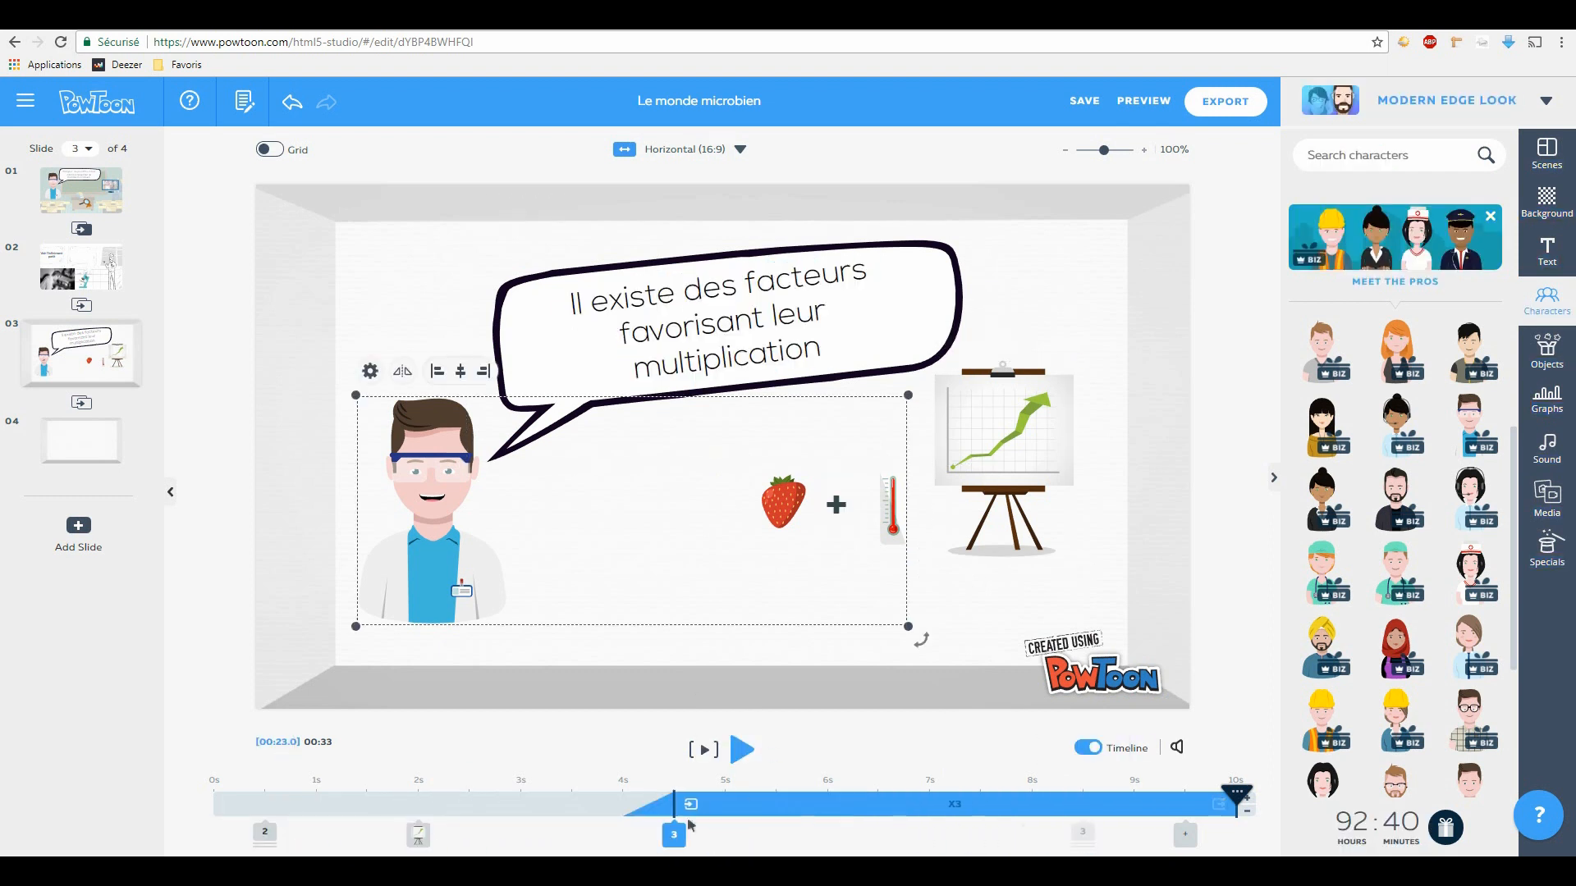
double_click(264, 834)
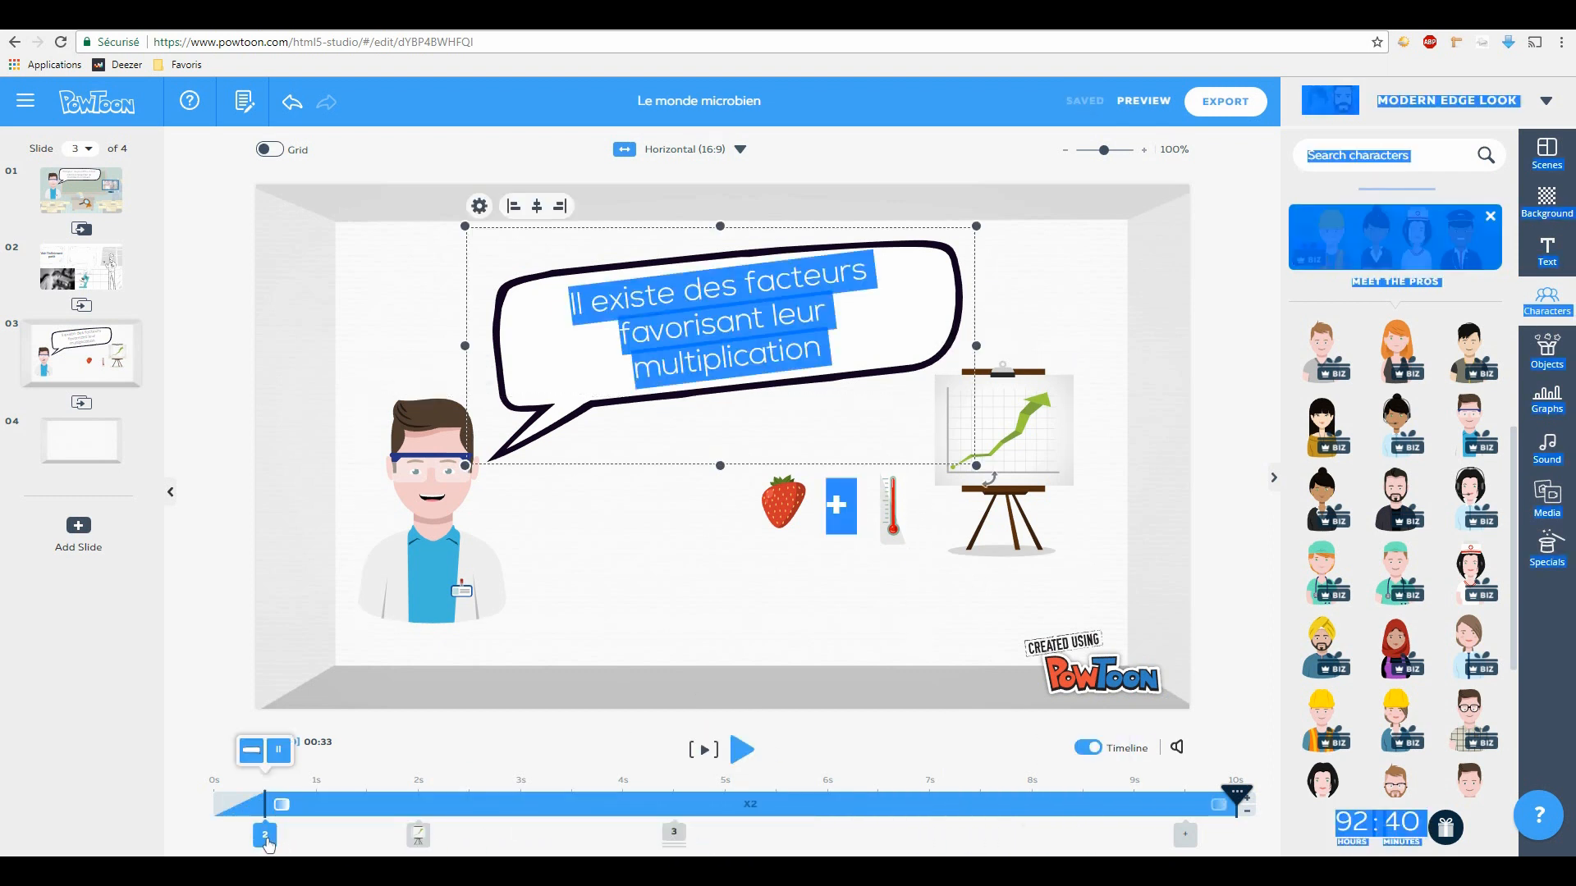
click(674, 836)
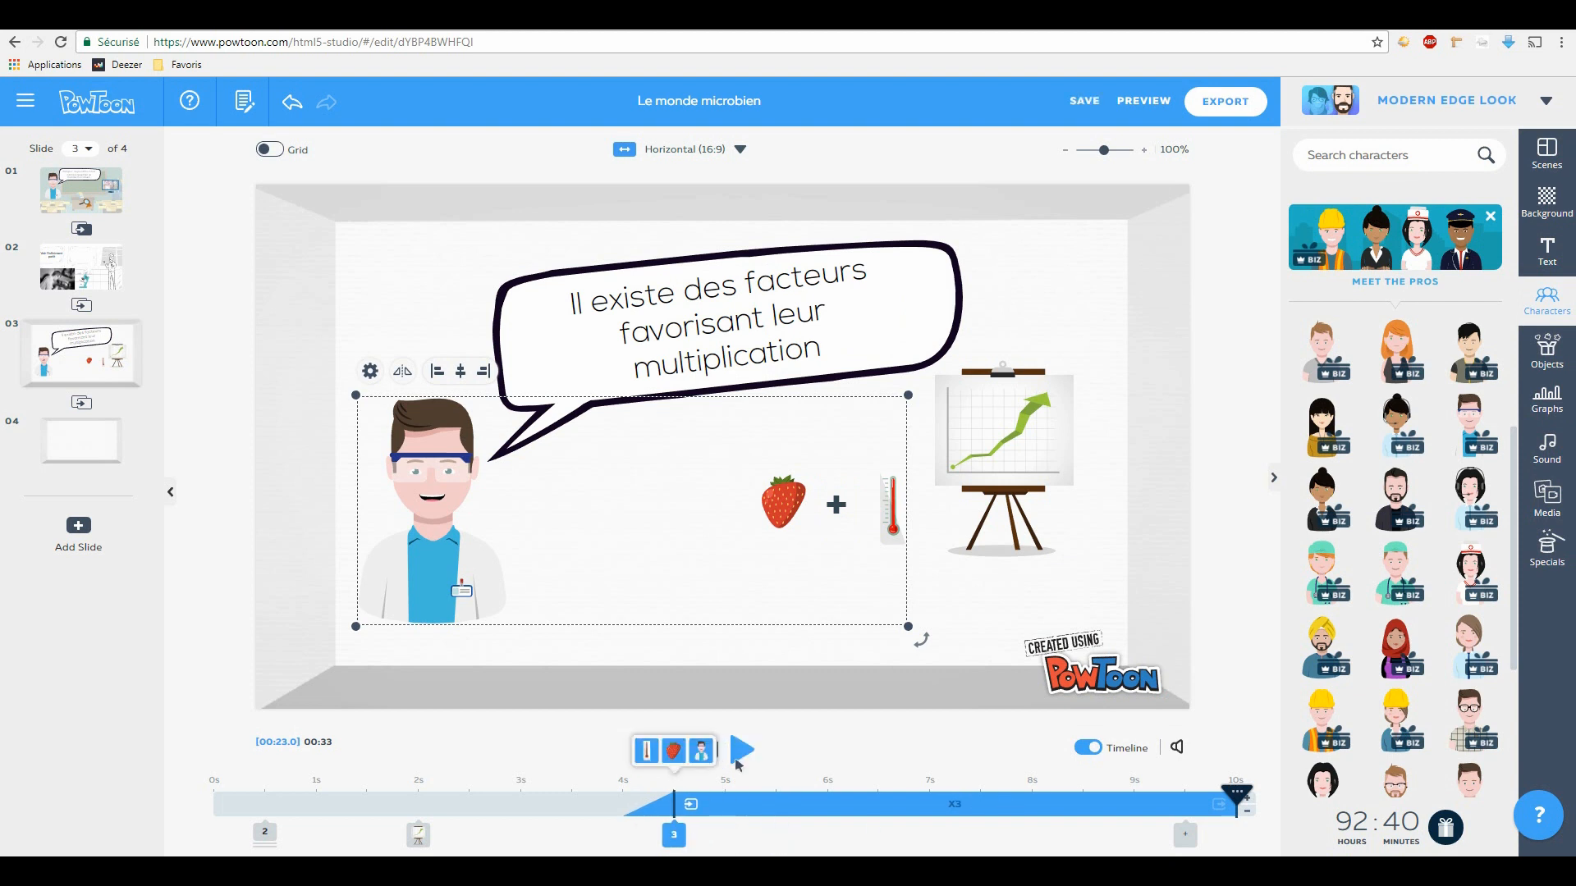
Step: Replace the scientist with a fresh Explaining copy below the bubble's tail and make it enter at 0.5 seconds
key(Delete)
click(1469, 423)
key(Delete)
click(1469, 423)
click(1237, 509)
drag(681, 472, 387, 556)
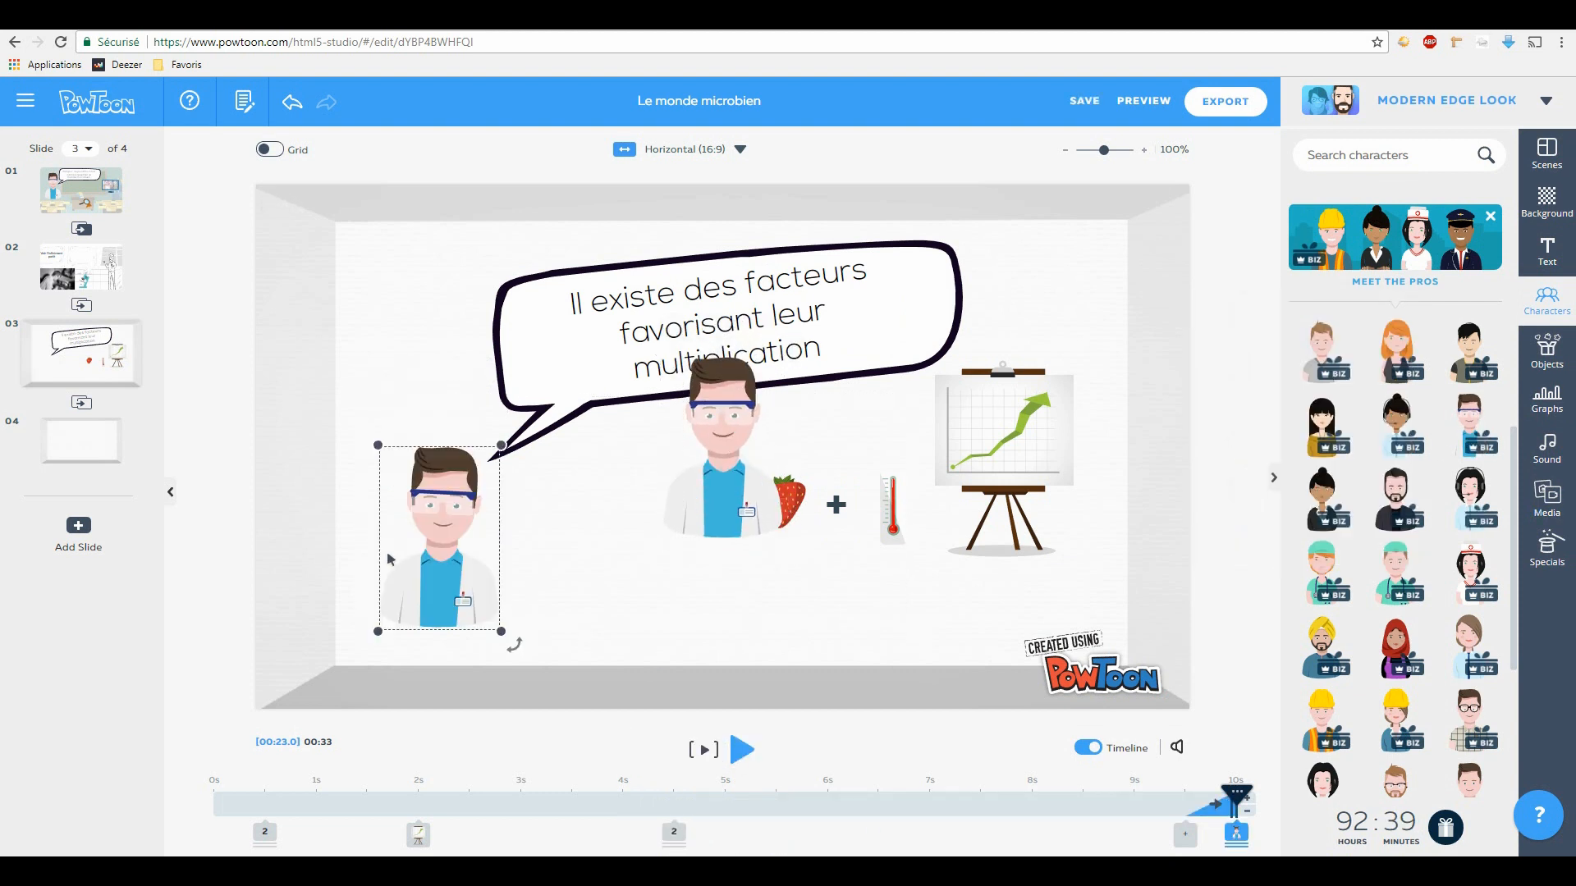
click(722, 459)
key(Delete)
drag(1231, 837, 264, 834)
drag(492, 433, 509, 417)
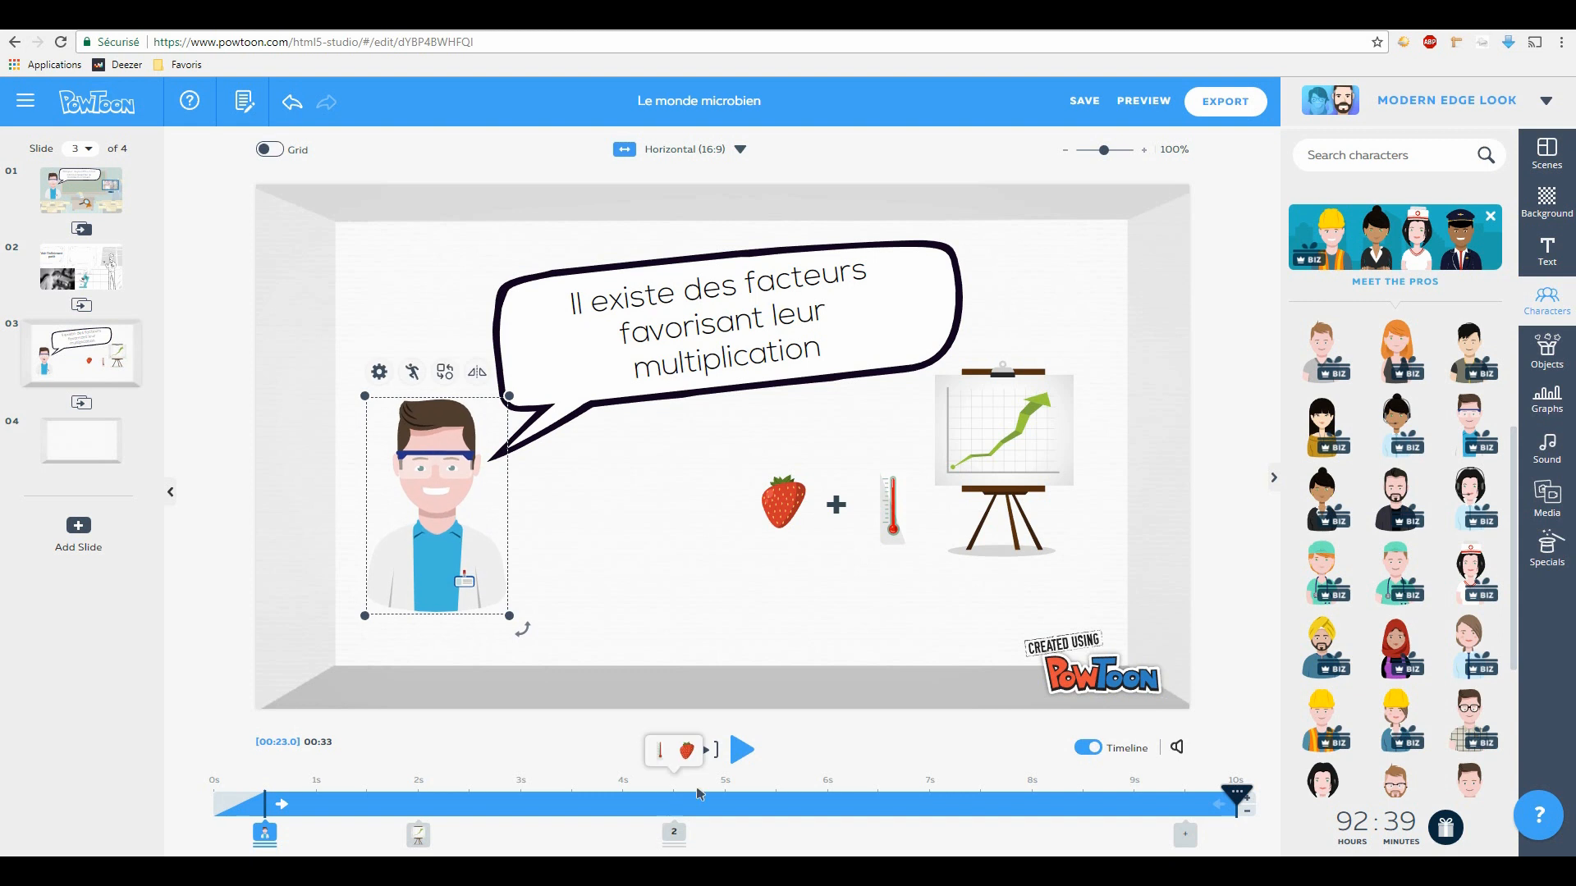
Step: Make the strawberry and thermometer enter at 3 seconds and shorten slide 3 to 6 seconds, previewing the result
drag(674, 833, 576, 825)
click(1247, 812)
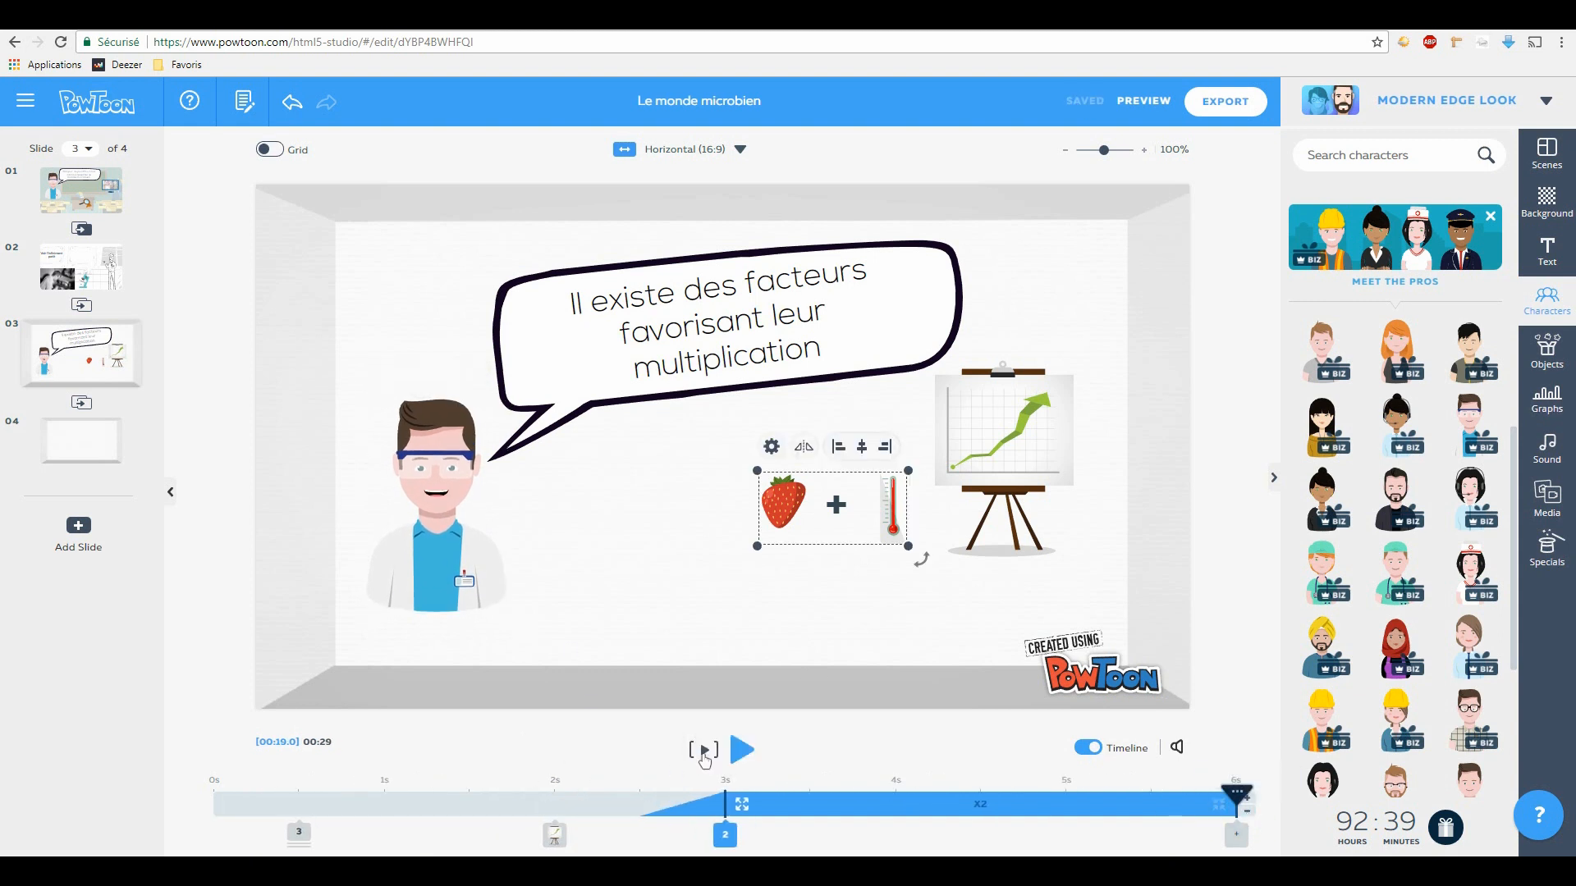
click(704, 753)
Step: Rearrange the strawberry, plus sign and thermometer, and add a round clock found by searching objects for "time"
drag(781, 510, 711, 532)
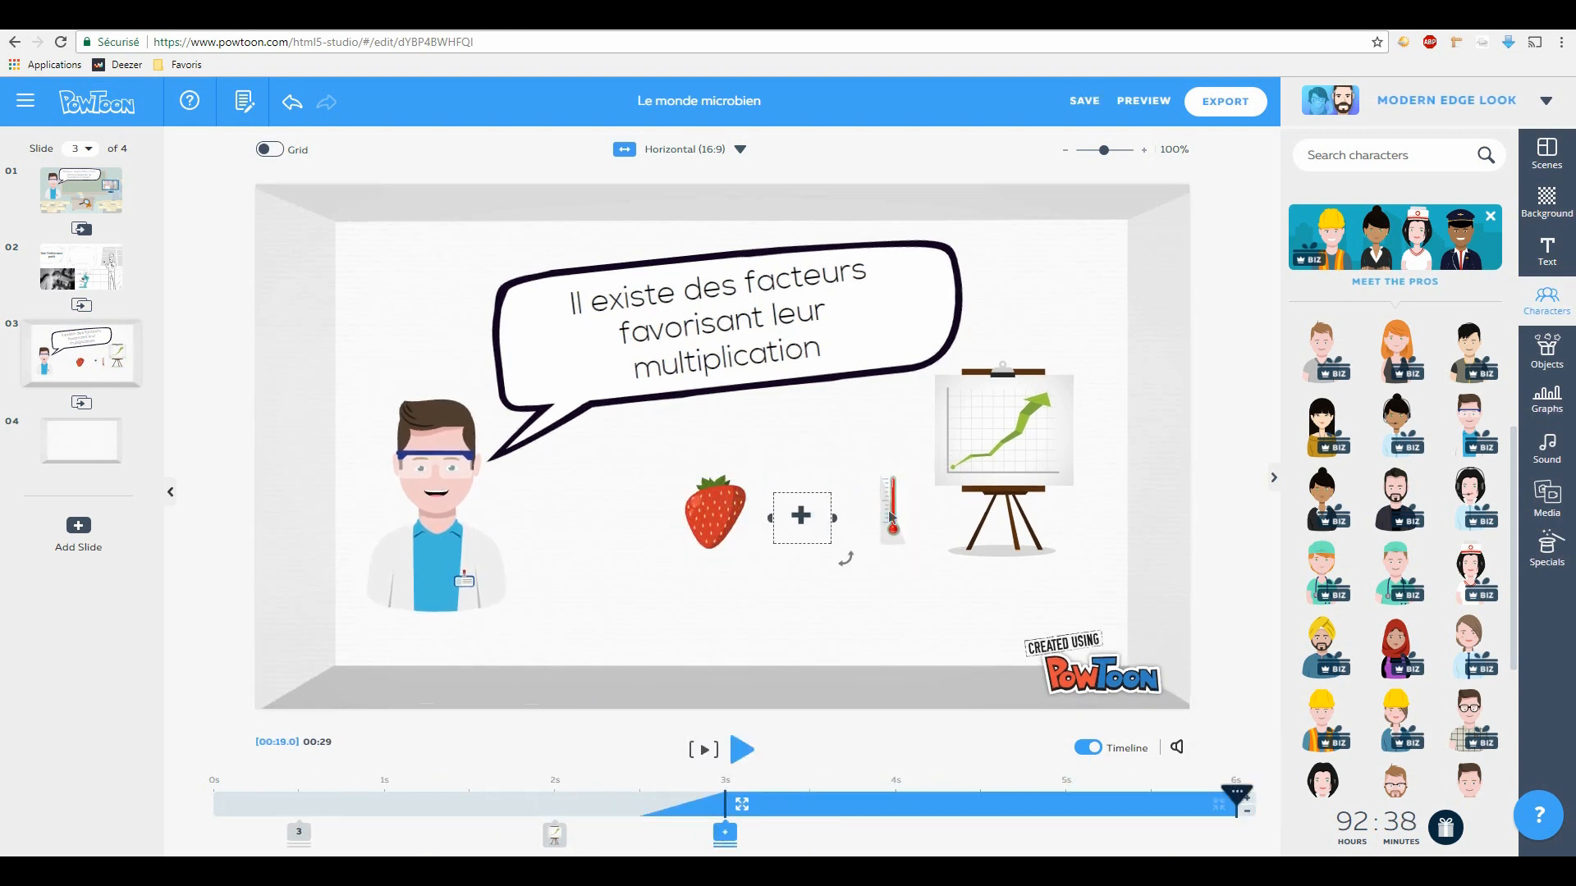
click(1355, 158)
text(temps)
key(Return)
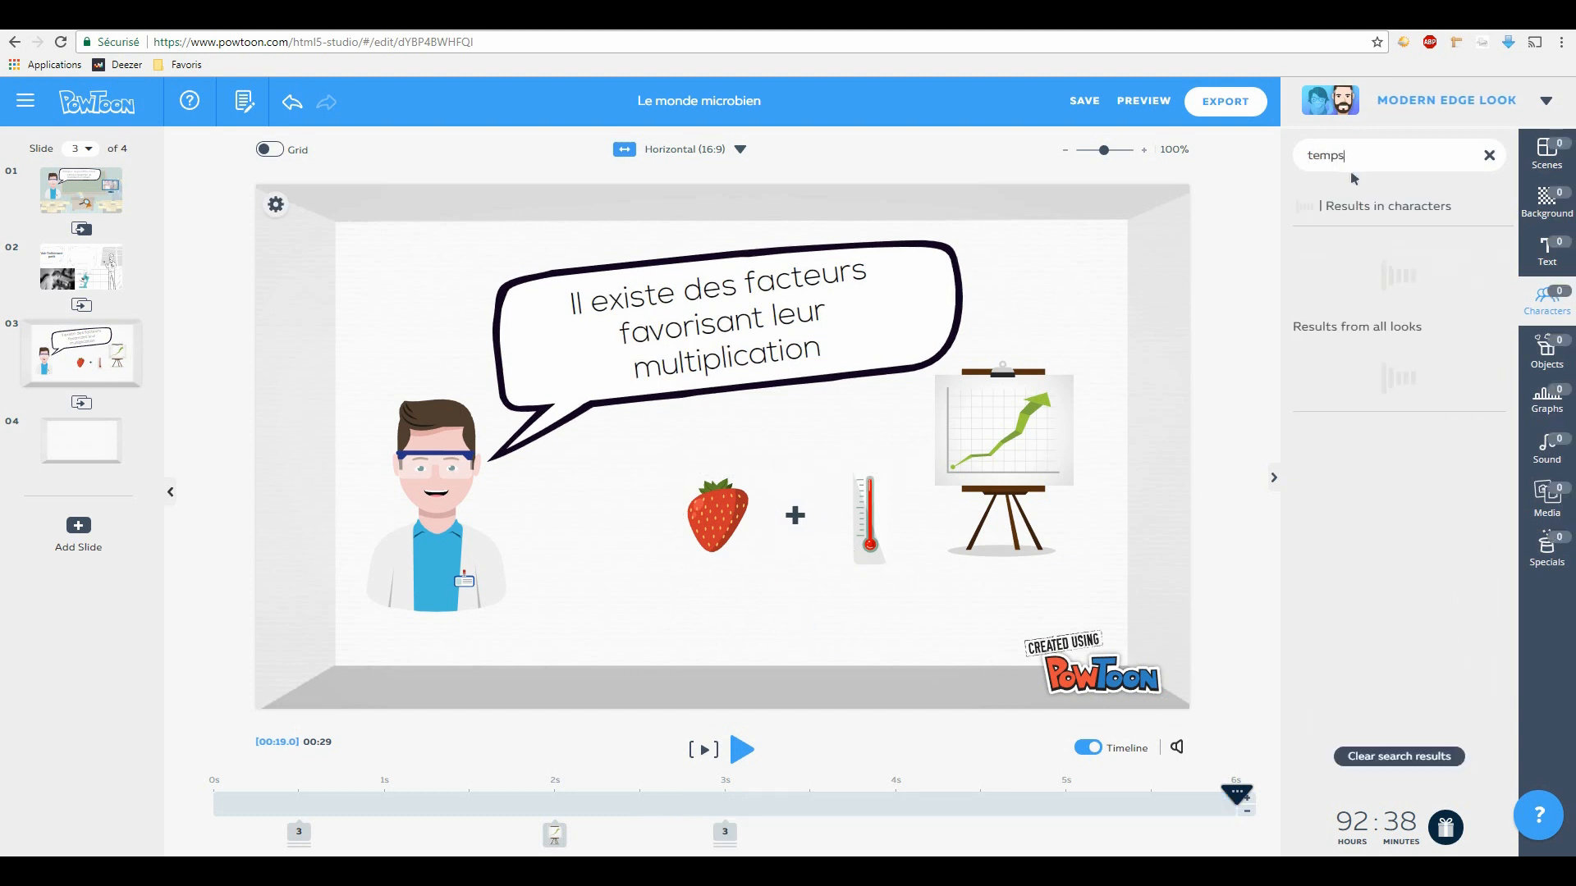
click(1355, 319)
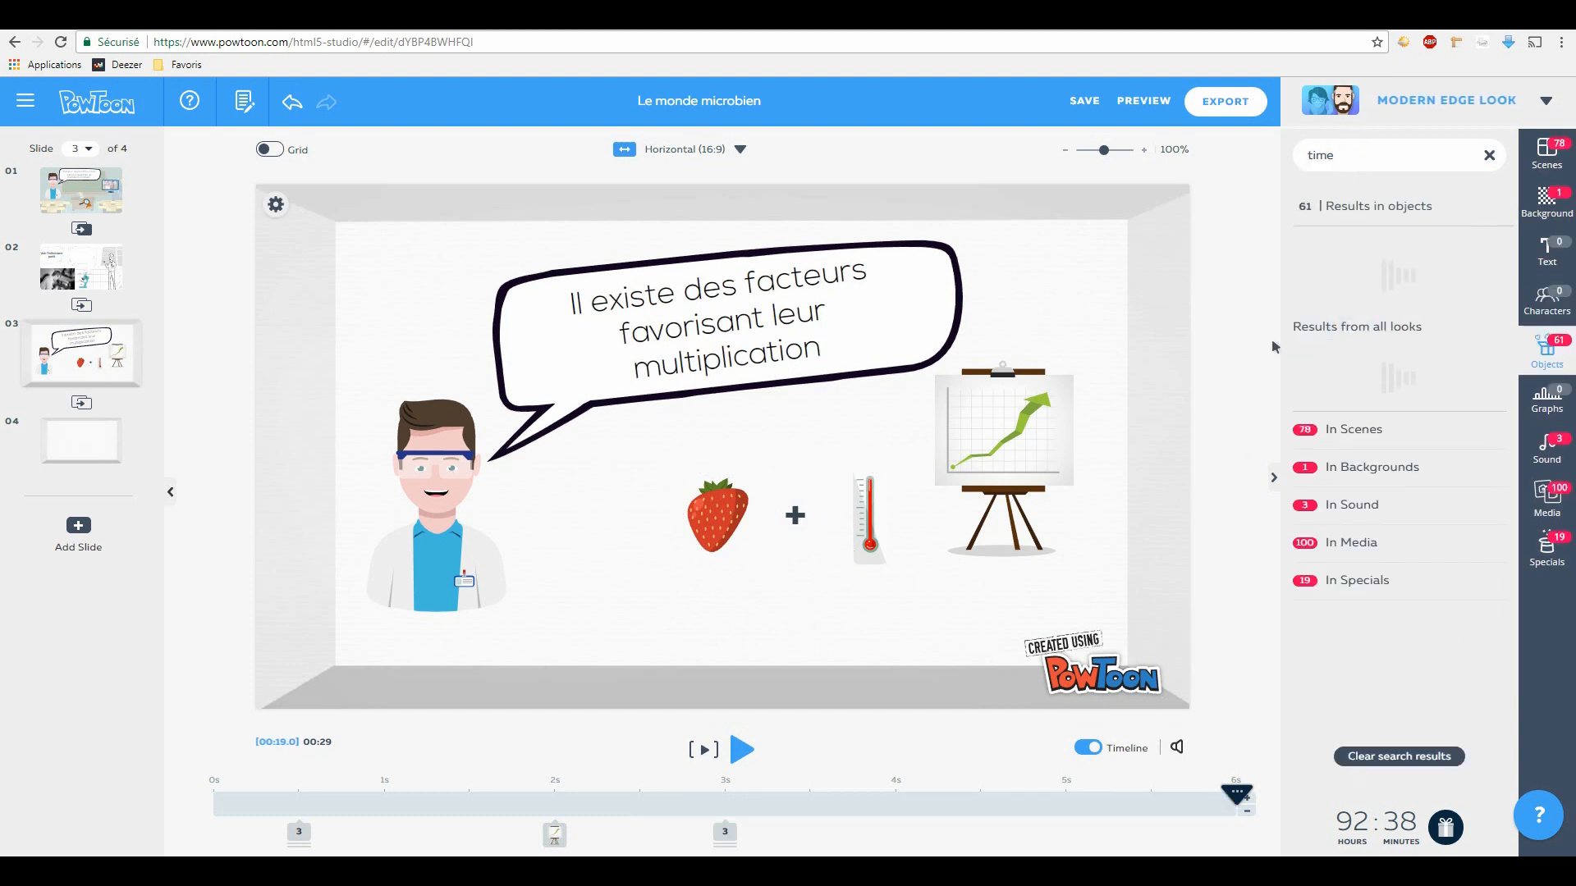
drag(1399, 422, 588, 490)
Step: Line up the strawberry, thermometer and clock beside the chart with a plus sign between each
drag(726, 486, 602, 491)
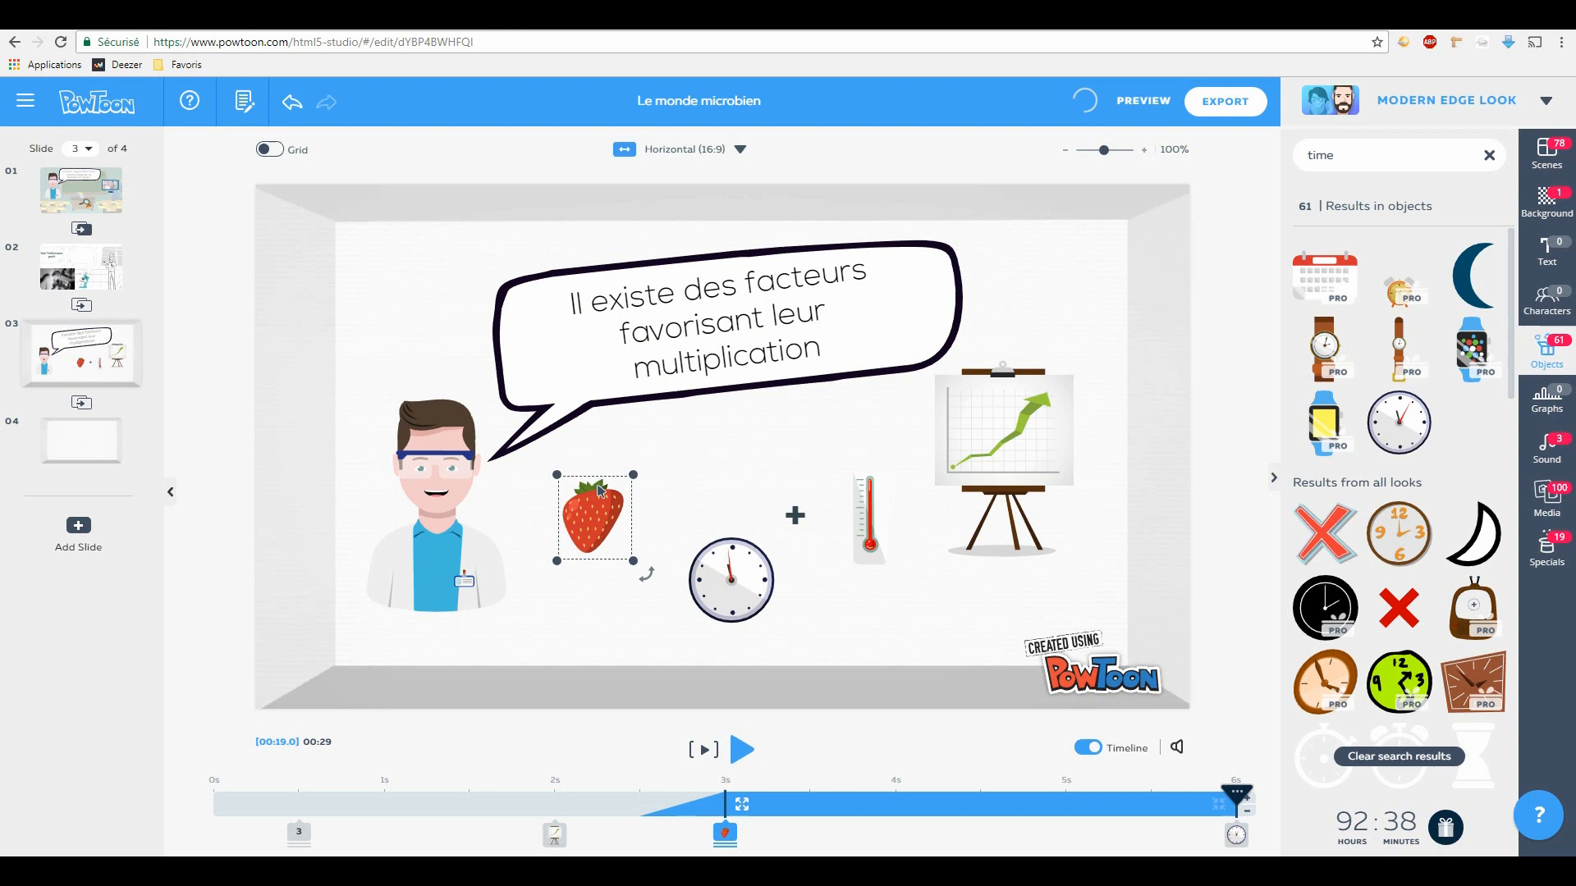
drag(726, 566, 865, 503)
click(665, 577)
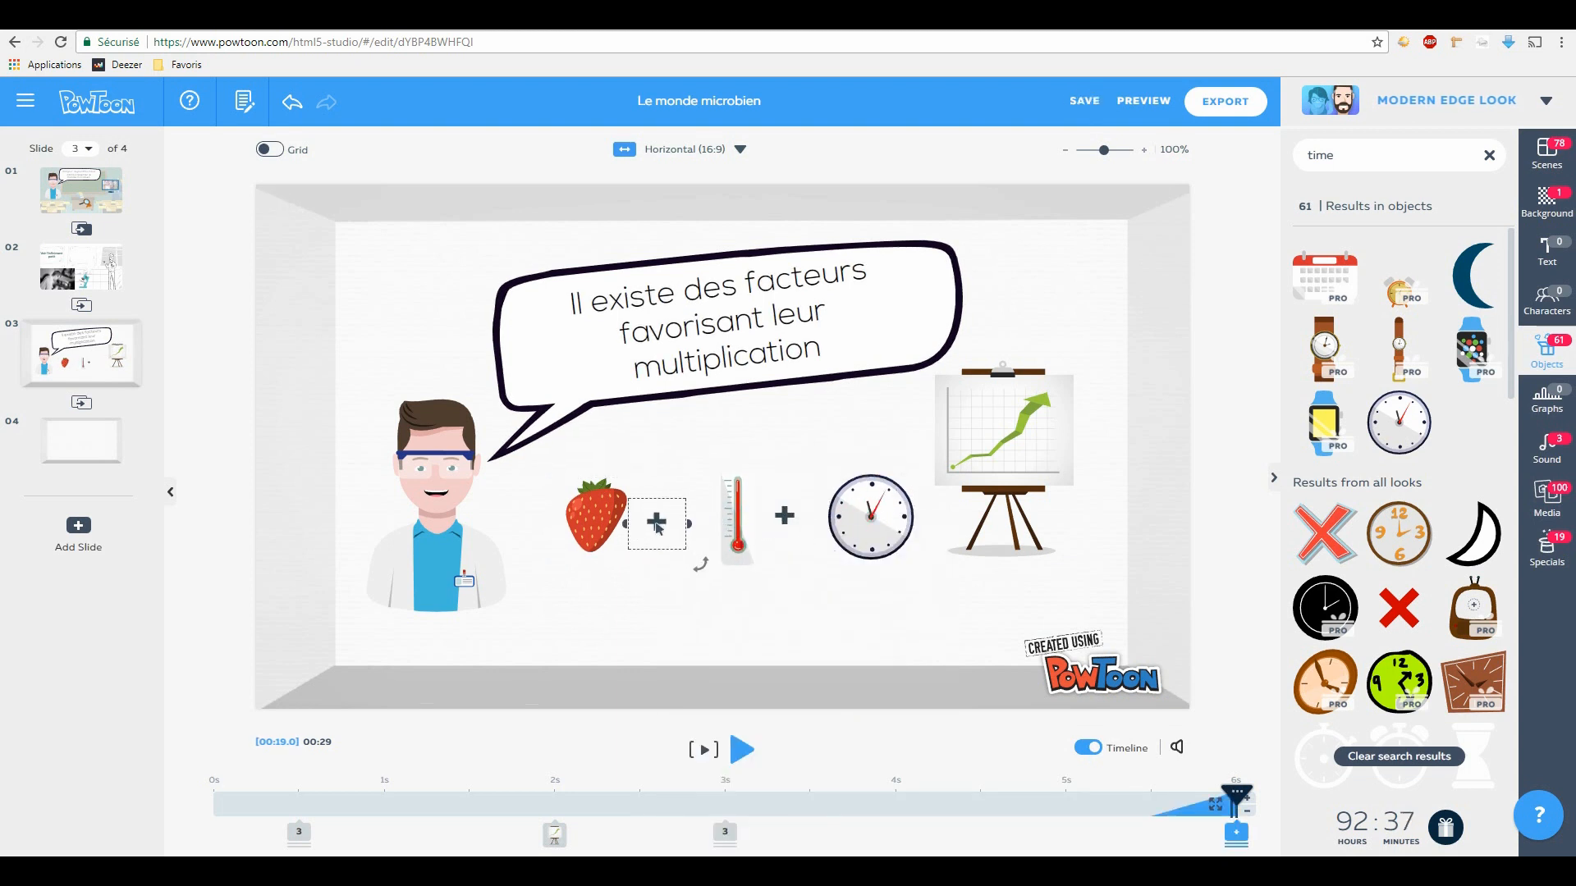
key(Down)
Step: Copy the sketched man from slide 2 onto slide 4
click(99, 279)
right_click(1059, 426)
click(1076, 569)
click(82, 429)
key(ctrl+v)
Step: Copy the empty speech bubble from slide 2 onto slide 4
click(82, 267)
click(664, 316)
right_click(622, 346)
click(638, 489)
click(99, 447)
key(ctrl+v)
Step: Try to copy the speech text from slide 2 onto slide 4
click(293, 102)
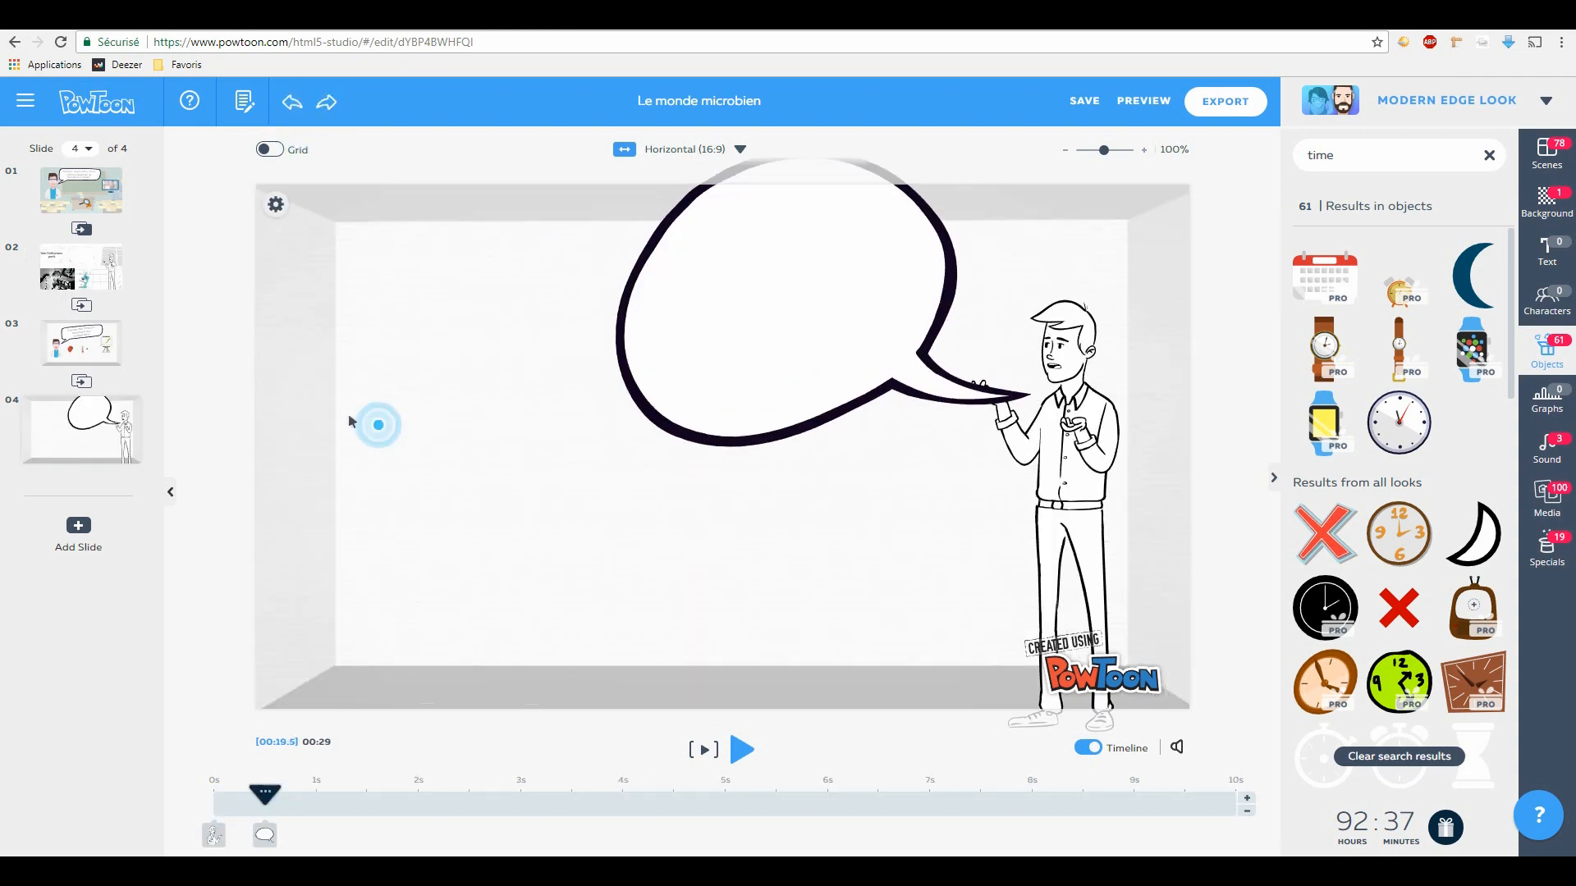
click(82, 268)
click(79, 448)
right_click(588, 471)
click(82, 268)
right_click(694, 321)
click(721, 520)
click(82, 443)
right_click(443, 422)
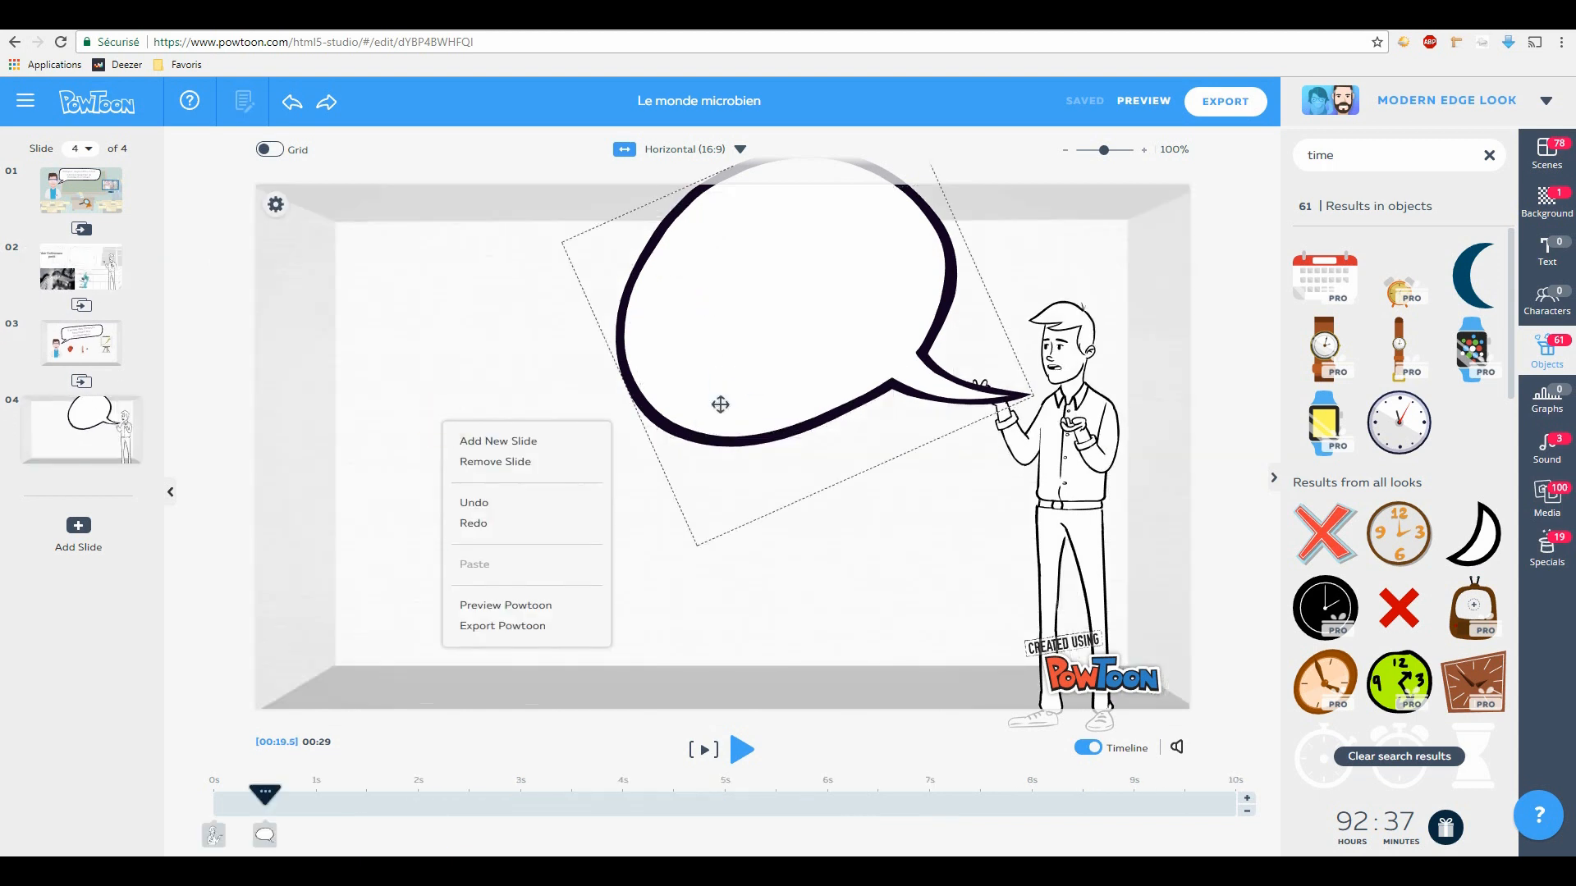
Step: Add a title reading "Voici quelques exemples de MO" to slide 4 and place it over the speech bubble
click(1547, 250)
click(1395, 212)
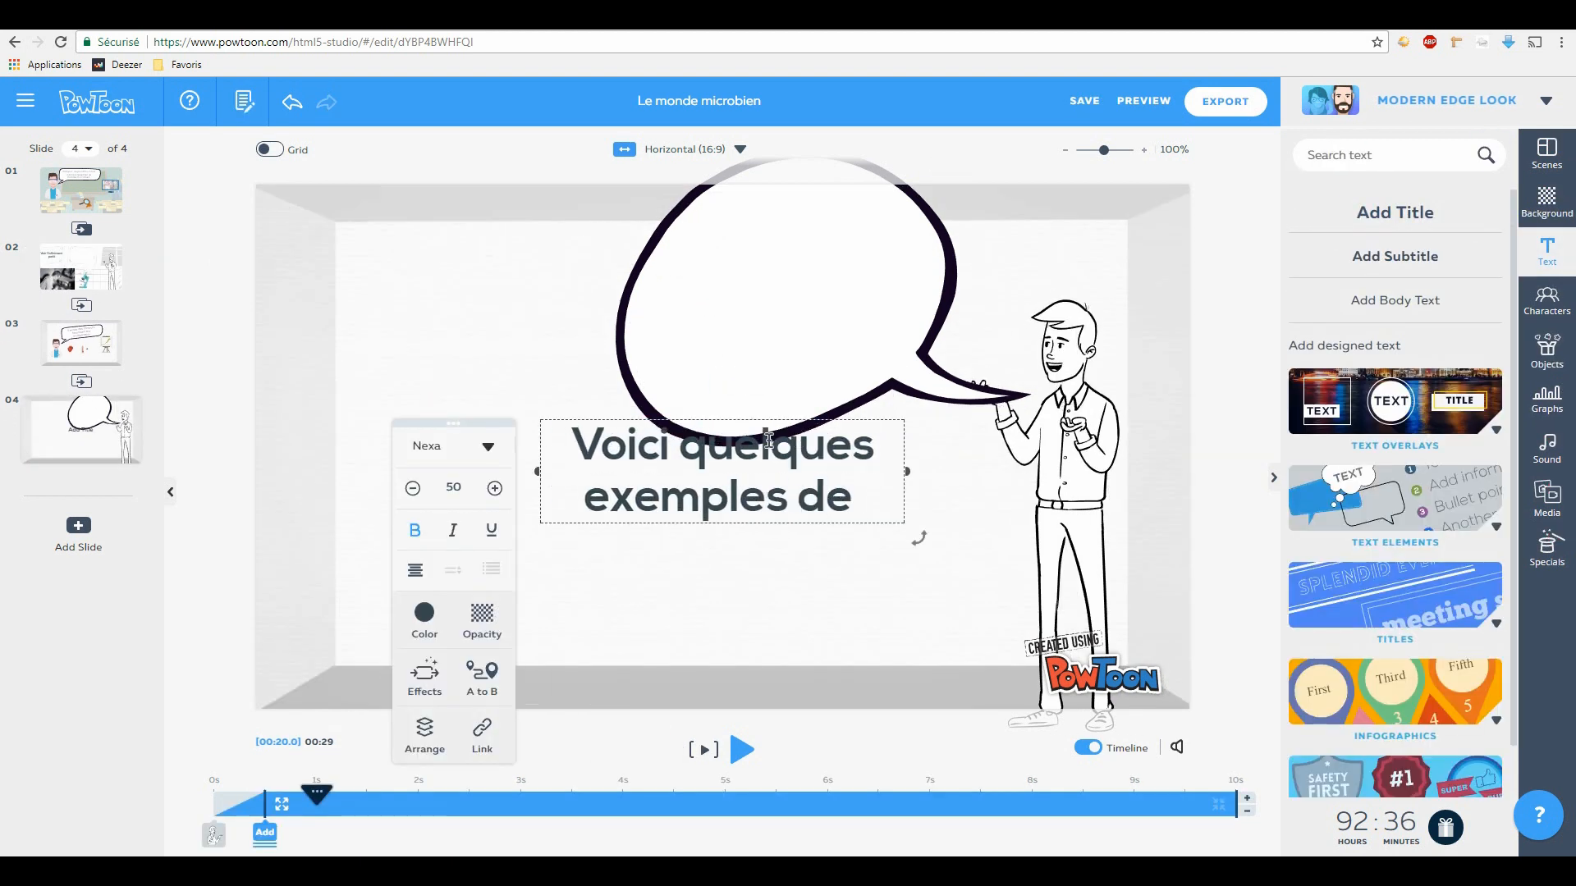
text(MO)
drag(667, 481, 739, 322)
Step: Color the title on slide 4 black and reduce its text size
click(785, 356)
click(505, 430)
click(626, 564)
click(780, 359)
double_click(780, 359)
click(497, 302)
Step: Reposition the speech bubble and fit the title inside its upper part with a smaller text size
drag(722, 386, 593, 412)
drag(914, 426, 909, 437)
drag(723, 370, 865, 324)
drag(785, 287, 824, 278)
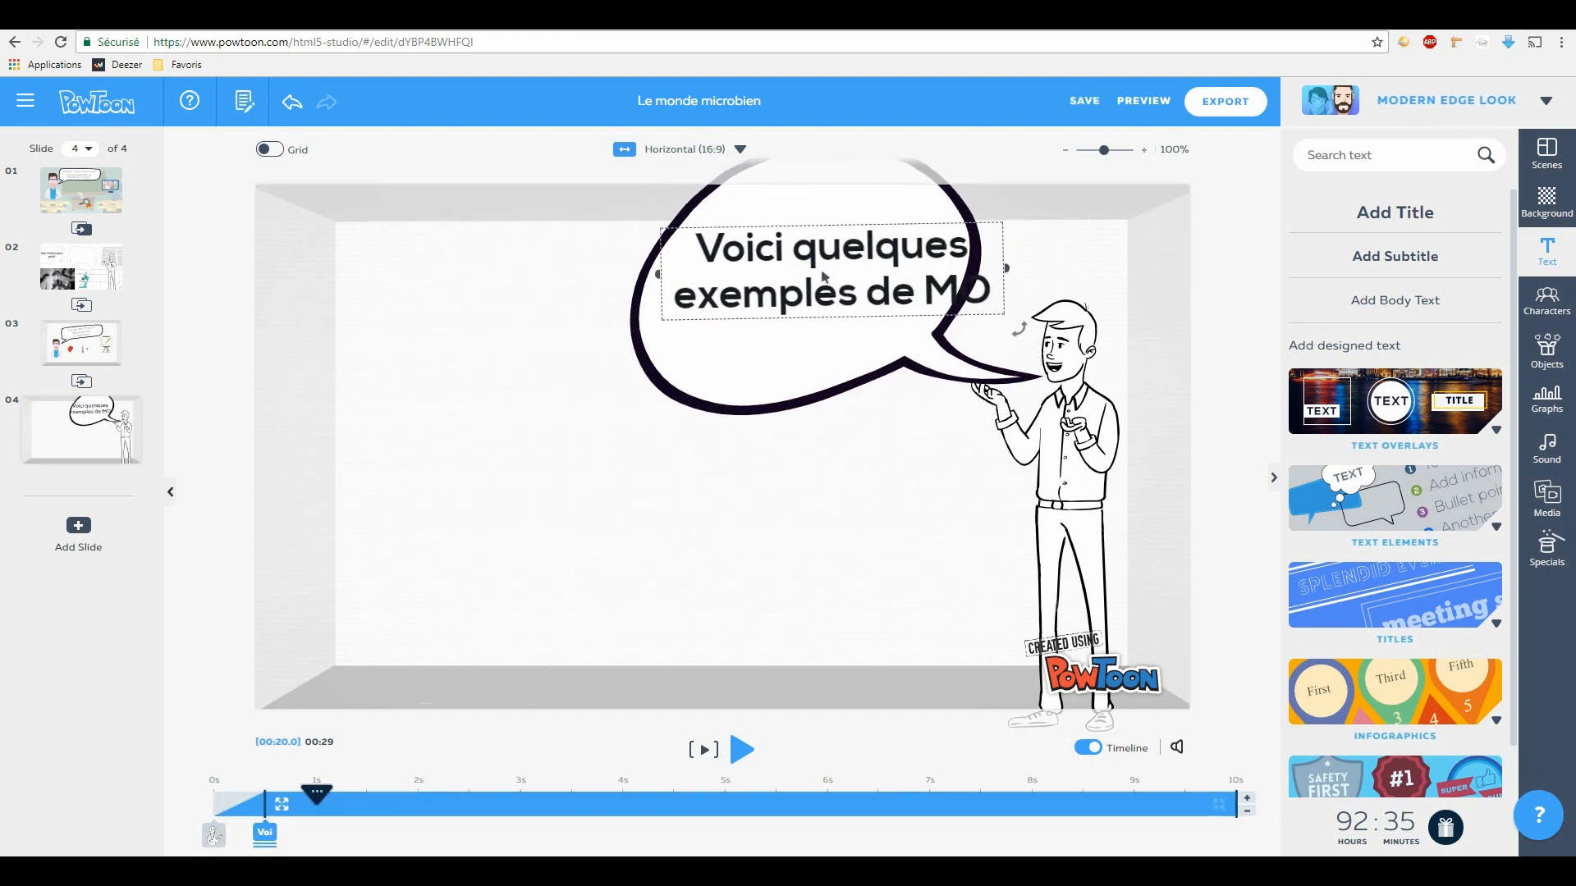
click(693, 206)
click(756, 525)
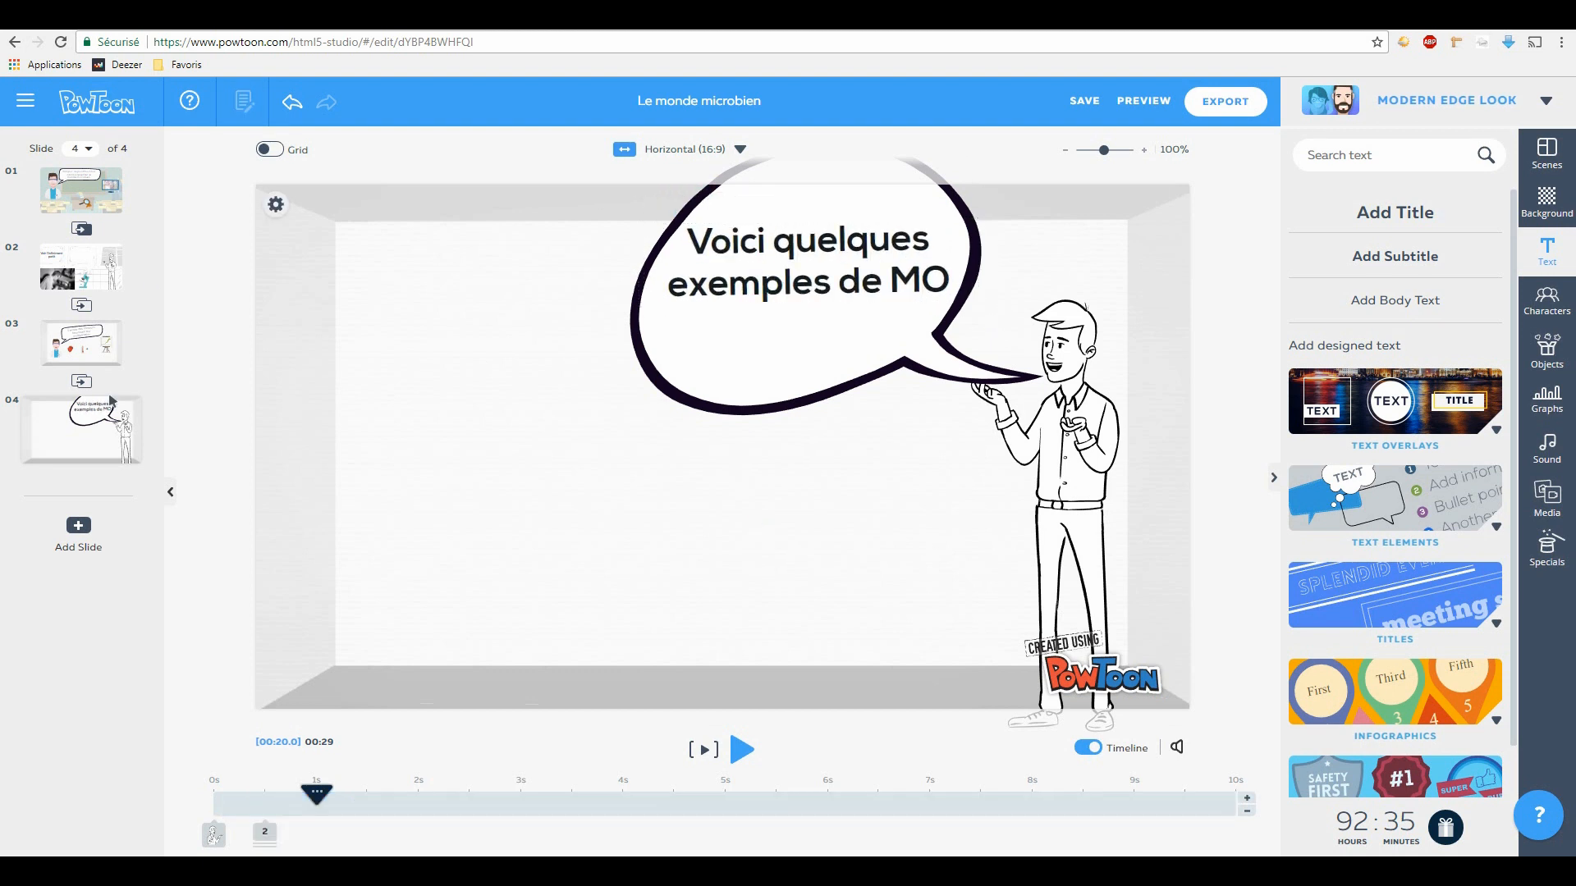
Step: Search the objects for "screen" and add the black-framed desktop monitor image frame to slide 4
click(1367, 156)
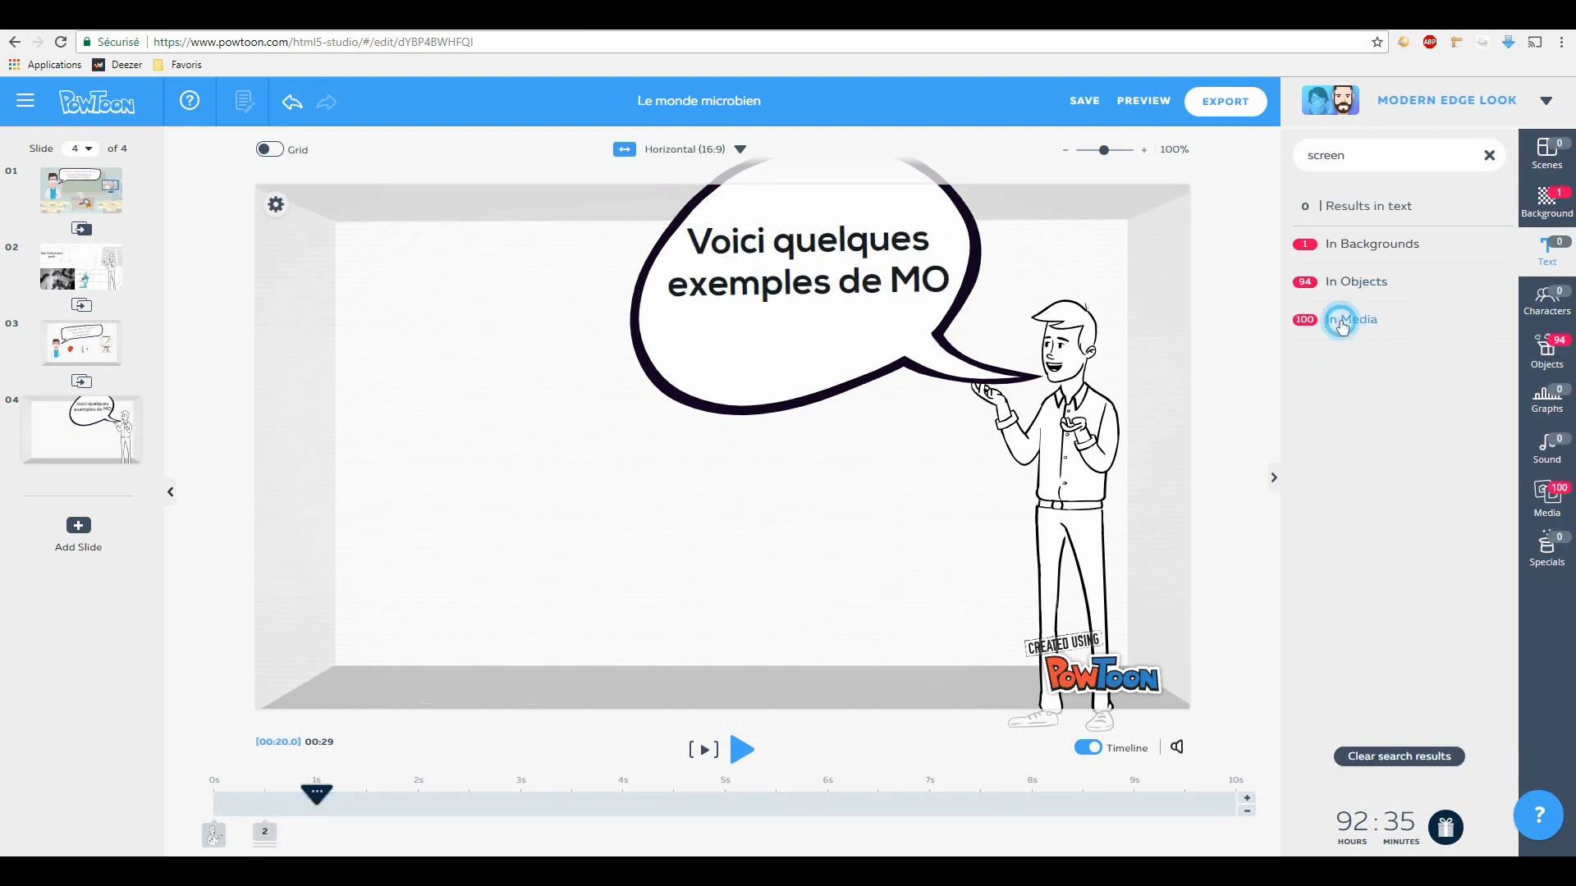
click(1342, 326)
click(1365, 437)
scroll(1370, 393, down, 5)
scroll(1369, 386, down, 3)
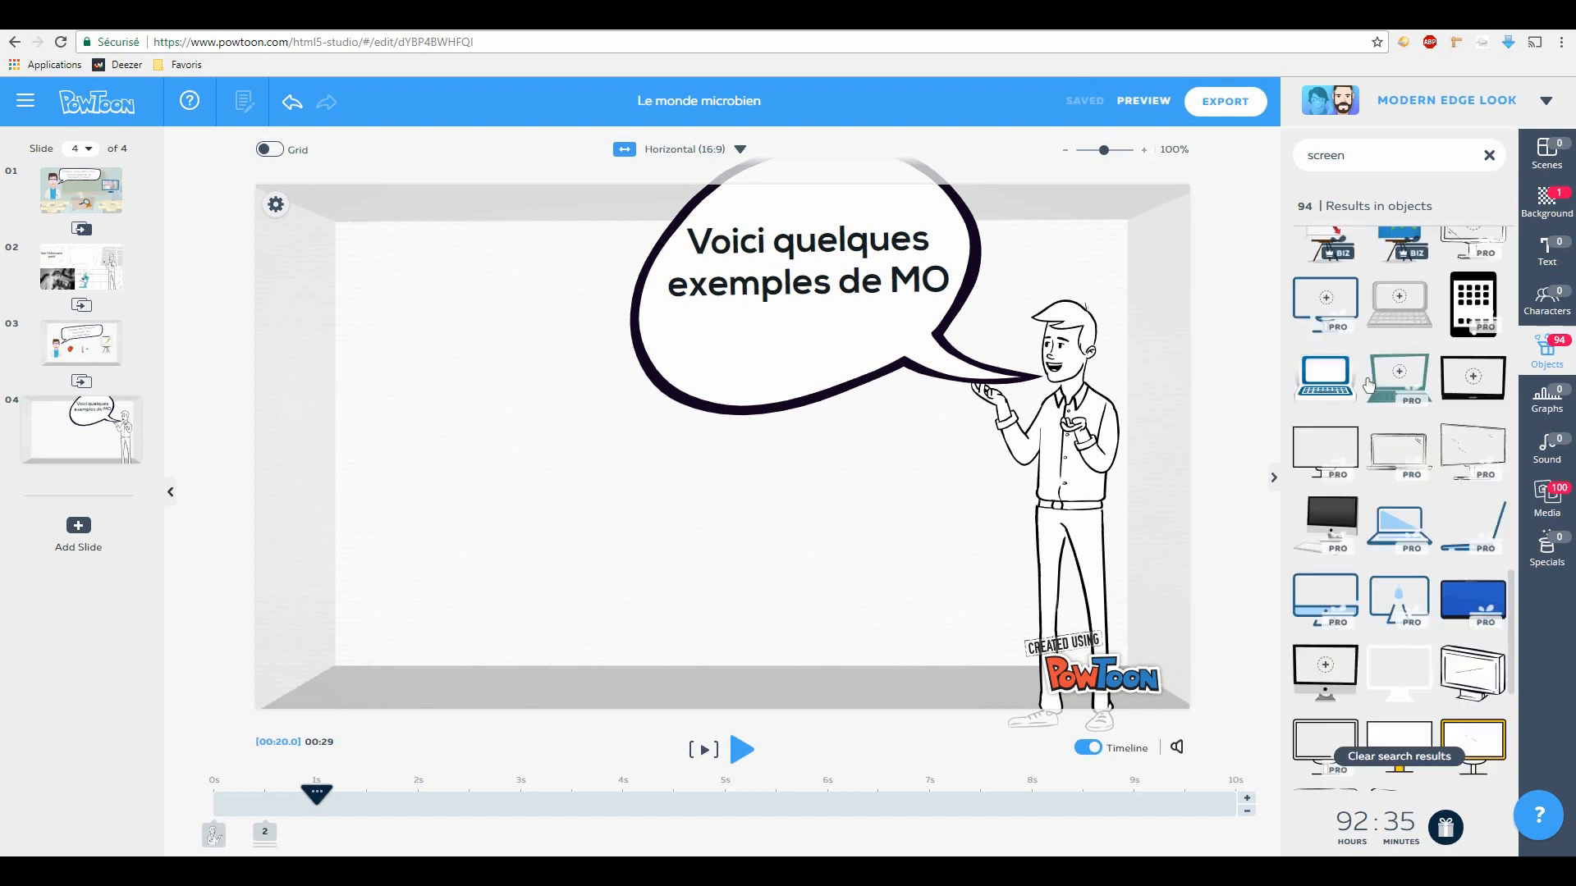
drag(1326, 505, 708, 547)
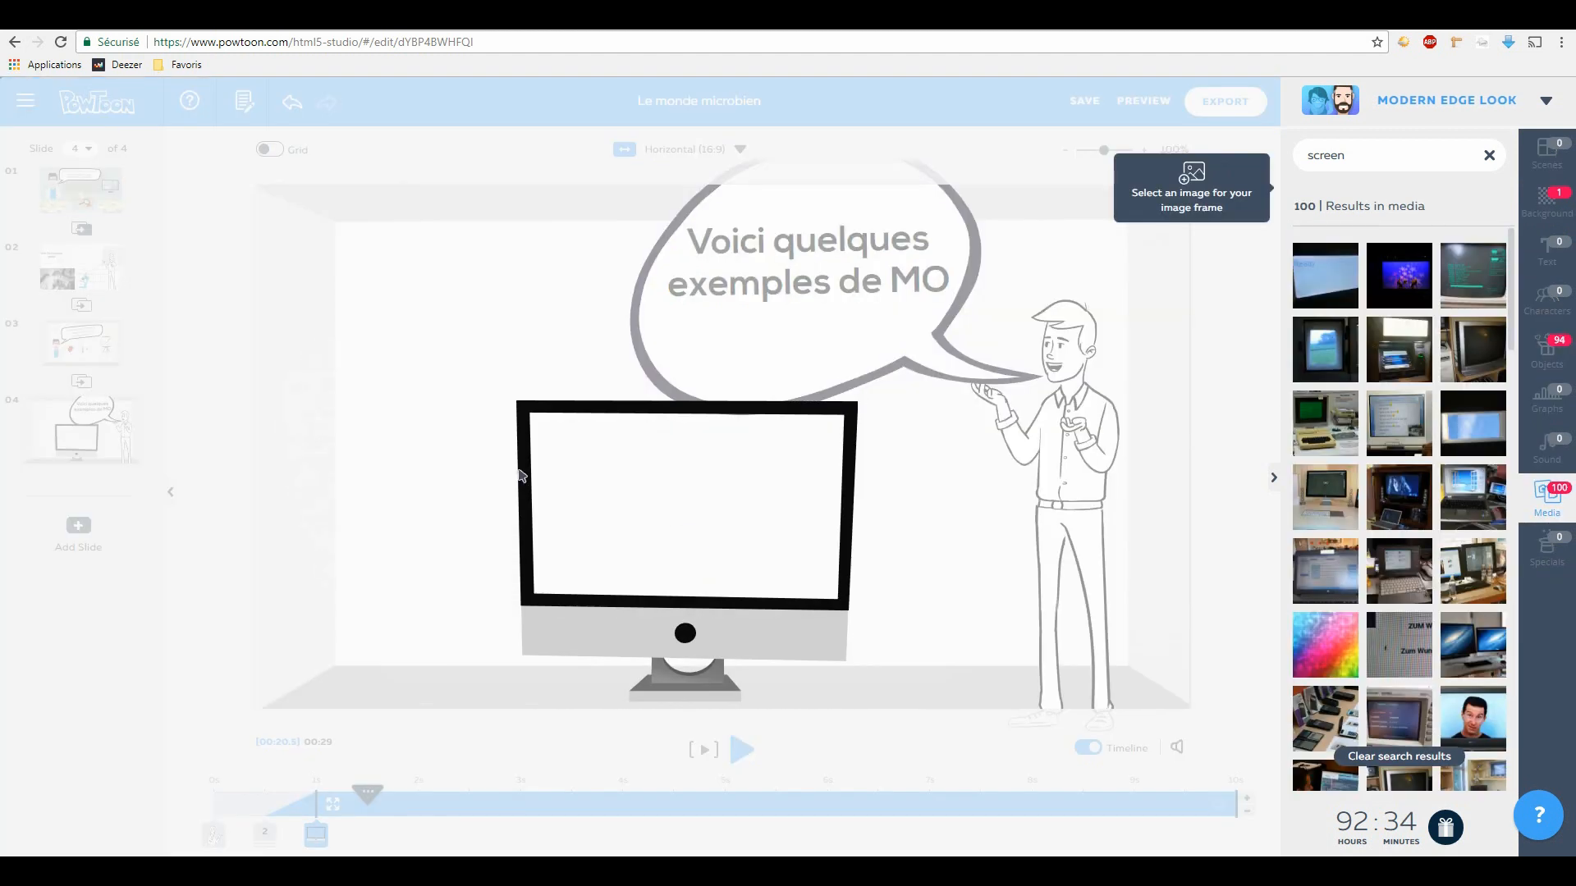
Step: Enlarge the monitor beside the man and fill its screen with the bacteria shapes image from My Media
click(520, 471)
drag(520, 471, 507, 471)
double_click(669, 501)
click(1489, 155)
click(1391, 332)
click(1320, 427)
click(793, 430)
click(374, 141)
click(644, 416)
drag(586, 456, 639, 511)
Step: Shorten slide 4 to 5 seconds and preview it
click(703, 751)
click(704, 751)
click(264, 832)
click(1247, 815)
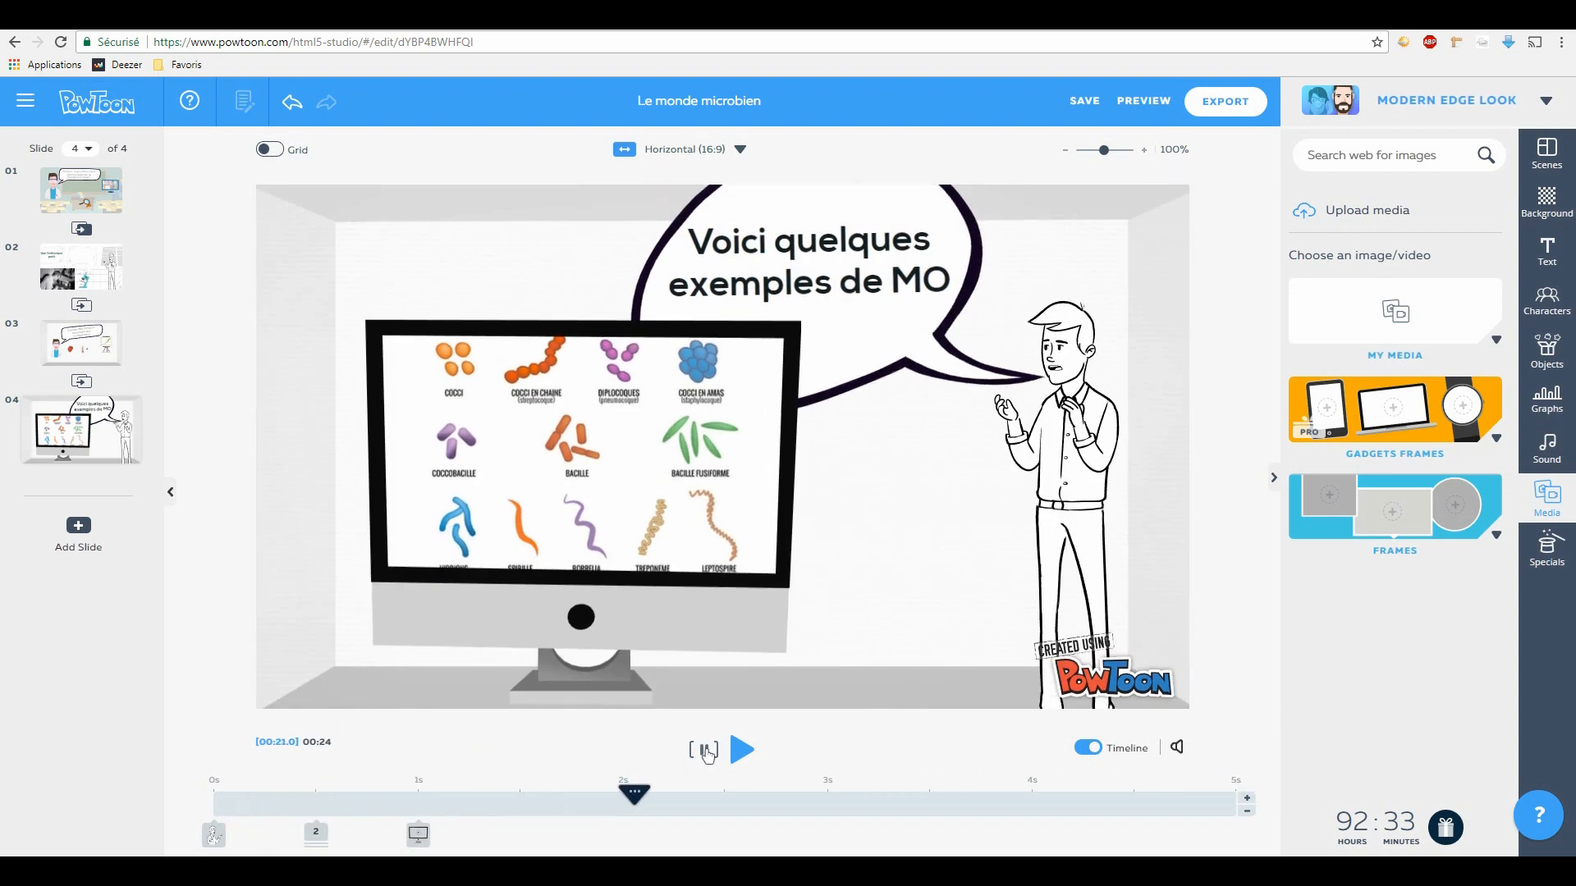
click(214, 836)
click(702, 750)
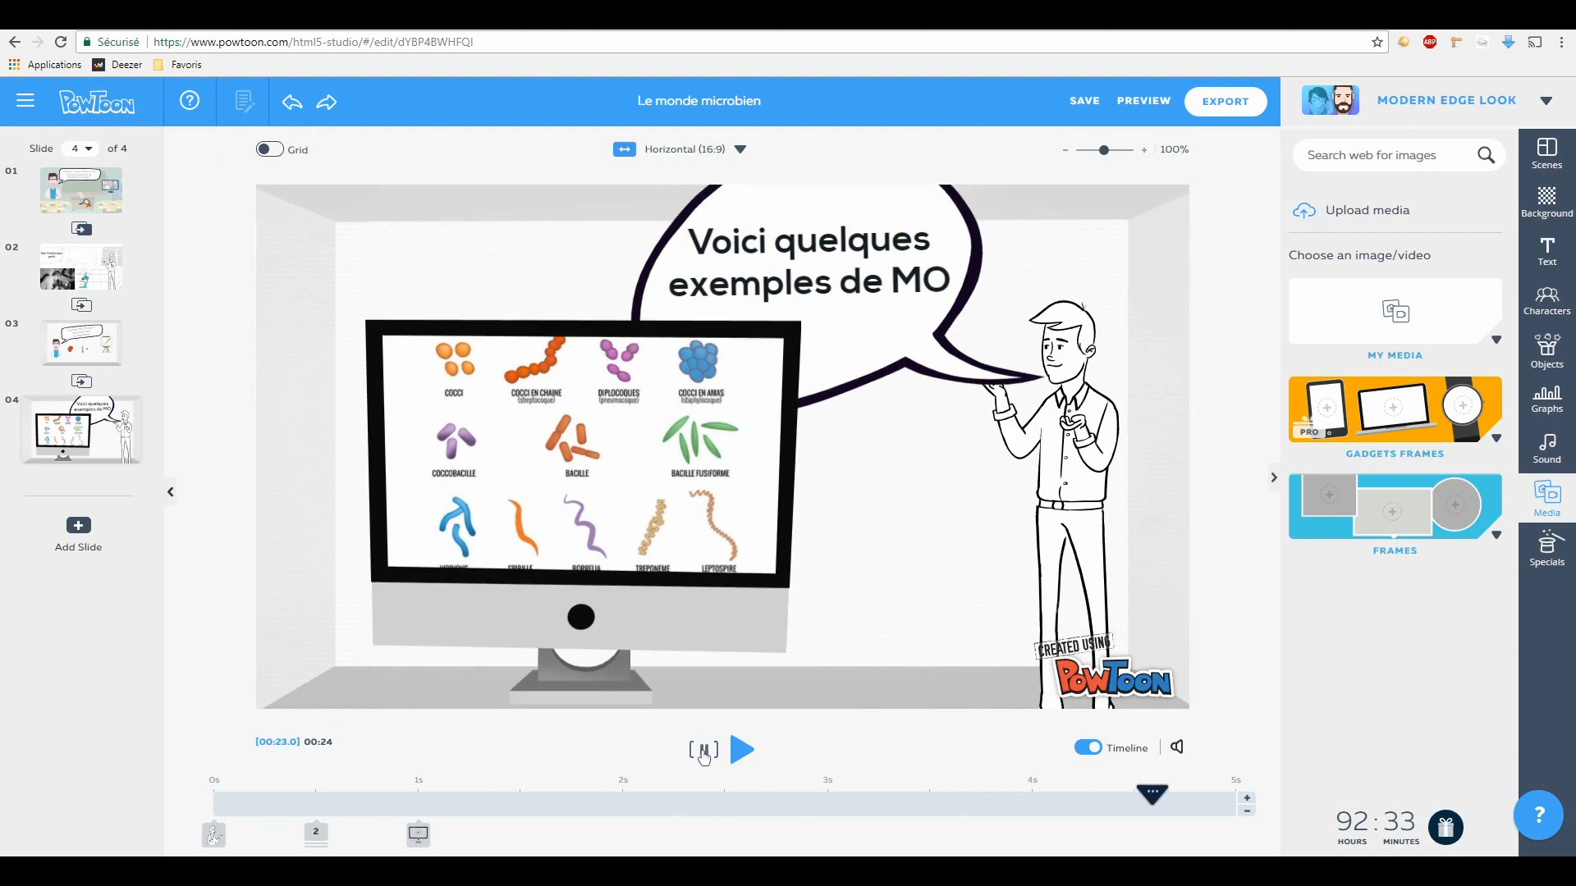
click(704, 750)
Step: Move the bacteria examples slide ahead of the strawberry slide and apply the Swipe transition between the slides
click(82, 343)
click(51, 408)
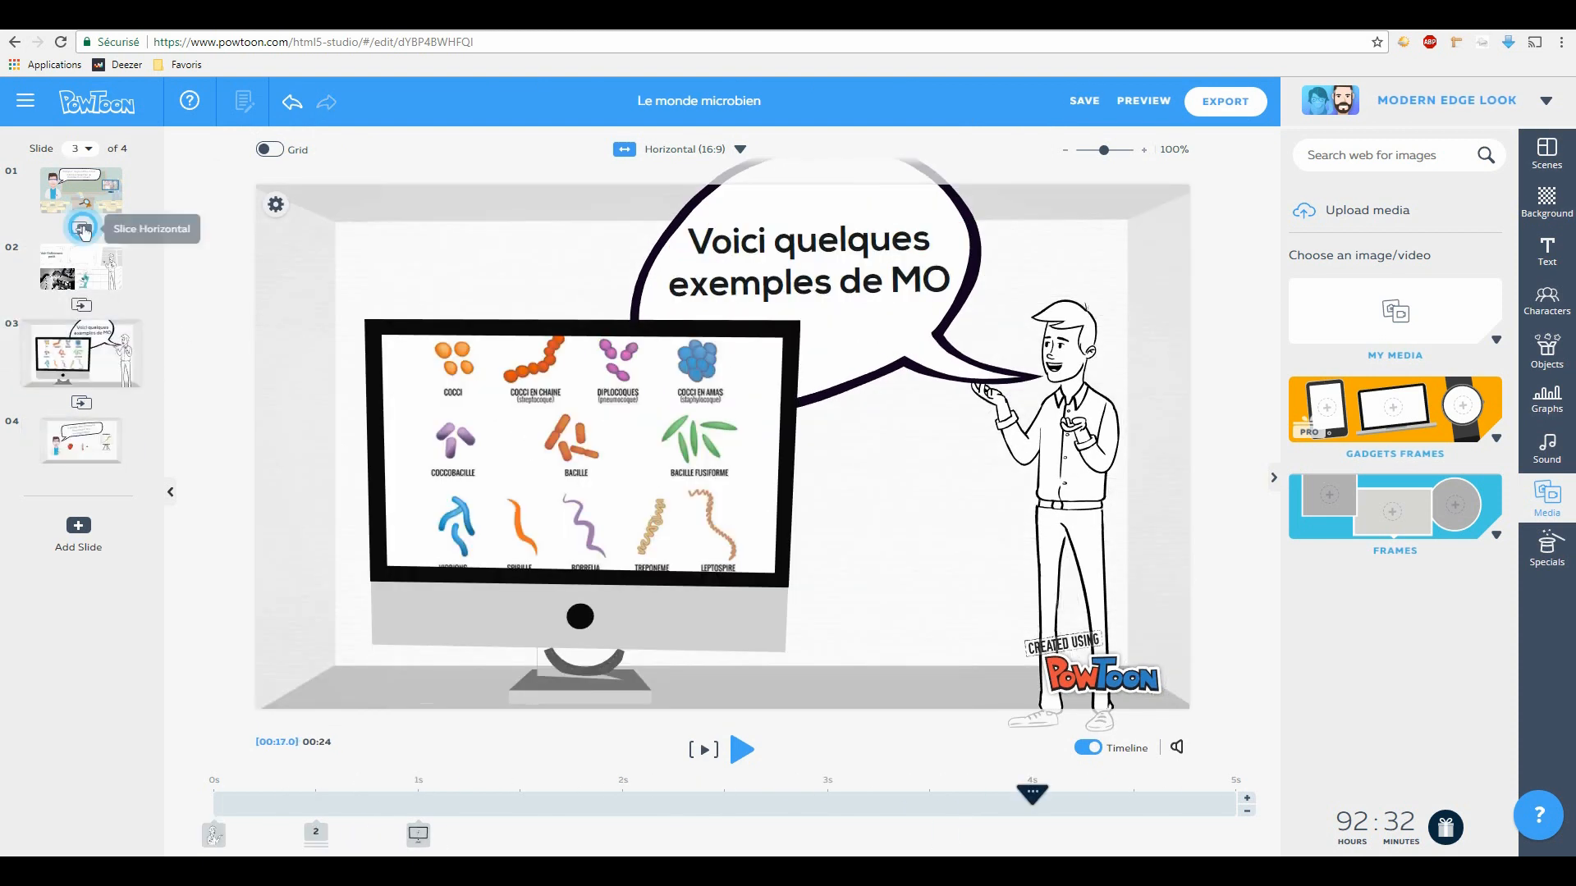
click(83, 229)
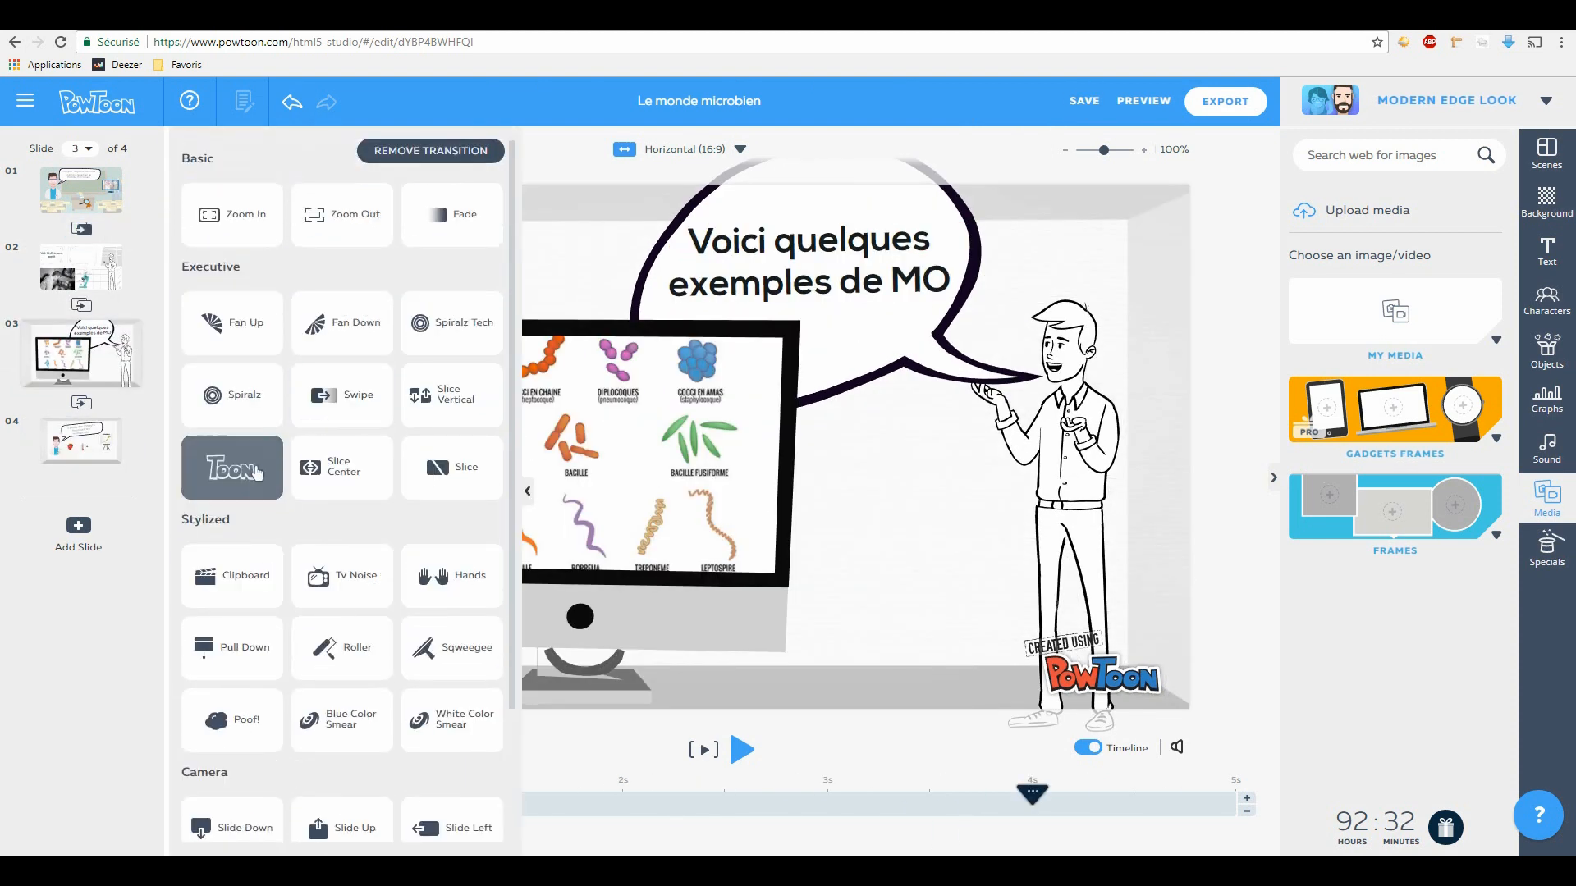
click(342, 395)
click(82, 306)
click(335, 410)
click(83, 403)
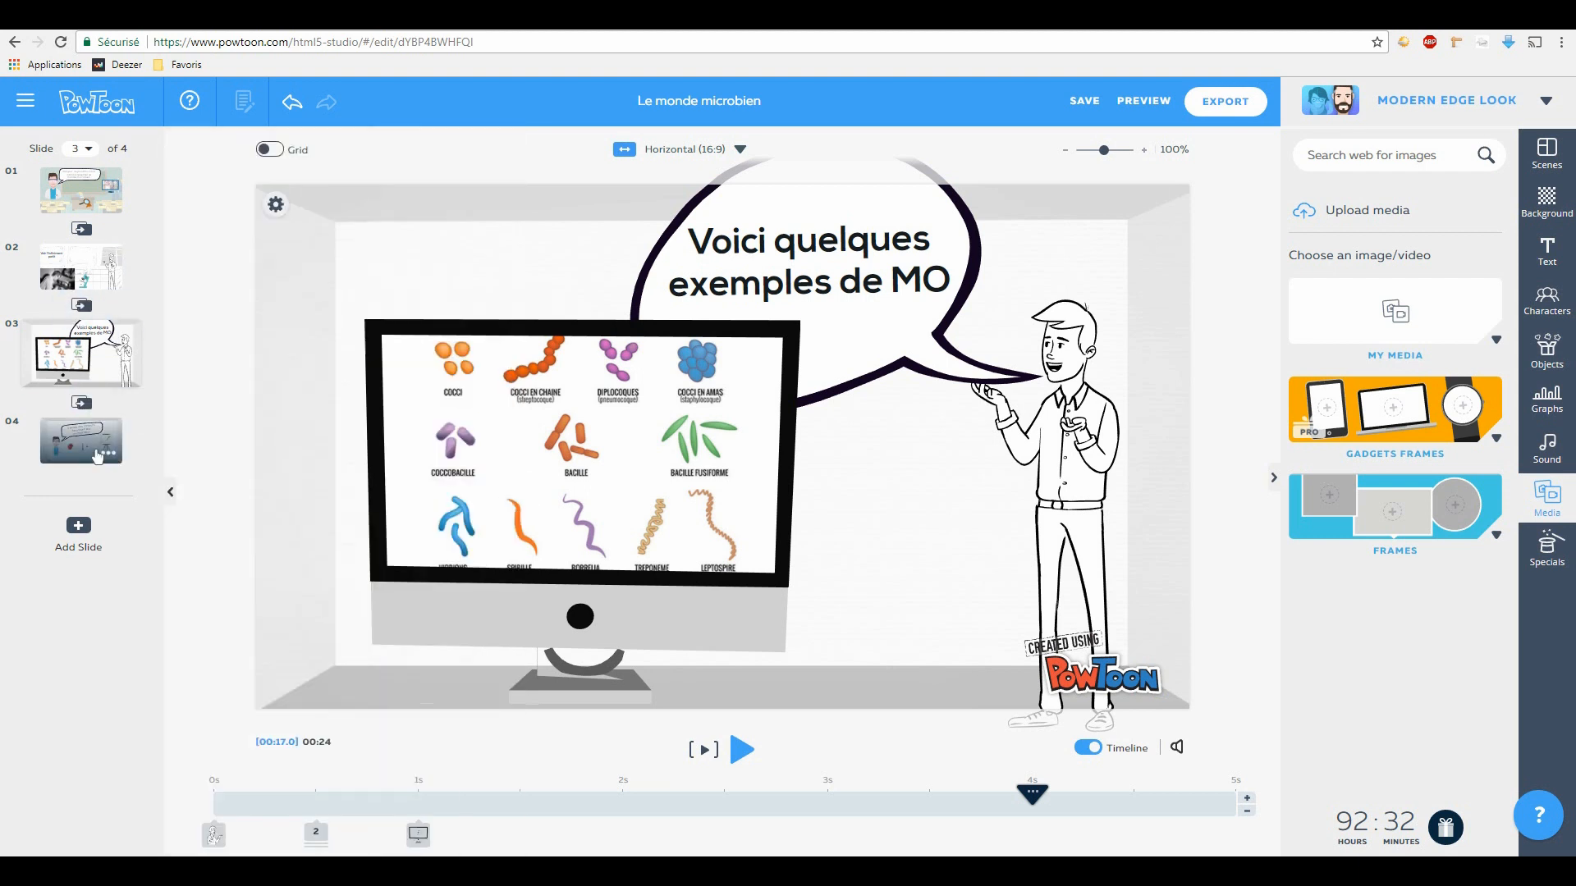
Step: Browse the Modern Edge Look character collections and the available poses
click(1547, 300)
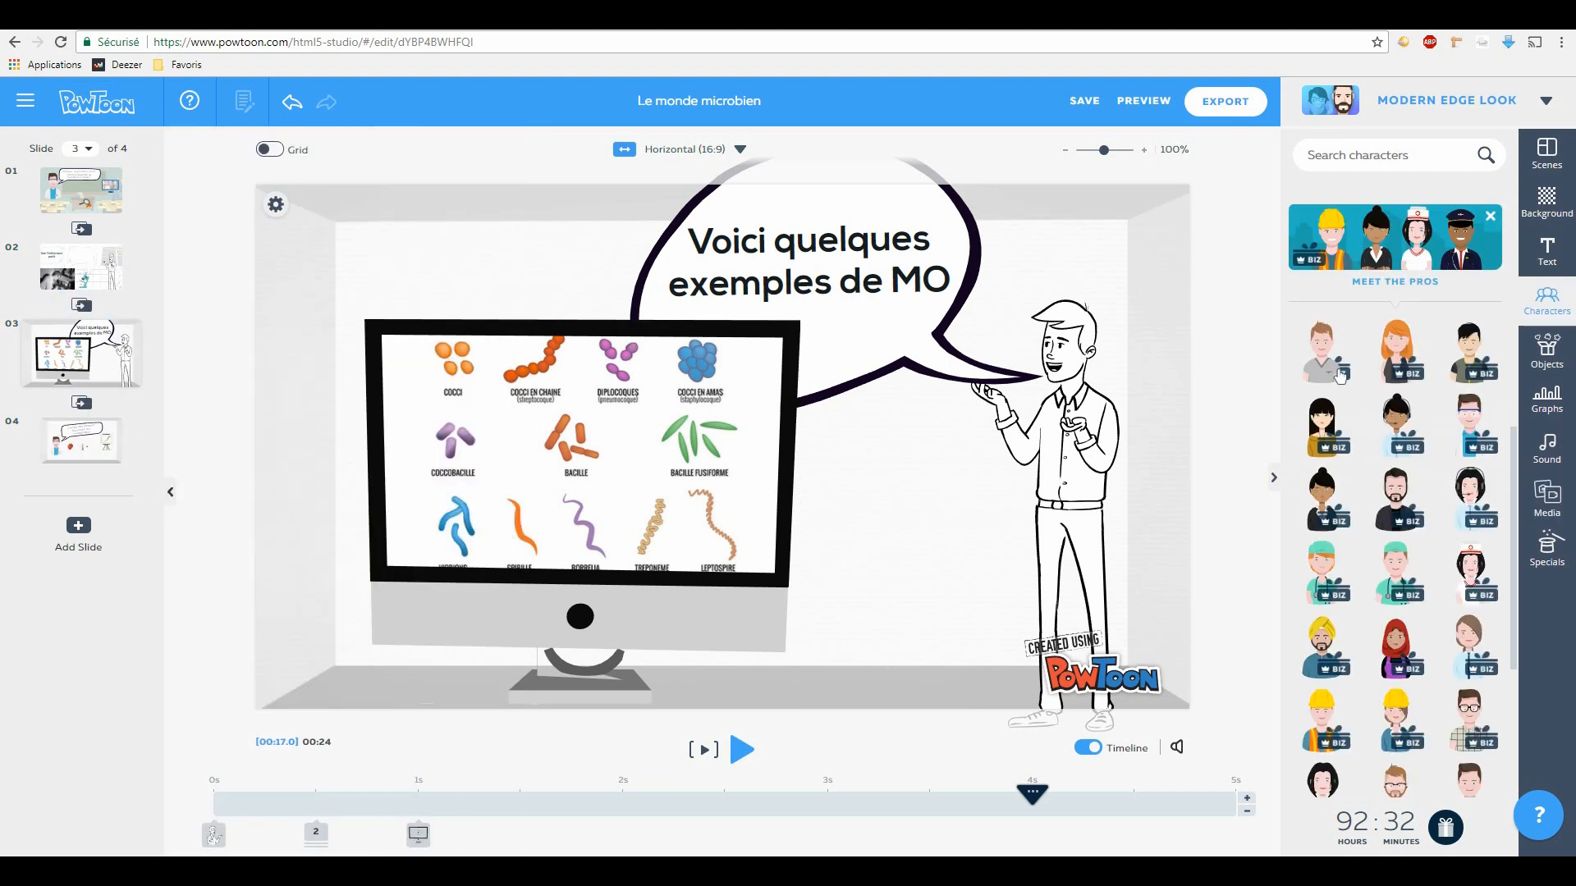
mouse_move(1323, 632)
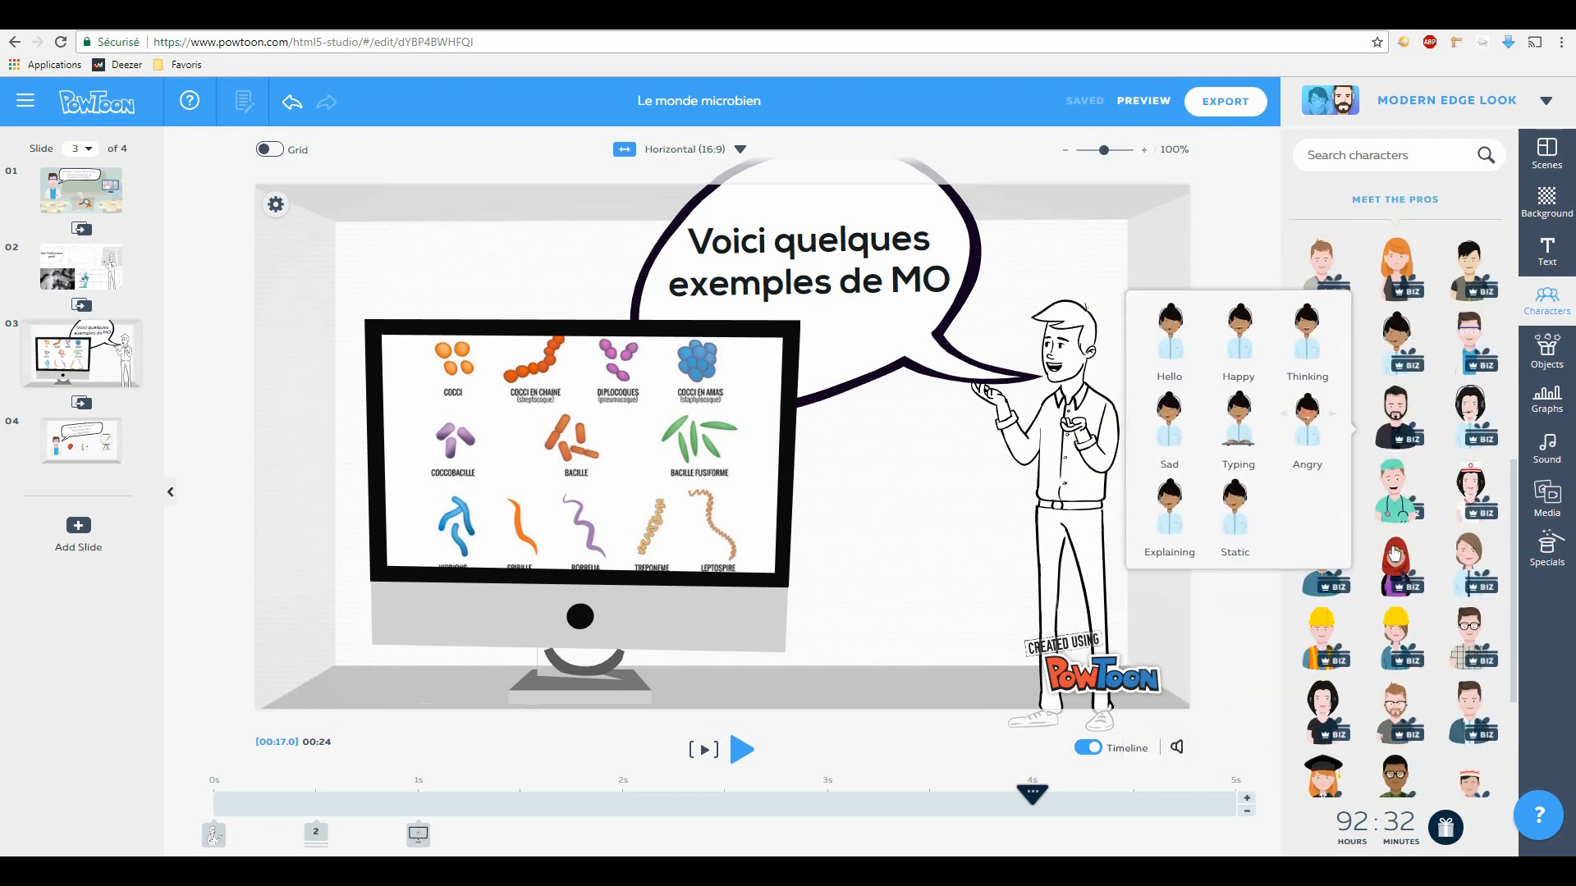
scroll(1469, 596, up, 4)
mouse_move(1469, 595)
scroll(1427, 466, up, 5)
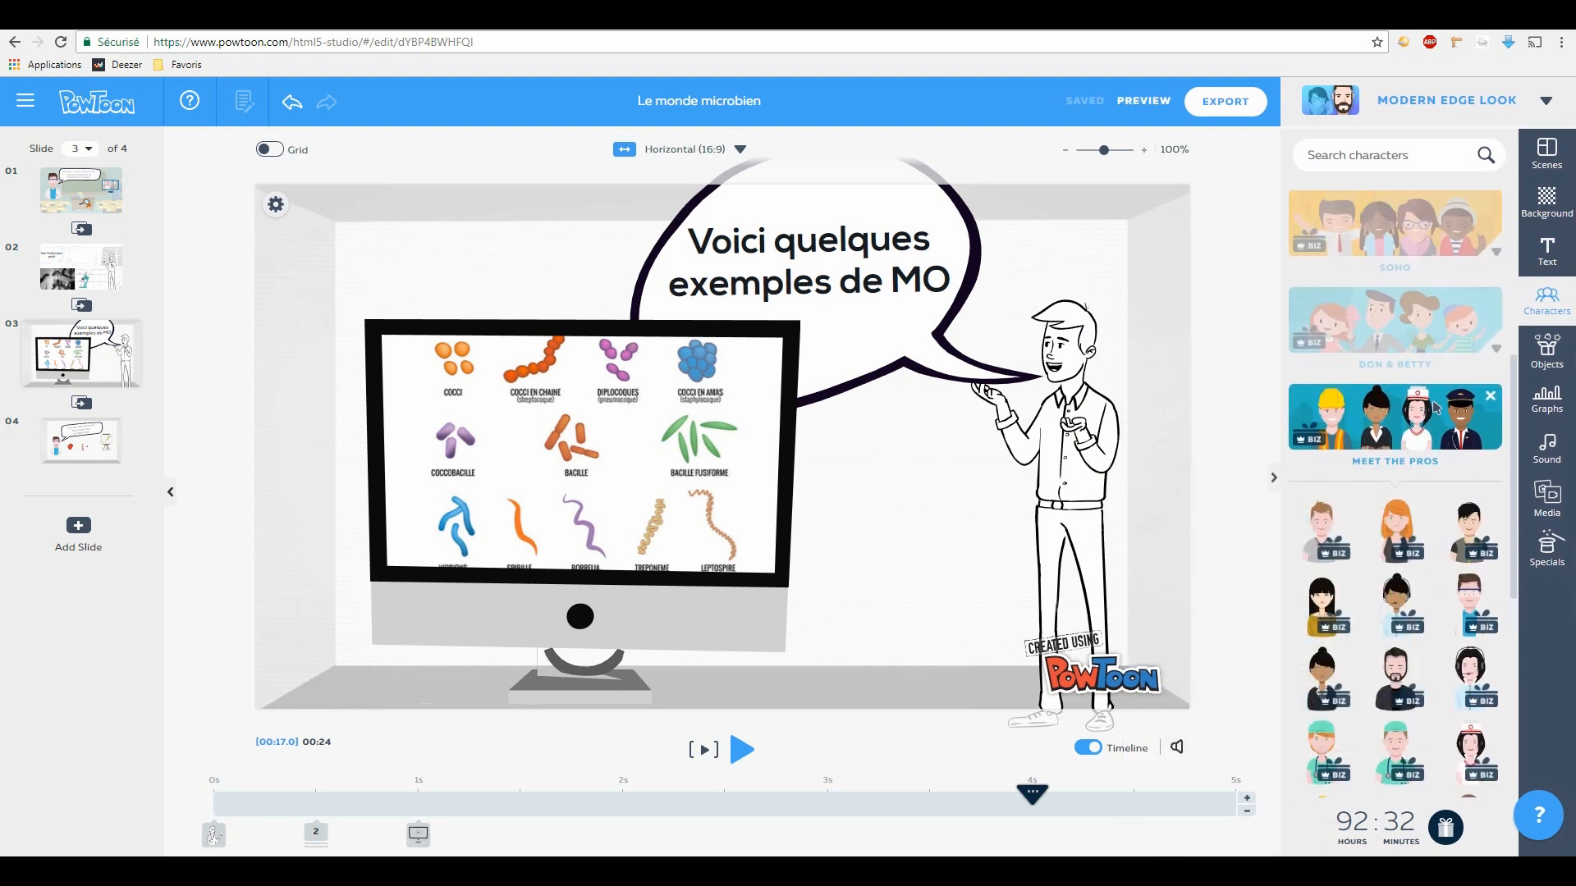